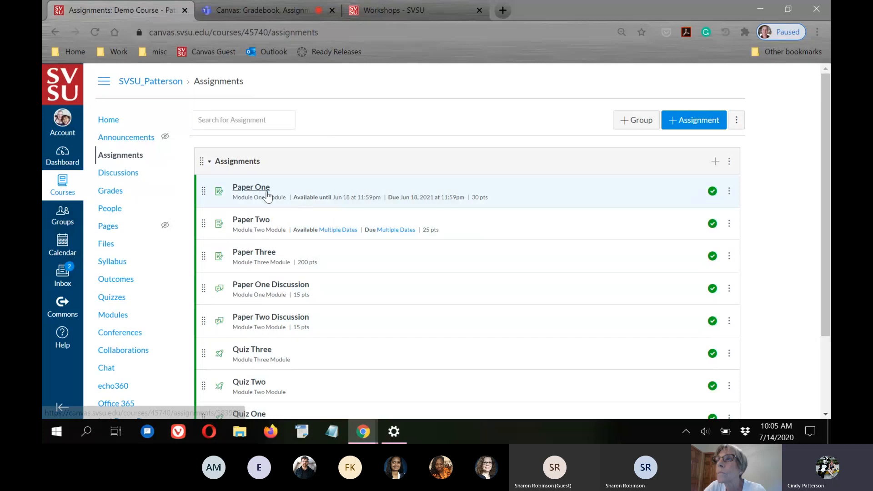
# Review the assignments list, collapsing and re-expanding the Assignments group
pyautogui.scroll(-1, 305, 200)
pyautogui.scroll(-1, 306, 198)
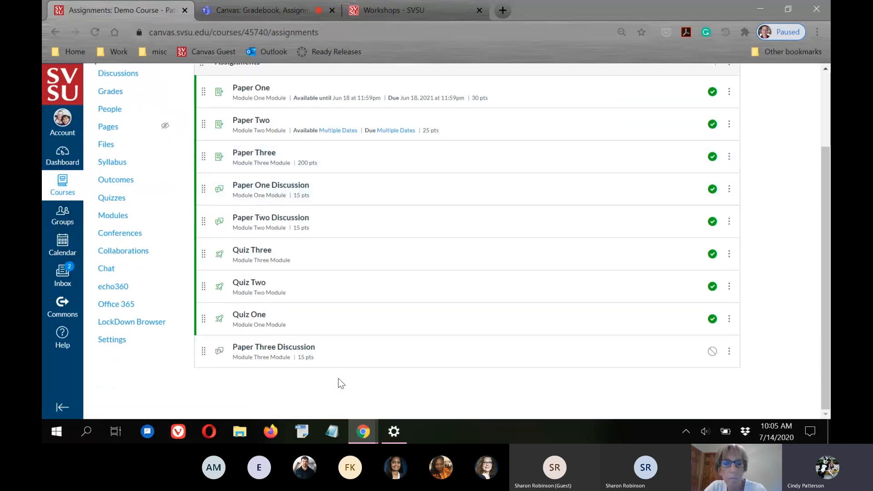
pyautogui.scroll(3, 338, 378)
pyautogui.scroll(-1, 375, 258)
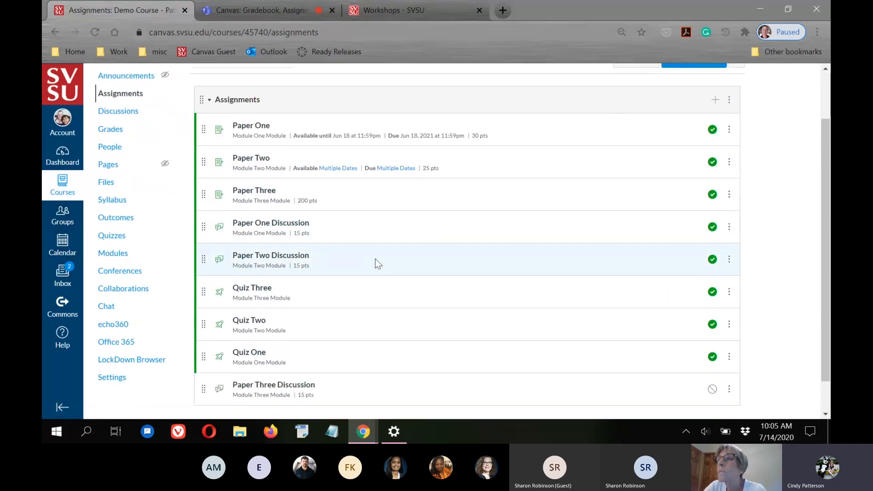
pyautogui.scroll(-1, 302, 331)
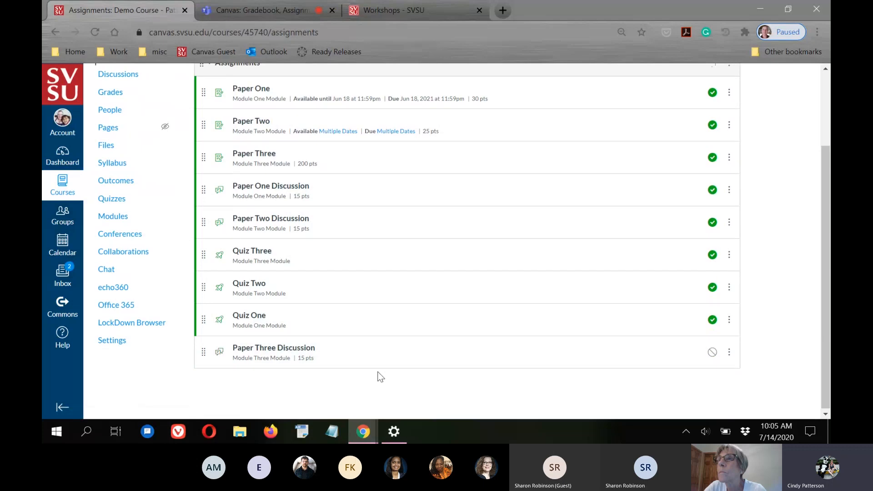
pyautogui.scroll(3, 377, 376)
pyautogui.scroll(-1, 623, 240)
pyautogui.scroll(-1, 827, 188)
pyautogui.scroll(2, 243, 191)
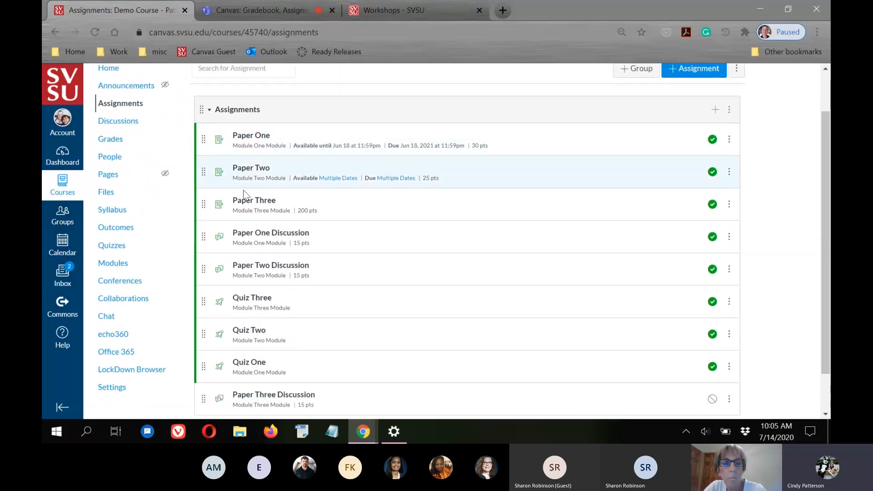
pyautogui.scroll(-1, 312, 380)
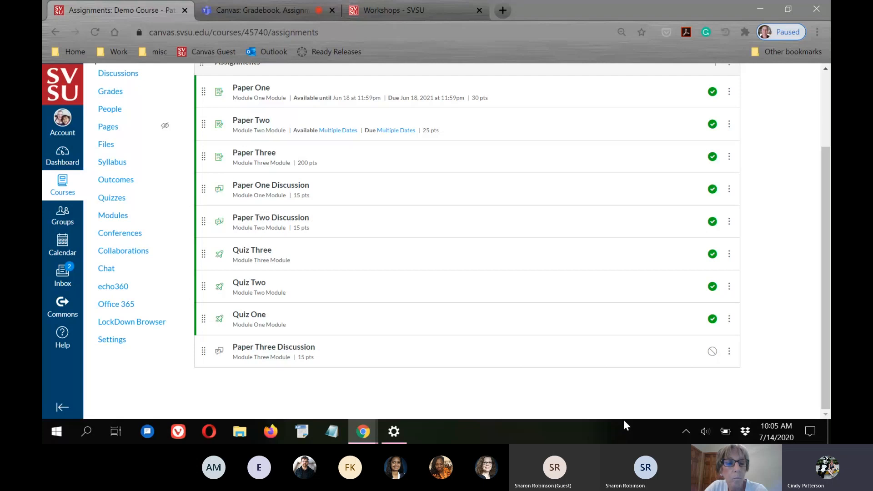
pyautogui.scroll(1, 553, 291)
pyautogui.scroll(3, 419, 277)
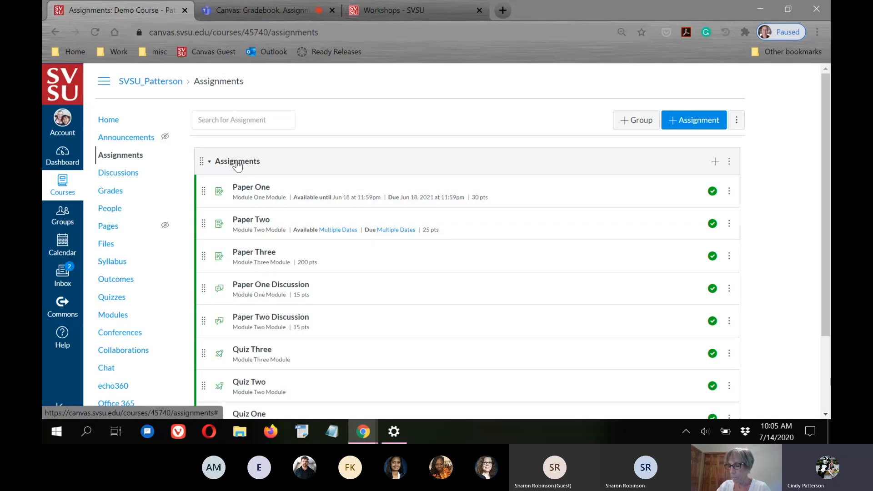
pyautogui.click(231, 163)
pyautogui.click(236, 163)
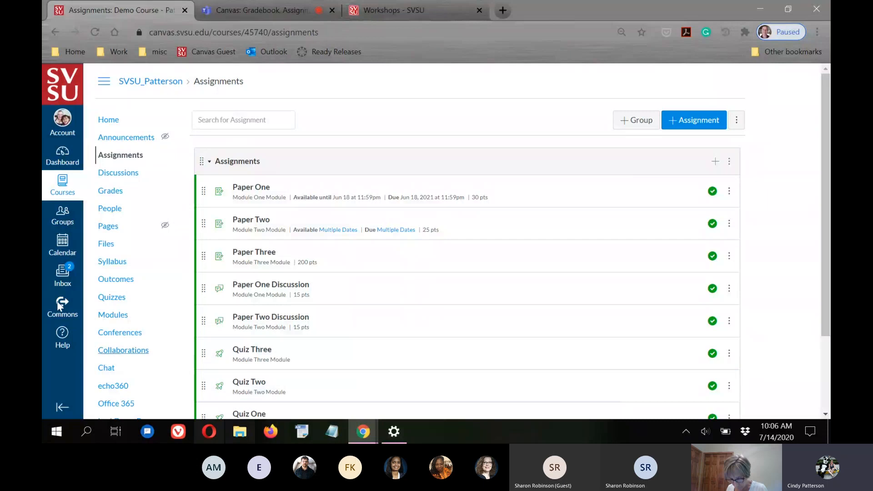
# Create a new assignment group named Discussions
pyautogui.click(635, 122)
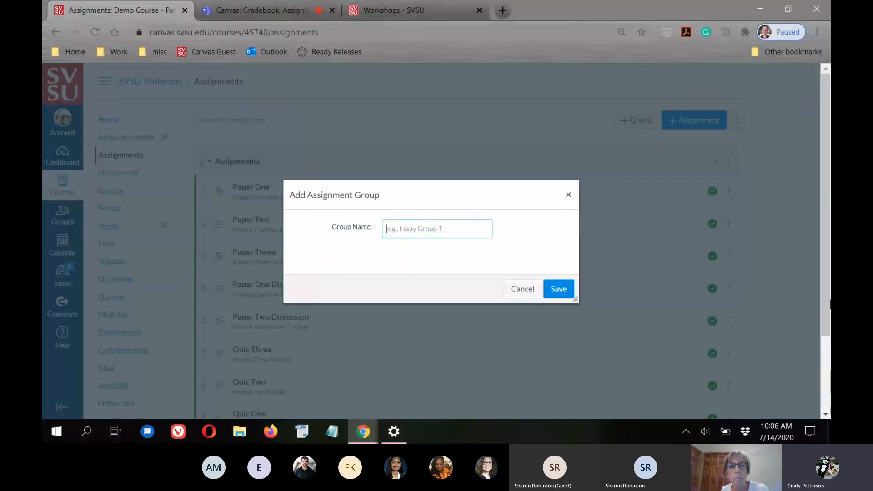
pyautogui.click(417, 229)
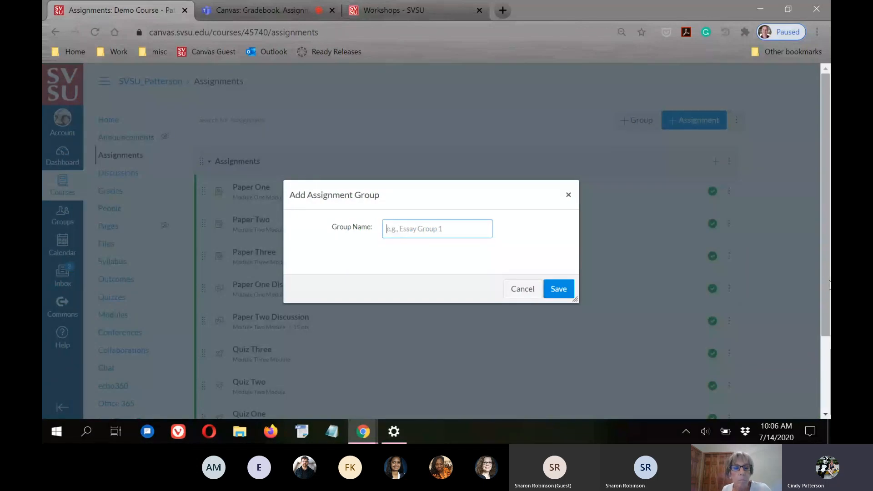
pyautogui.write('Discussions')
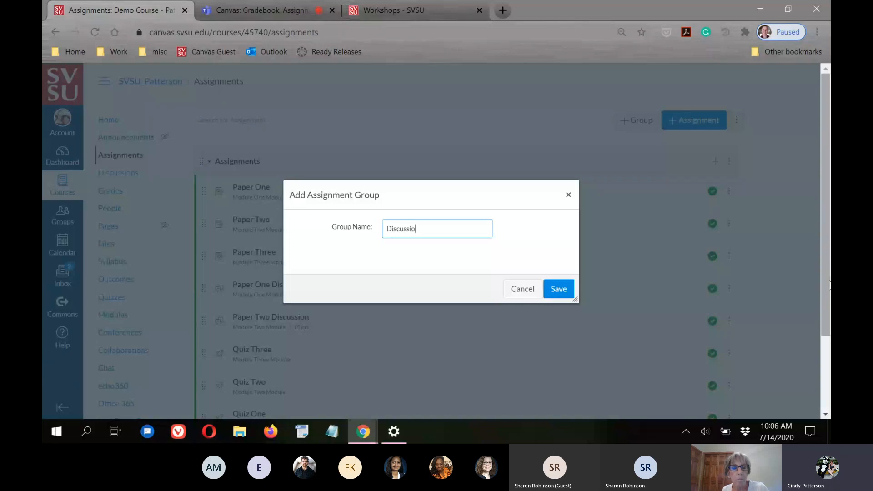
pyautogui.click(559, 289)
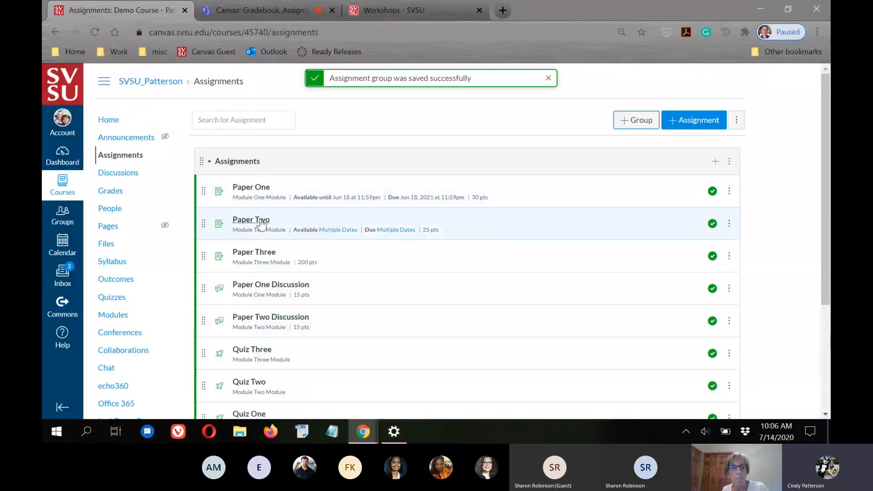
# Move Paper One, Paper Two and Paper Three Discussion into the Discussions group
pyautogui.scroll(-4, 261, 206)
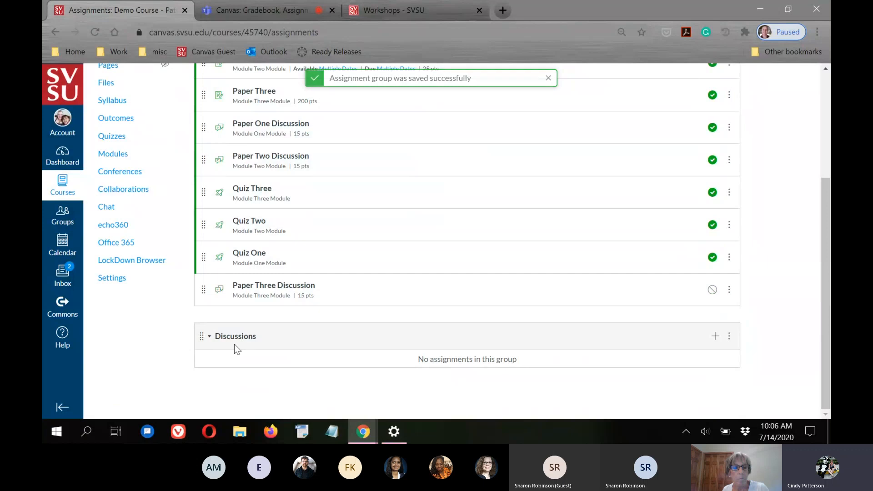
pyautogui.scroll(4, 403, 332)
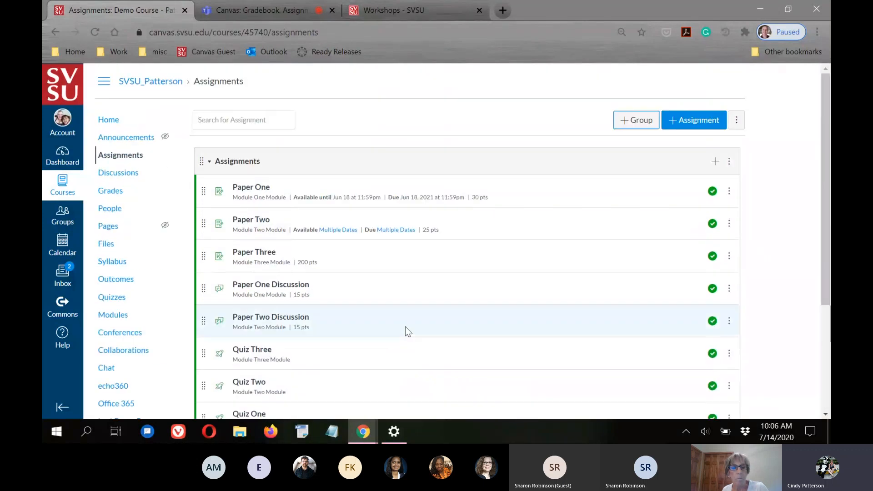
pyautogui.scroll(-4, 300, 243)
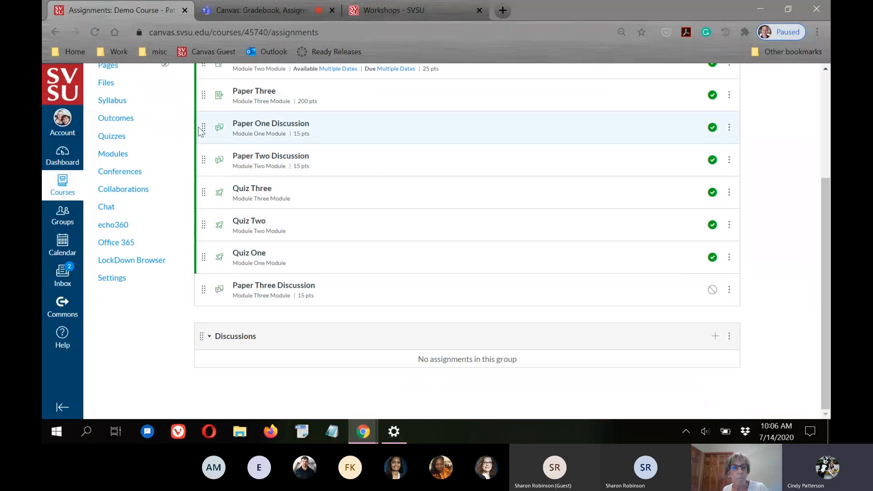
pyautogui.moveTo(205, 130); pyautogui.dragTo(228, 363)
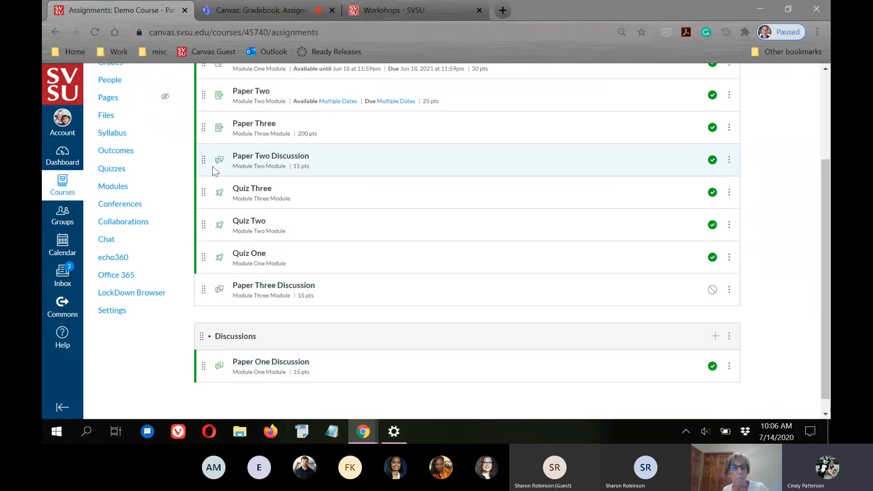
pyautogui.moveTo(204, 164); pyautogui.dragTo(203, 396)
pyautogui.moveTo(203, 275); pyautogui.dragTo(210, 386)
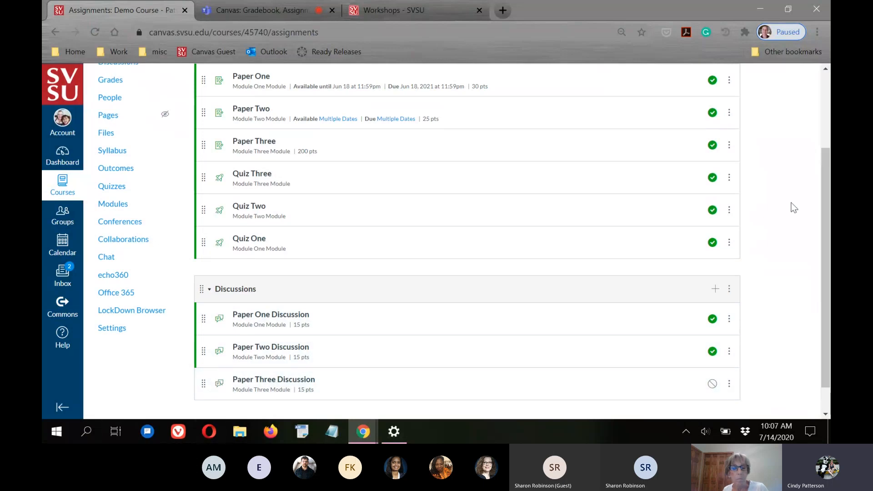
pyautogui.scroll(3, 575, 271)
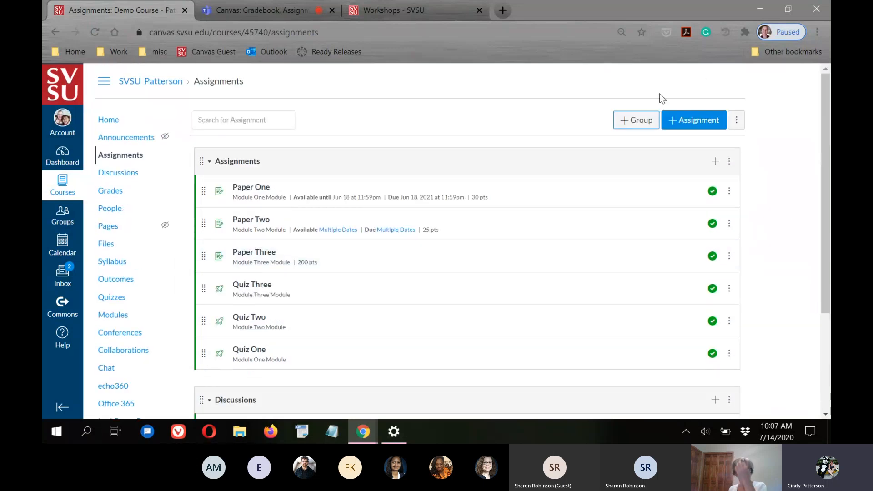
# Create a new assignment group named Quizzes
pyautogui.click(631, 120)
pyautogui.click(454, 229)
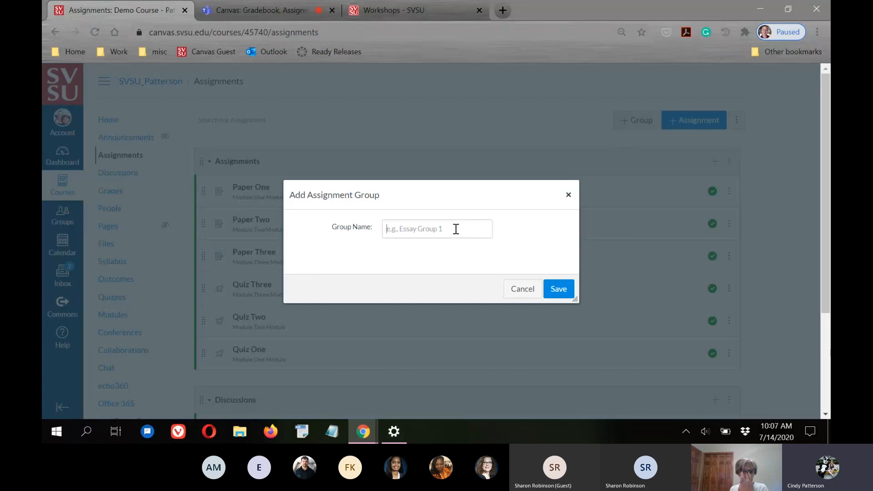
pyautogui.write('Qu')
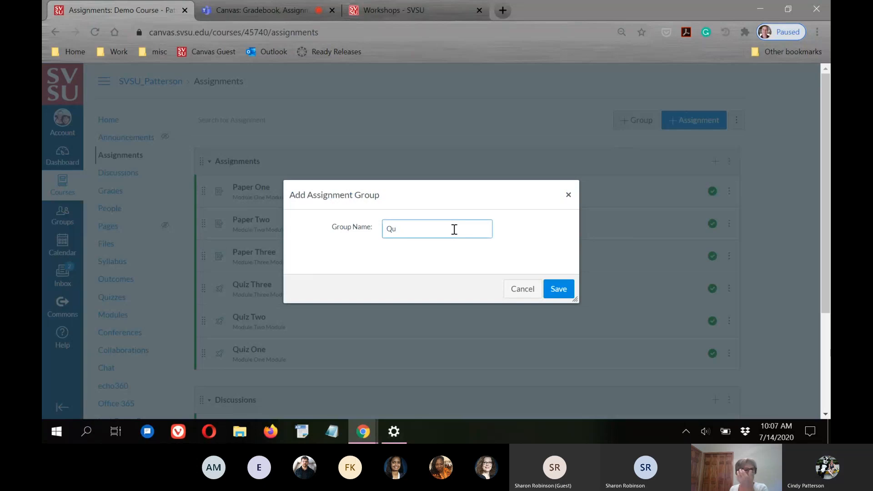
pyautogui.write('izzes')
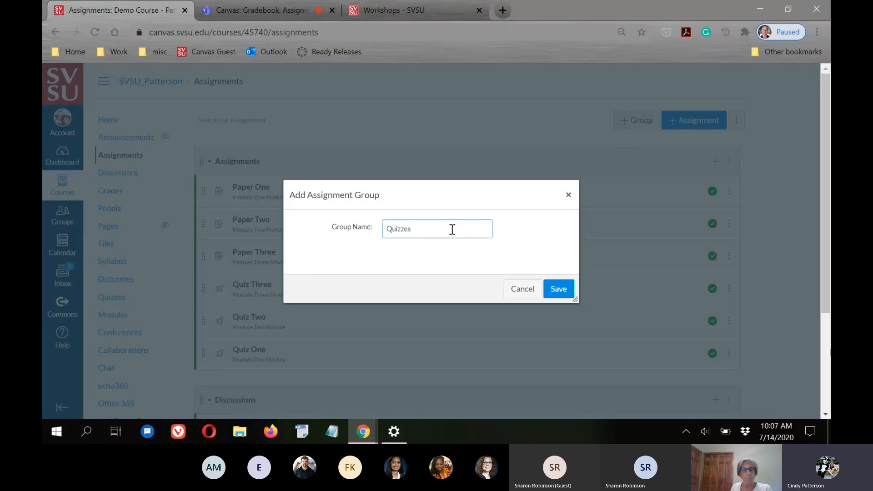
pyautogui.click(559, 289)
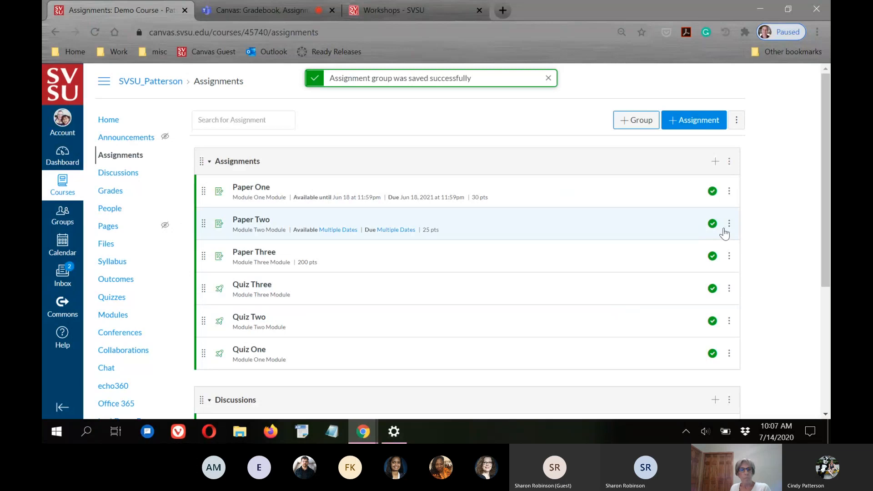
# Move Quiz One, Quiz Two and Quiz Three into the Quizzes group
pyautogui.scroll(-3, 725, 241)
pyautogui.scroll(-2, 299, 276)
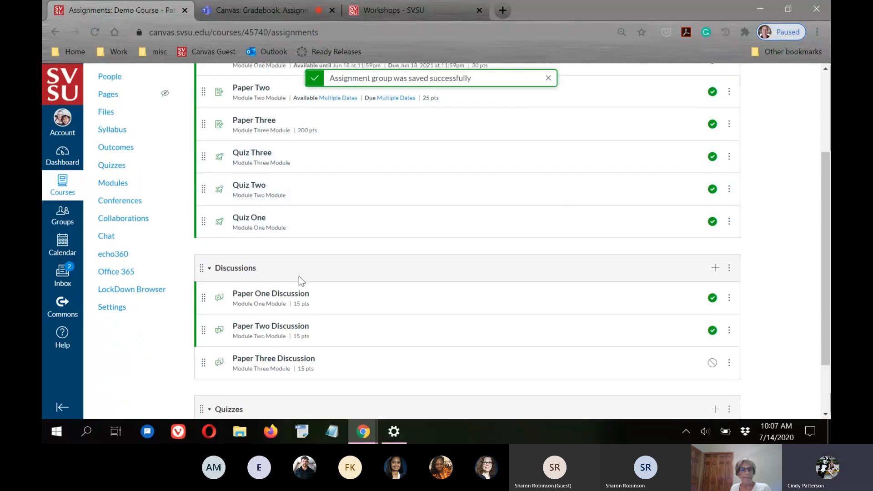
pyautogui.moveTo(204, 169); pyautogui.dragTo(217, 372)
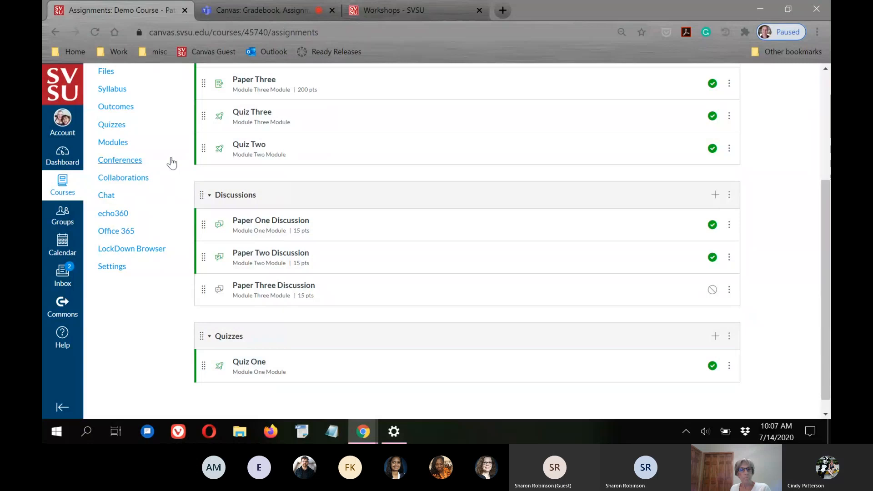
pyautogui.moveTo(203, 148); pyautogui.dragTo(205, 382)
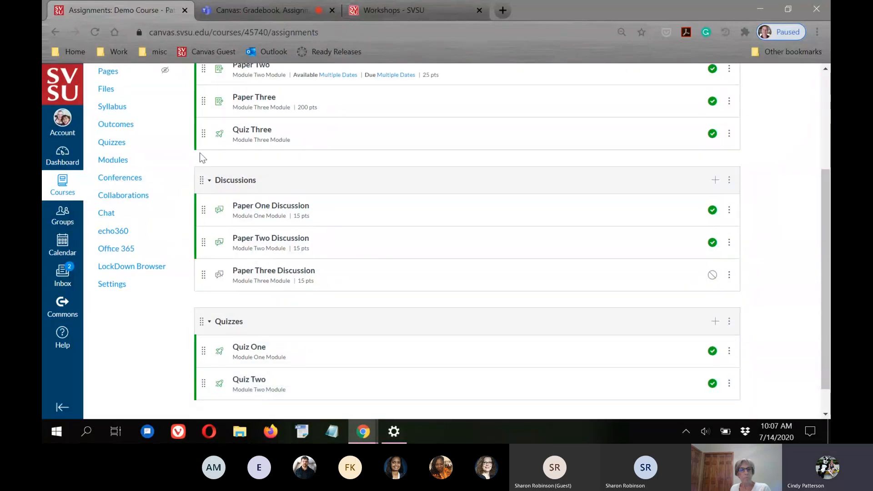
pyautogui.moveTo(204, 133); pyautogui.dragTo(240, 381)
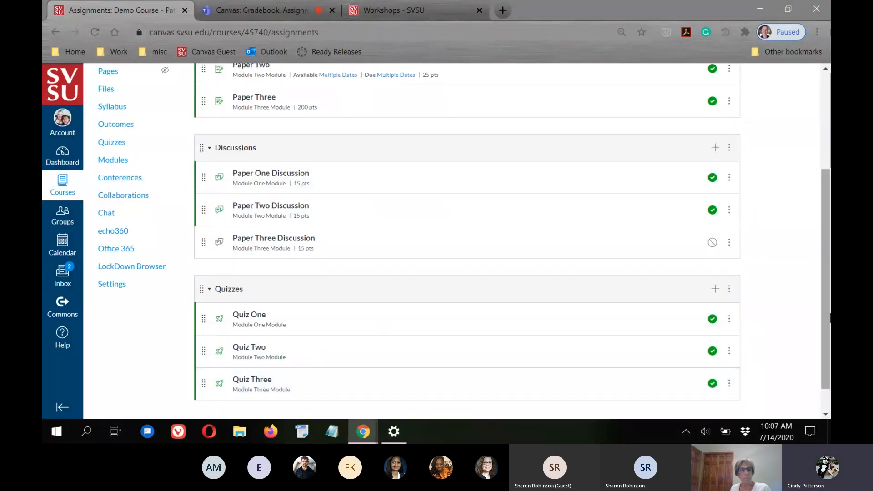
pyautogui.scroll(4, 776, 294)
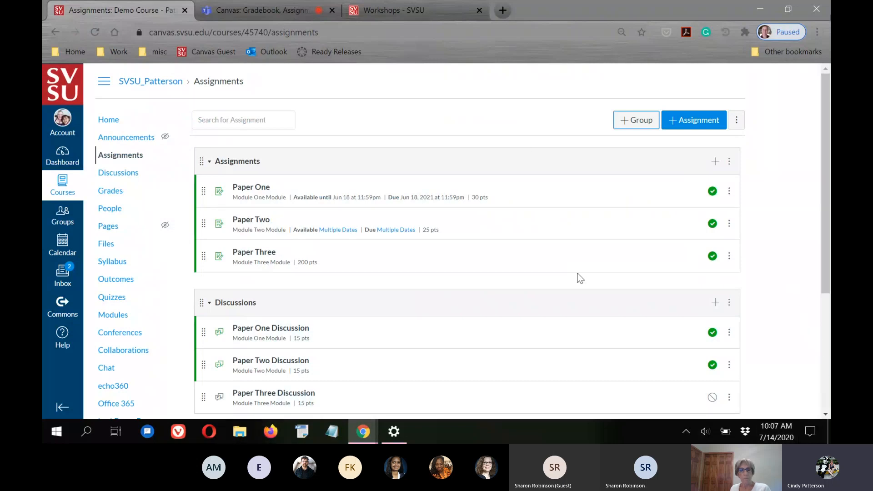
# Edit the Quizzes group to drop each student's 1 lowest score
pyautogui.scroll(-4, 698, 382)
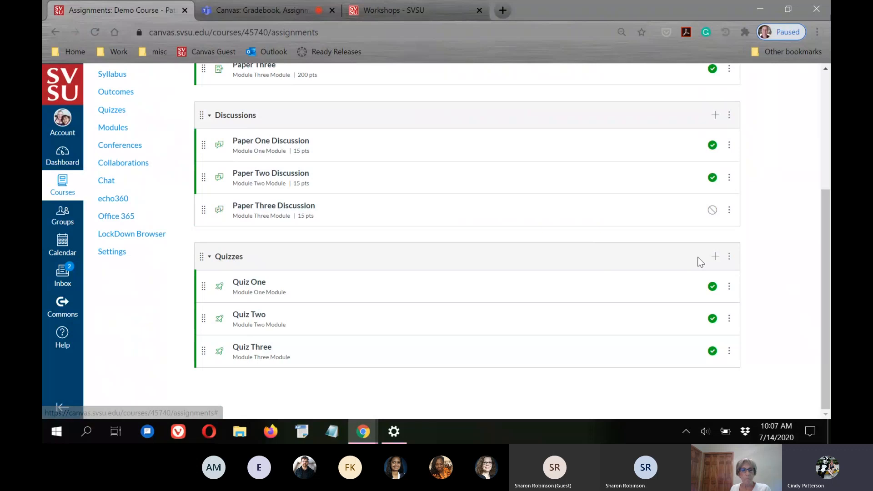
pyautogui.click(729, 258)
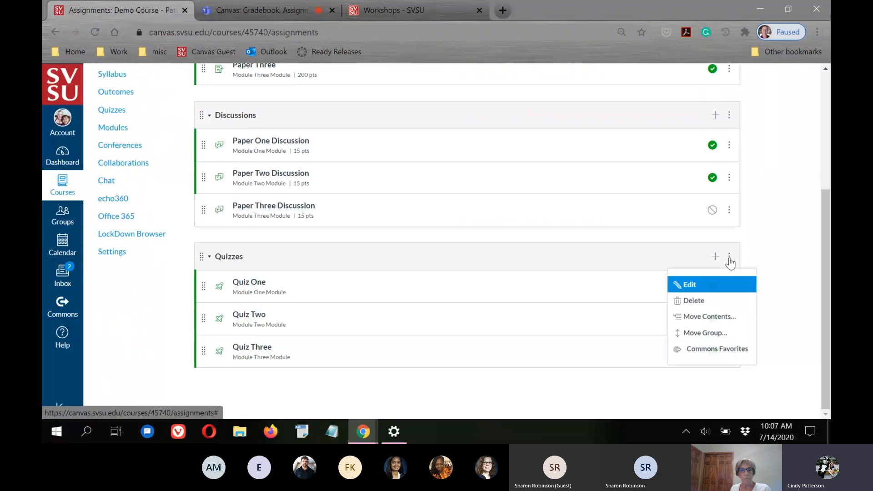
pyautogui.click(690, 285)
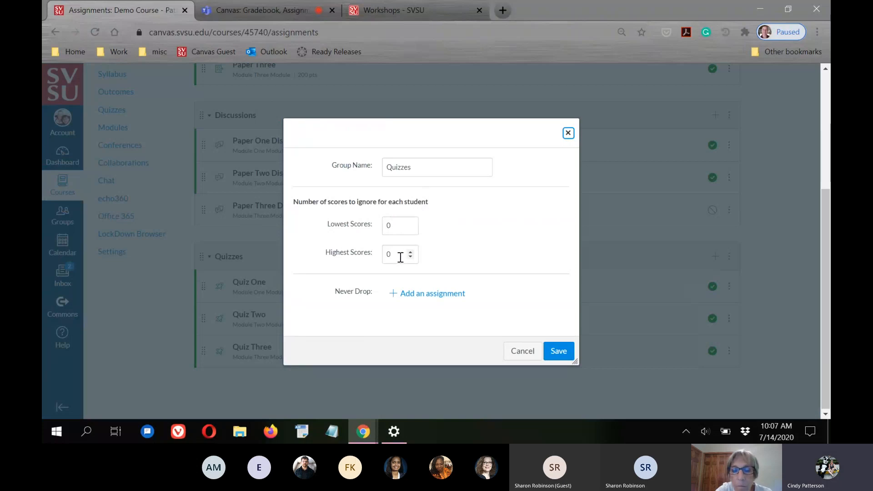
pyautogui.click(412, 225)
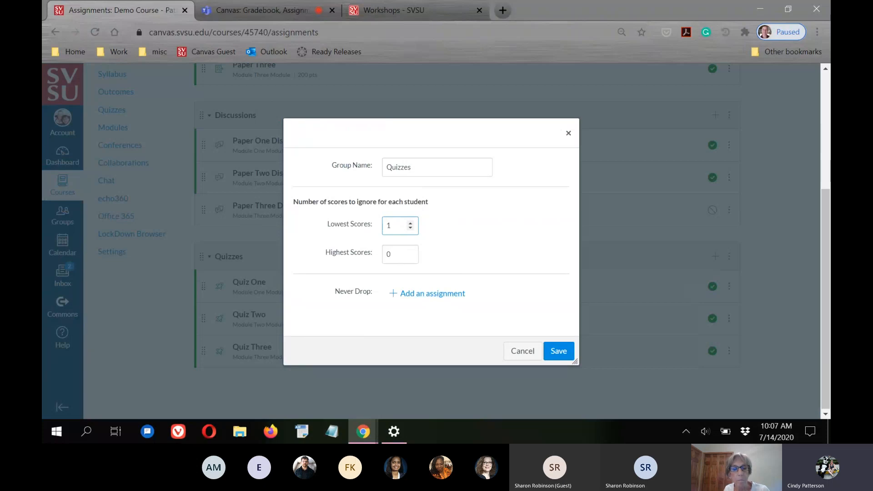
# Add Quiz Three as never-drop, then remove that rule and save the group
pyautogui.click(420, 295)
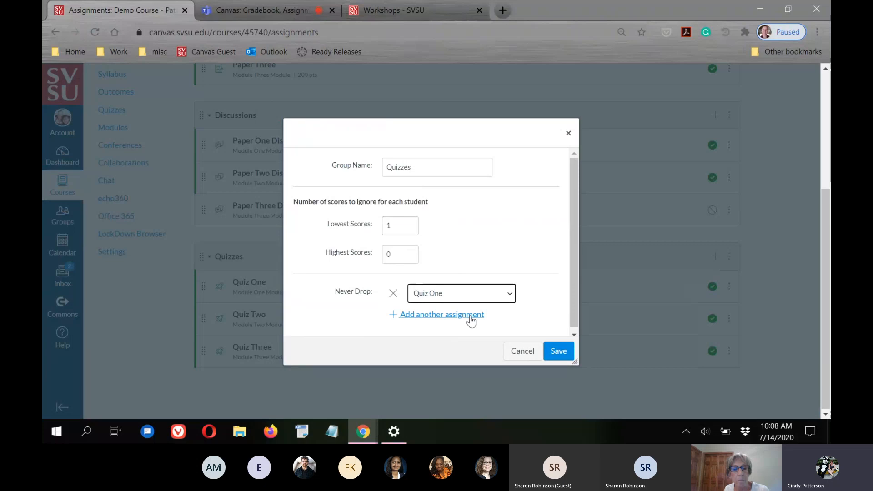
pyautogui.click(512, 295)
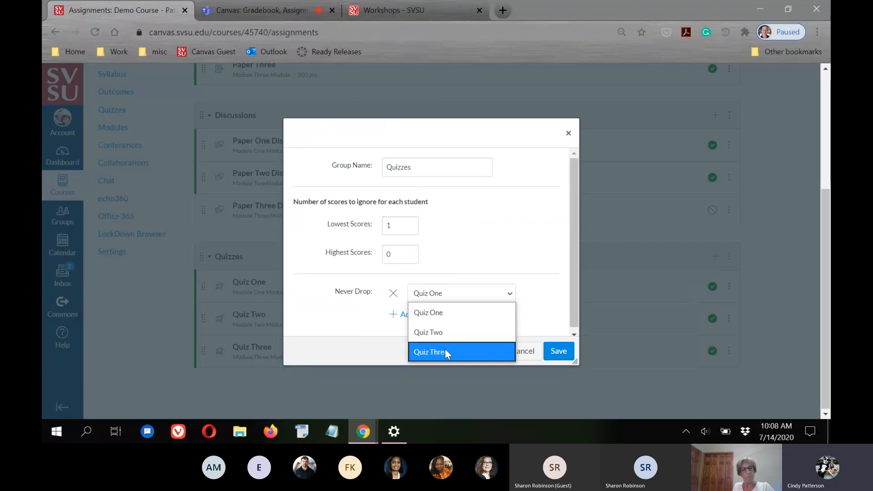
pyautogui.click(419, 353)
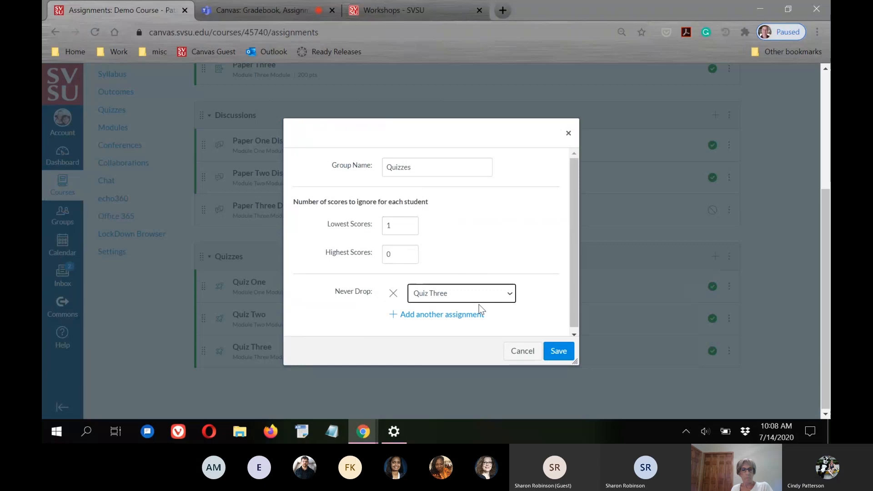
pyautogui.click(394, 293)
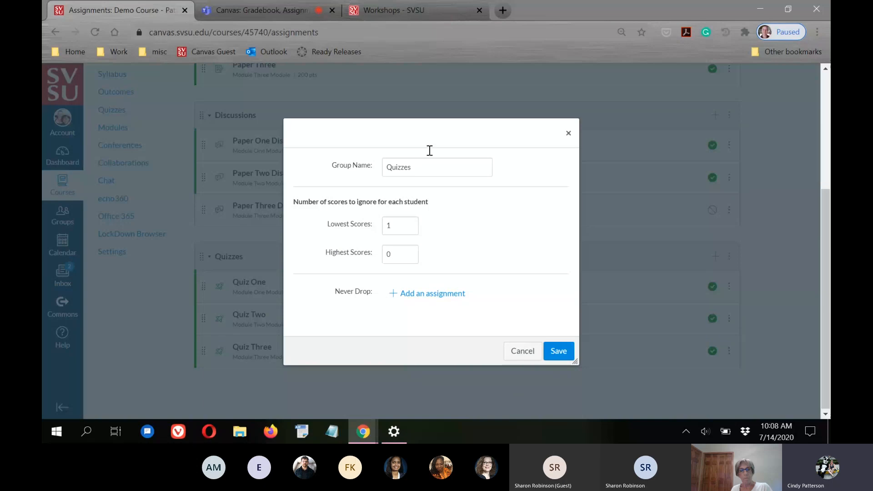
pyautogui.click(553, 353)
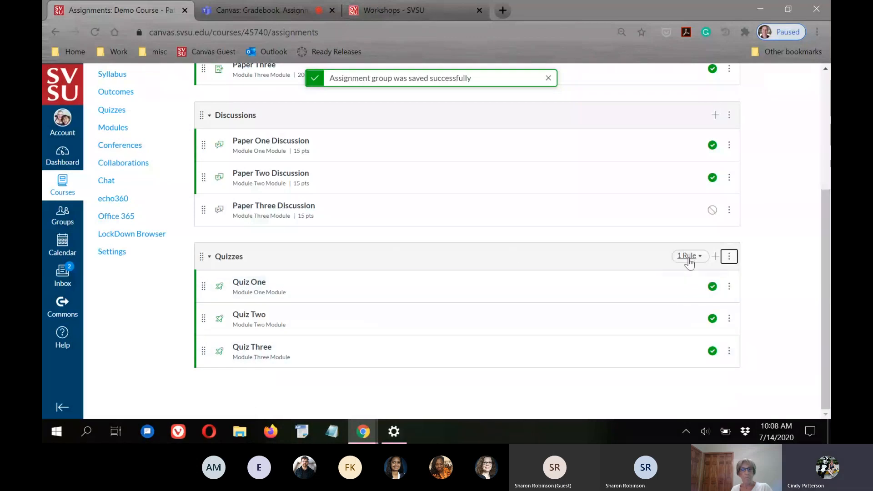
# Check the Quizzes group's 1 Rule badge and return to the top of Assignments
pyautogui.moveTo(696, 258)
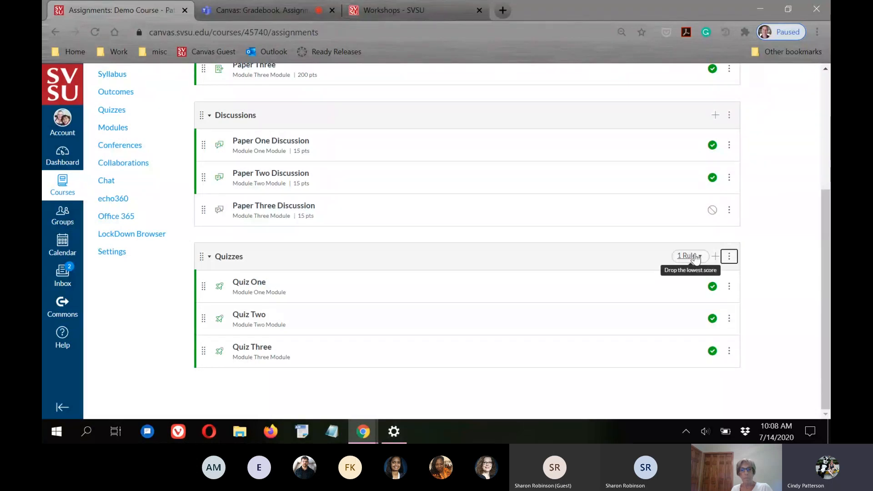
pyautogui.click(803, 293)
pyautogui.scroll(5, 804, 291)
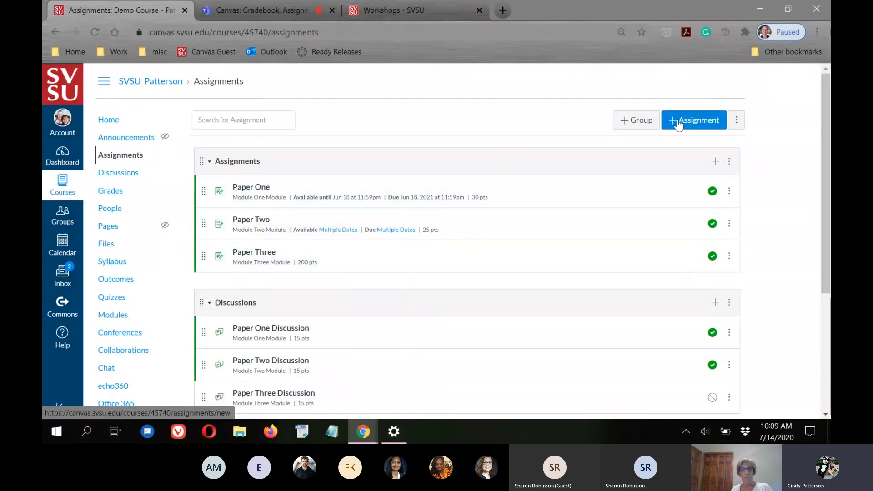
# Turn on weighting the final grade by assignment group
pyautogui.click(736, 121)
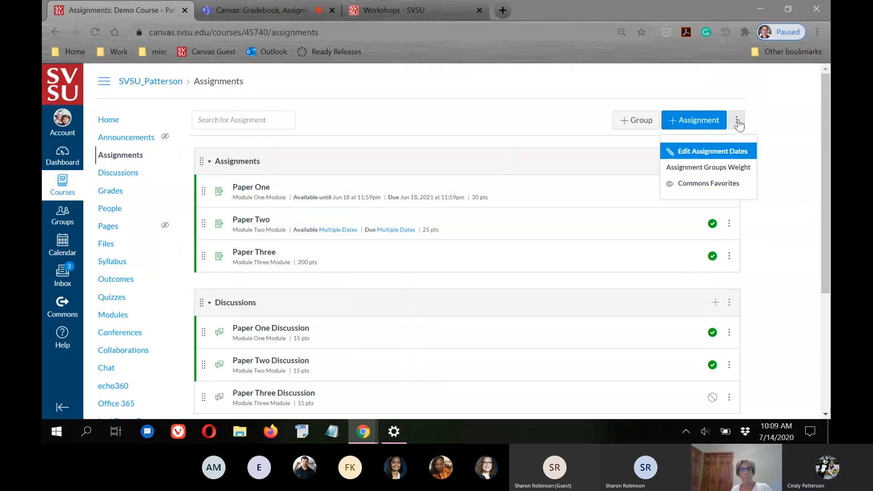
pyautogui.click(712, 168)
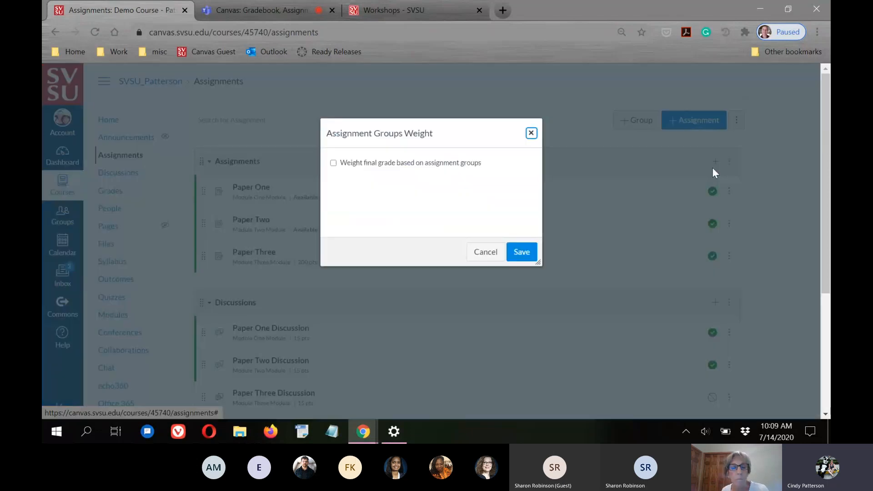
pyautogui.click(333, 163)
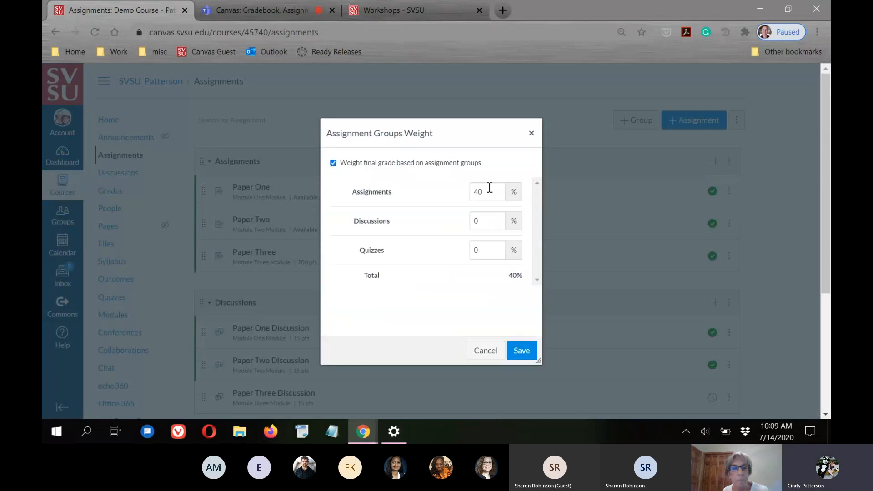
# Set group weights to Assignments 40%, Discussions 20%, Quizzes 40% and save
pyautogui.doubleClick(489, 221)
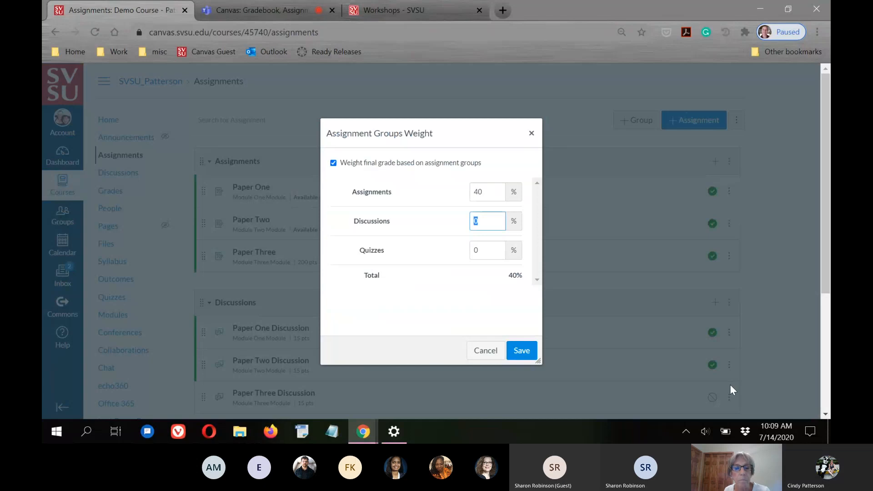
pyautogui.write('4')
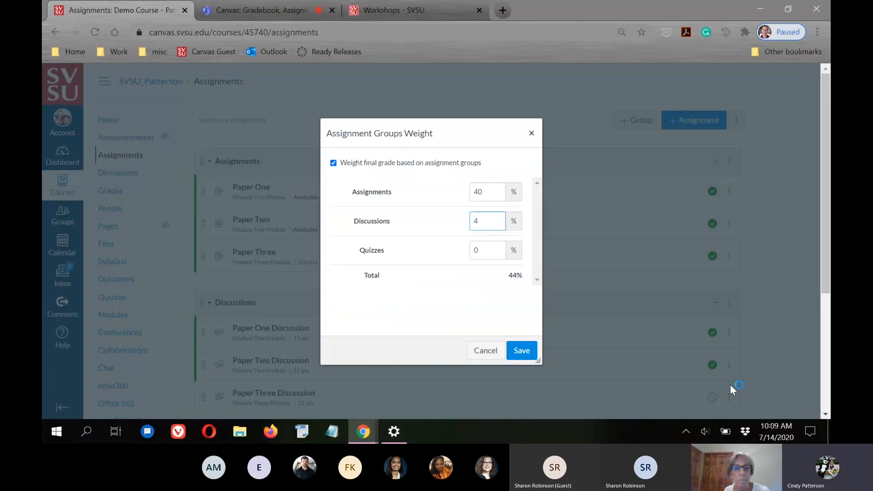
pyautogui.click(485, 250)
pyautogui.doubleClick(484, 250)
pyautogui.write('20')
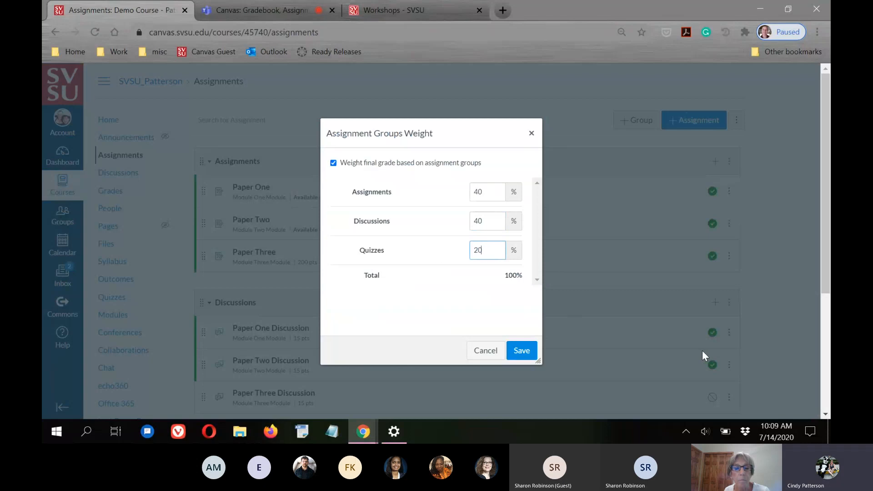
pyautogui.click(436, 290)
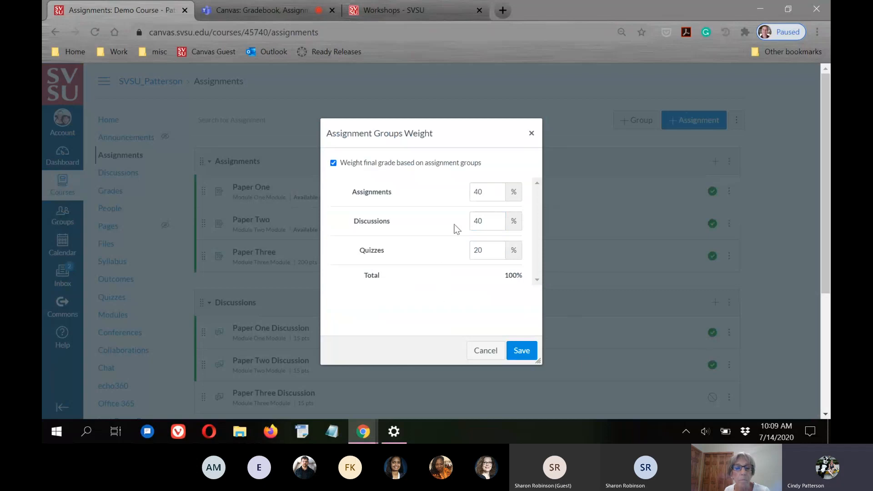
pyautogui.doubleClick(486, 220)
pyautogui.press('BackSpace')
pyautogui.write('20')
pyautogui.click(479, 247)
pyautogui.doubleClick(478, 247)
pyautogui.write('40')
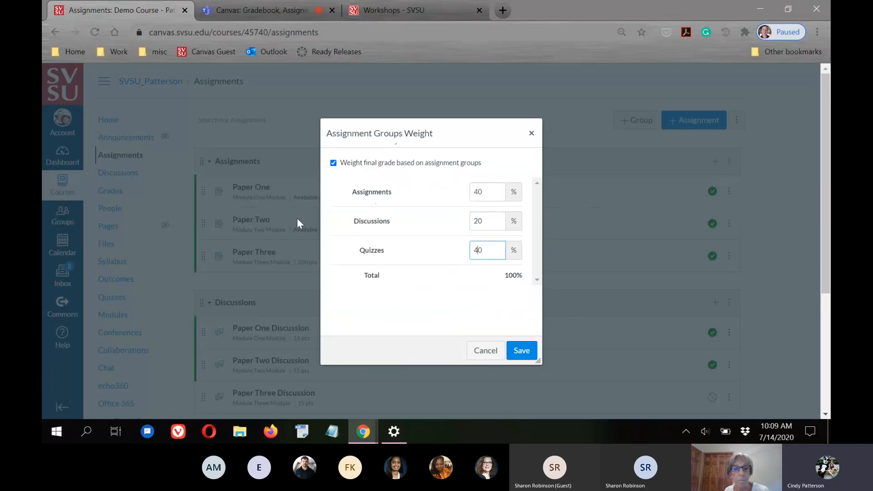
pyautogui.click(527, 352)
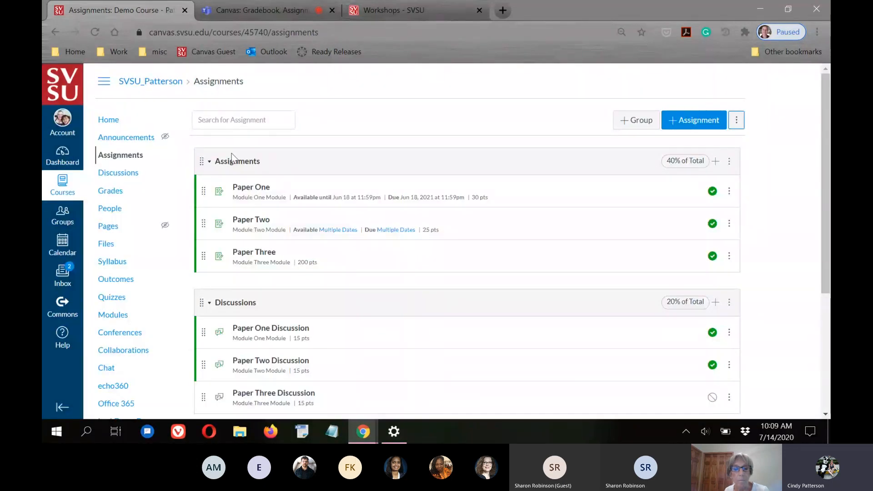
pyautogui.scroll(-3, 754, 263)
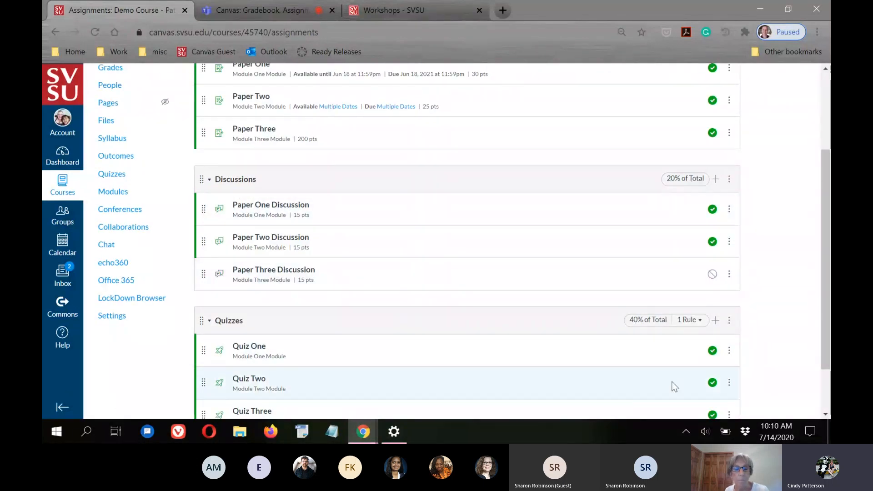
pyautogui.scroll(3, 679, 384)
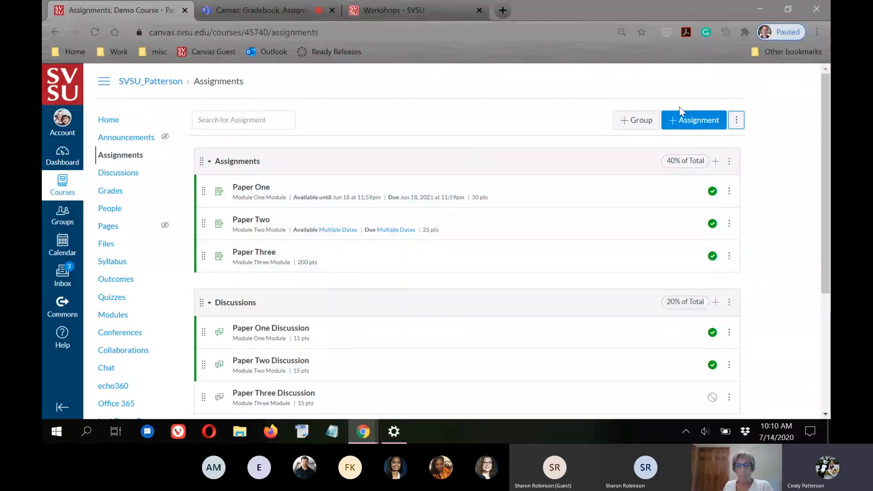
# Start a new assignment named Paper Four
pyautogui.click(680, 121)
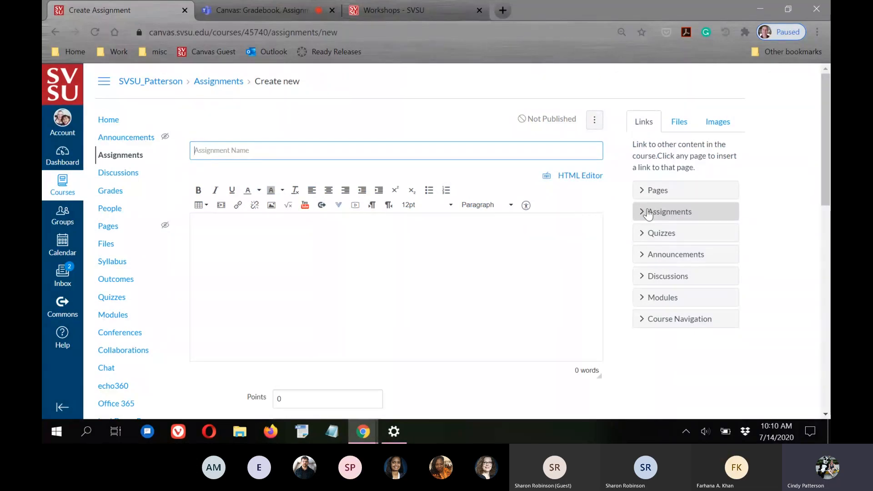
pyautogui.write('Paper Four')
pyautogui.click(242, 236)
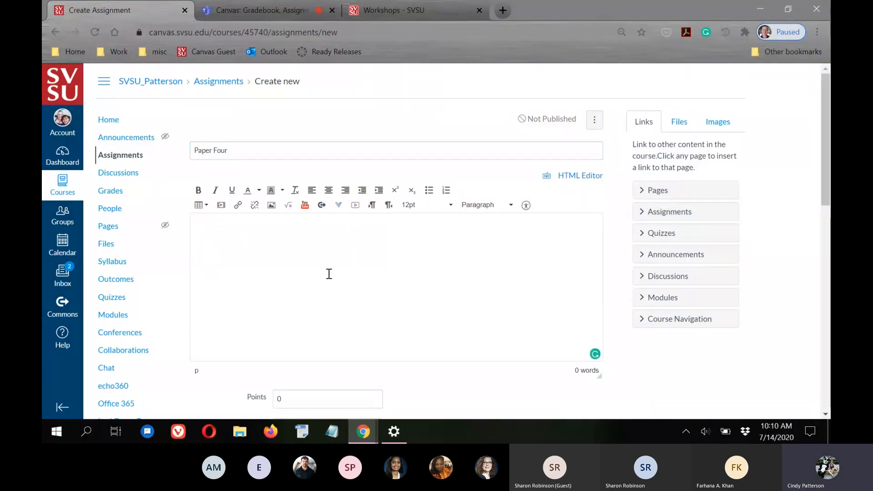
# Set the assignment to 50 points in the Assignments group
pyautogui.scroll(-1, 322, 288)
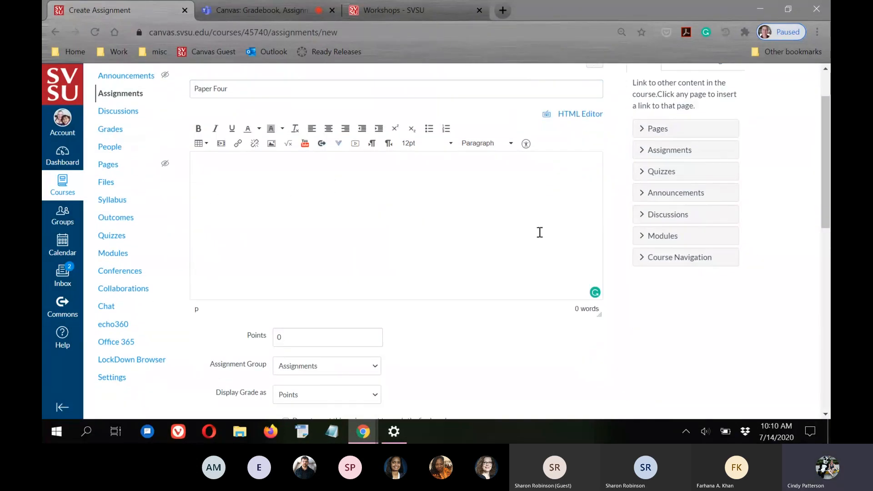
pyautogui.scroll(-3, 544, 228)
pyautogui.click(264, 153)
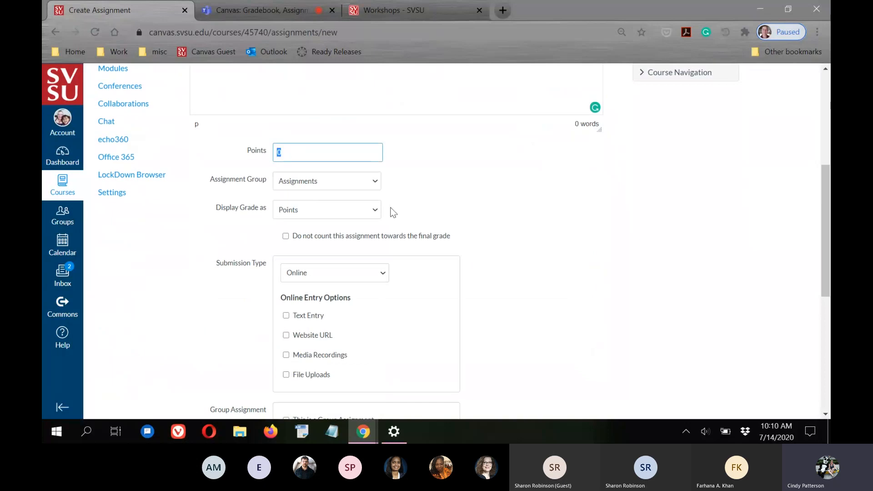
pyautogui.write('50')
pyautogui.click(607, 225)
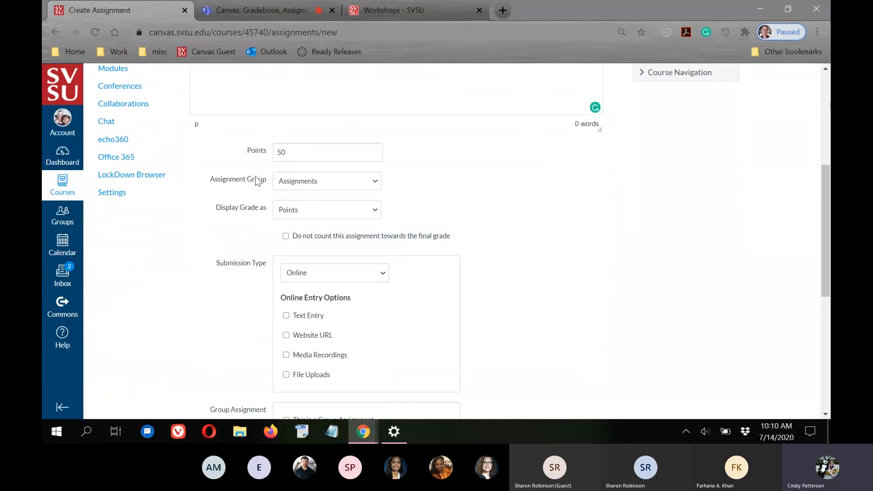
pyautogui.click(375, 182)
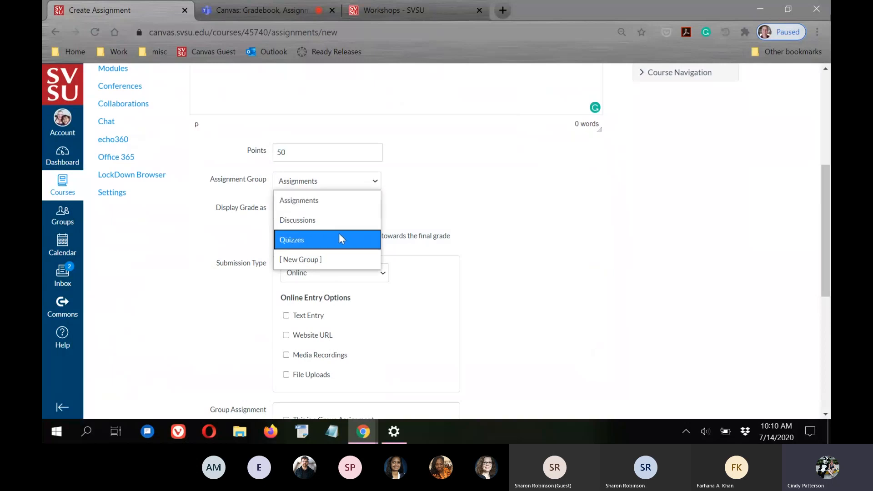
pyautogui.click(311, 202)
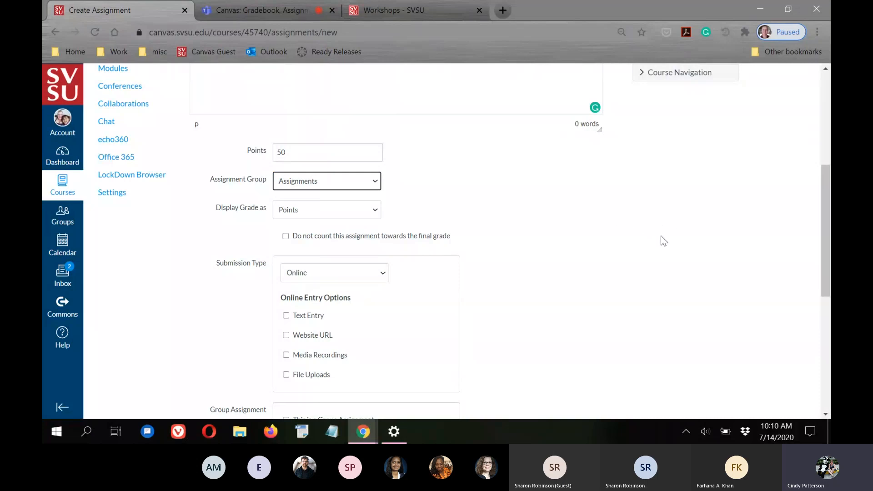
pyautogui.scroll(-4, 663, 236)
pyautogui.scroll(1, 282, 165)
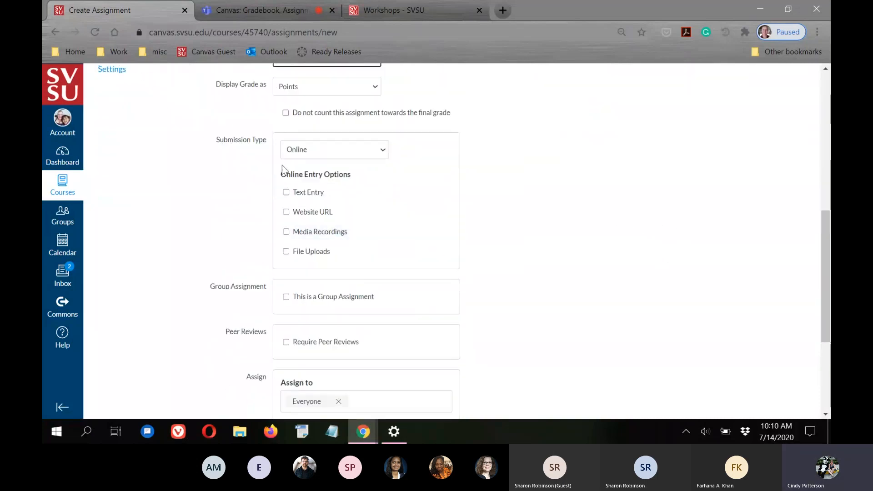
pyautogui.click(306, 148)
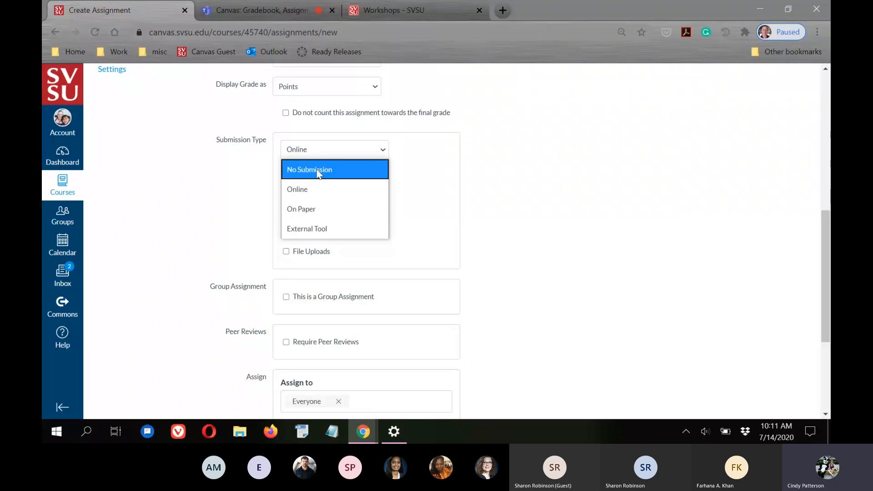
pyautogui.click(504, 175)
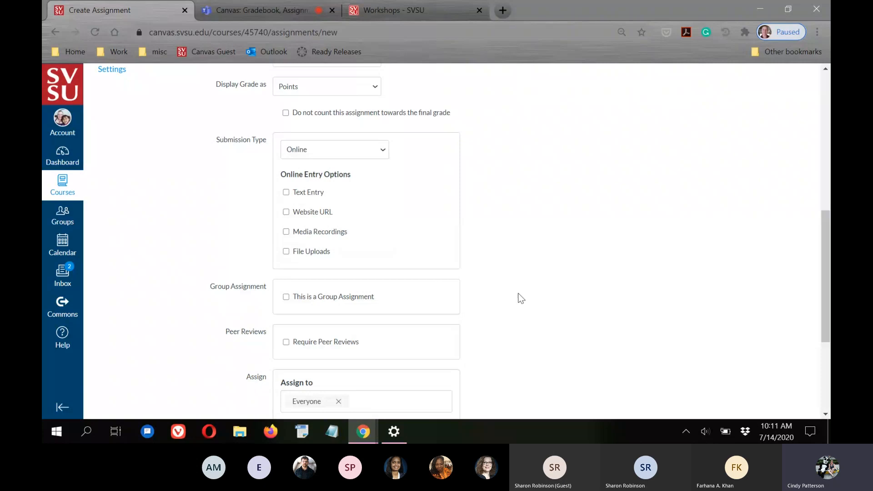
pyautogui.scroll(7, 631, 285)
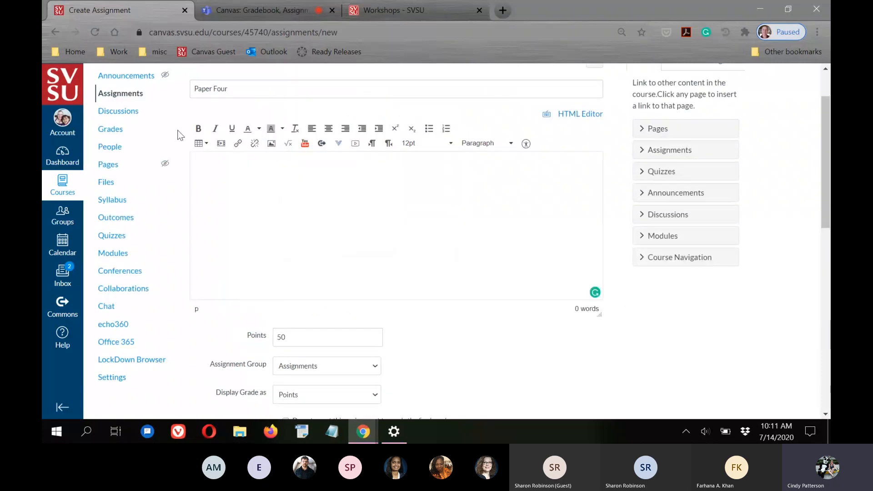
pyautogui.scroll(-4, 641, 307)
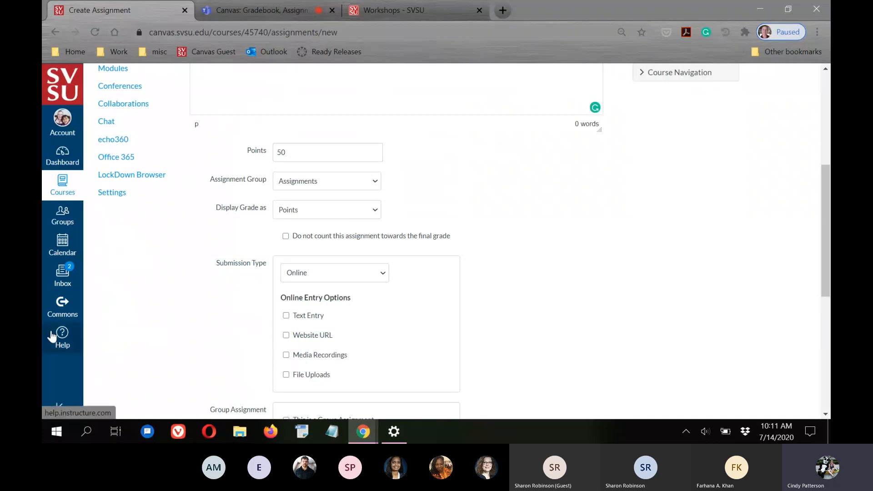
pyautogui.scroll(4, 58, 335)
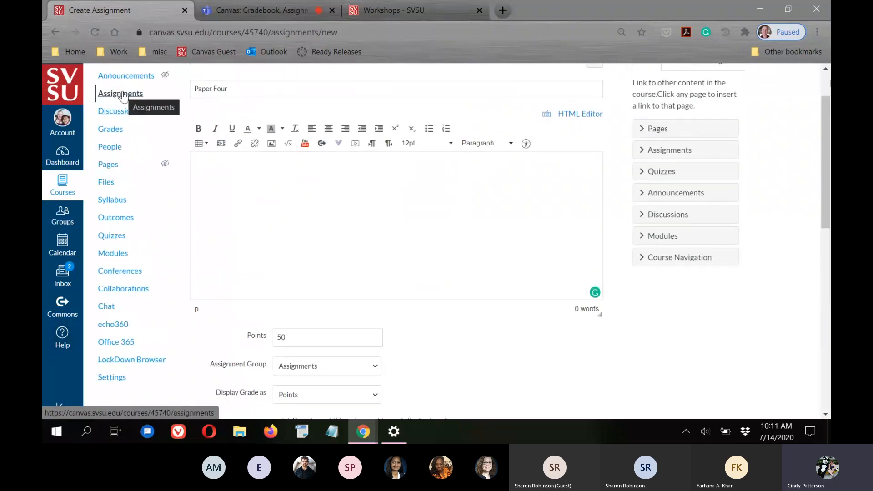
pyautogui.scroll(-4, 568, 316)
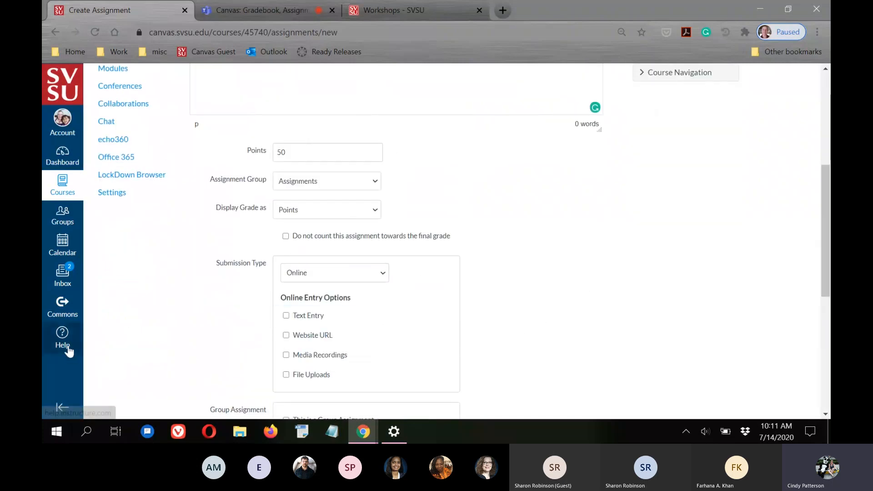
pyautogui.scroll(-3, 591, 261)
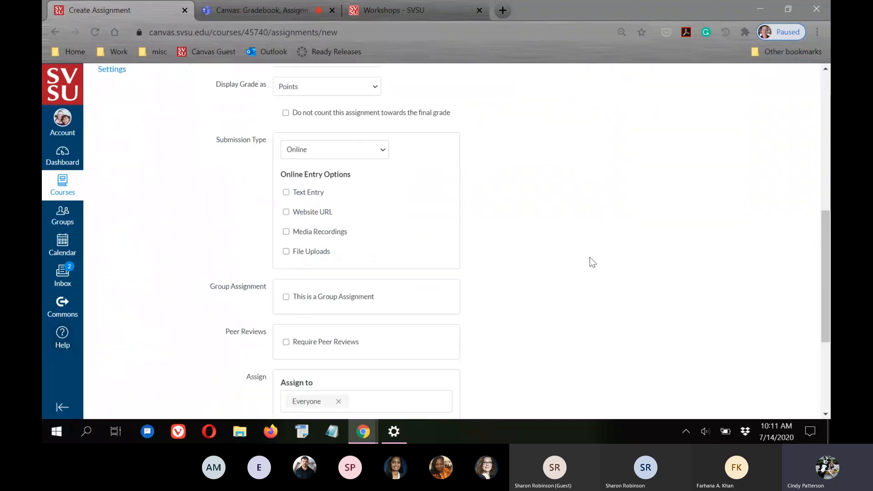
pyautogui.click(346, 150)
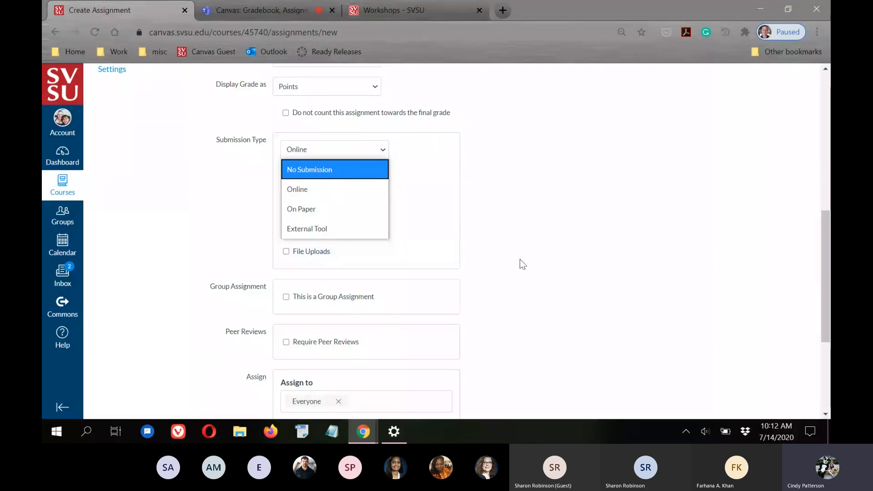
pyautogui.click(330, 188)
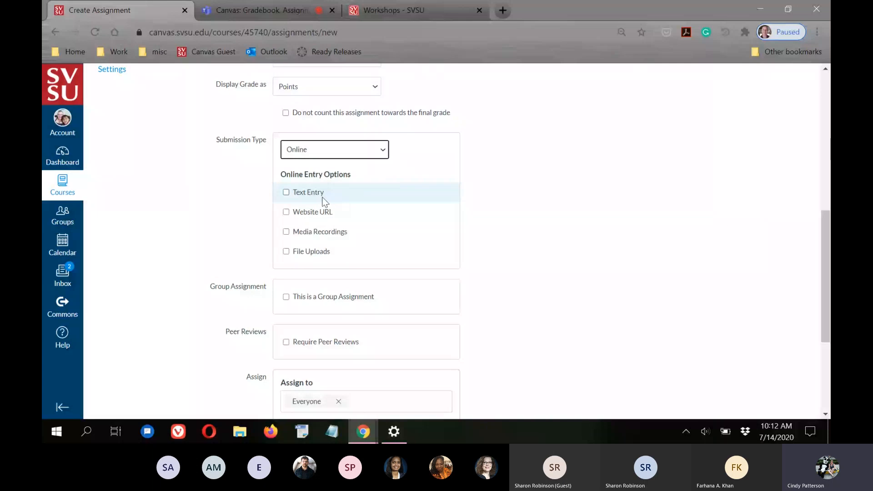
pyautogui.scroll(7, 566, 256)
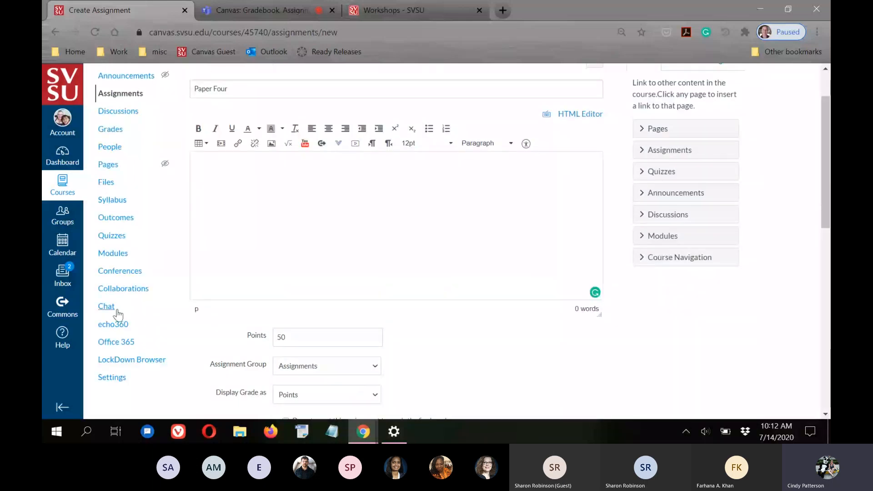
pyautogui.scroll(-3, 692, 342)
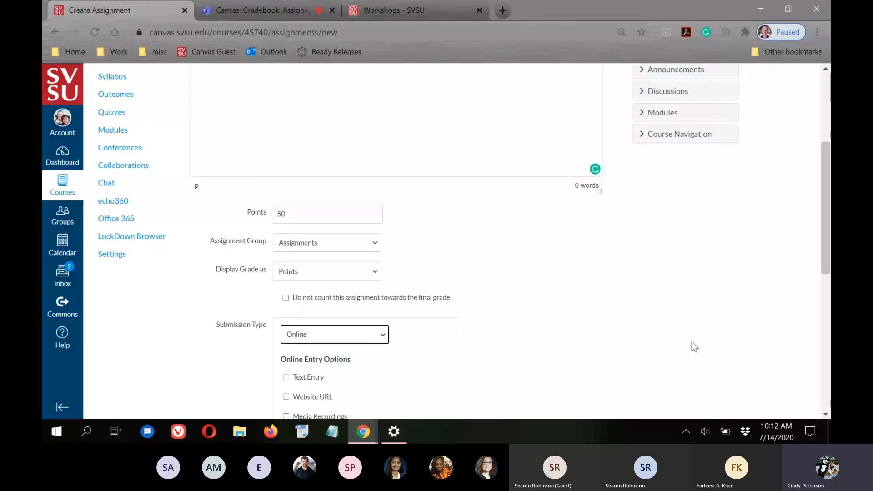
pyautogui.scroll(-3, 709, 354)
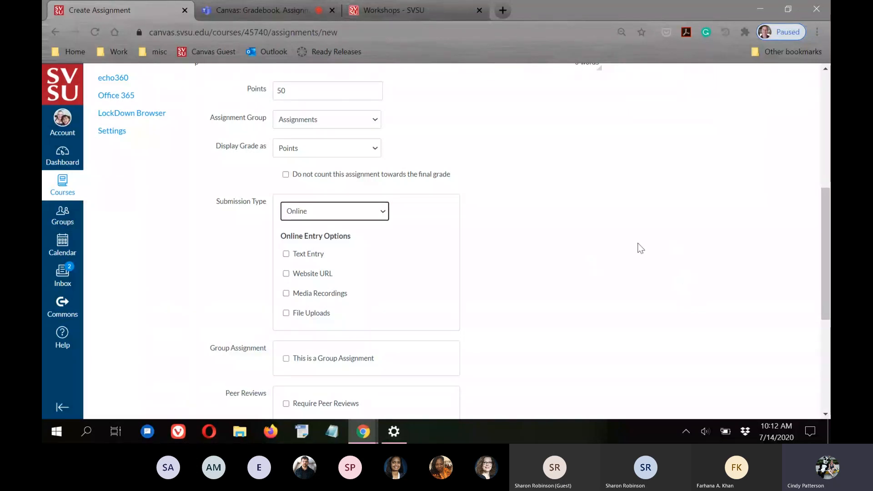
pyautogui.scroll(4, 696, 279)
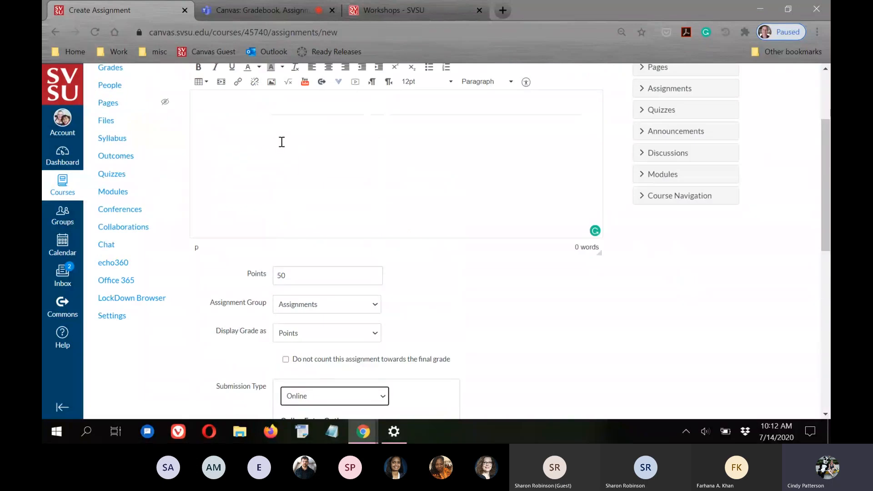
pyautogui.scroll(-3, 690, 289)
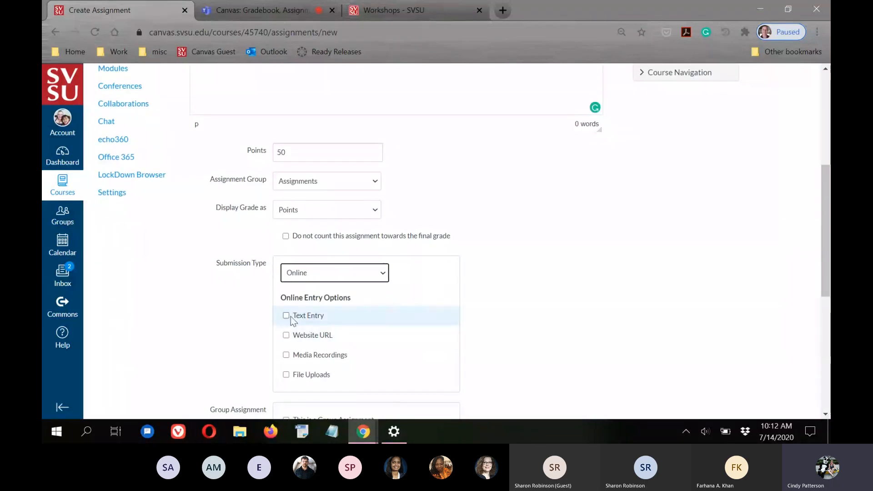
pyautogui.scroll(-3, 628, 257)
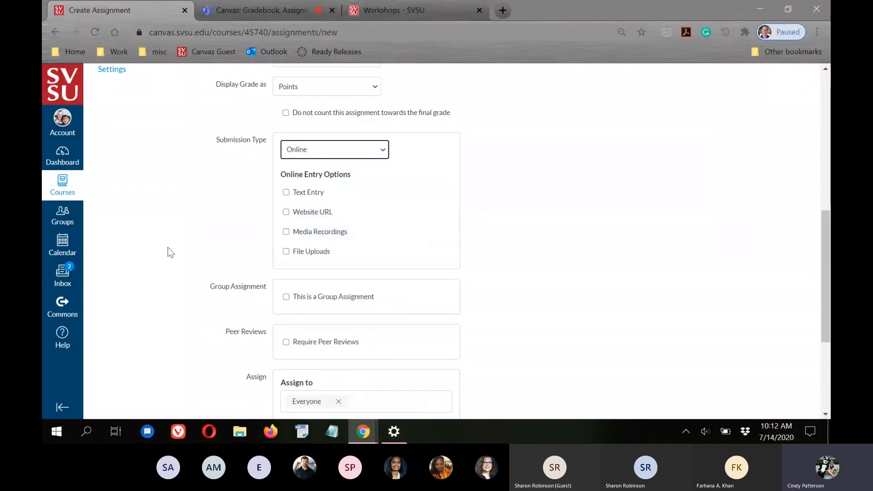
# Accept File Uploads as the online entry type, with Plagiarism Review left at None
pyautogui.click(286, 254)
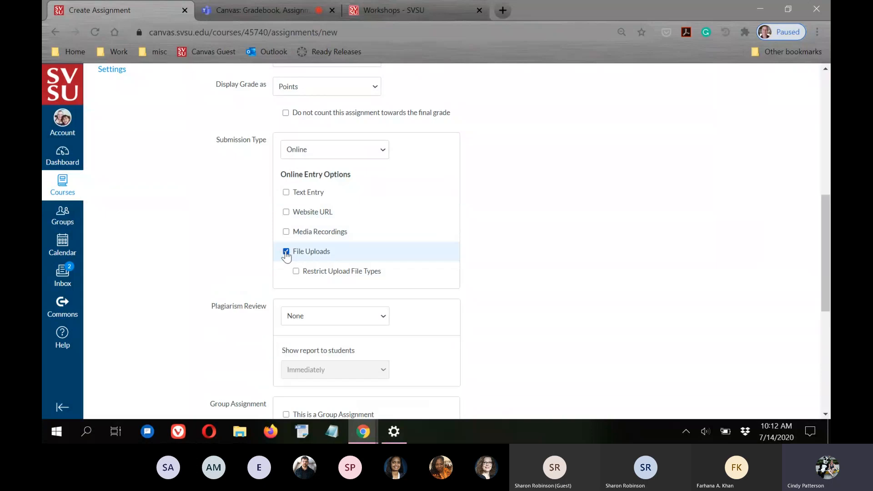
pyautogui.scroll(-3, 586, 255)
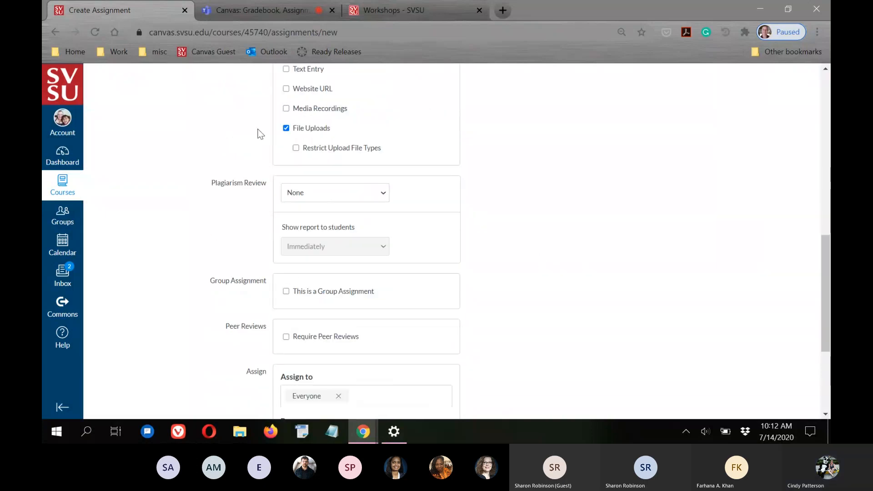
pyautogui.scroll(-1, 752, 252)
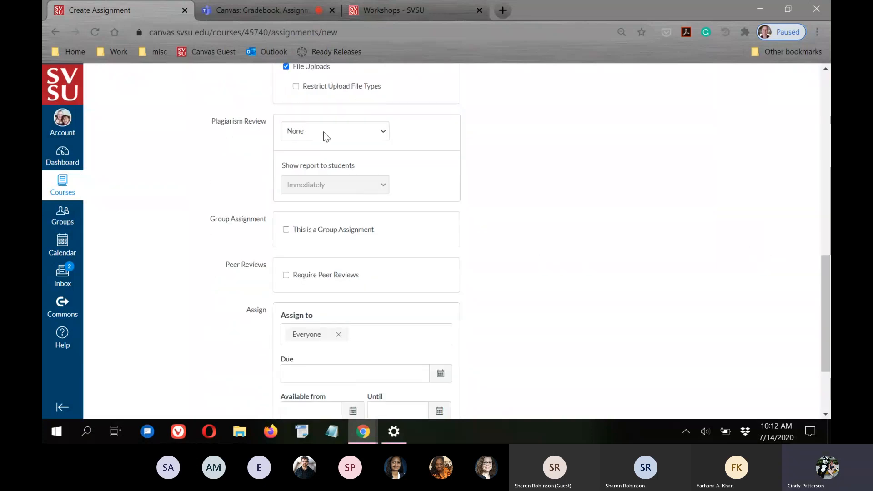
pyautogui.click(383, 131)
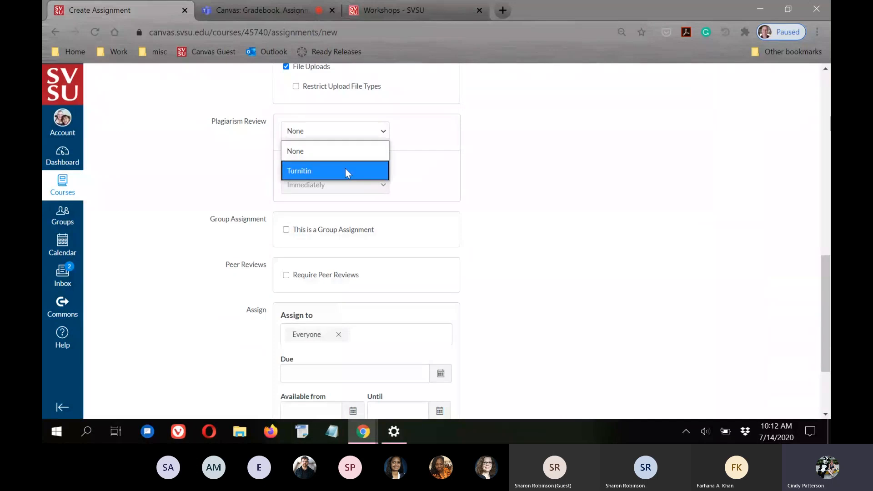
pyautogui.click(780, 162)
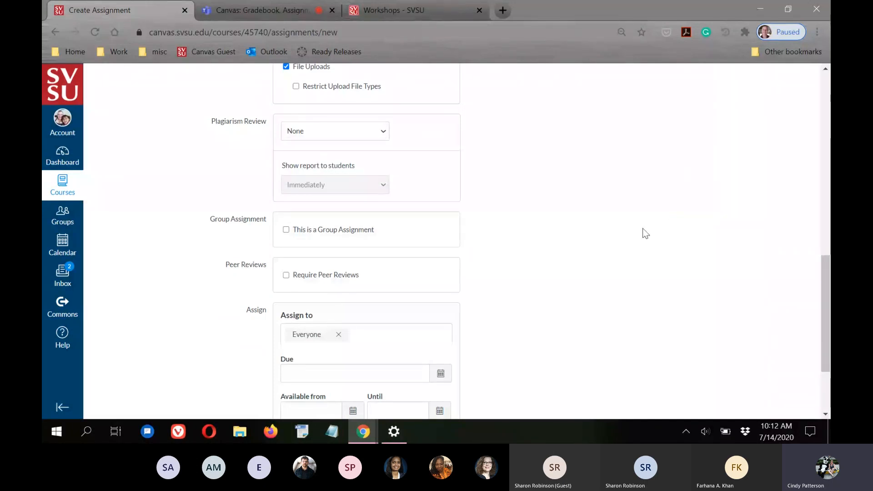
pyautogui.scroll(-1, 638, 233)
pyautogui.scroll(-1, 637, 236)
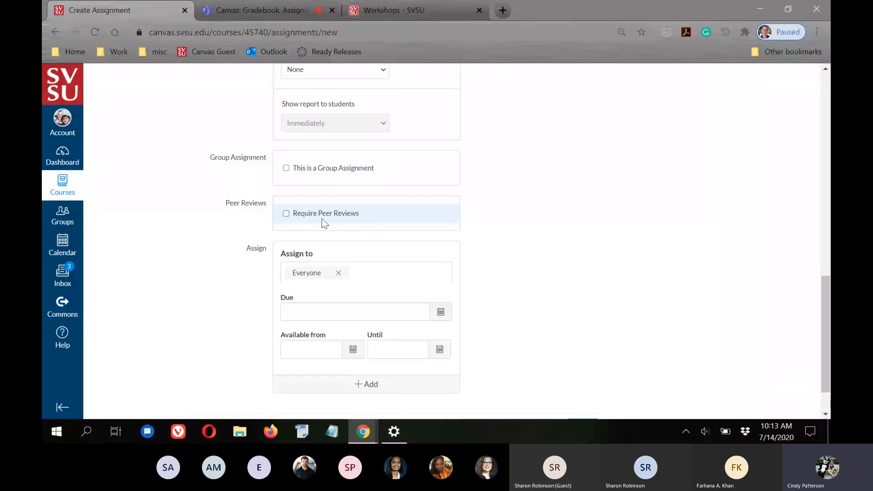
# Save Paper Four and return to the course Assignments list
pyautogui.scroll(-2, 587, 251)
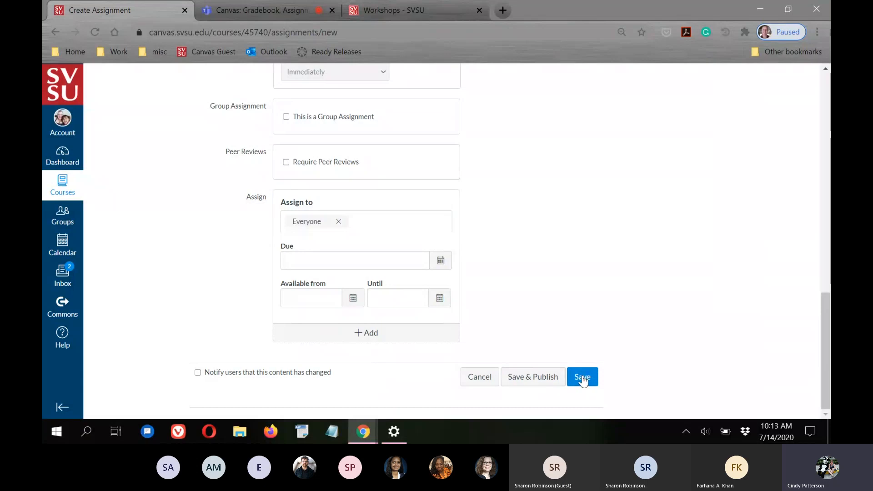
pyautogui.click(583, 378)
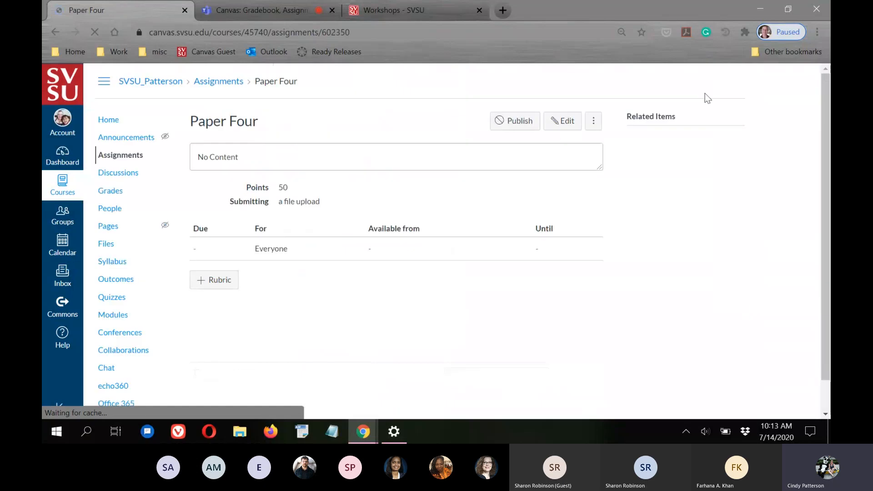
pyautogui.click(117, 156)
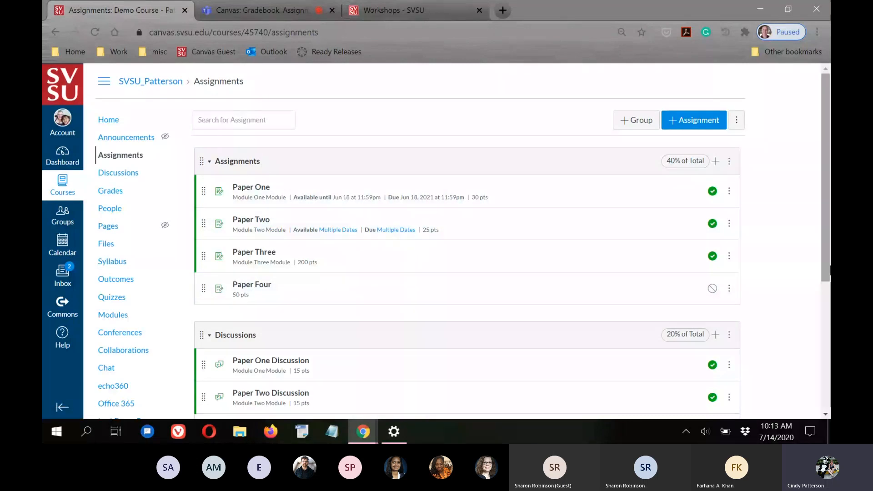
# Look over the Assignments, Discussions and Quizzes groups, then switch to the Teams meeting
pyautogui.scroll(-2, 245, 86)
pyautogui.scroll(-3, 549, 327)
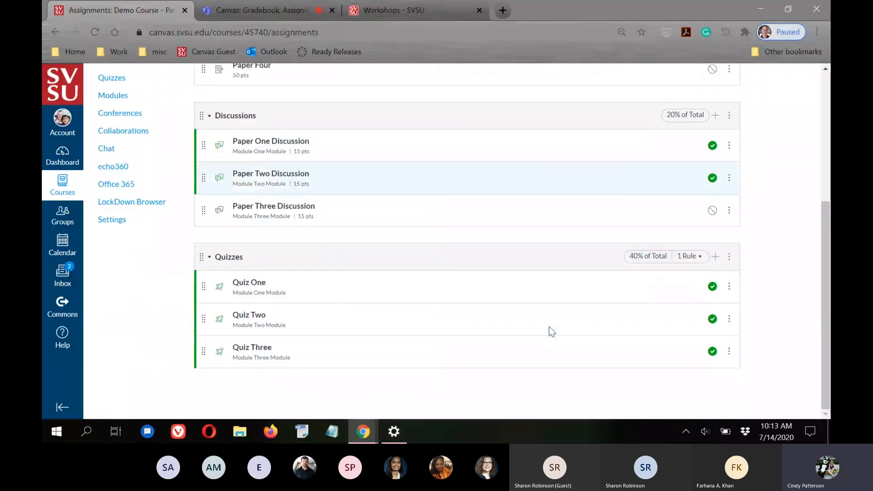
pyautogui.scroll(5, 255, 273)
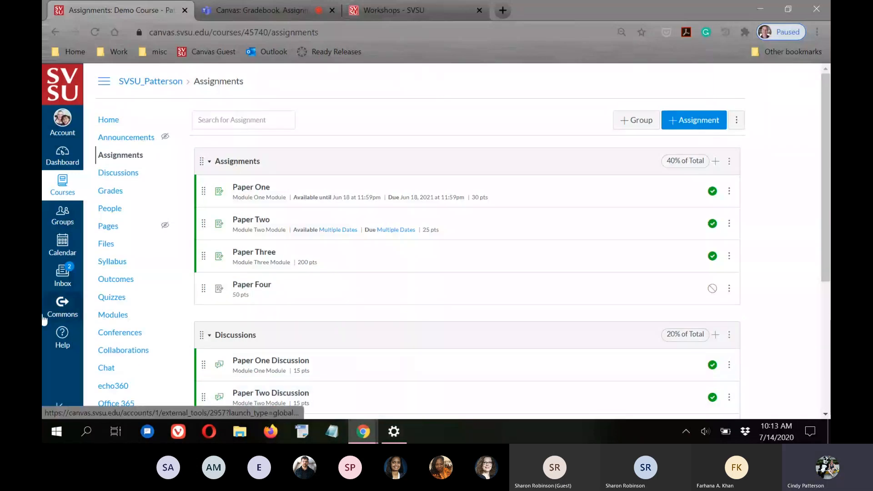
pyautogui.scroll(-1, 273, 402)
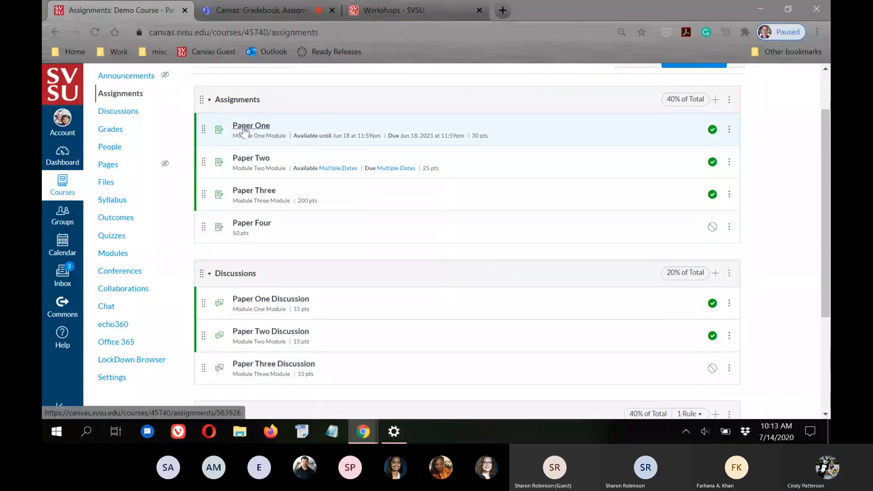
pyautogui.scroll(1, 245, 129)
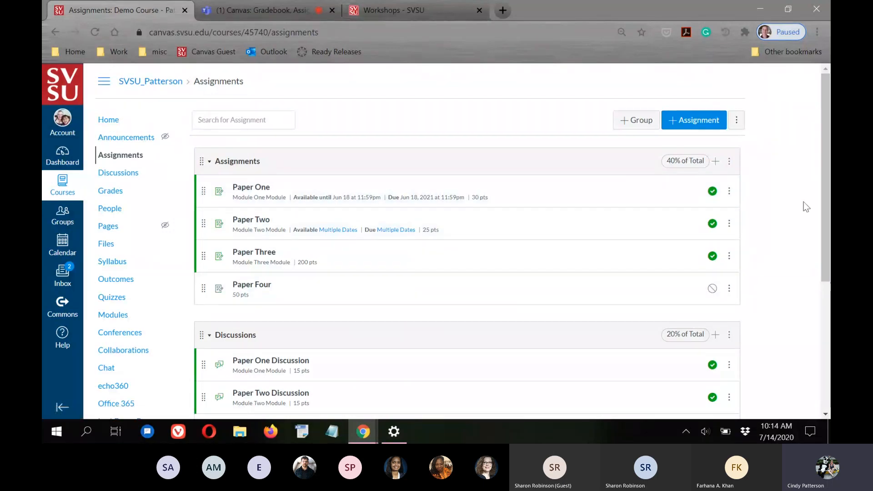
pyautogui.click(248, 11)
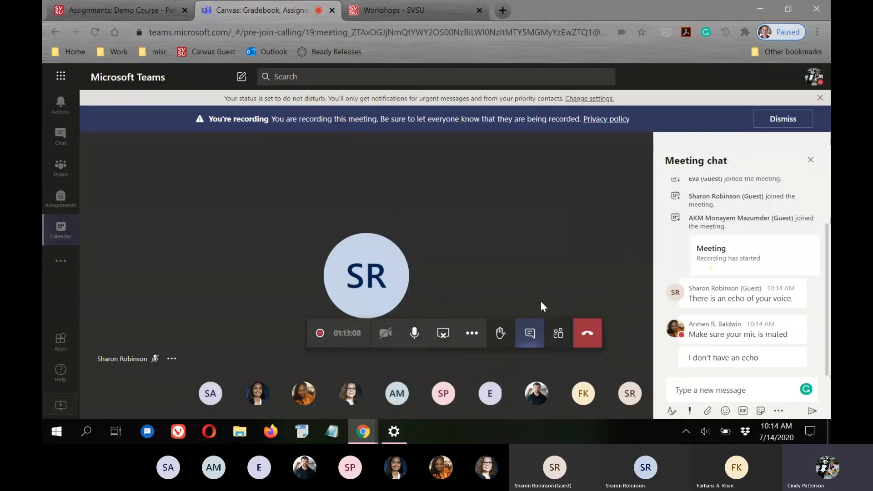
# Return to the Canvas Assignments list and open the Paper One assignment
pyautogui.click(133, 8)
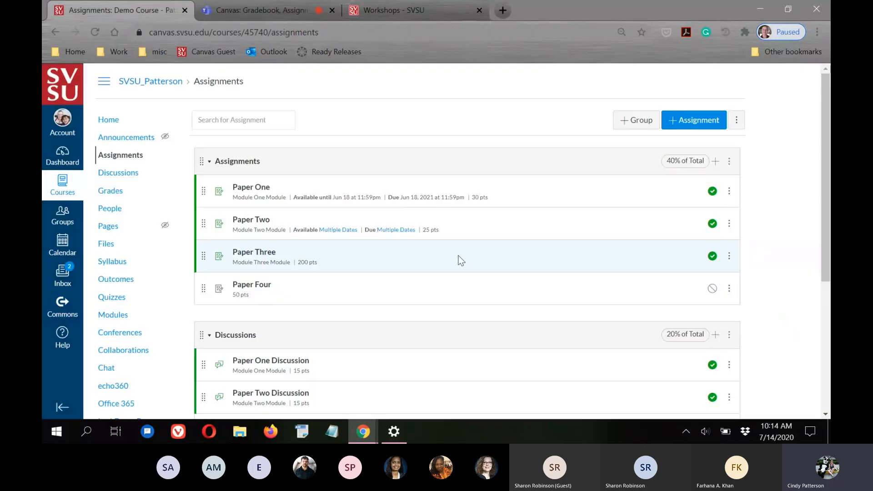
pyautogui.click(259, 6)
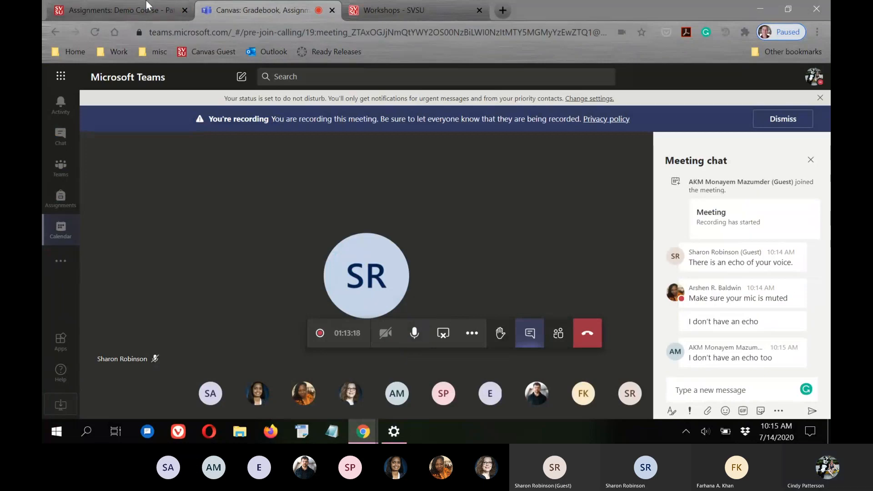
pyautogui.click(134, 10)
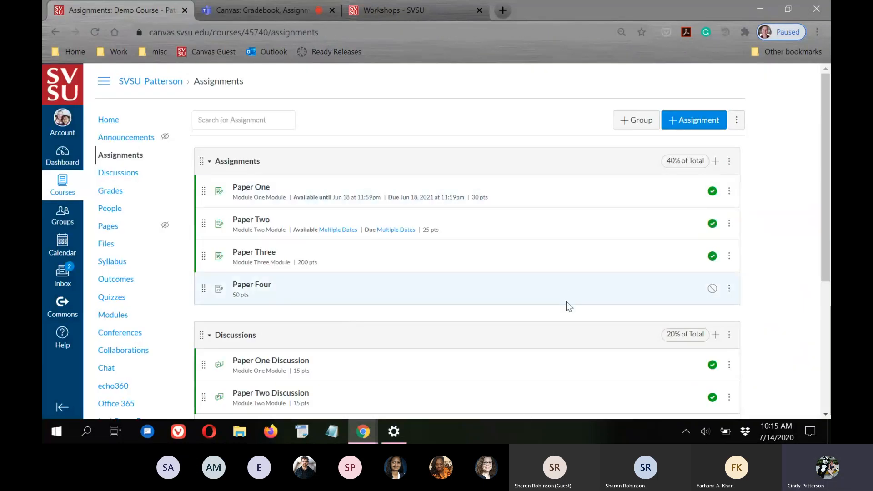
pyautogui.click(247, 190)
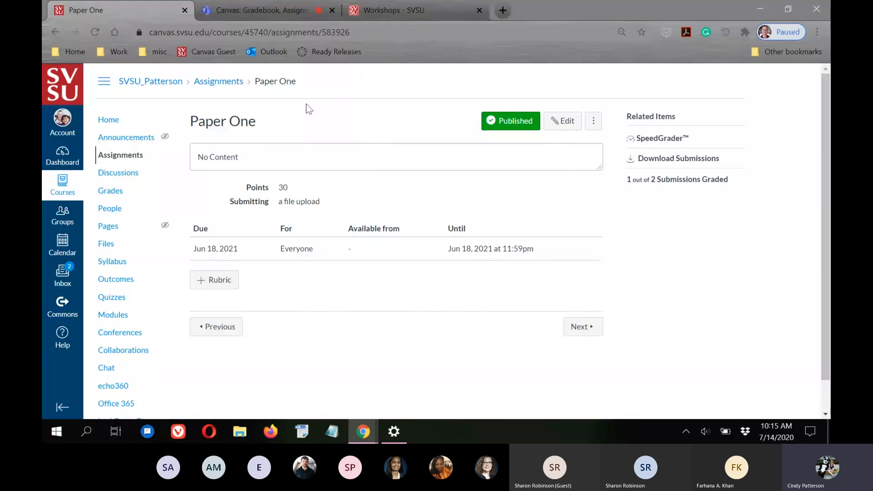
# Start a new rubric on Paper One and open the Find Existing Rubric dialog
pyautogui.click(214, 283)
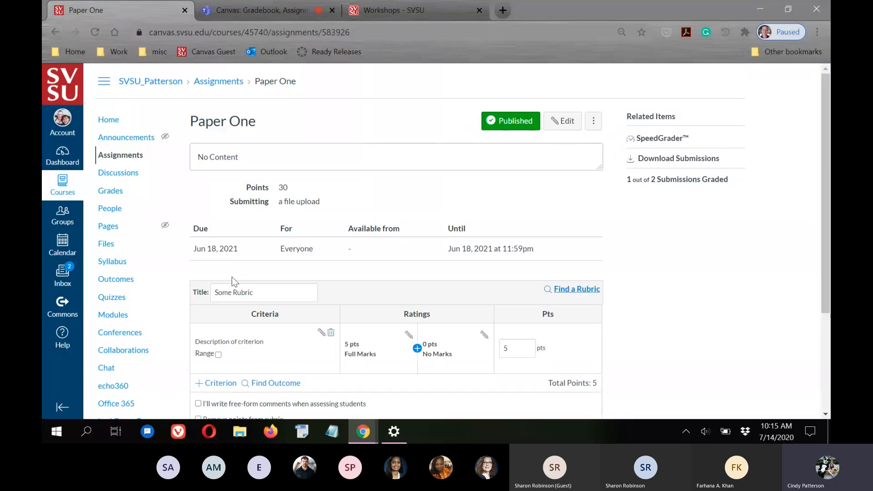
pyautogui.scroll(-1, 730, 253)
pyautogui.scroll(-2, 729, 251)
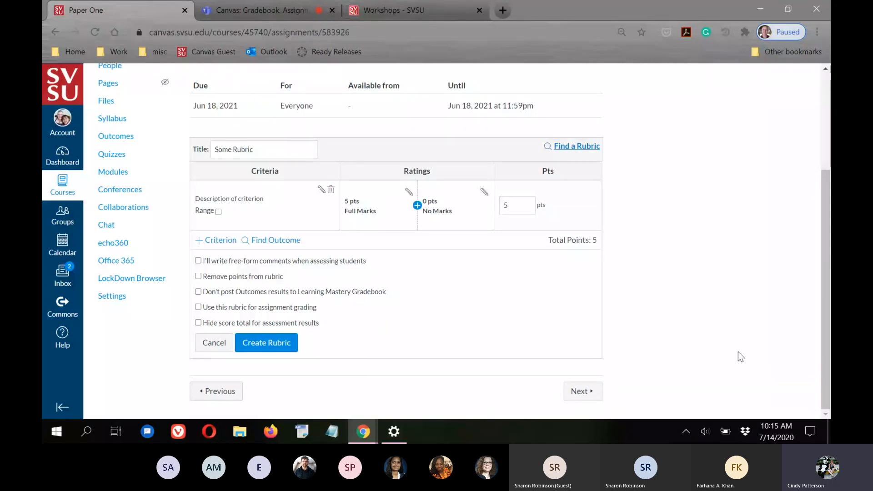
pyautogui.click(567, 156)
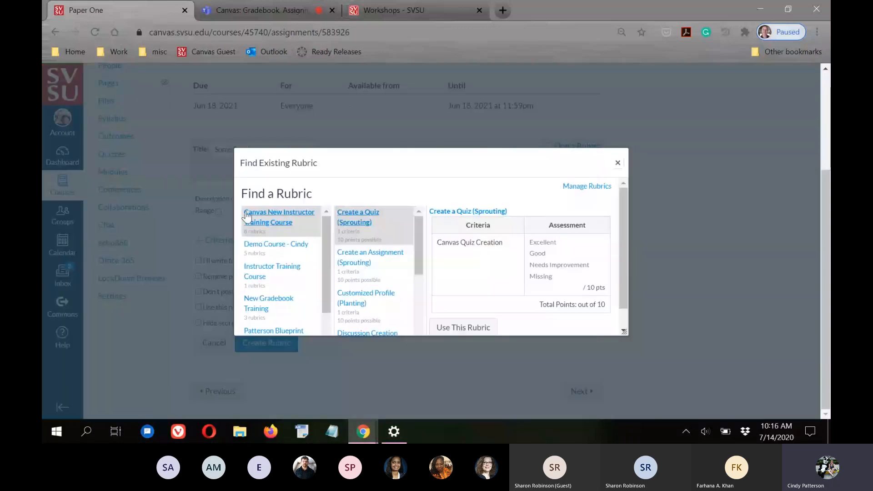
# Preview Demo Course - Cindy's 30-point papers rubric: Punctuation, Grammar and Spelling at 10 each
pyautogui.moveTo(327, 230)
pyautogui.mouseDown()
pyautogui.moveTo(329, 238)
pyautogui.moveTo(330, 224)
pyautogui.mouseUp()
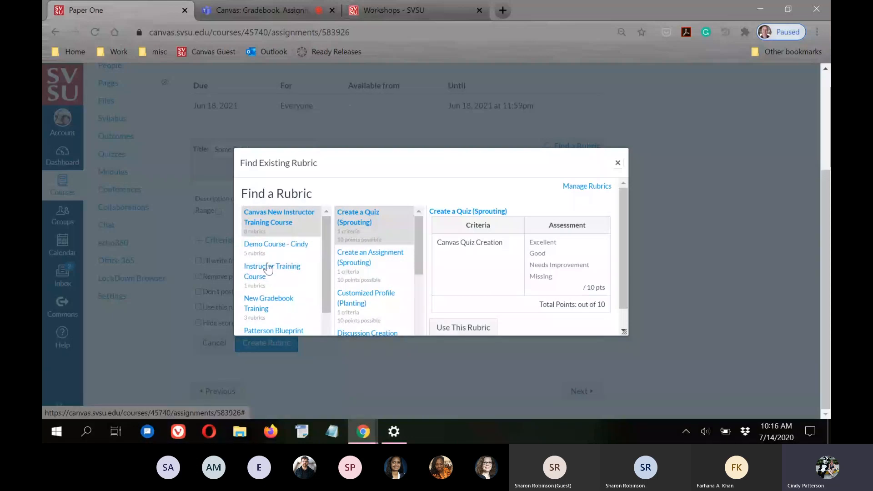
pyautogui.click(272, 246)
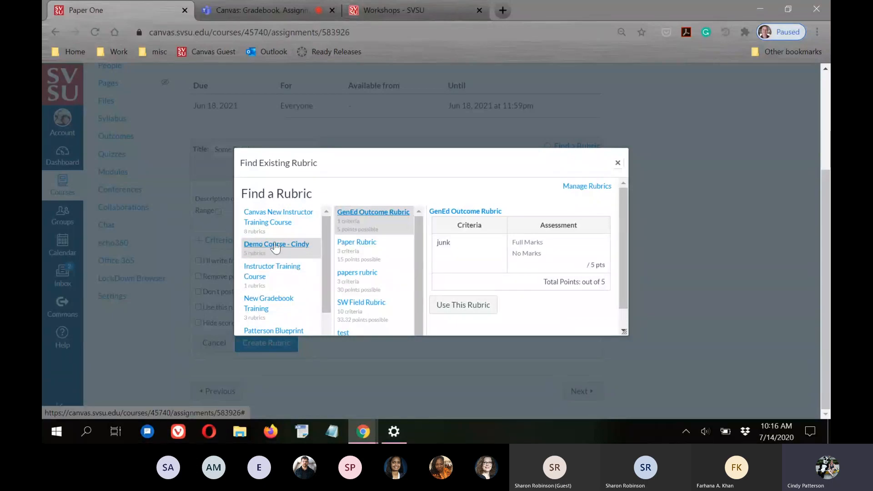
pyautogui.moveTo(421, 229); pyautogui.dragTo(418, 298)
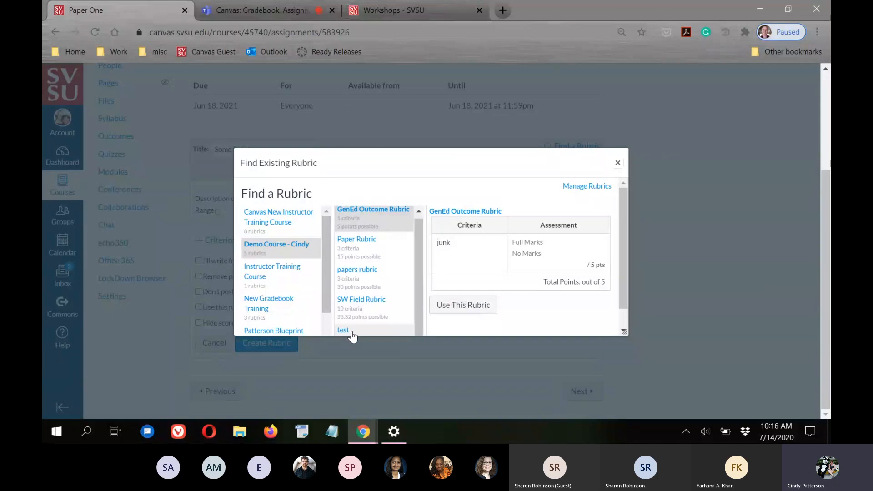
pyautogui.click(358, 274)
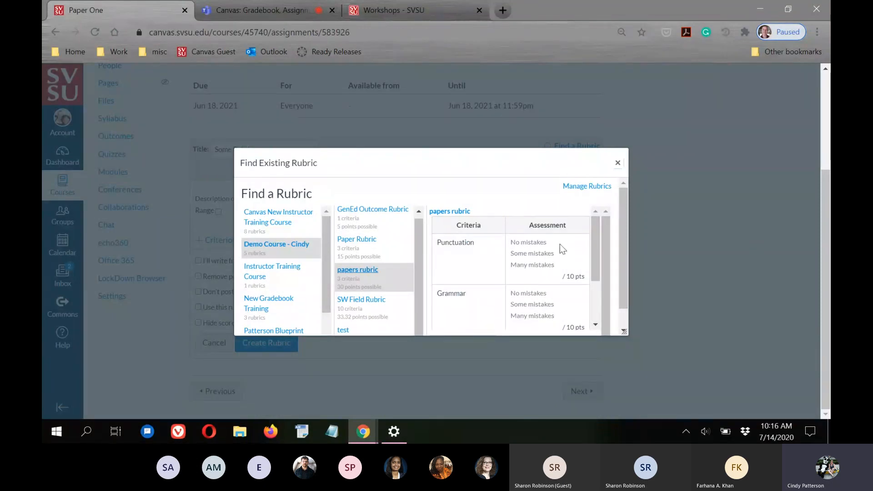
pyautogui.scroll(-4, 514, 291)
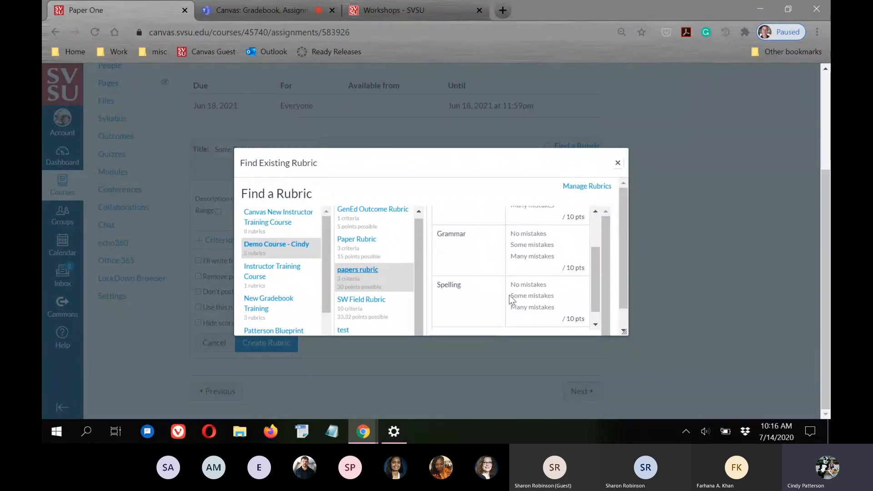
pyautogui.scroll(5, 514, 277)
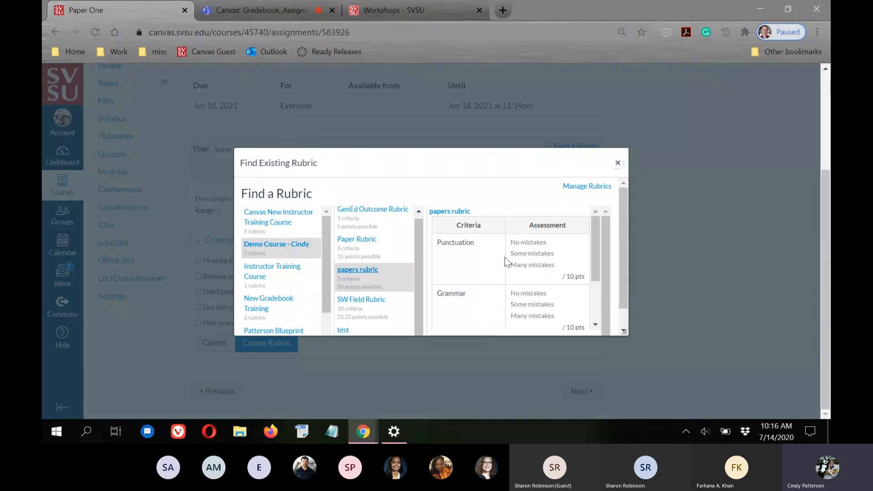
pyautogui.scroll(-3, 548, 257)
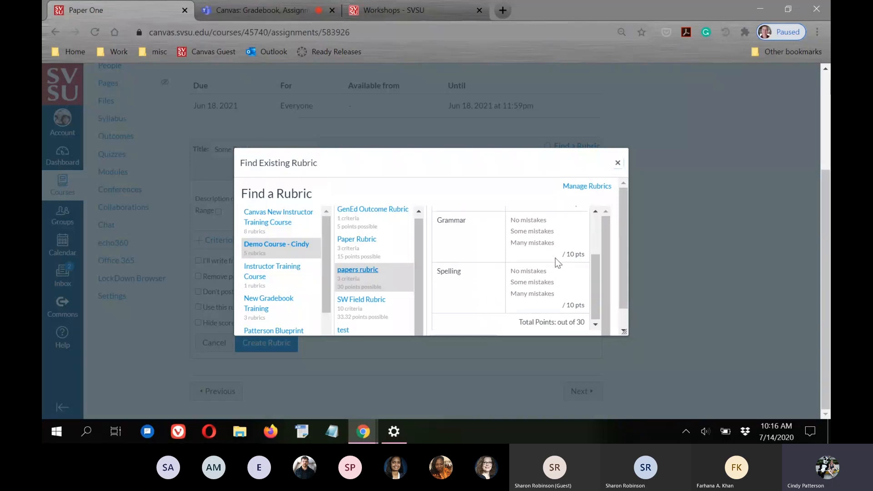
pyautogui.moveTo(620, 278); pyautogui.dragTo(624, 294)
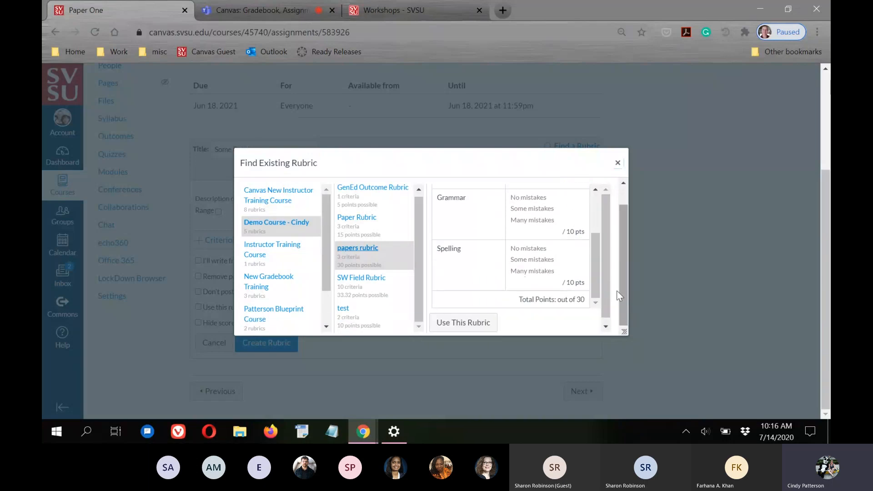
# Attach the papers rubric to Paper One and return to the Assignments list
pyautogui.click(453, 324)
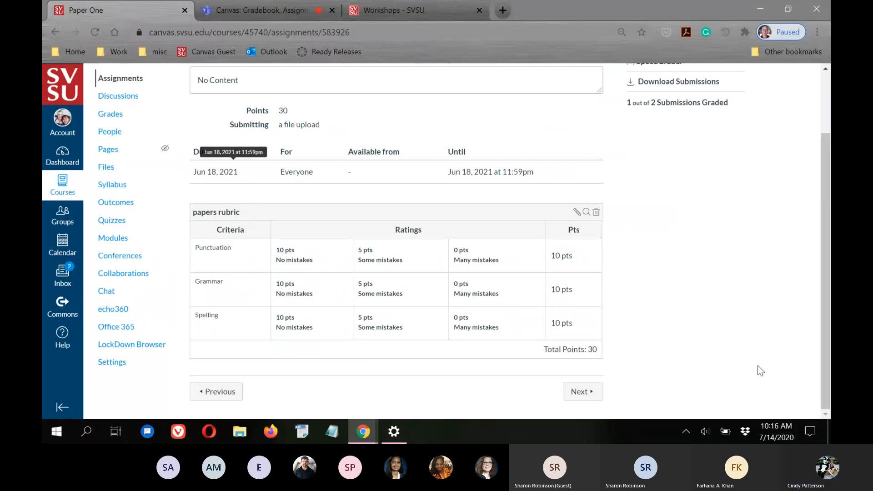
pyautogui.scroll(2, 523, 317)
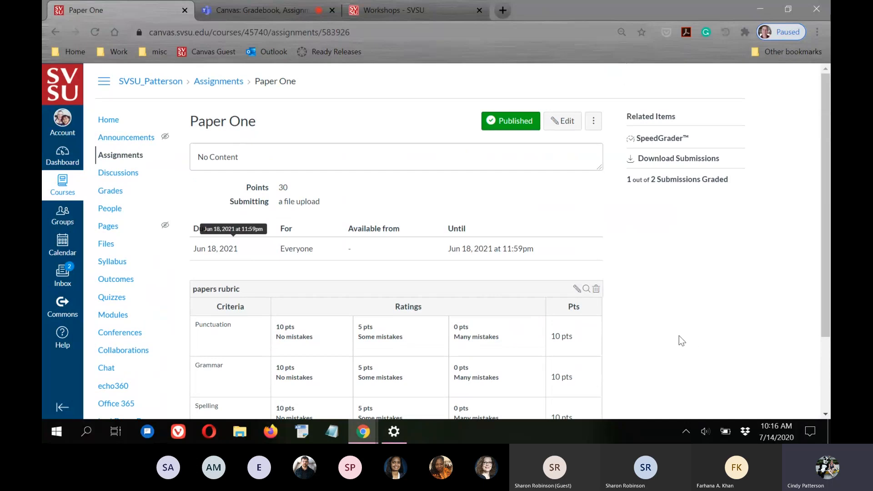
pyautogui.click(232, 82)
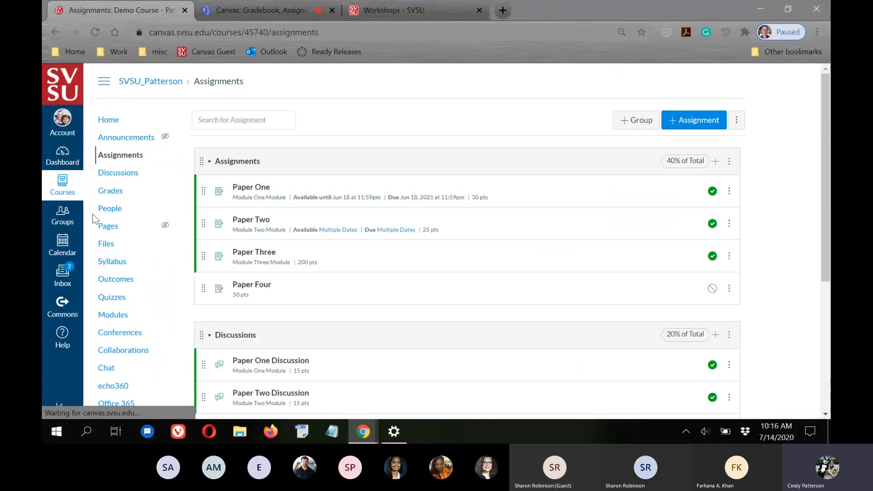
# Open the Paper Two assignment (25 points, doc and docx uploads)
pyautogui.scroll(-3, 394, 218)
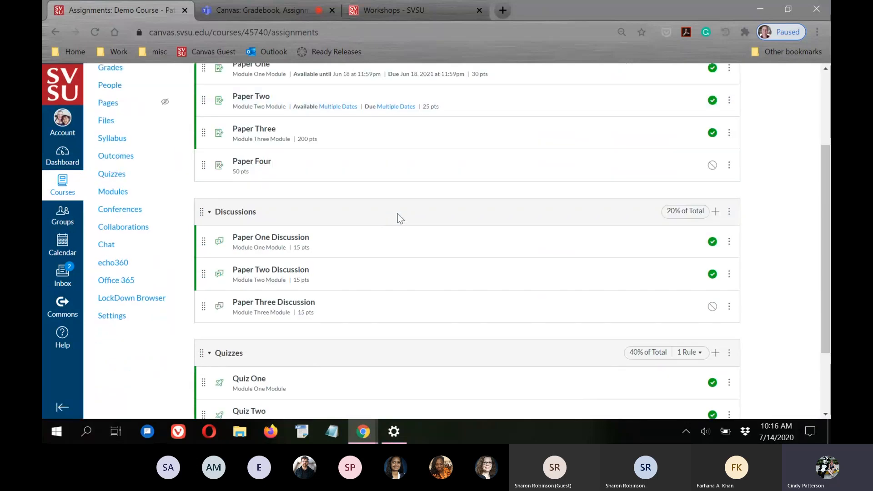
pyautogui.scroll(3, 397, 218)
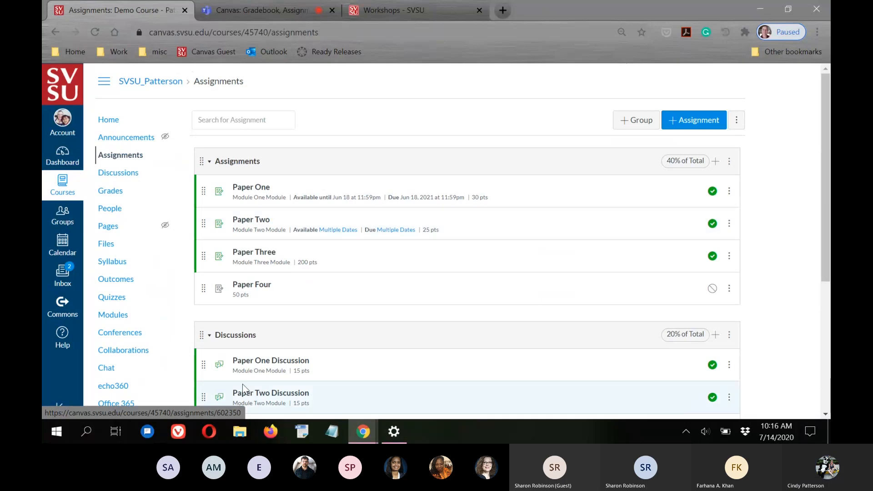
pyautogui.click(261, 220)
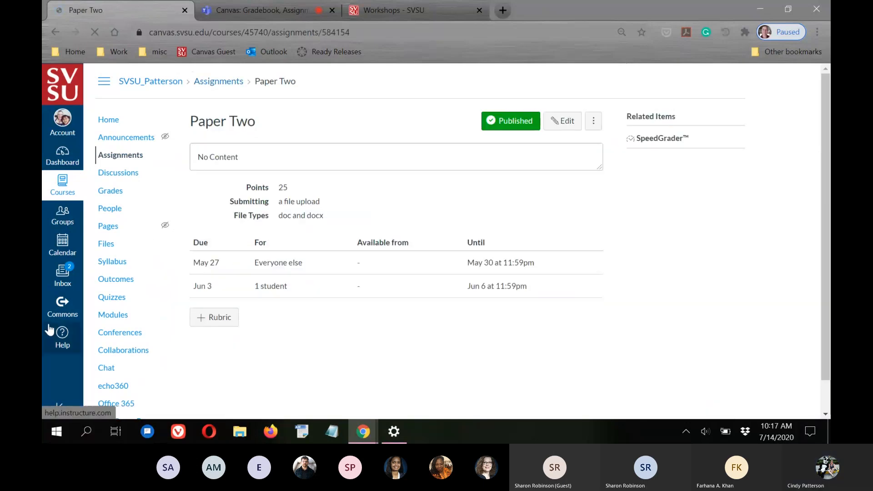
# Start a new rubric on Paper Two and title it 'Paper Two Rubric'
pyautogui.click(215, 322)
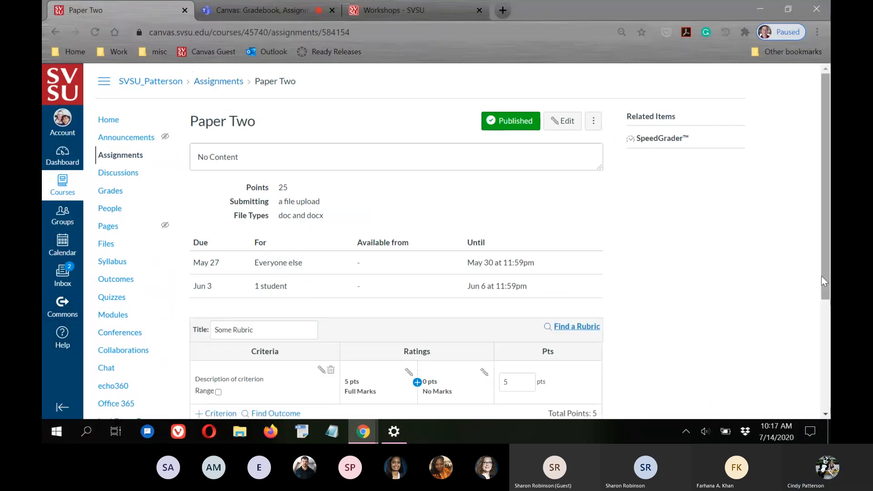
pyautogui.scroll(-3, 733, 285)
pyautogui.scroll(-1, 658, 277)
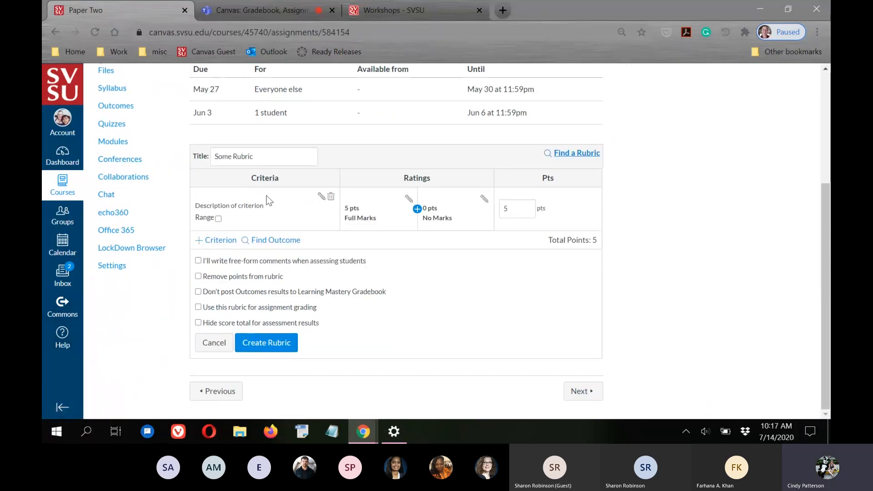
pyautogui.moveTo(385, 441)
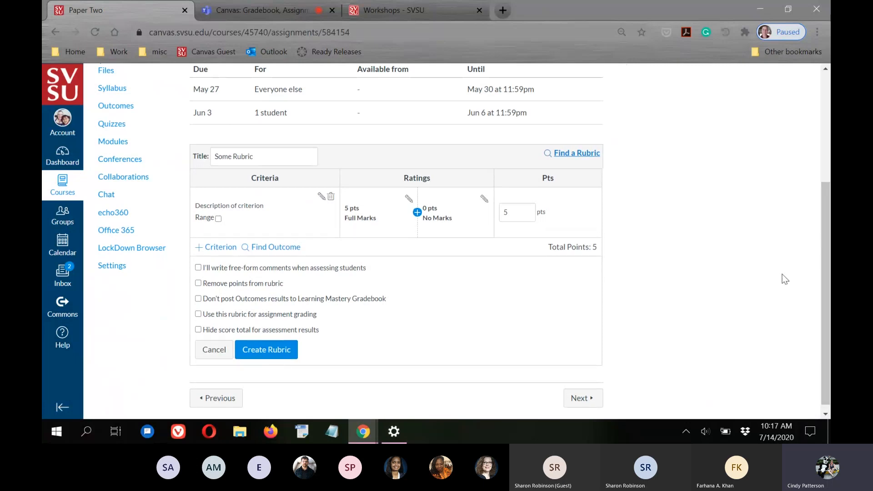
pyautogui.moveTo(255, 156); pyautogui.dragTo(203, 157)
pyautogui.click(267, 157)
pyautogui.moveTo(267, 156); pyautogui.dragTo(195, 156)
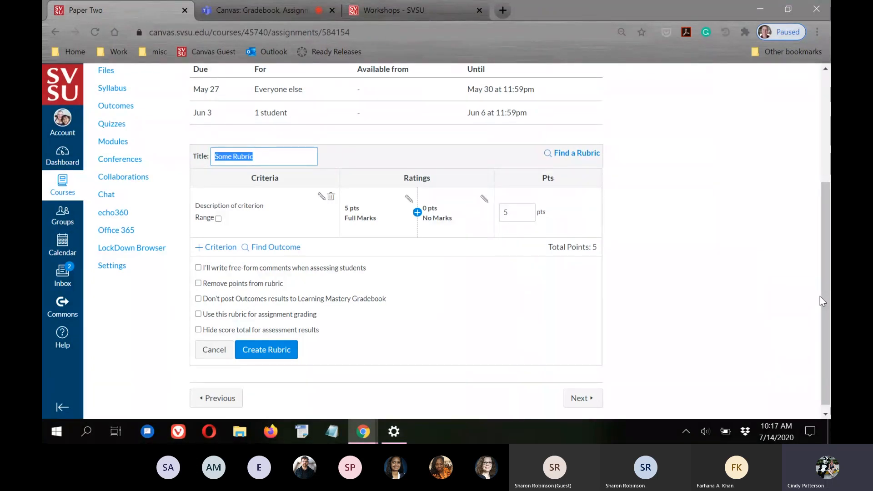
pyautogui.write('Paper Tw')
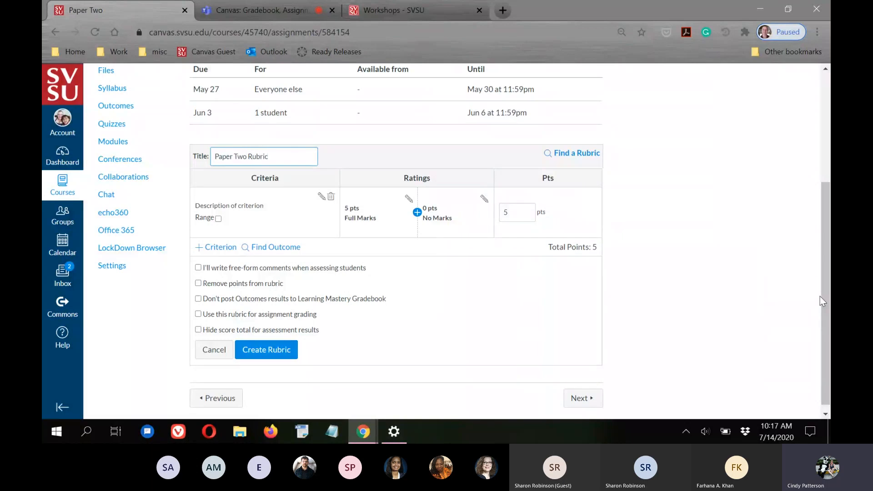
pyautogui.click(724, 299)
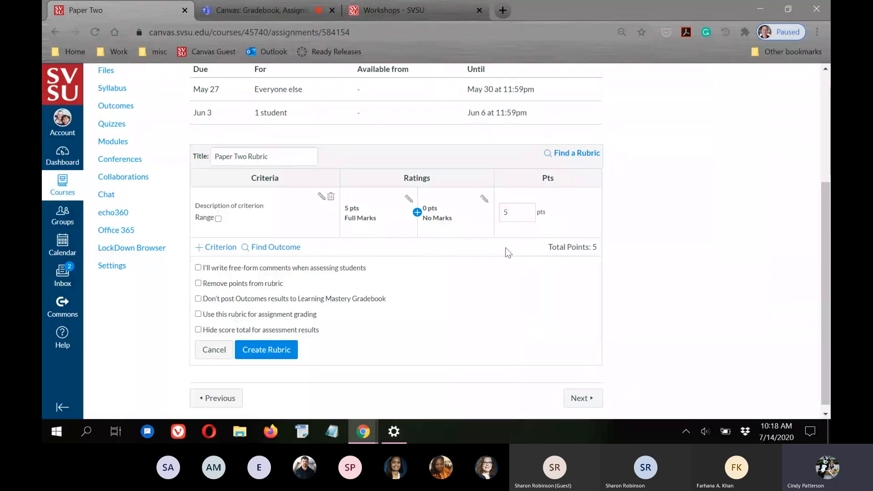
# Raise the criterion to 10 points and insert a new rating between full and no marks
pyautogui.doubleClick(521, 206)
pyautogui.scroll(3, 732, 326)
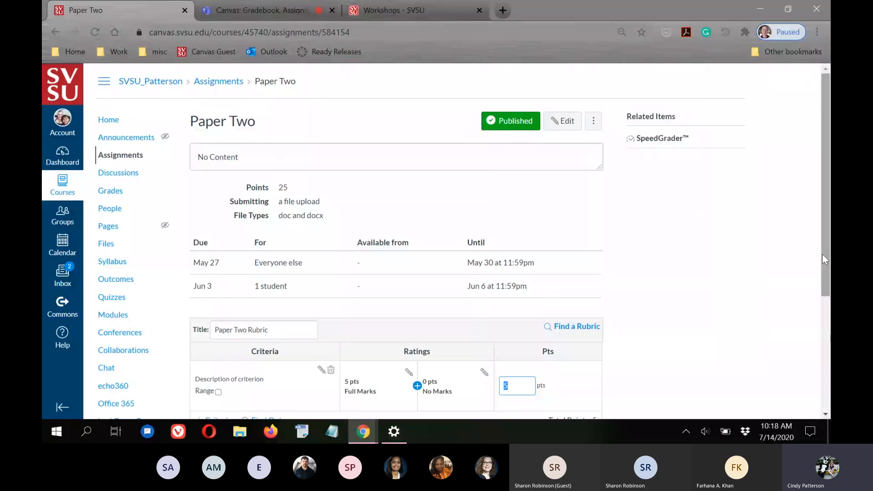
pyautogui.scroll(-2, 780, 258)
pyautogui.click(530, 260)
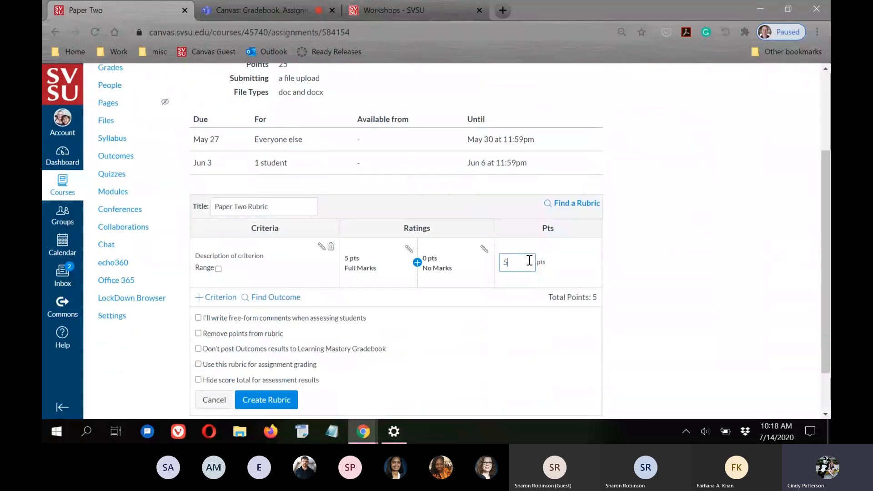
pyautogui.doubleClick(523, 260)
pyautogui.click(665, 301)
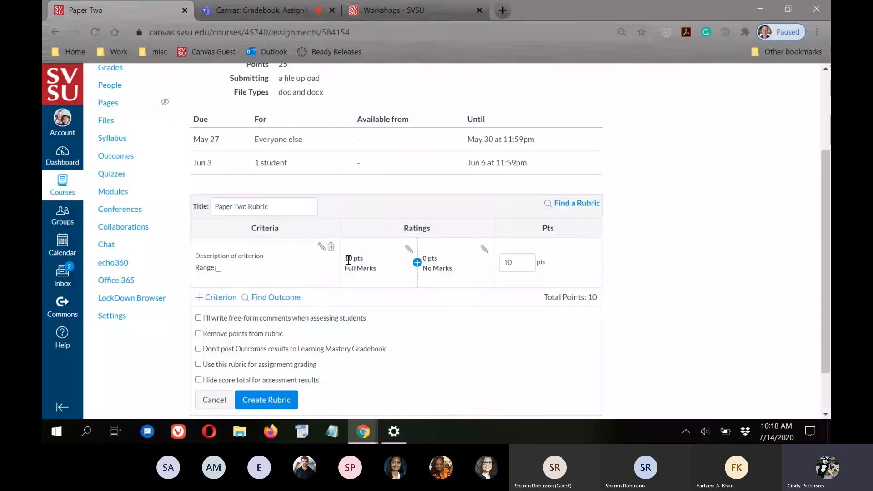
pyautogui.click(417, 263)
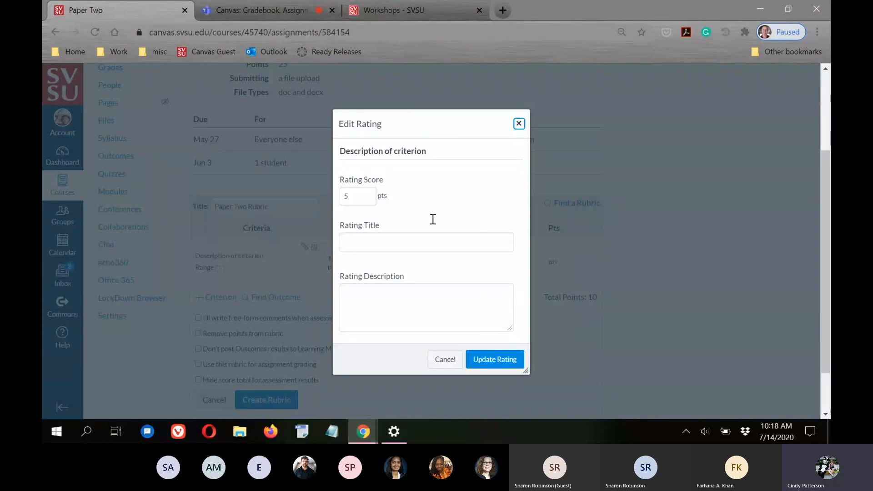
# Save the middle rating as 5 pts 'Partial Marks' between Full Marks and No Marks
pyautogui.click(358, 195)
pyautogui.moveTo(352, 195); pyautogui.dragTo(339, 196)
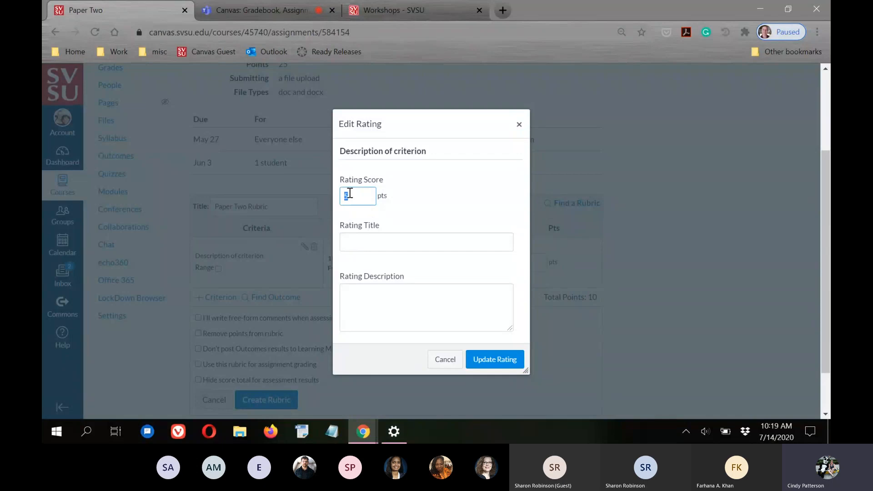
pyautogui.click(364, 244)
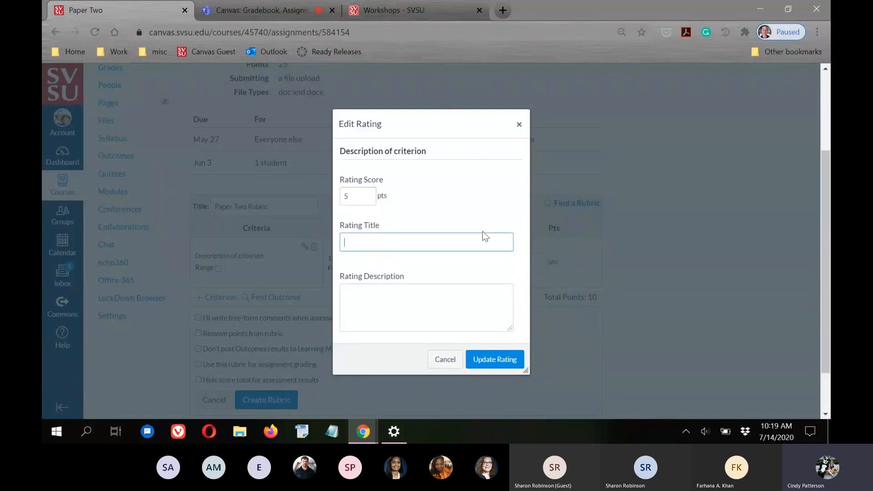
pyautogui.write('Parti')
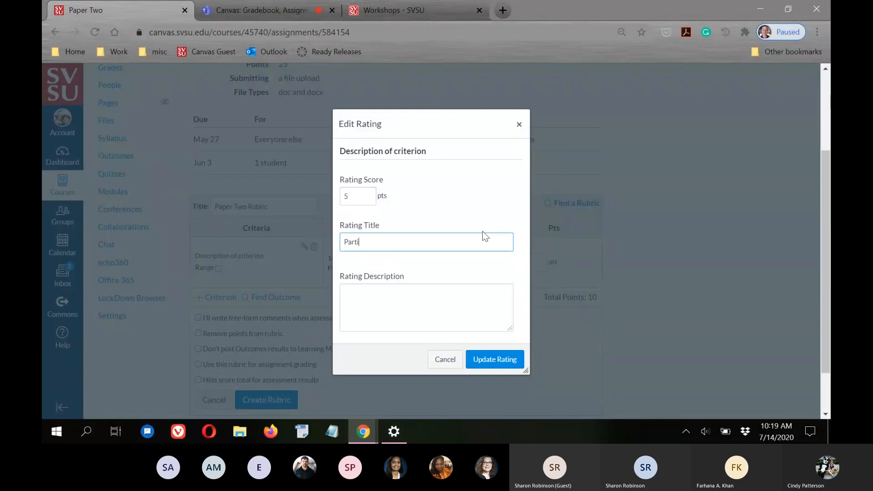
pyautogui.write('al Marks')
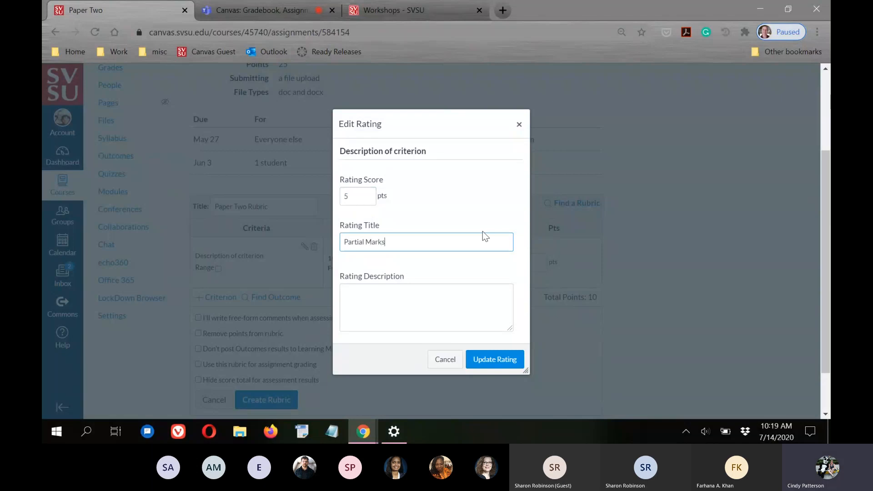
pyautogui.click(375, 299)
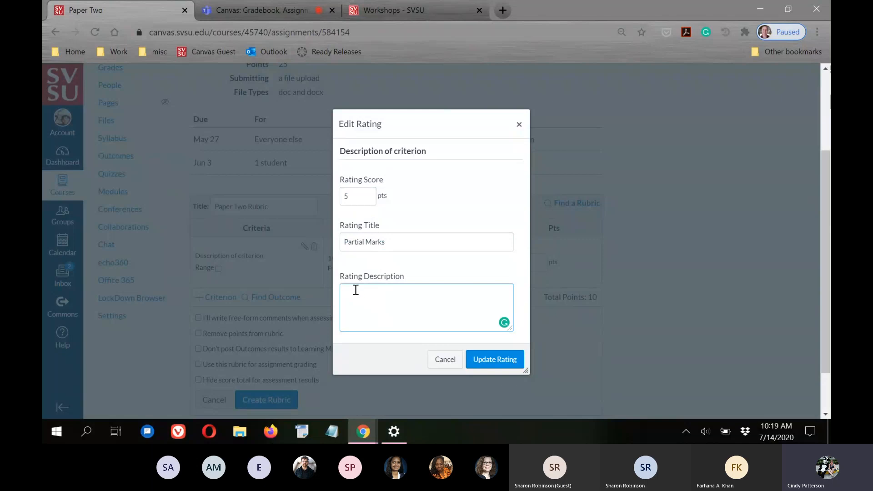
pyautogui.click(488, 360)
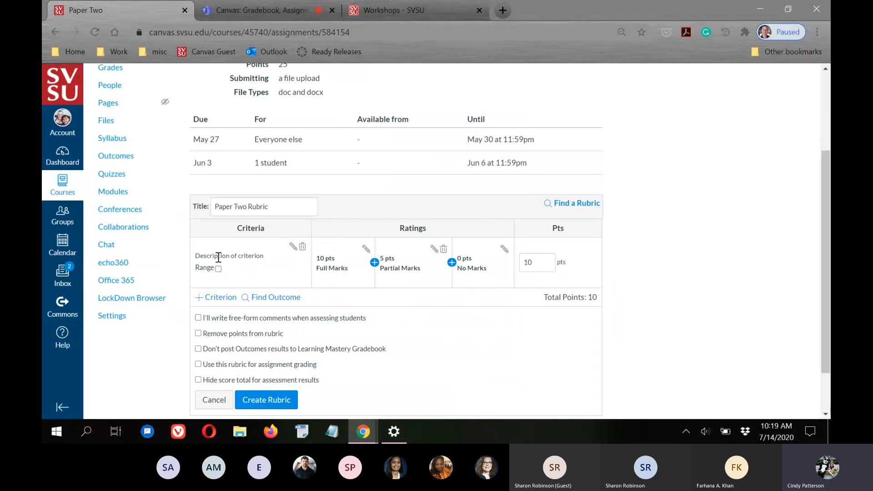
pyautogui.moveTo(265, 255); pyautogui.dragTo(188, 256)
pyautogui.click(264, 262)
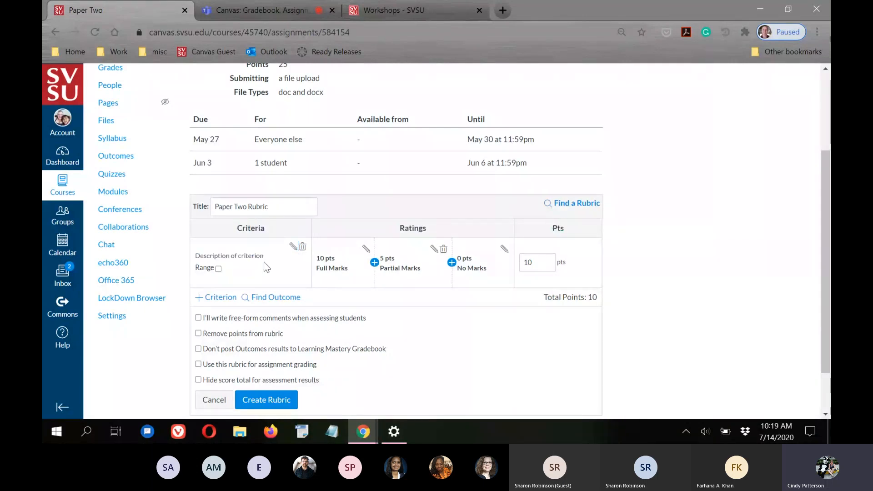
# Rename the placeholder criterion 'Description of criterion' to 'Spelling'
pyautogui.click(293, 248)
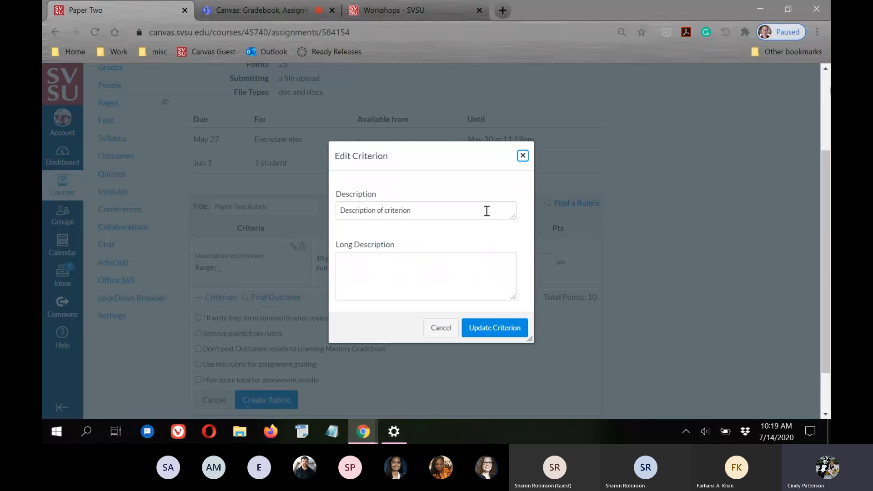
pyautogui.moveTo(485, 209); pyautogui.dragTo(309, 210)
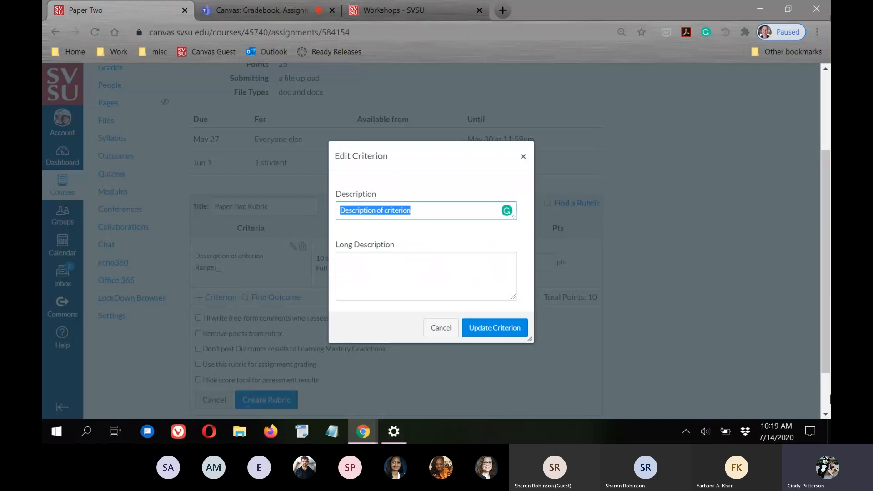
pyautogui.write('Sp')
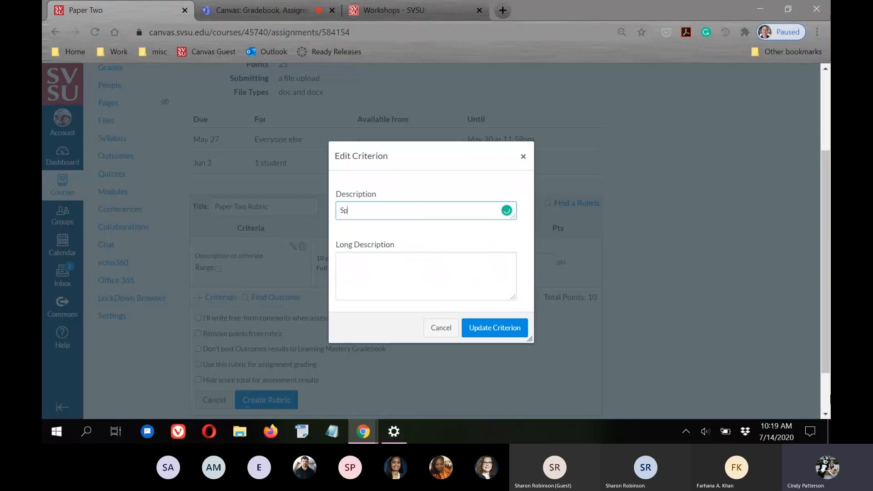
pyautogui.write('elling')
pyautogui.click(481, 331)
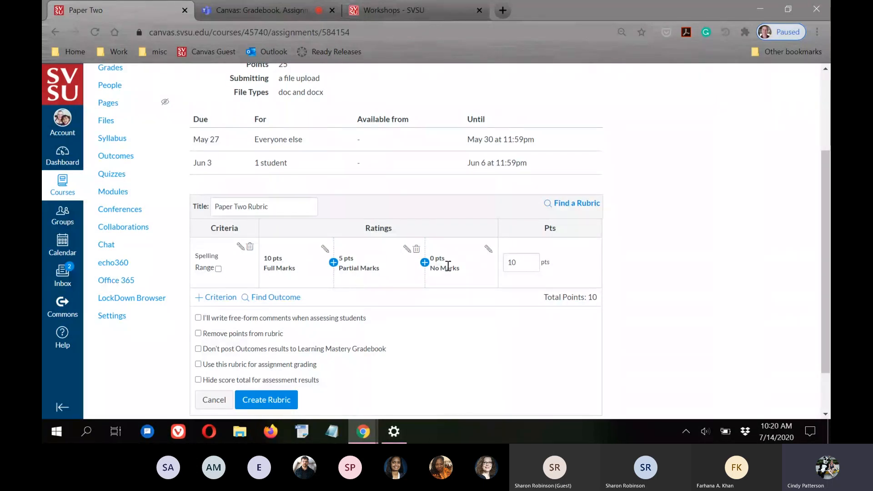
pyautogui.scroll(-2, 730, 279)
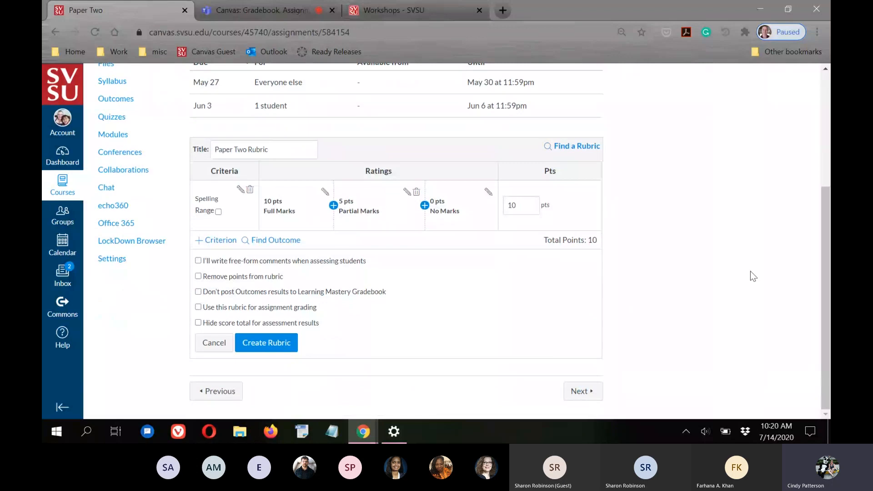
# Duplicate the Spelling criterion and rename the copy 'Grammar', keeping its 10/5/0 ratings
pyautogui.click(215, 244)
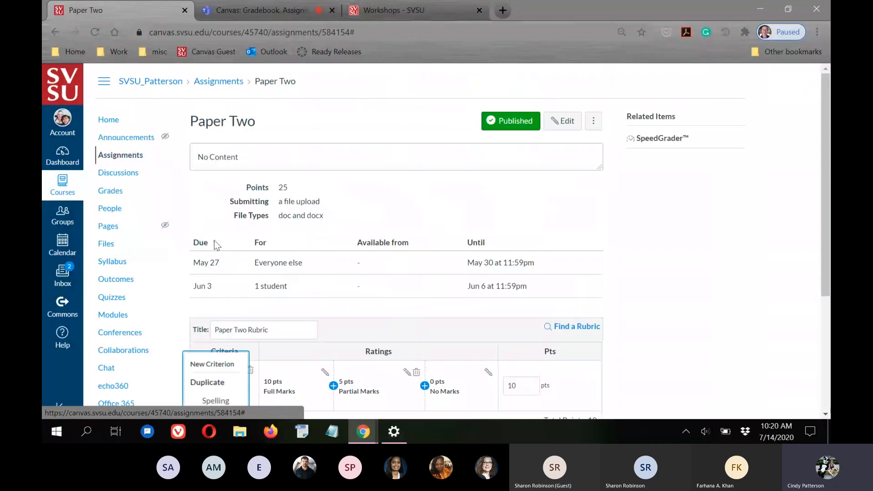
pyautogui.scroll(-4, 806, 251)
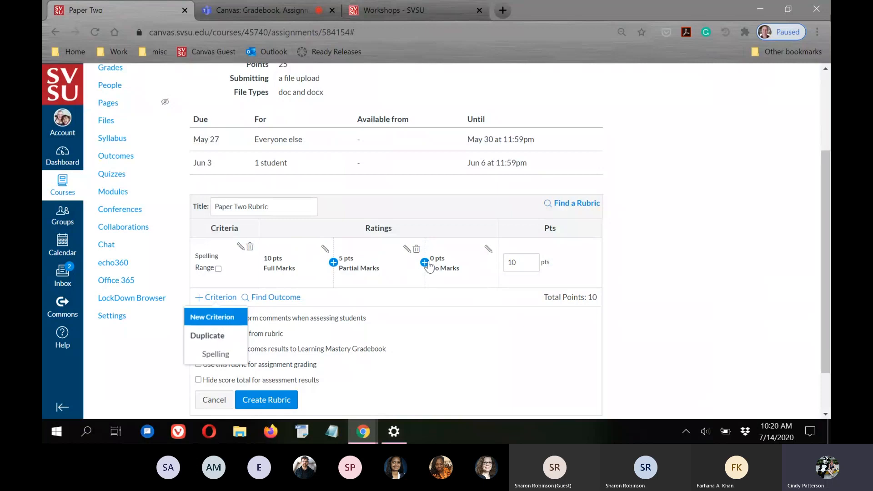
pyautogui.click(212, 358)
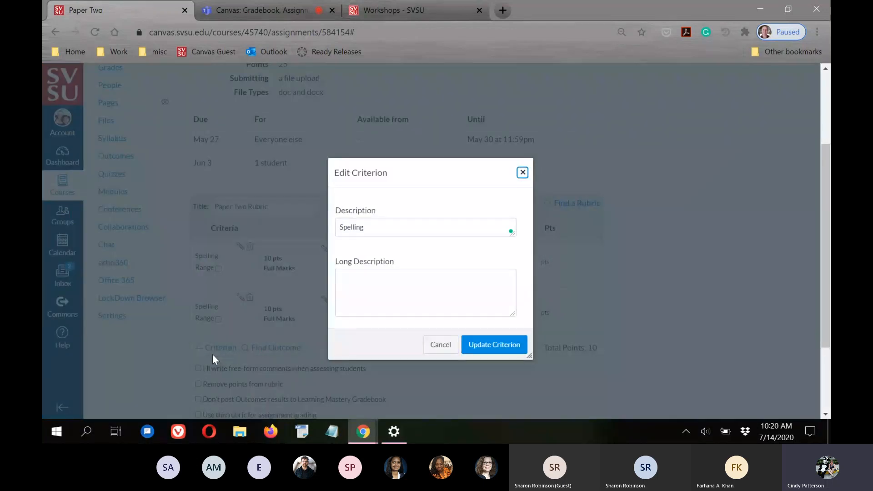
pyautogui.doubleClick(395, 226)
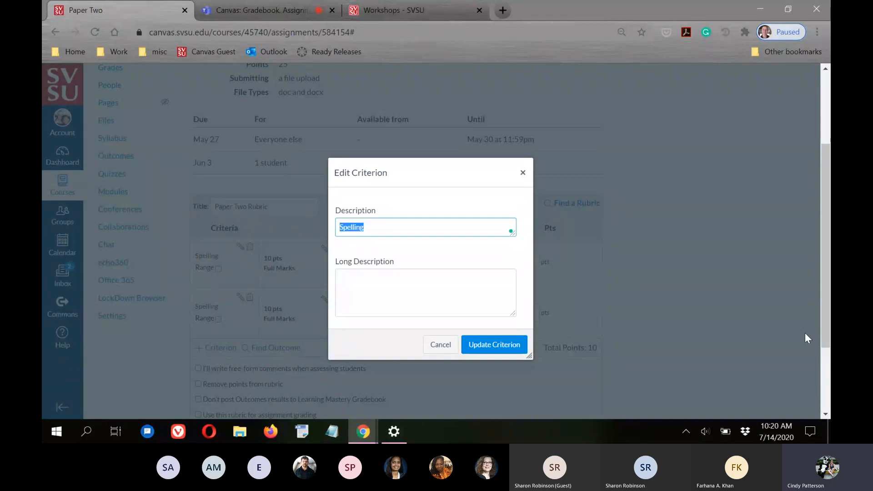
pyautogui.write('Grammar')
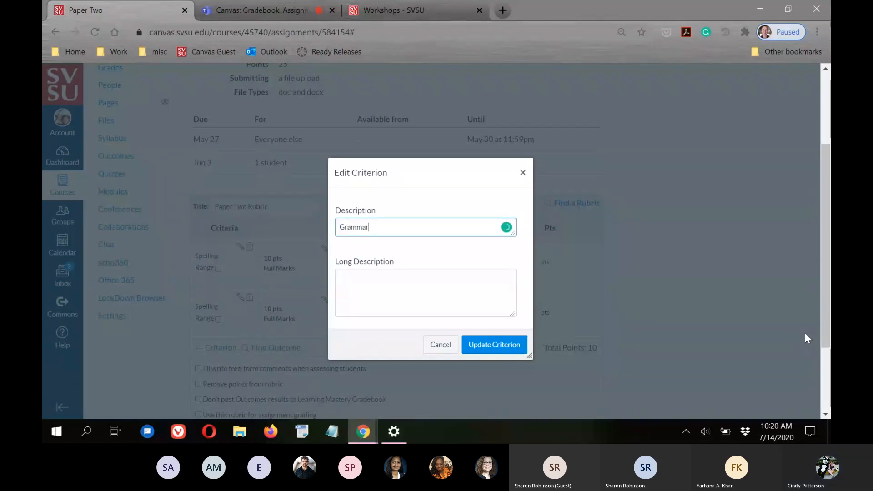
pyautogui.click(485, 346)
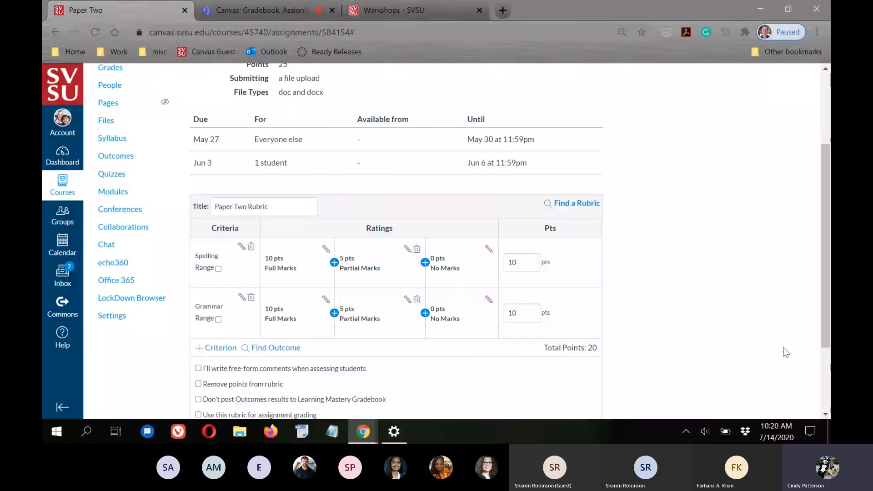
pyautogui.scroll(-3, 814, 308)
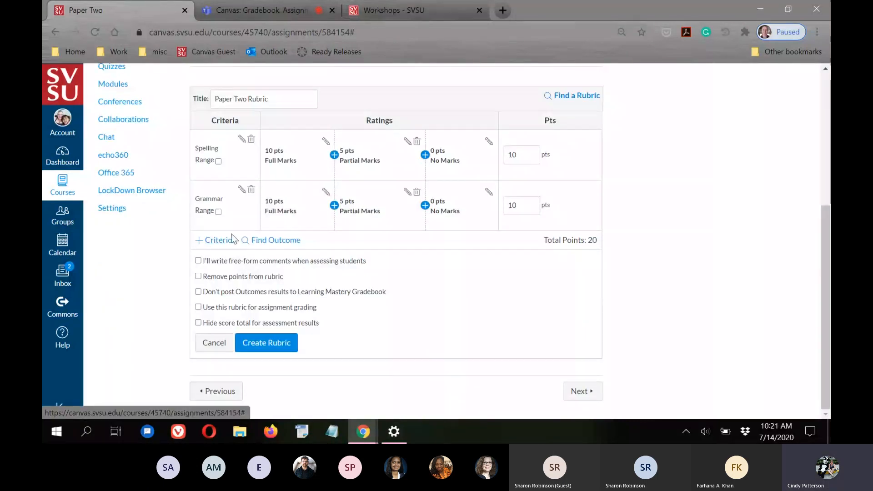
# Create a new 5-point 'Length' criterion with Full Marks and No Marks, reaching 25 points
pyautogui.click(226, 244)
pyautogui.scroll(-3, 380, 268)
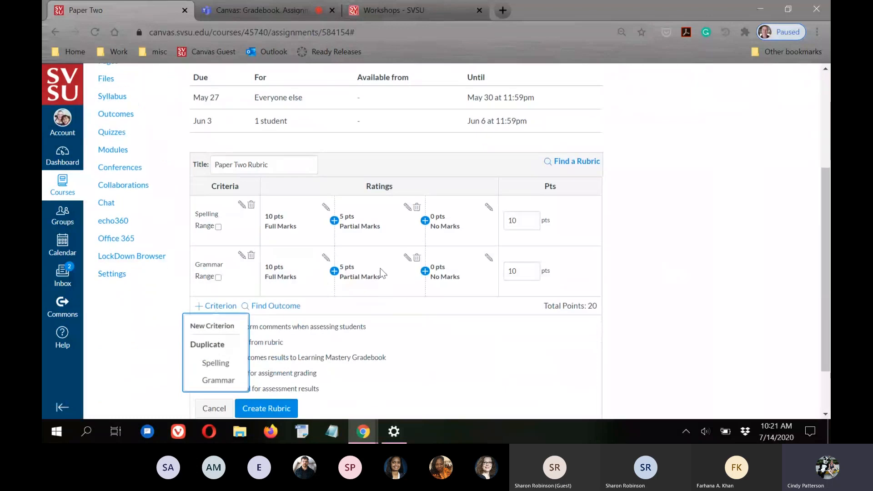
pyautogui.click(209, 327)
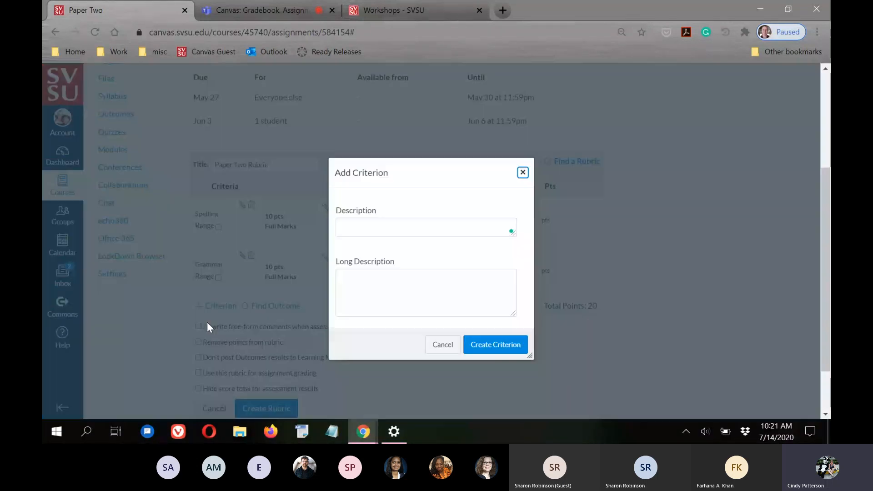
pyautogui.click(383, 229)
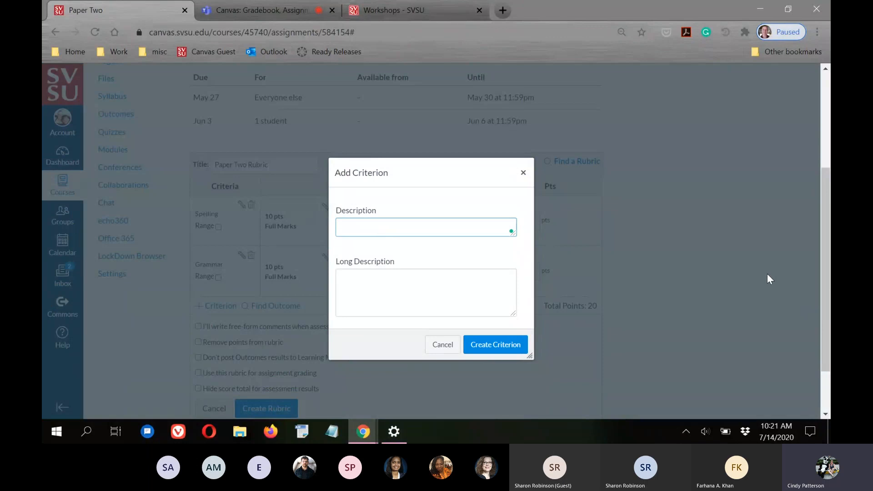
pyautogui.write('Length')
pyautogui.click(497, 344)
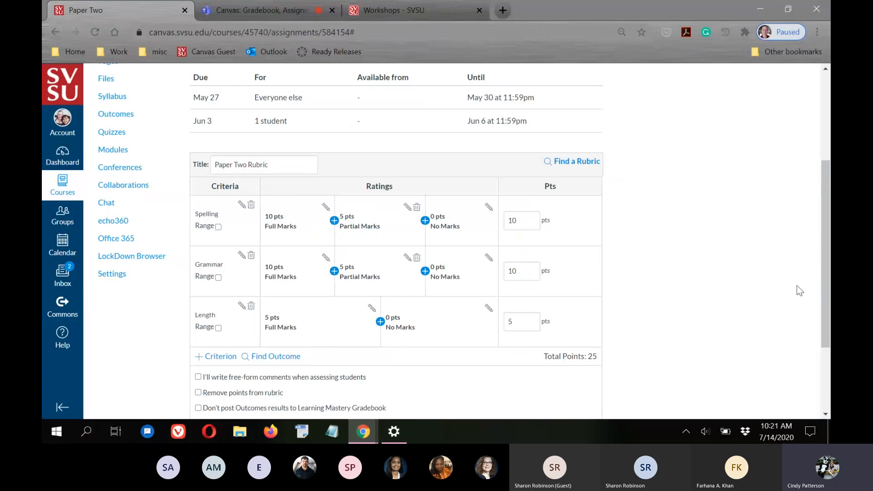
pyautogui.scroll(2, 611, 306)
pyautogui.scroll(-4, 616, 255)
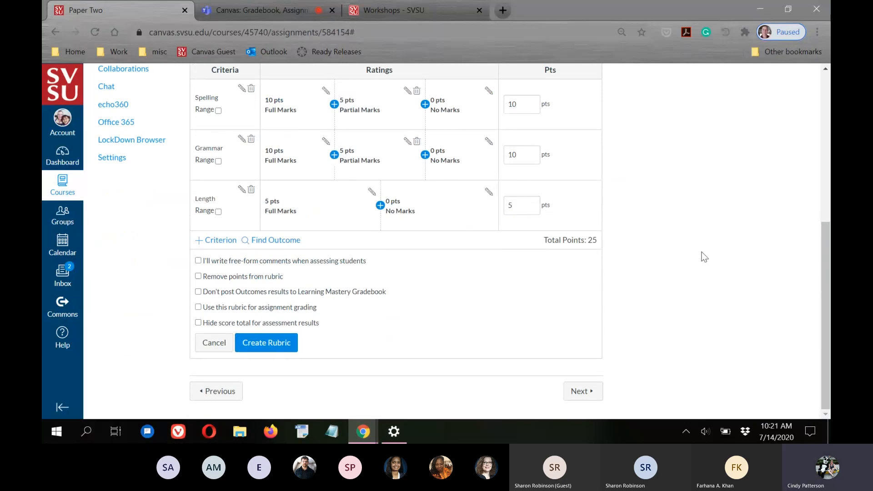
pyautogui.scroll(6, 601, 227)
pyautogui.scroll(-4, 570, 271)
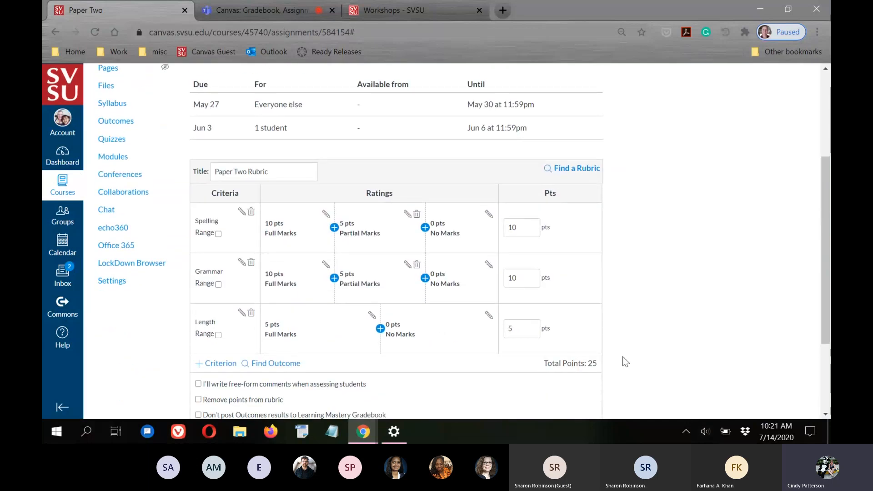
pyautogui.scroll(3, 582, 365)
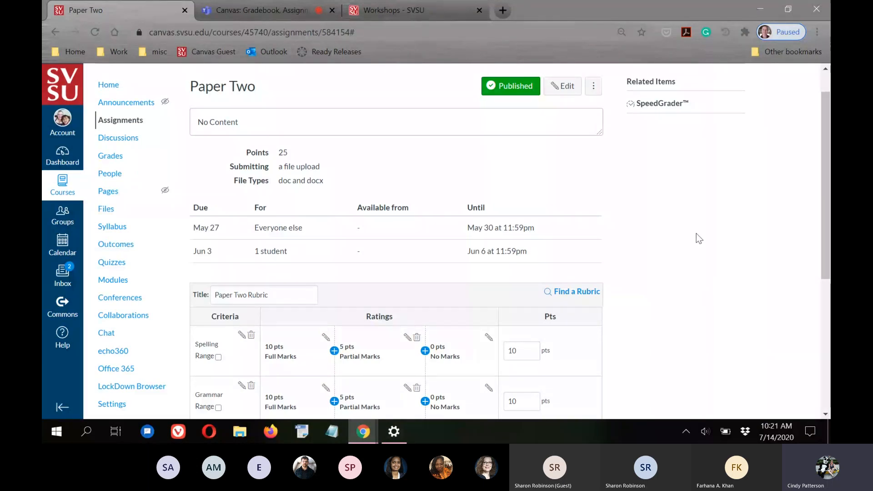
# Check the 25-point total for Spelling, Grammar and Length and review the rubric's grading options
pyautogui.scroll(-3, 696, 233)
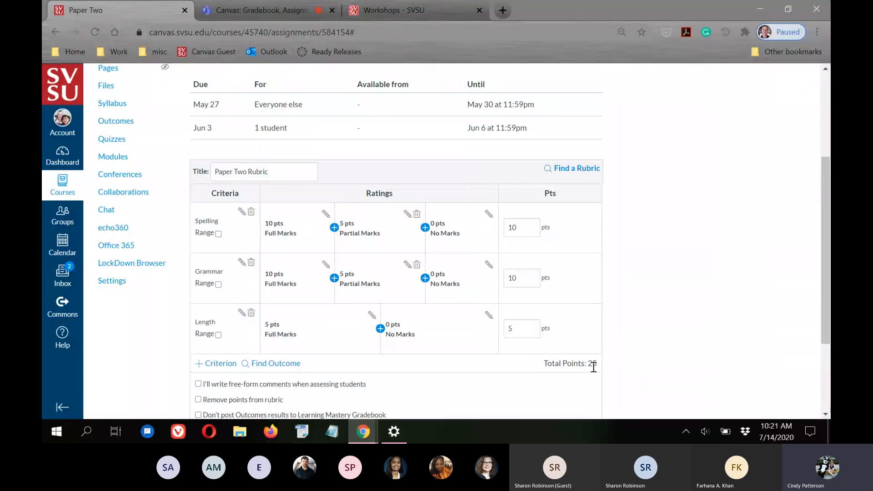
pyautogui.moveTo(588, 360); pyautogui.dragTo(607, 361)
pyautogui.click(638, 329)
pyautogui.scroll(3, 168, 102)
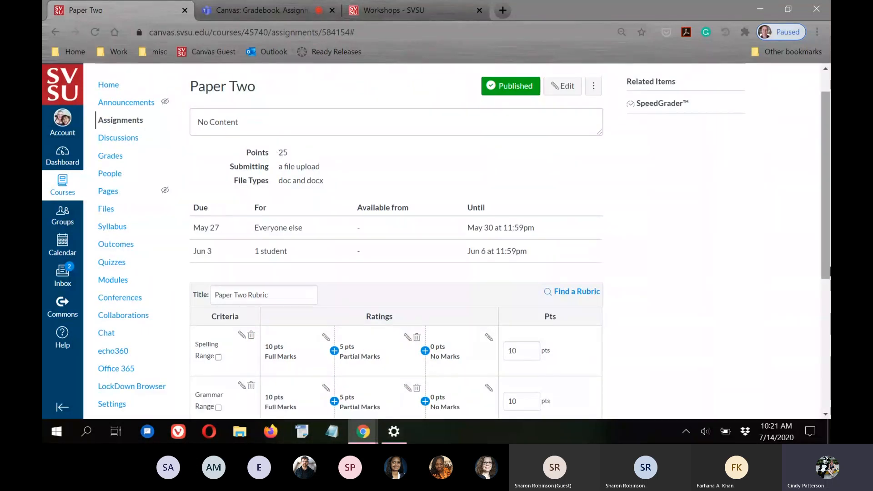
pyautogui.scroll(-3, 776, 268)
pyautogui.scroll(-2, 776, 274)
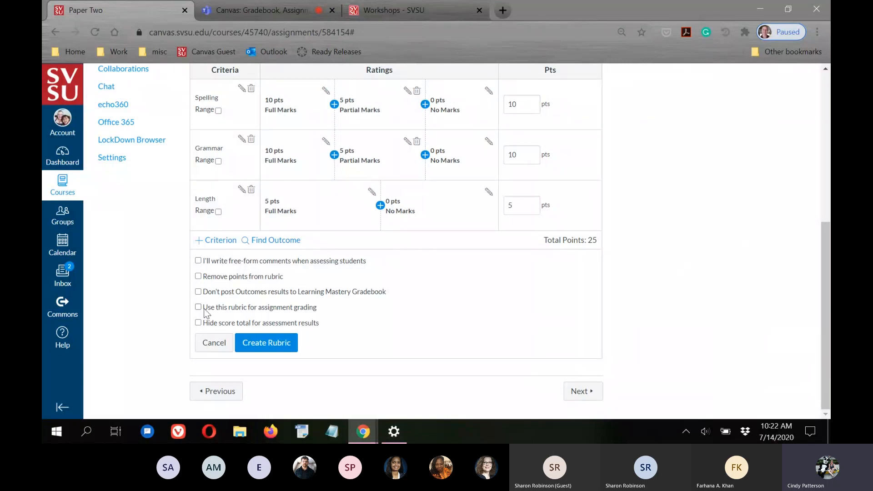
pyautogui.moveTo(204, 307); pyautogui.dragTo(319, 309)
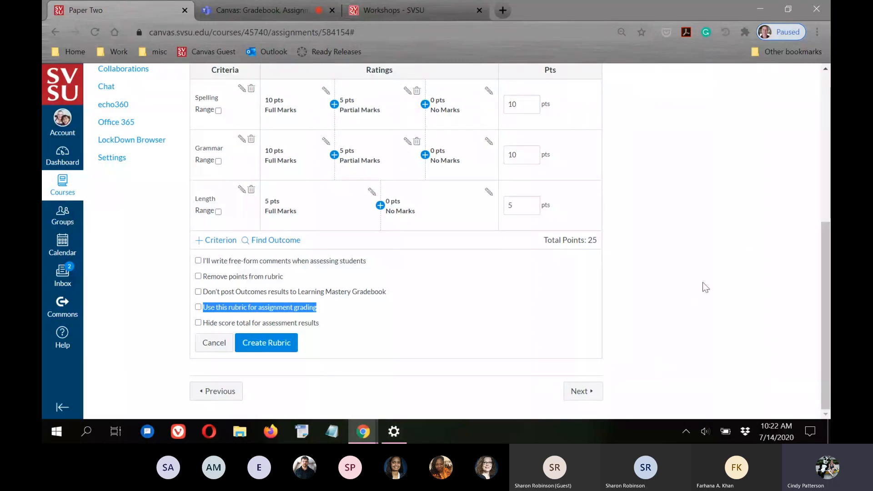
# Turn on 'Use this rubric for assignment grading' and confirm the rubric still totals 25 points
pyautogui.click(712, 291)
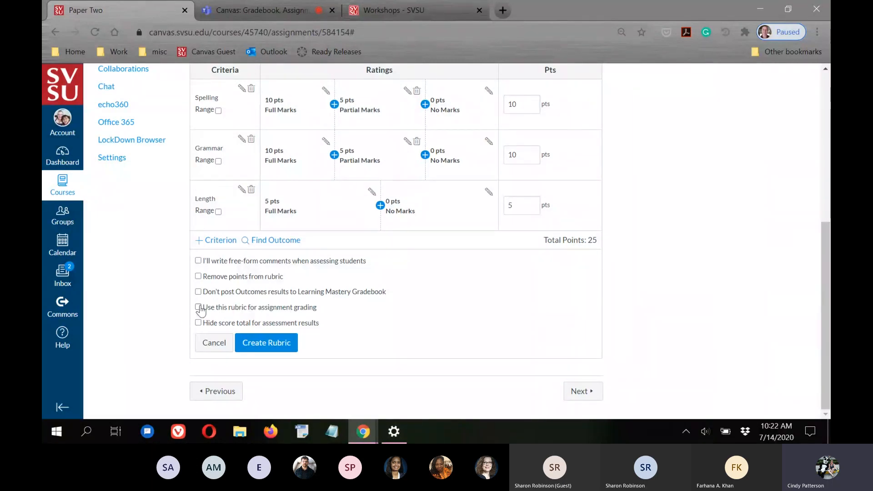
pyautogui.click(198, 307)
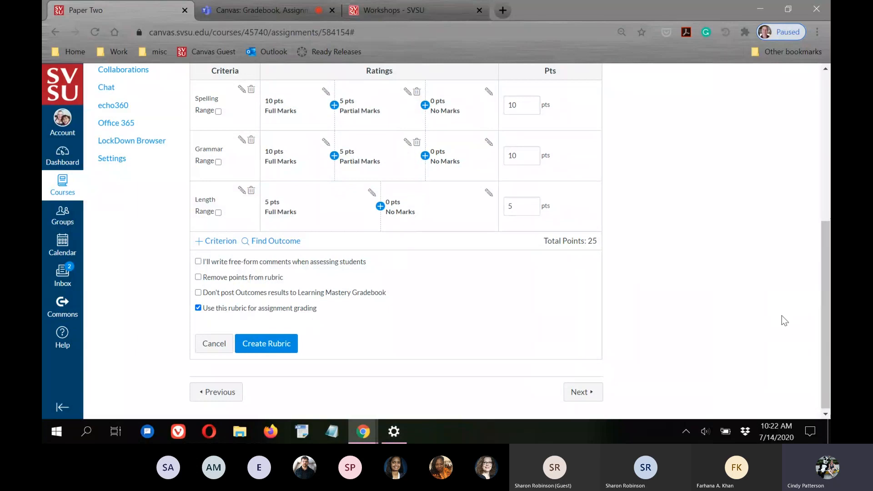
pyautogui.scroll(1, 782, 315)
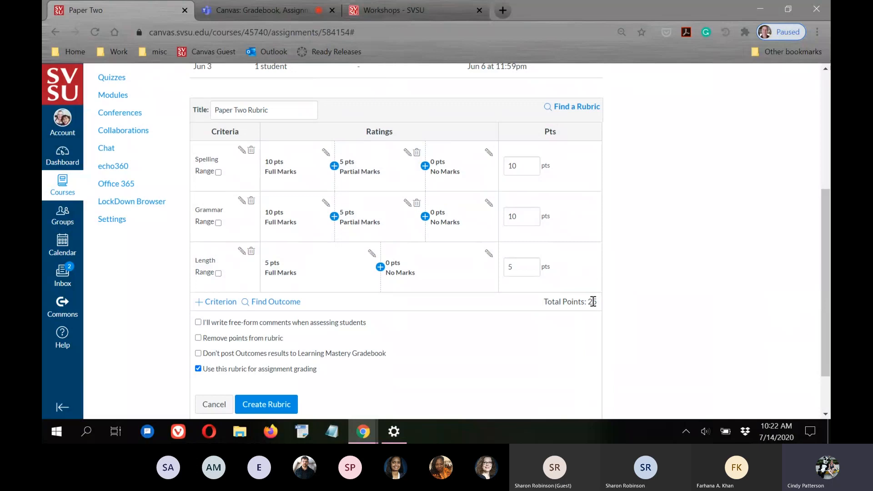
pyautogui.tripleClick(593, 302)
pyautogui.click(600, 302)
pyautogui.scroll(-2, 718, 291)
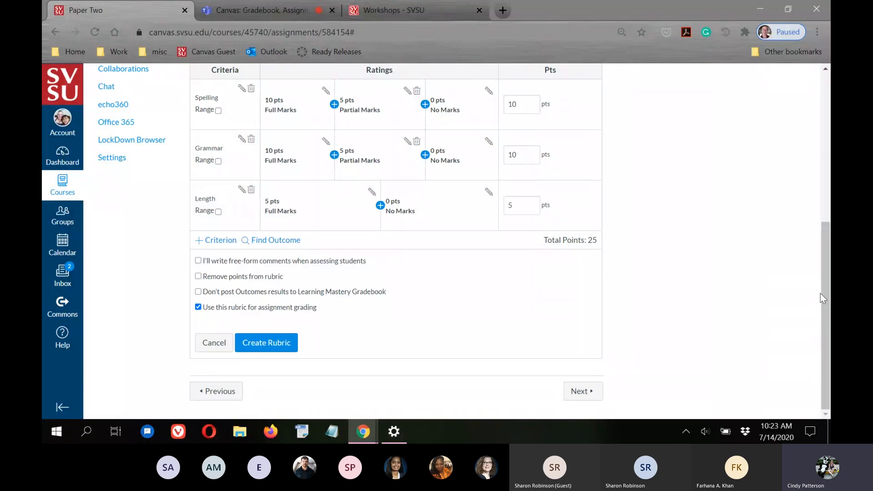
pyautogui.scroll(1, 820, 296)
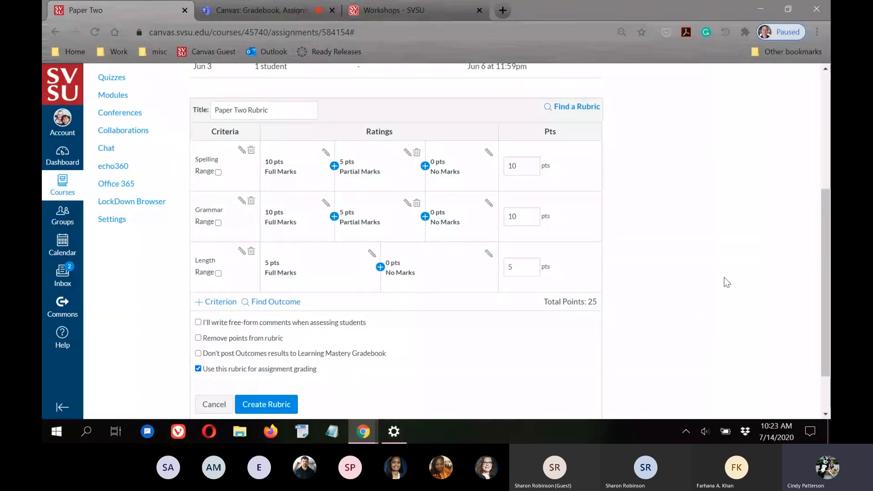
pyautogui.scroll(-1, 724, 277)
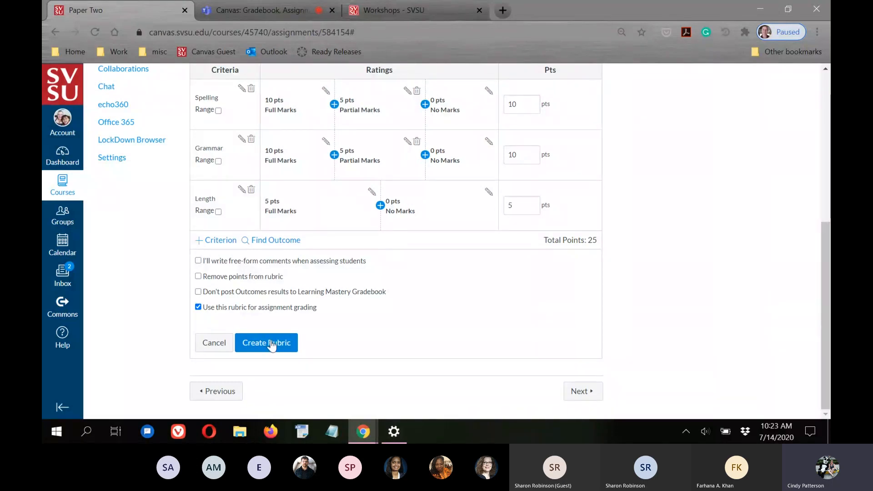
pyautogui.scroll(4, 637, 281)
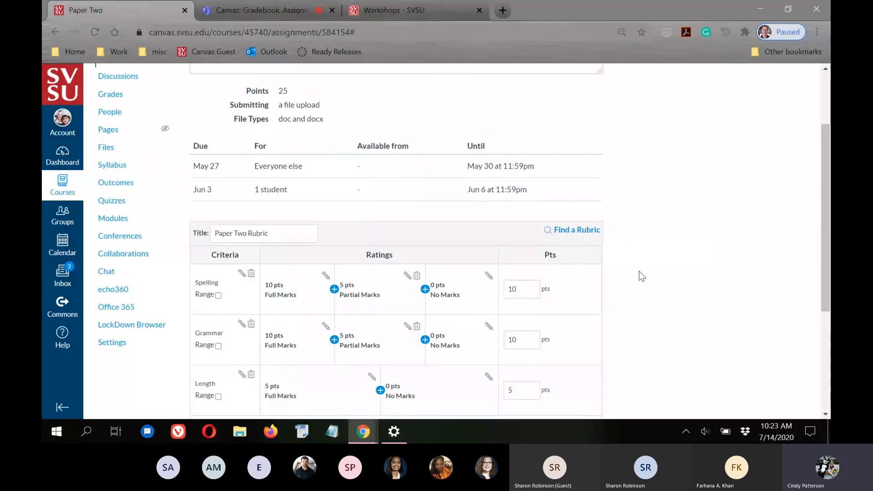
# Create the rubric, then review its Spelling, Grammar and Length criteria on the Paper Two page
pyautogui.scroll(-3, 639, 271)
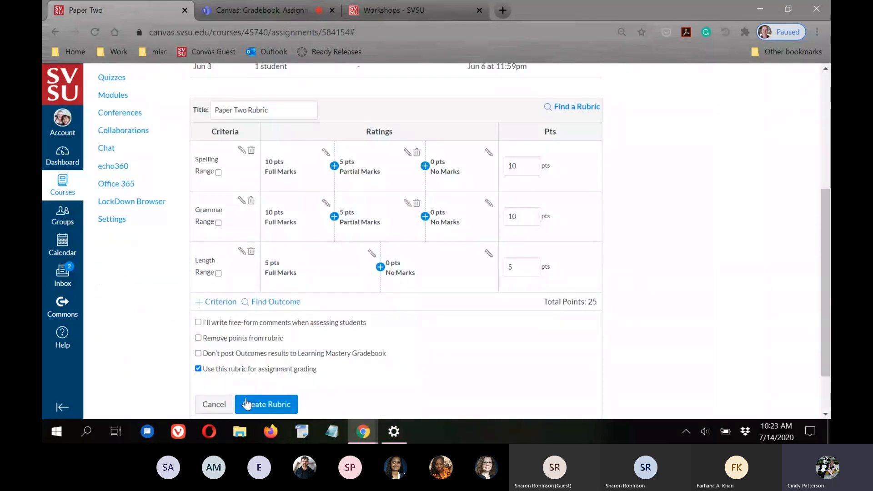
pyautogui.scroll(-2, 725, 337)
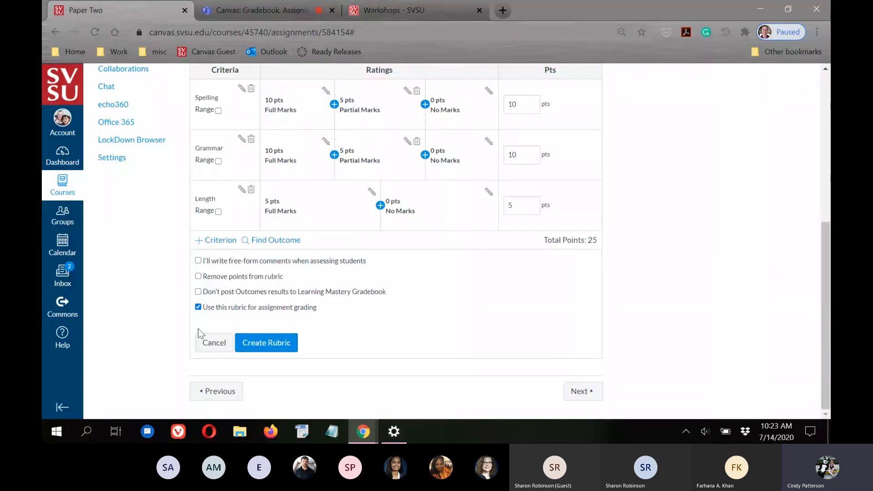
pyautogui.click(264, 343)
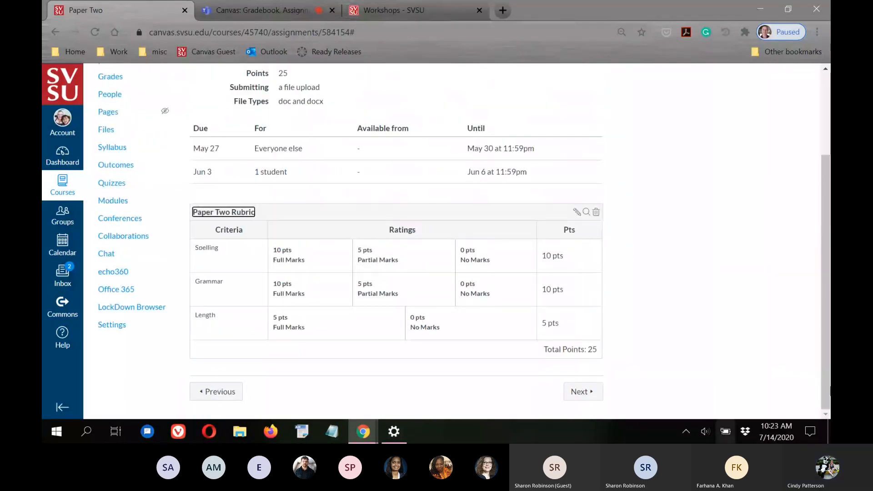
pyautogui.click(770, 305)
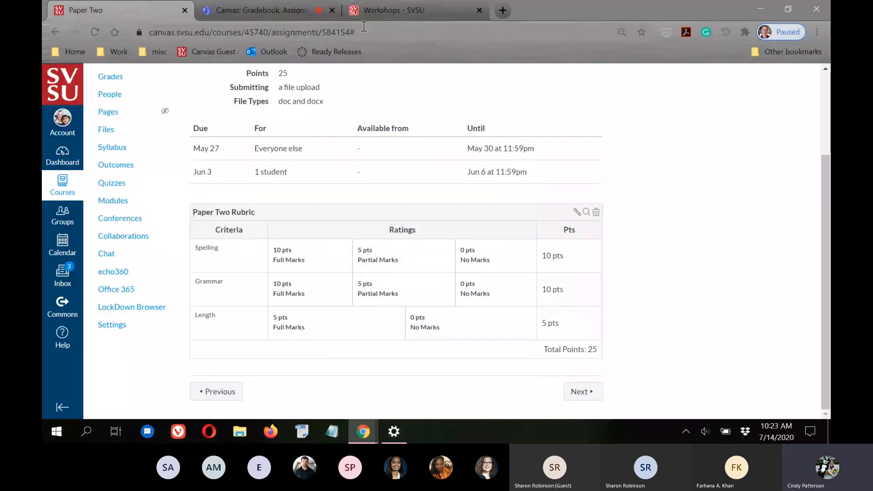
pyautogui.scroll(3, 293, 341)
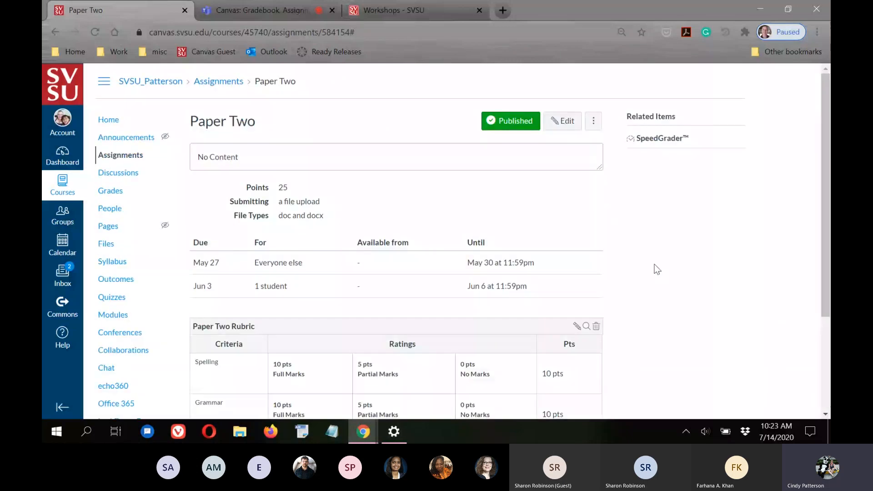
pyautogui.scroll(-3, 653, 263)
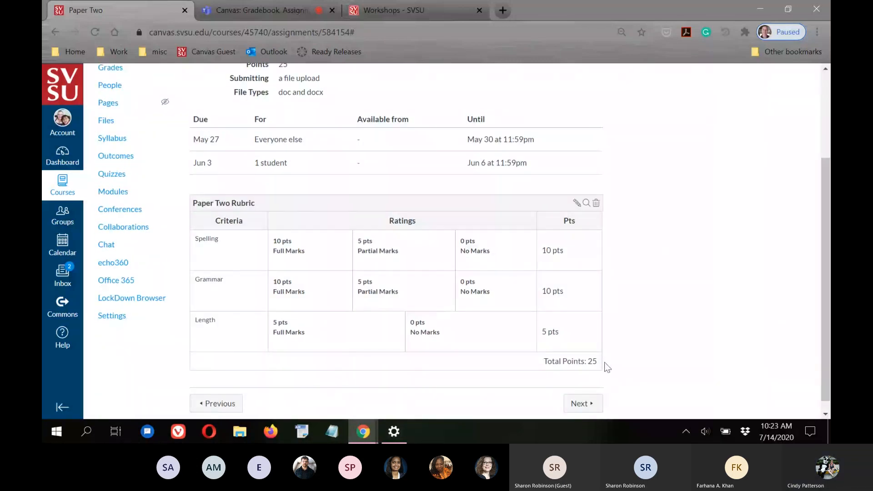
pyautogui.scroll(-1, 703, 304)
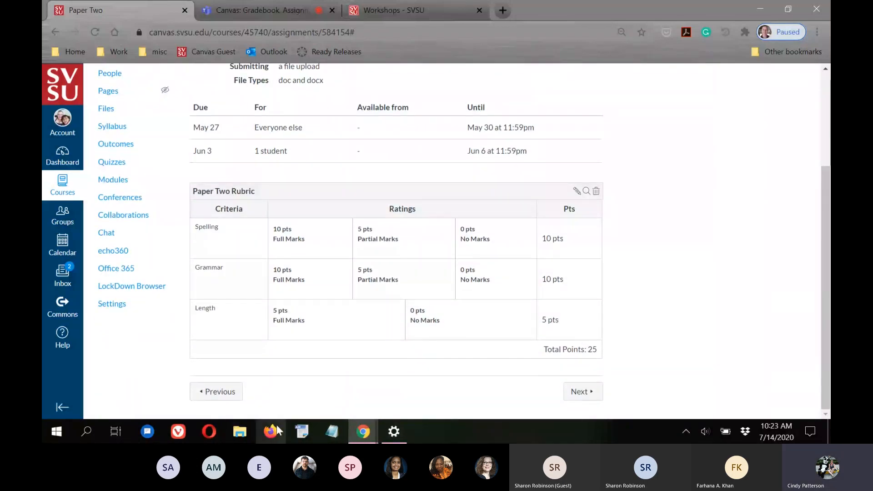
pyautogui.scroll(3, 100, 251)
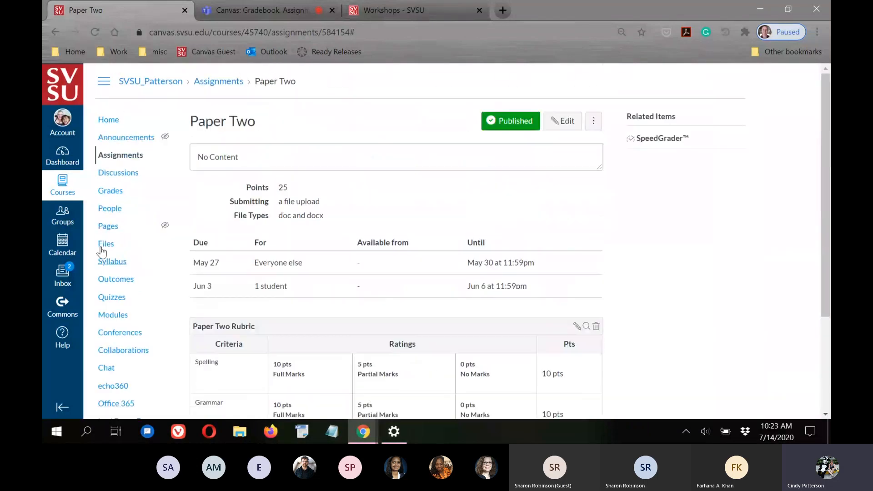
# Open the 15-point graded Paper Two Discussion from the course's Discussions list
pyautogui.click(118, 174)
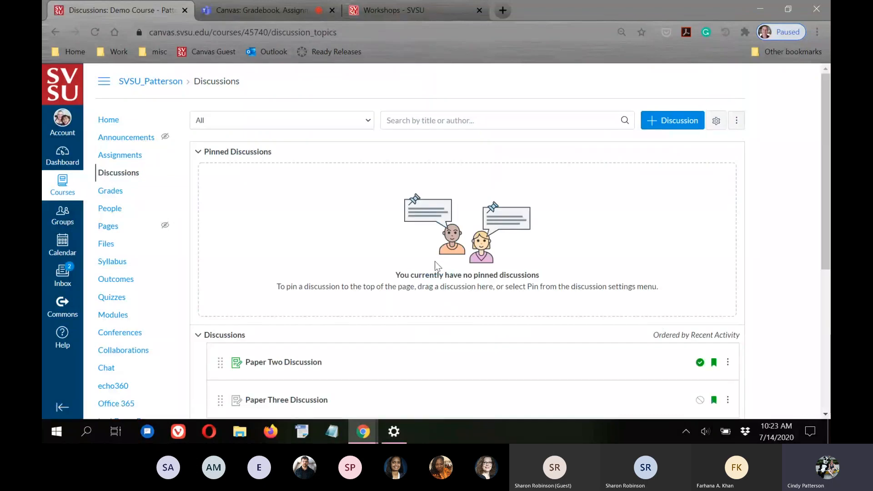
pyautogui.scroll(-3, 441, 263)
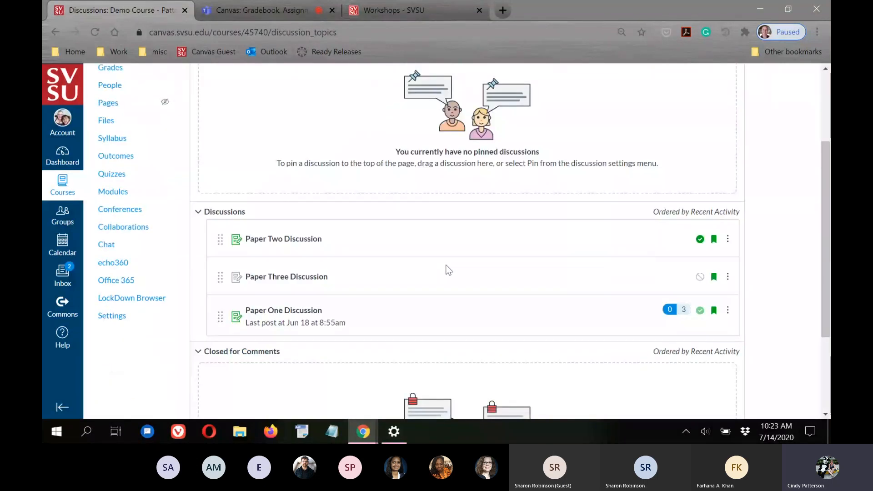
pyautogui.click(275, 243)
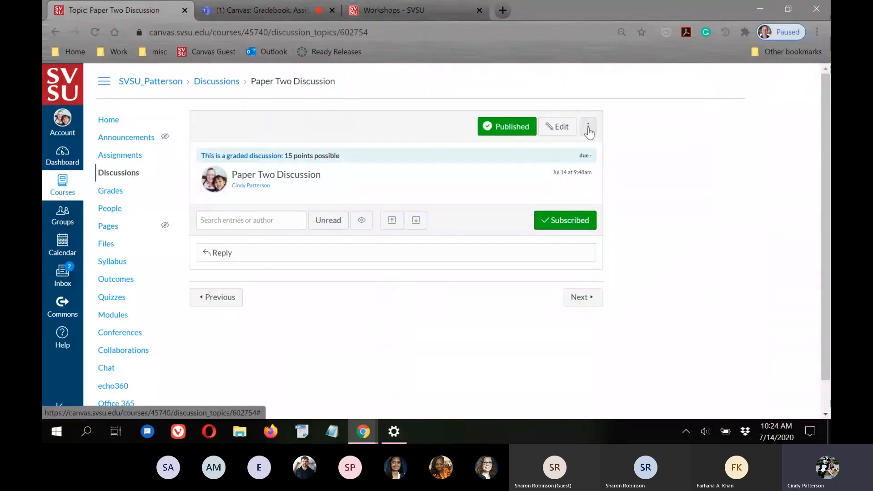
# Add a rubric to the discussion and preview the demo course's 5-point GenEd Outcome Rubric
pyautogui.click(588, 129)
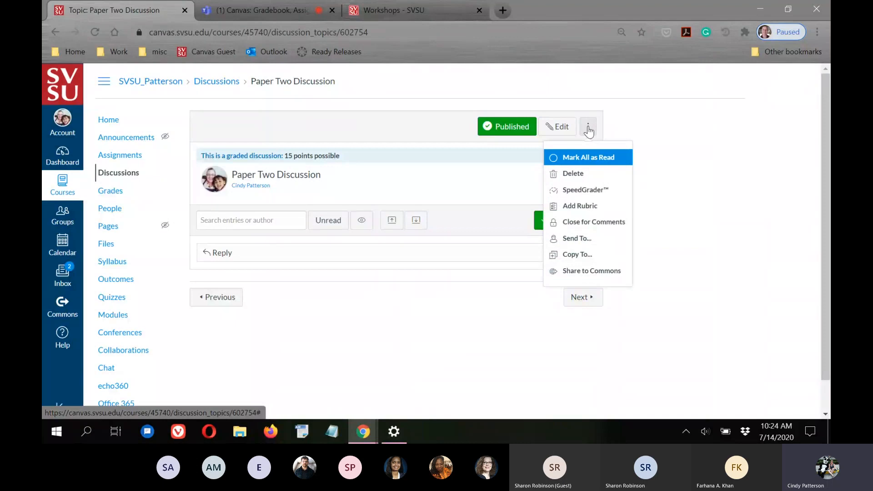
pyautogui.click(579, 207)
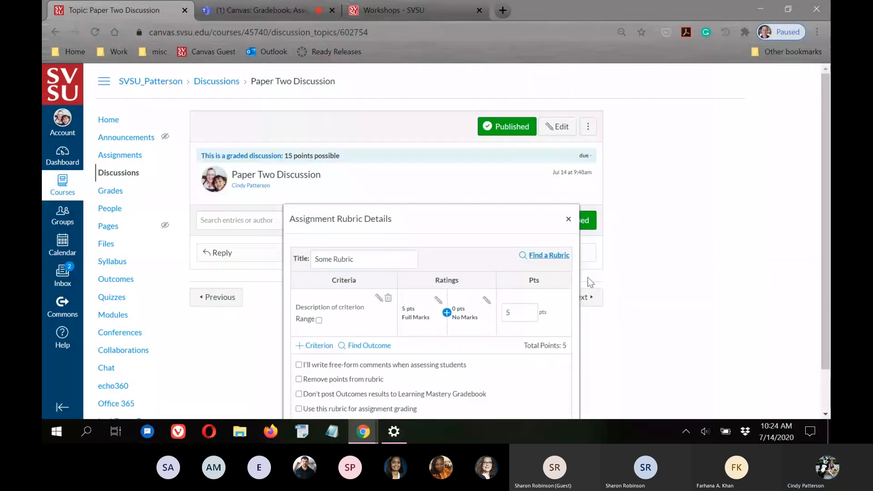
pyautogui.scroll(-1, 503, 296)
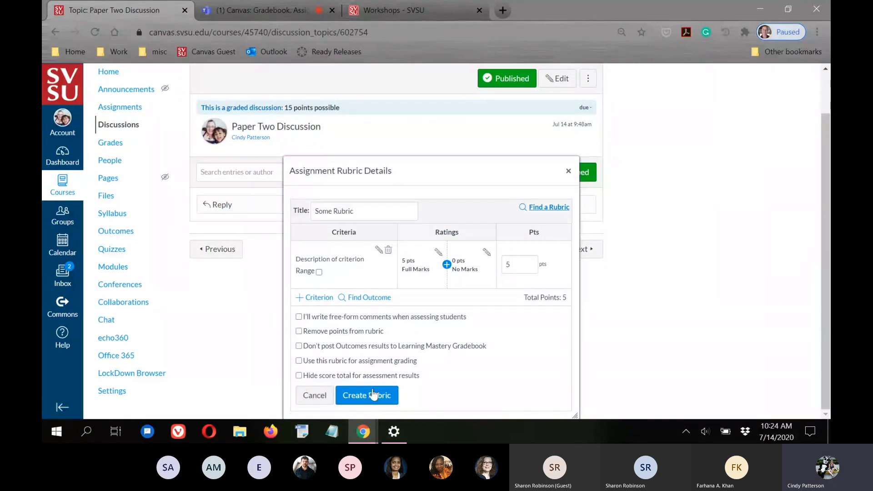
pyautogui.click(549, 208)
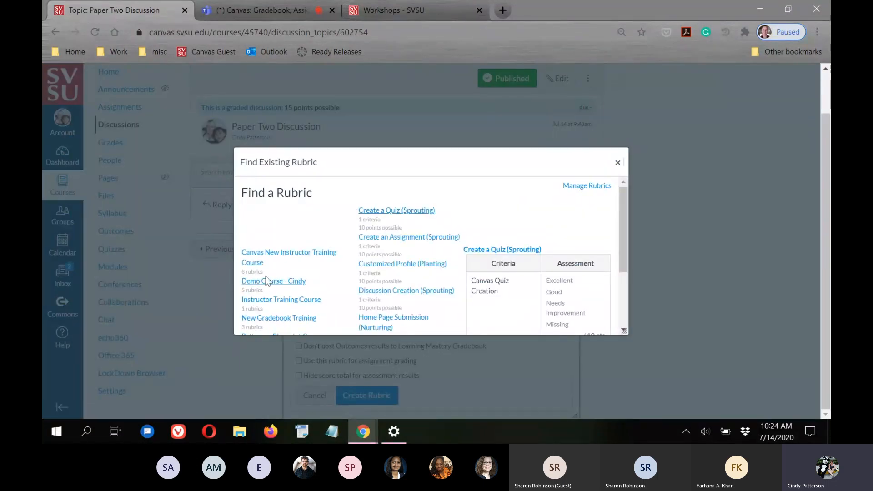
pyautogui.click(260, 284)
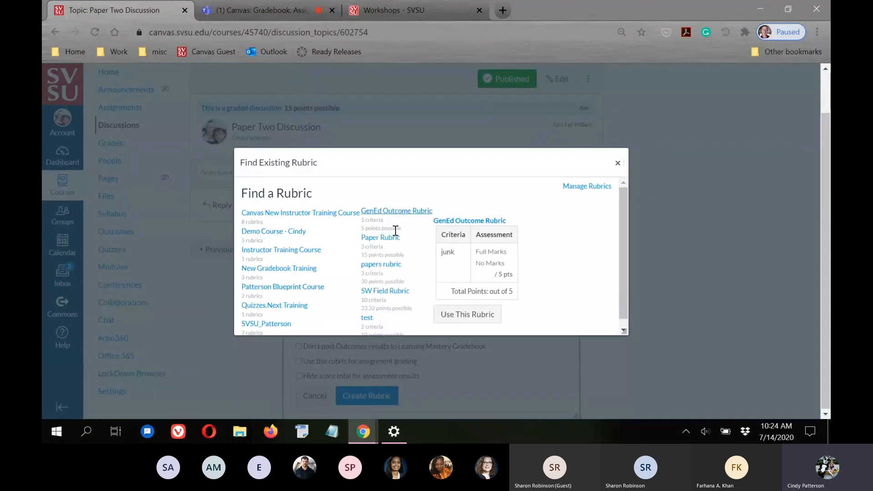
# List the Canvas New Instructor Training Course rubrics and review the 10-point Create a Quiz (Sprouting) preview
pyautogui.scroll(-1, 389, 288)
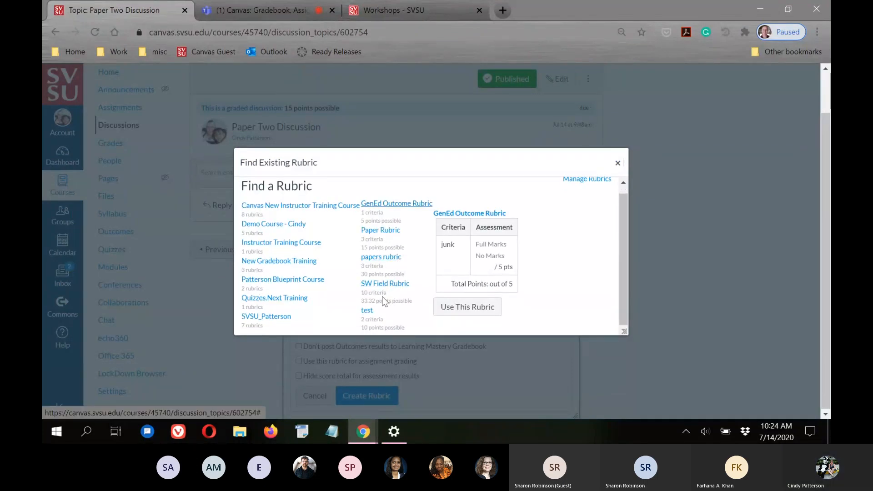
pyautogui.click(268, 244)
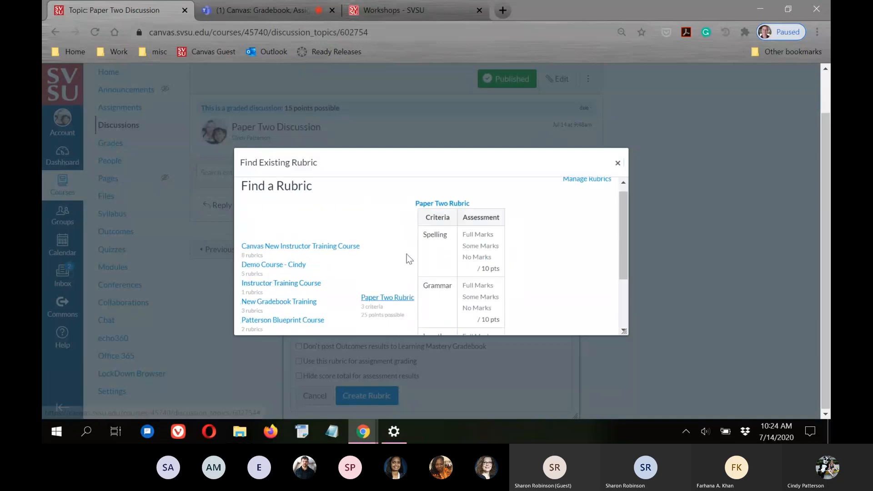
pyautogui.scroll(-1, 405, 255)
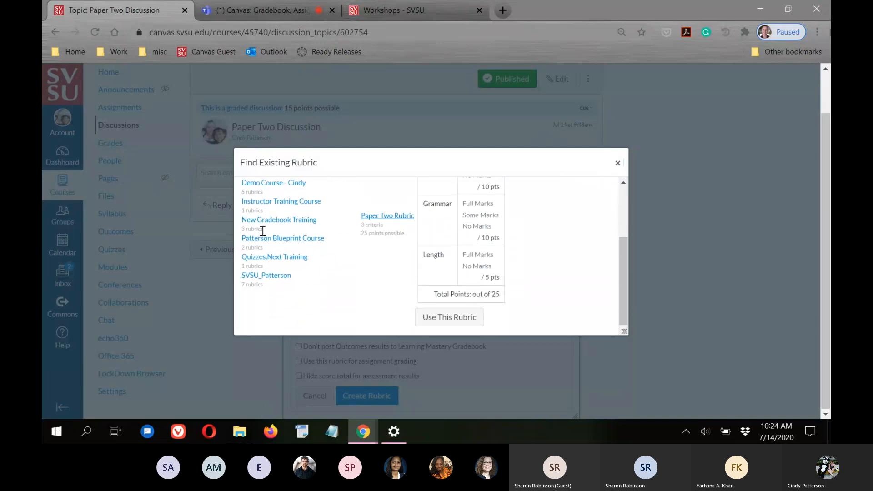
pyautogui.scroll(3, 294, 233)
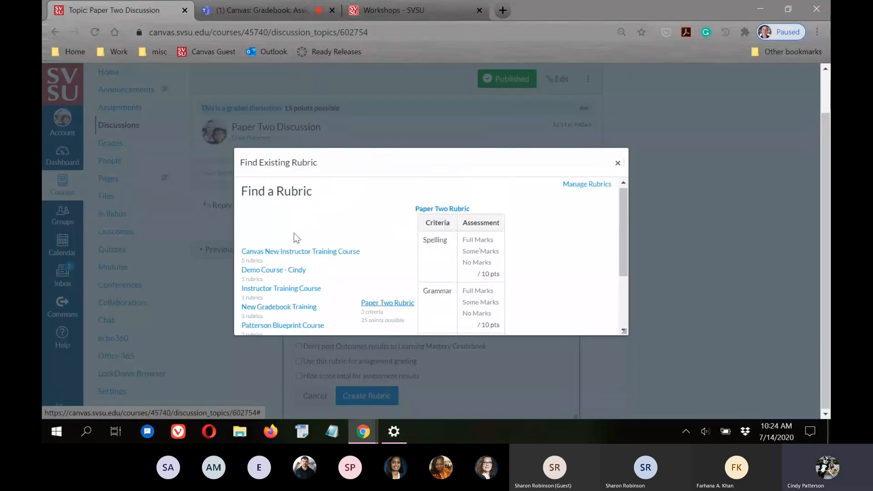
pyautogui.click(262, 252)
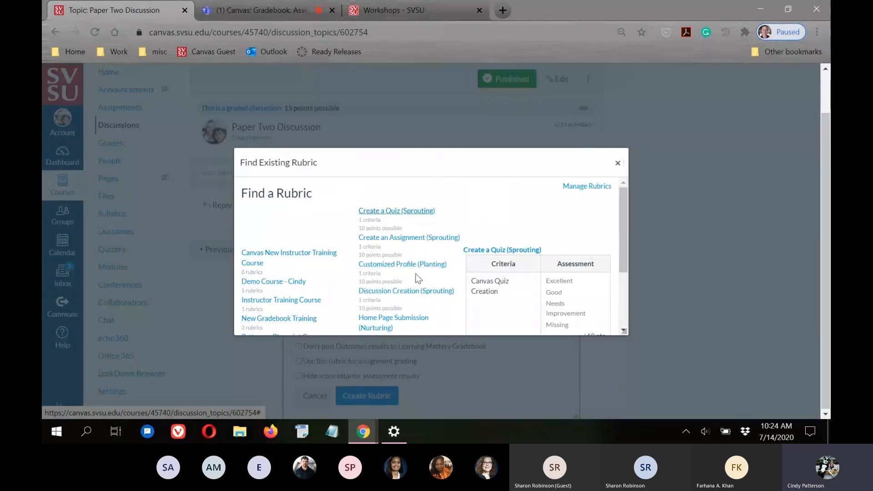
pyautogui.scroll(-2, 400, 259)
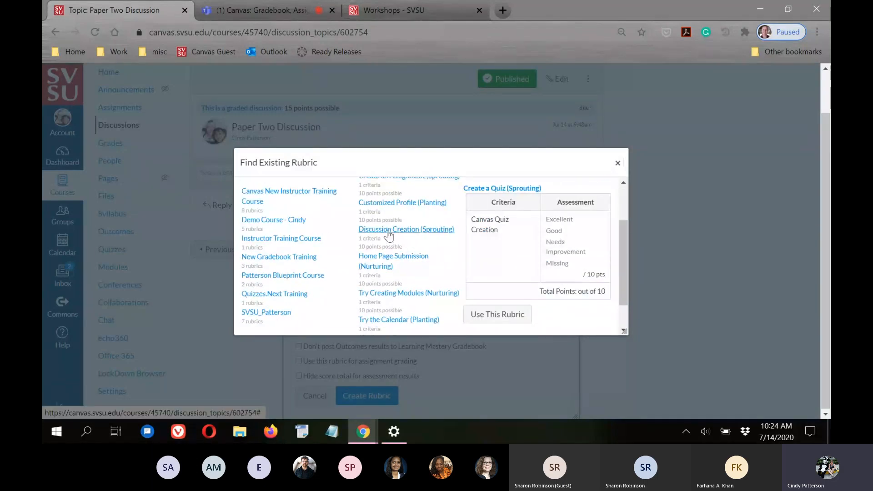
pyautogui.scroll(-1, 400, 263)
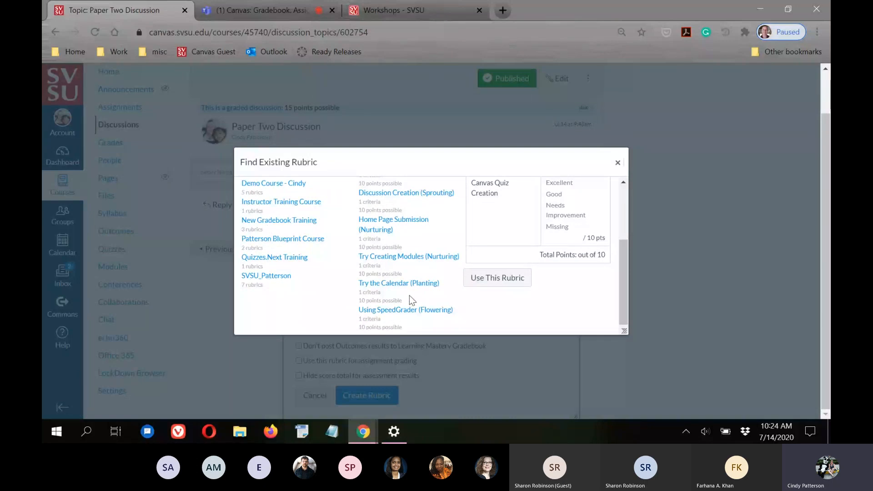
pyautogui.scroll(3, 412, 294)
pyautogui.scroll(-3, 499, 255)
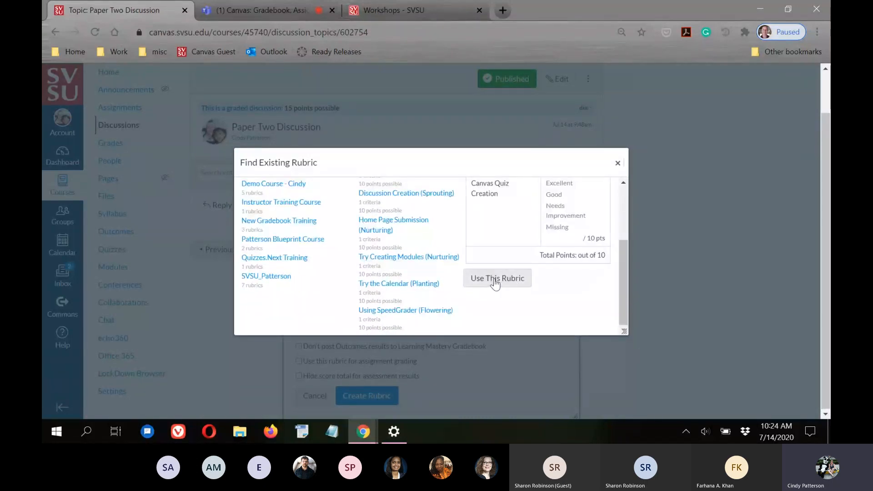
# Close Find Existing Rubric, cancel the discussion's rubric draft, and return to the Teams chat
pyautogui.click(621, 163)
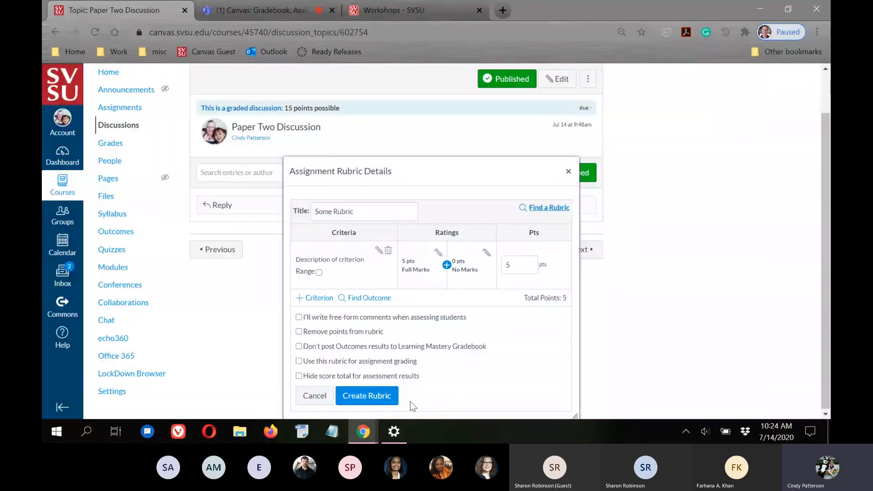
pyautogui.click(314, 395)
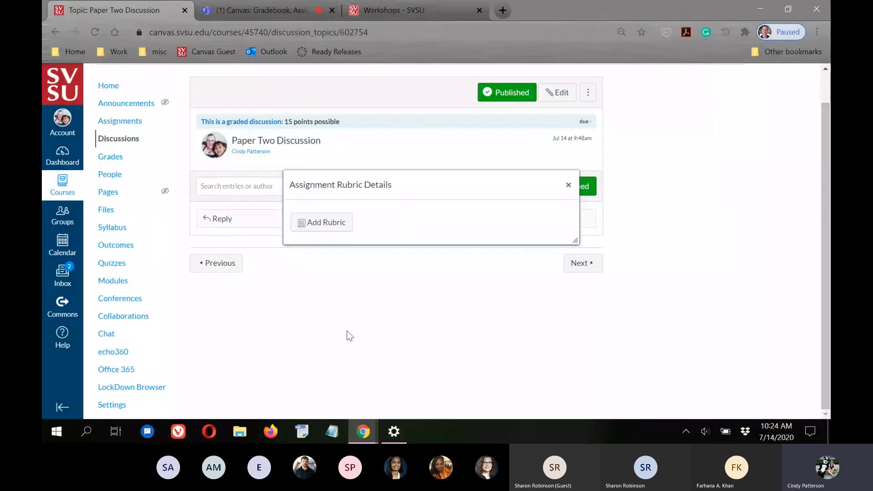
pyautogui.click(568, 185)
pyautogui.click(590, 95)
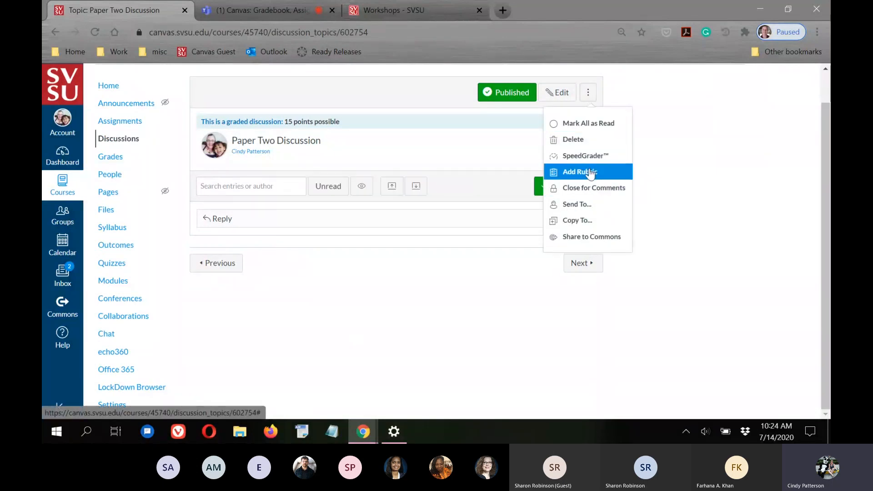
pyautogui.click(709, 199)
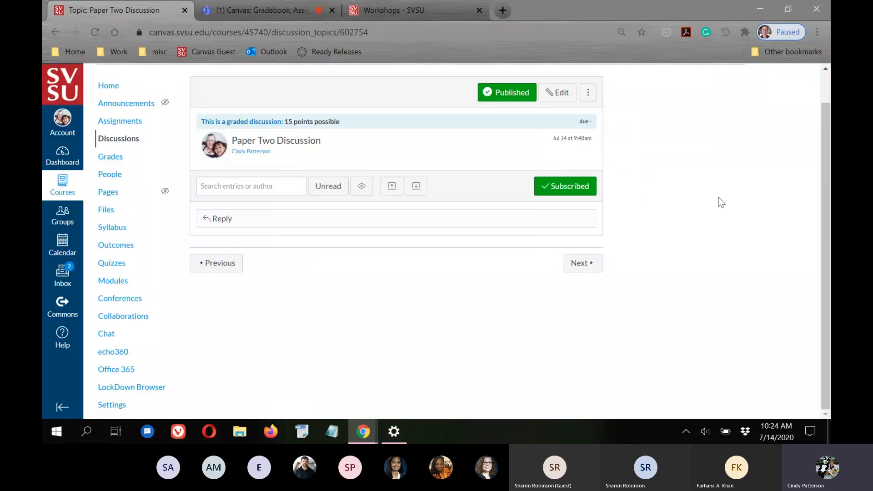
pyautogui.click(247, 8)
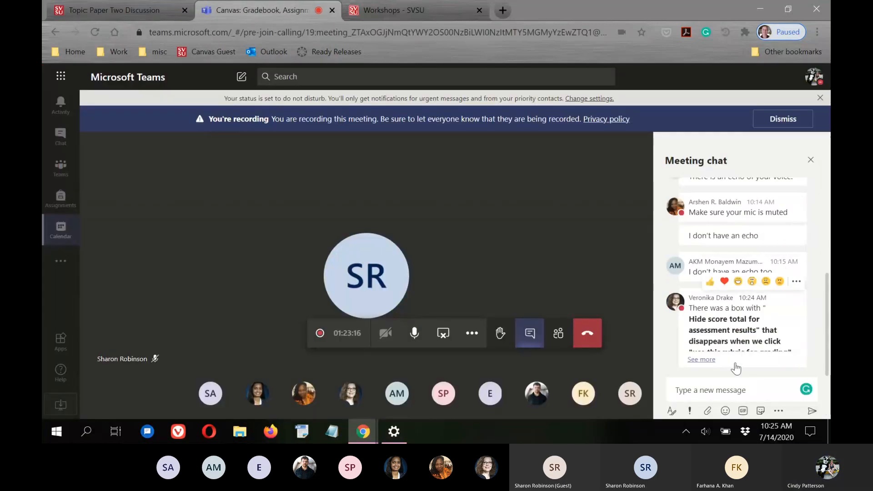
pyautogui.click(701, 359)
pyautogui.scroll(-1, 737, 355)
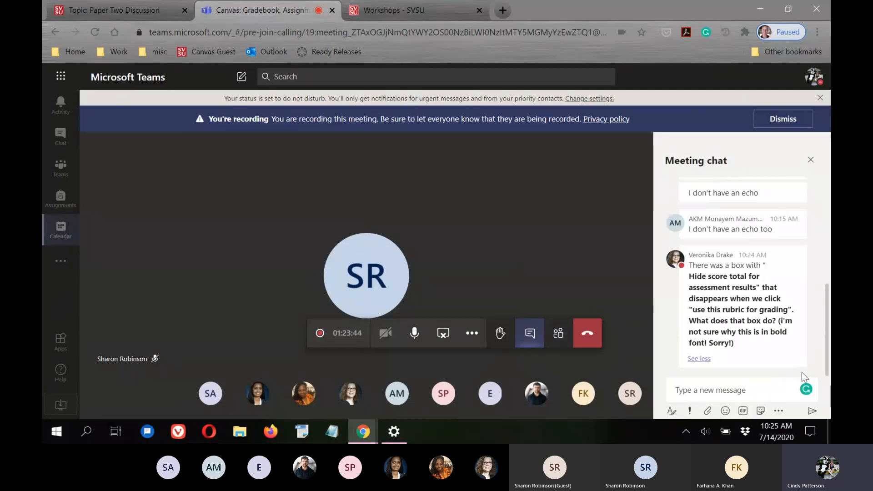
pyautogui.moveTo(740, 341)
pyautogui.click(100, 7)
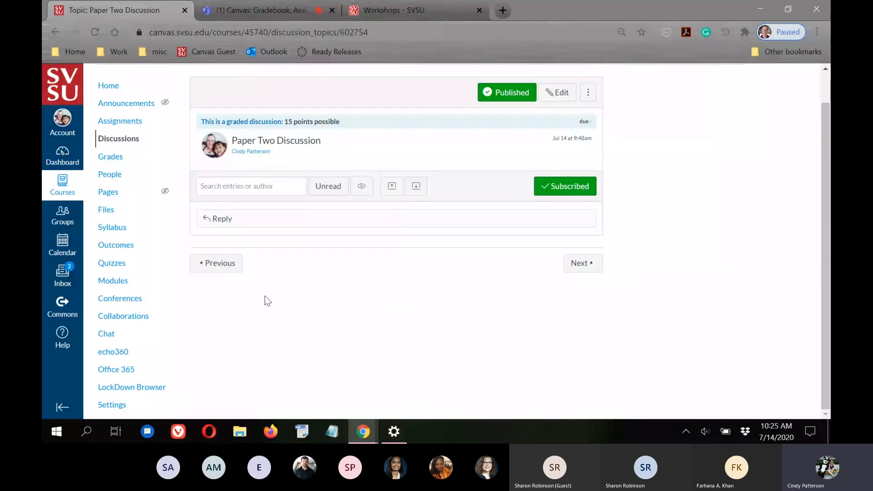
pyautogui.click(272, 8)
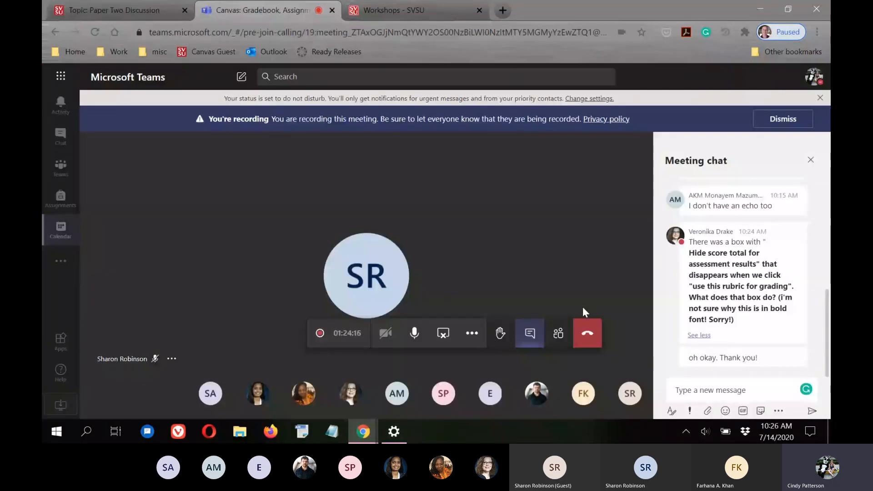
pyautogui.click(105, 6)
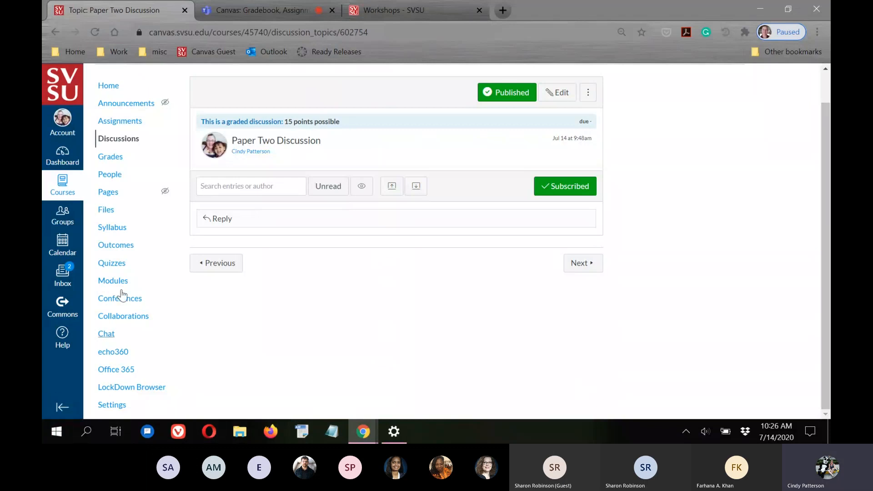
# Open the Gradebook and scroll across the four students' scores to the Total column
pyautogui.click(110, 160)
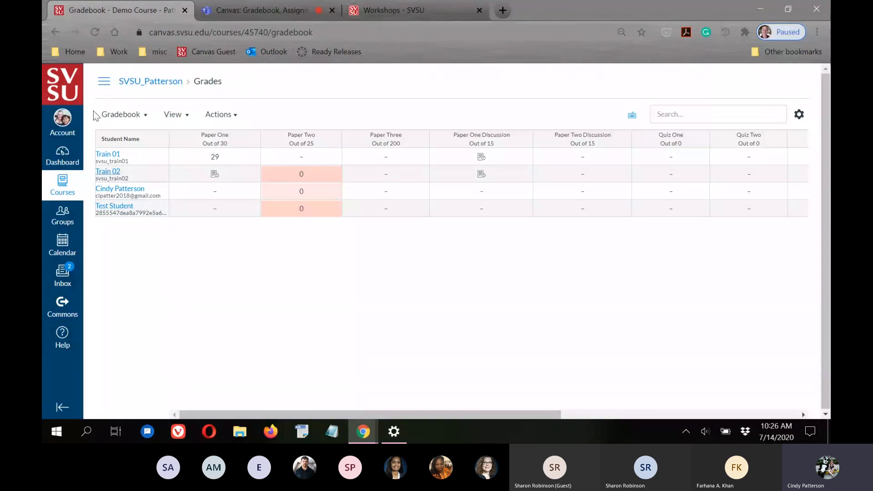
pyautogui.click(105, 83)
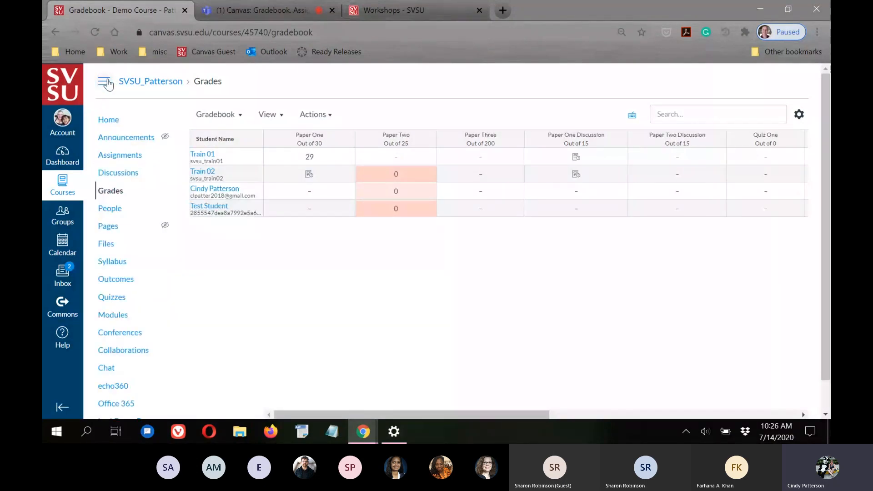
pyautogui.click(105, 82)
pyautogui.moveTo(370, 415); pyautogui.dragTo(97, 433)
pyautogui.moveTo(206, 441); pyautogui.dragTo(706, 441)
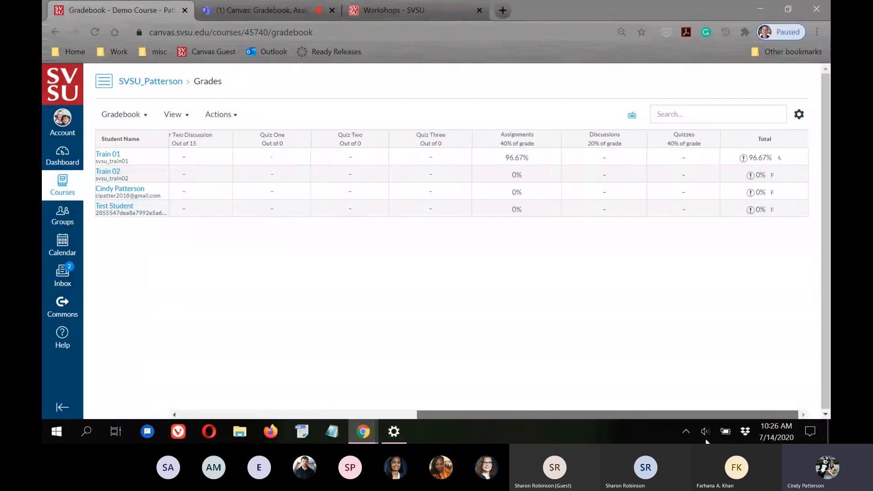
pyautogui.moveTo(551, 432); pyautogui.dragTo(314, 432)
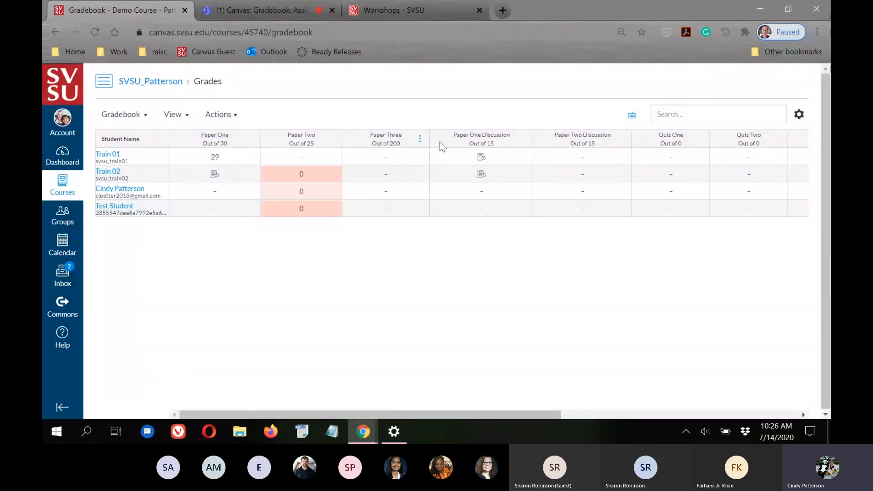
pyautogui.moveTo(454, 415); pyautogui.dragTo(819, 419)
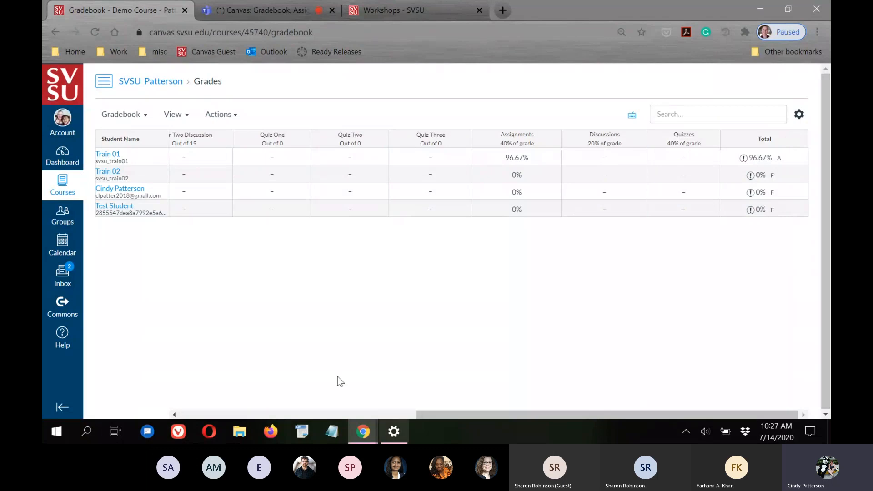
pyautogui.click(263, 7)
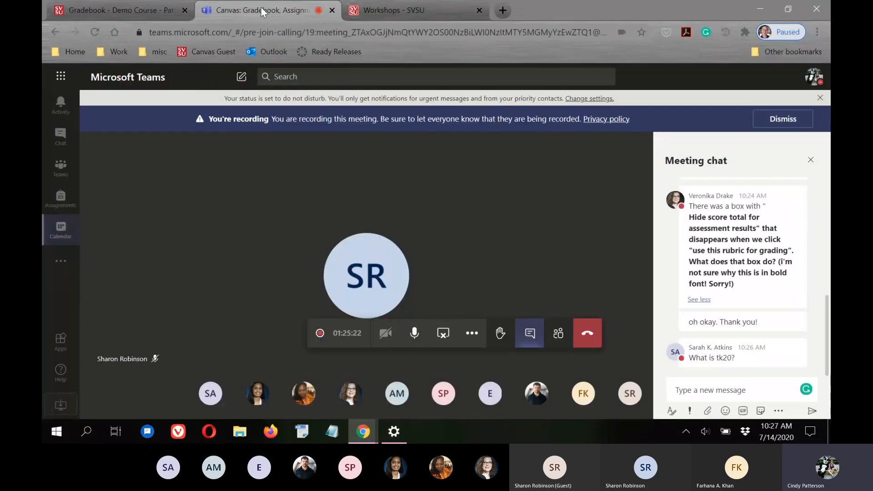
pyautogui.click(107, 3)
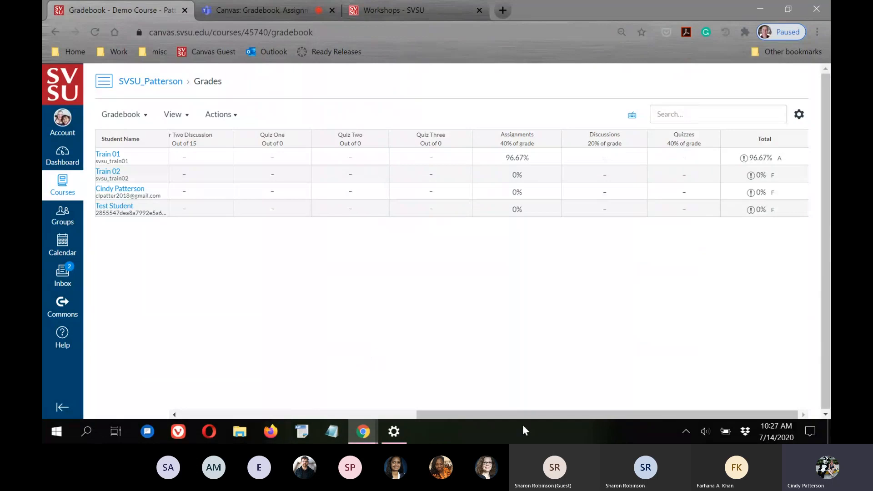
pyautogui.moveTo(521, 416); pyautogui.dragTo(215, 415)
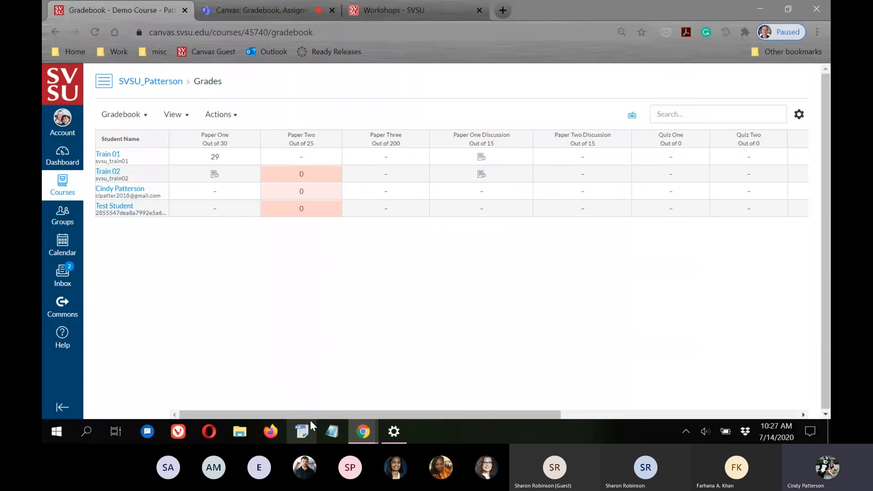
pyautogui.moveTo(317, 412); pyautogui.dragTo(637, 413)
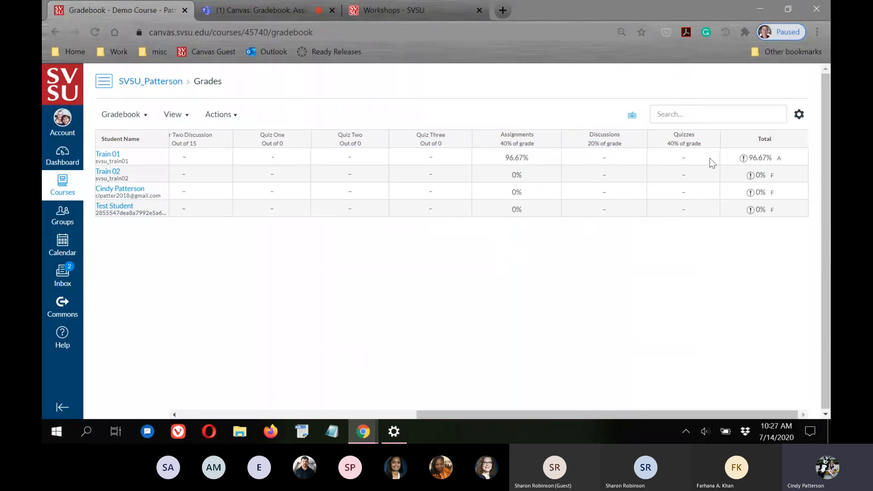
pyautogui.moveTo(469, 415); pyautogui.dragTo(230, 415)
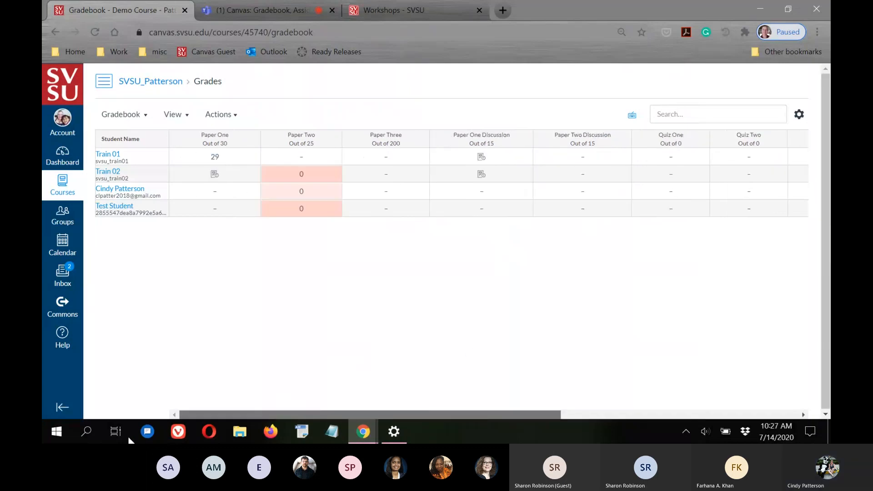
pyautogui.click(255, 5)
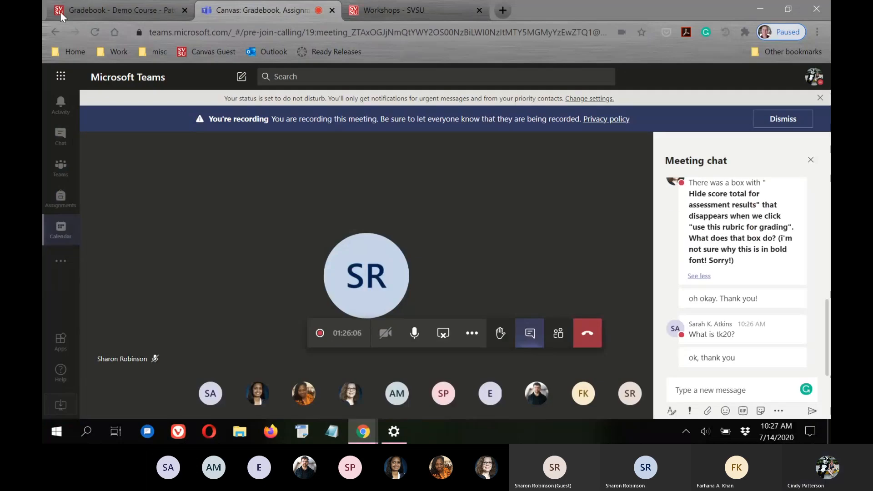
pyautogui.click(118, 10)
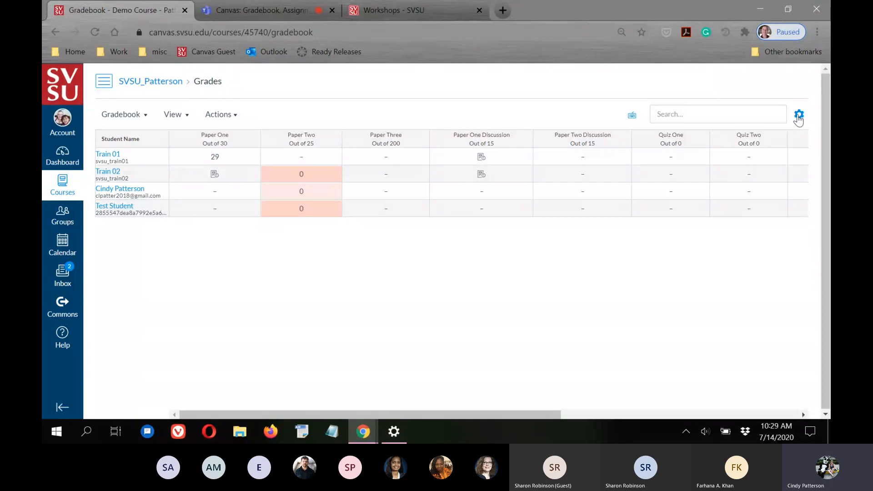
# In the gradebook late policies, automatically give missing submissions a 0% grade
pyautogui.click(800, 117)
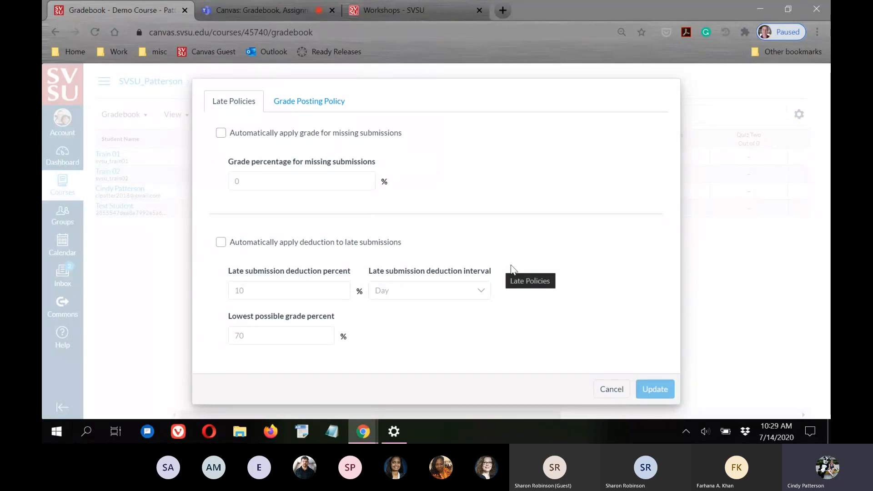
pyautogui.click(221, 133)
pyautogui.click(249, 180)
pyautogui.moveTo(249, 179); pyautogui.dragTo(214, 142)
pyautogui.write('0')
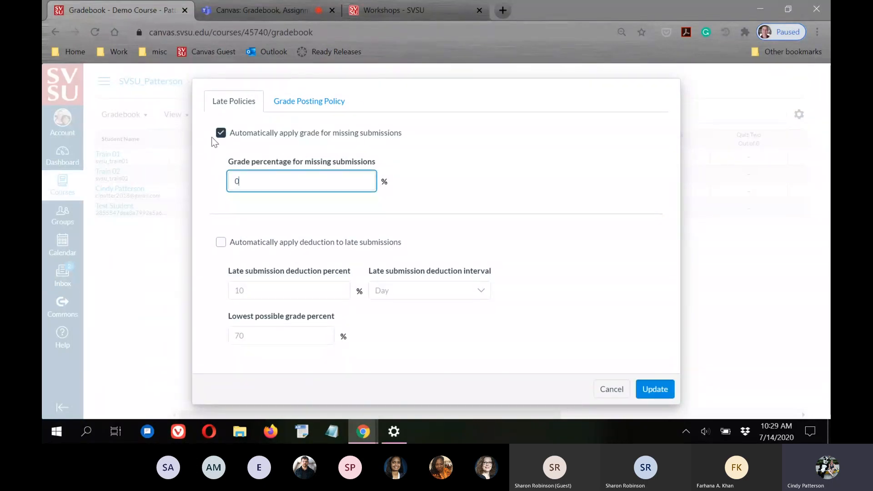
pyautogui.click(511, 180)
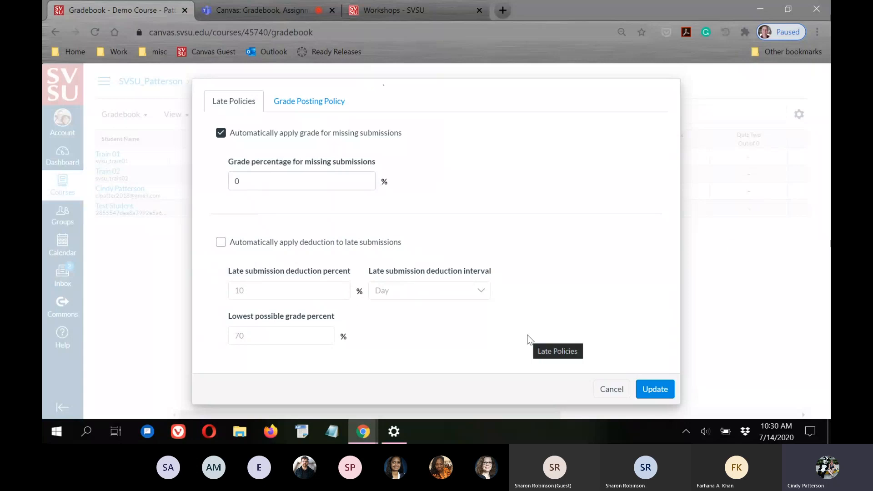
# Turn on late-submission deductions of 10% per day with a 70% lowest grade, and save
pyautogui.click(221, 243)
pyautogui.press('Tab')
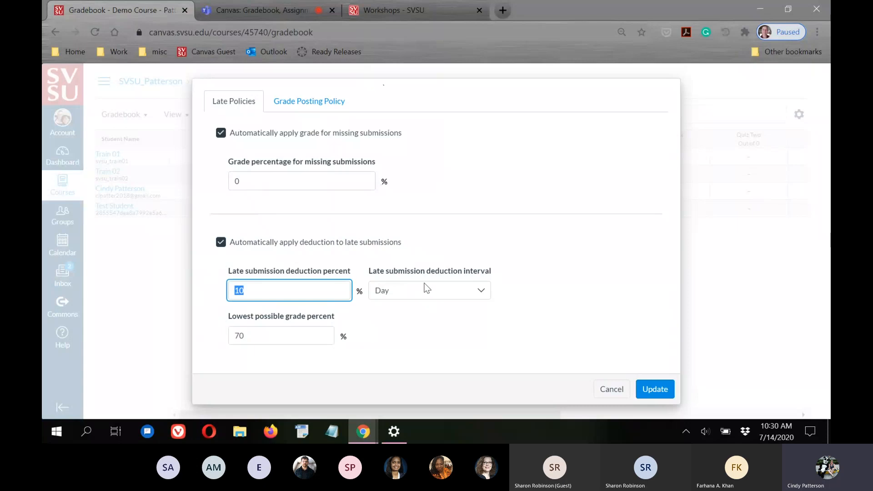
pyautogui.click(423, 323)
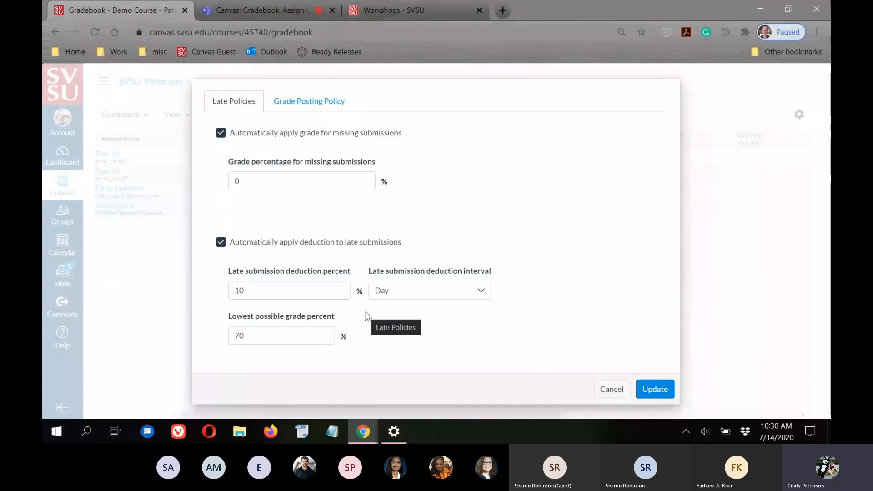
pyautogui.click(645, 387)
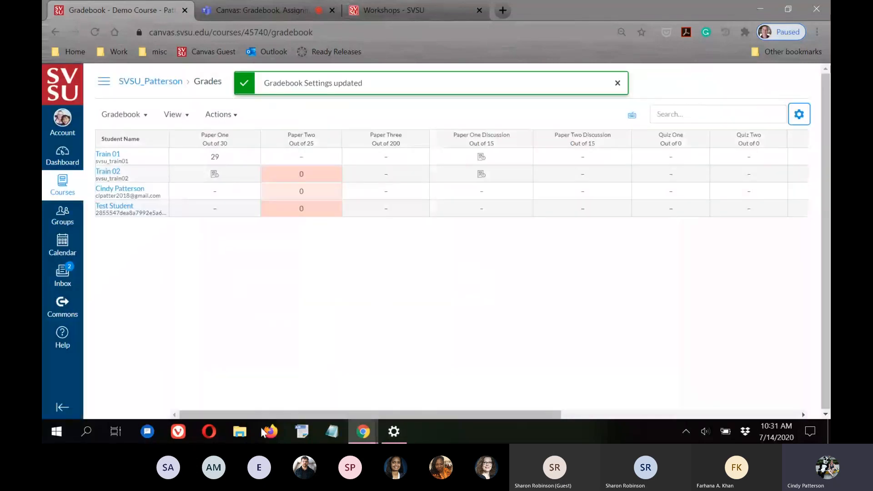
pyautogui.click(799, 116)
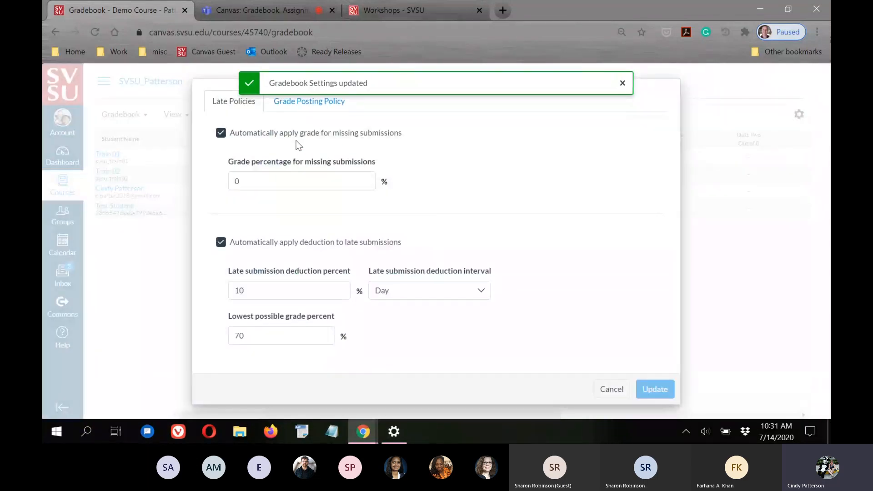
# Check that the course Grade Posting Policy posts grades automatically, then close settings unchanged
pyautogui.click(623, 85)
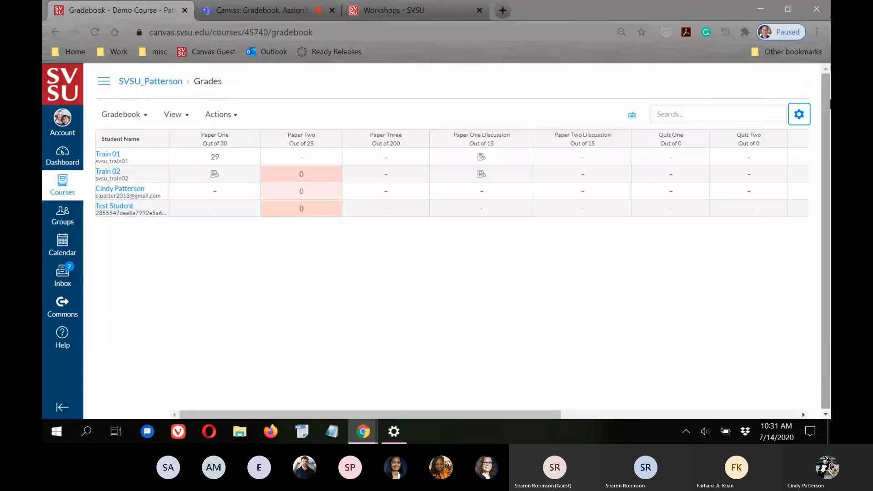
pyautogui.click(800, 115)
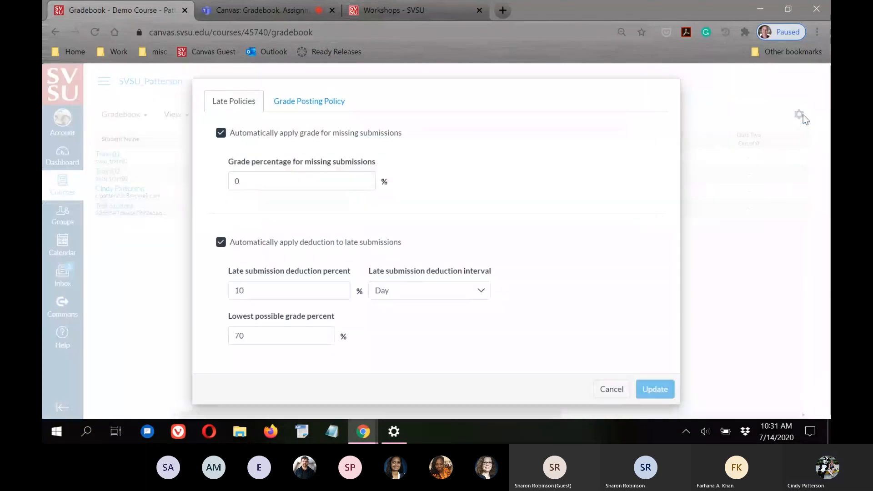
pyautogui.click(289, 104)
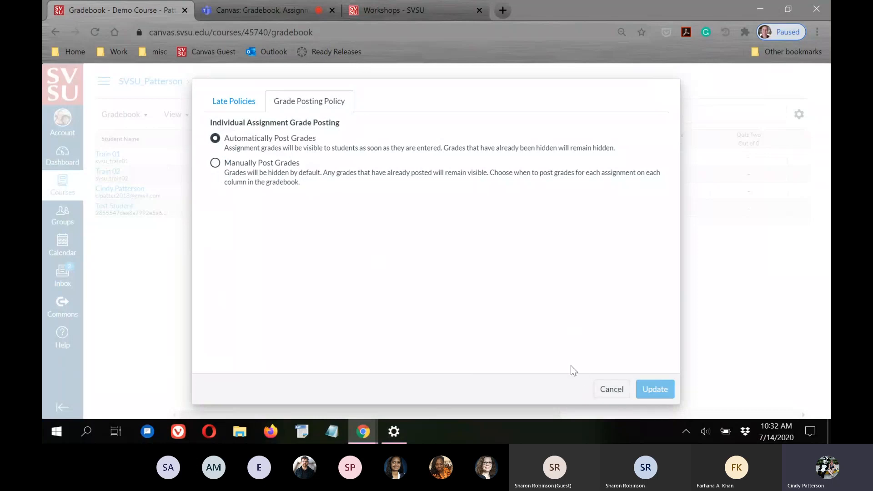
pyautogui.click(610, 392)
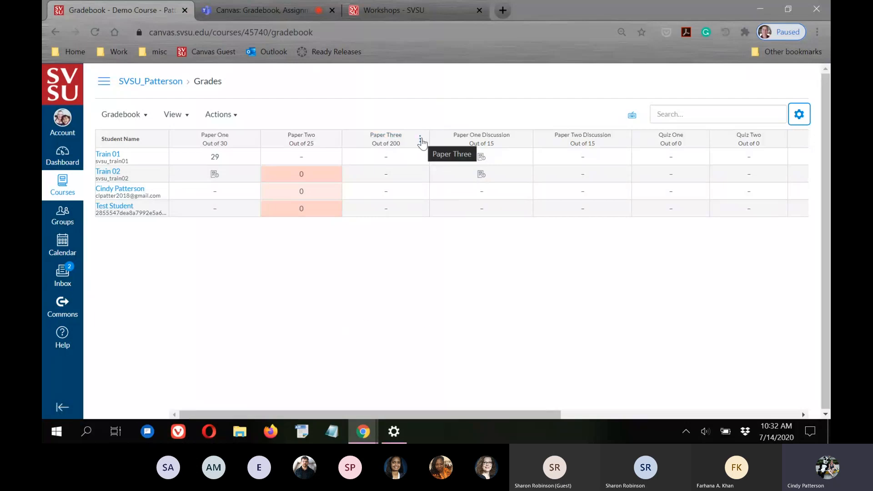
# Open the options menu of the Paper Three column
pyautogui.click(420, 139)
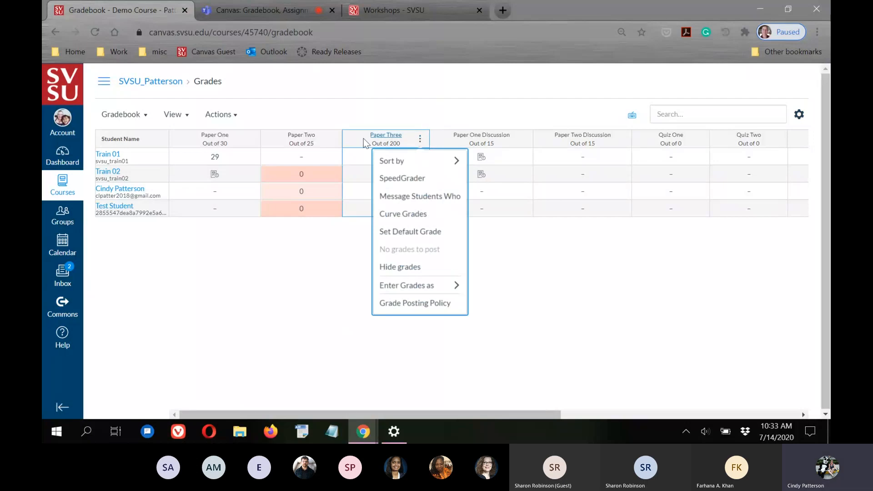
# Set Paper Three to post grades manually and widen its column to show MANUAL
pyautogui.click(408, 303)
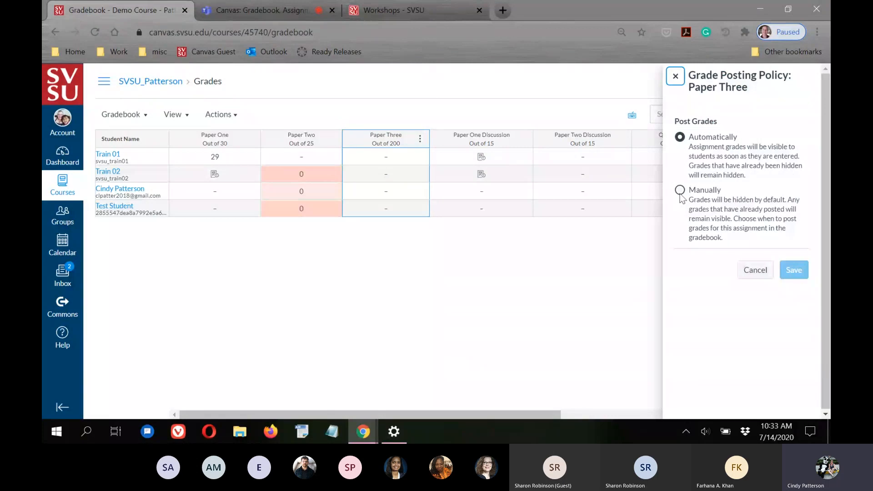
pyautogui.click(681, 192)
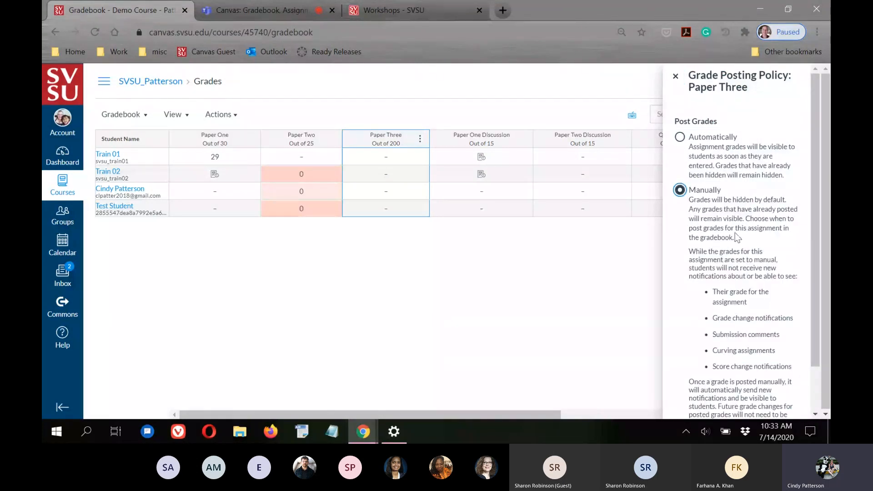
pyautogui.scroll(-2, 795, 279)
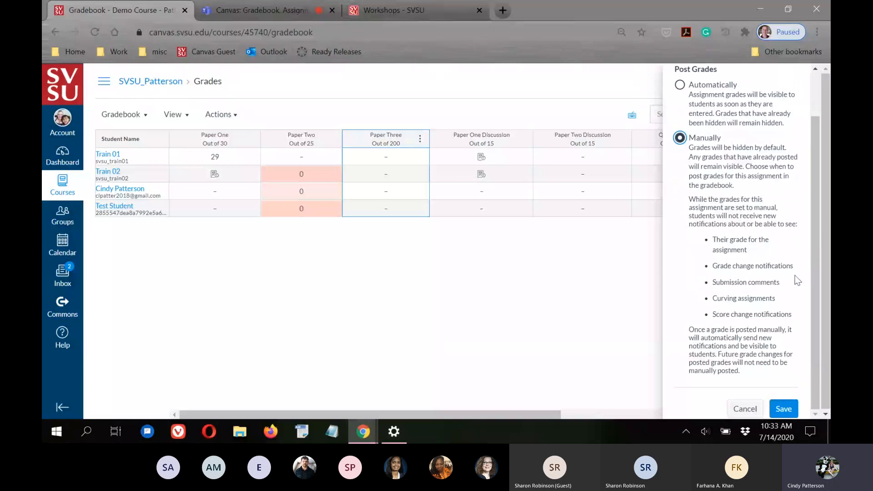
pyautogui.click(784, 410)
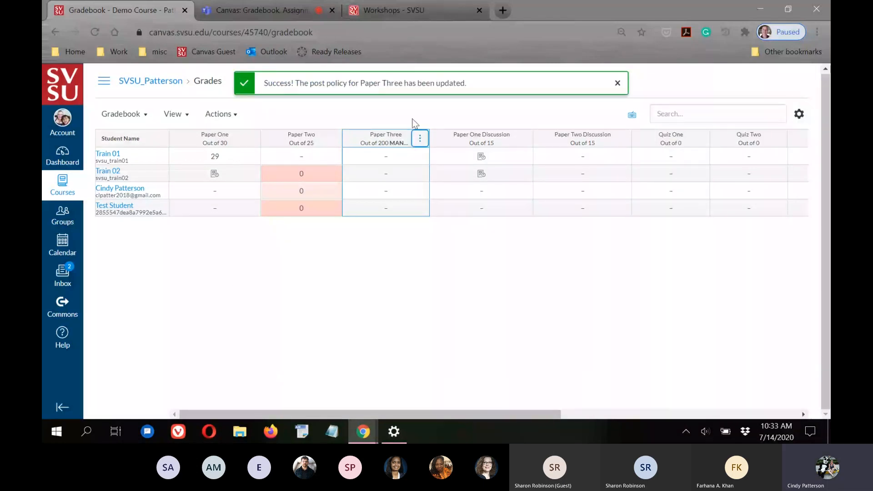
pyautogui.moveTo(429, 139); pyautogui.dragTo(456, 139)
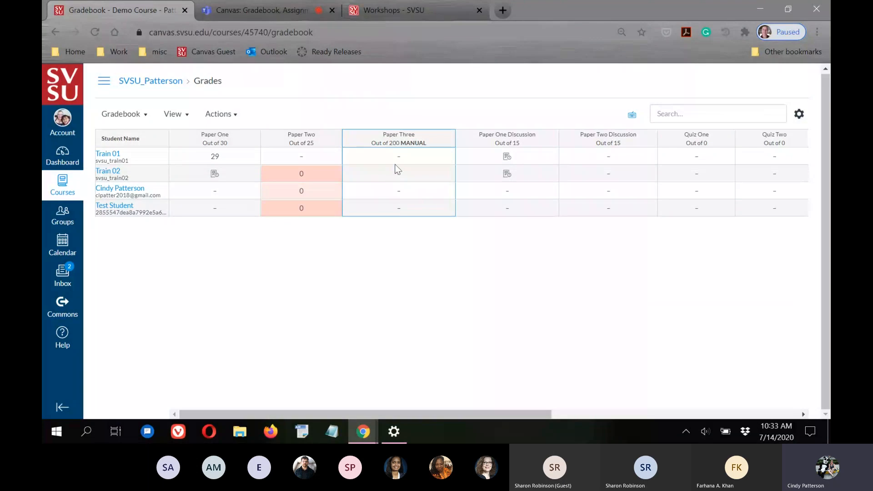
pyautogui.click(445, 138)
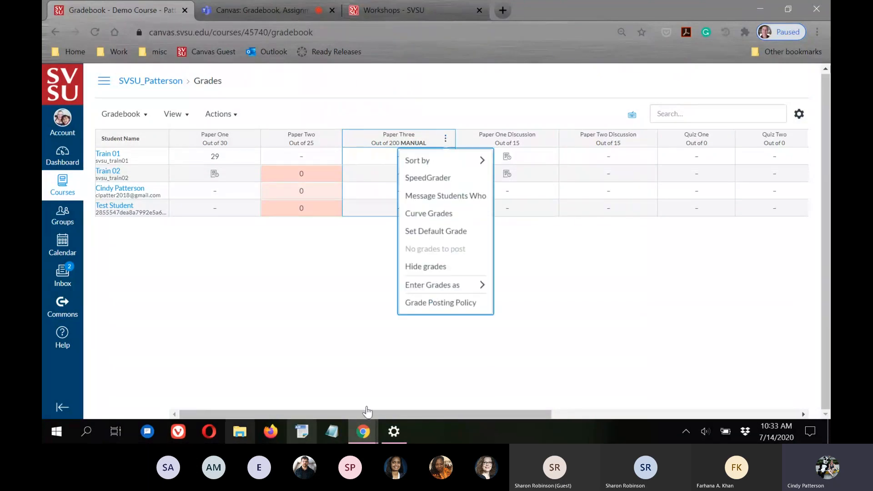
pyautogui.click(429, 303)
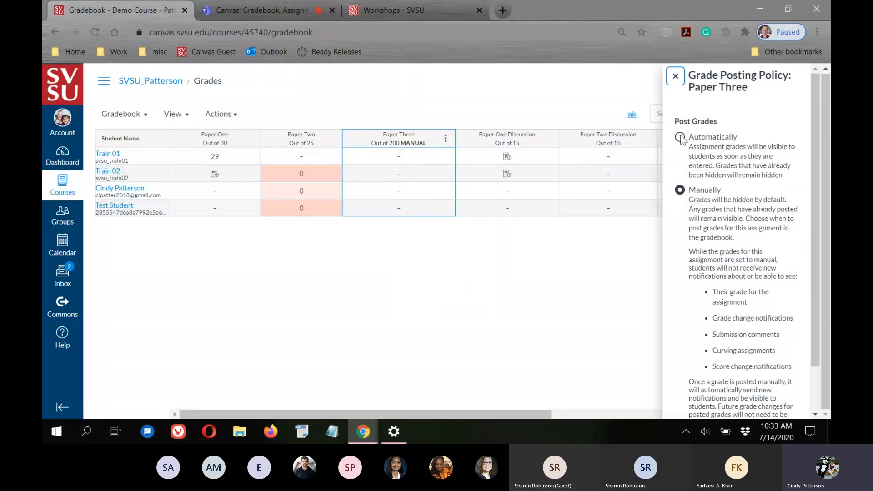
pyautogui.click(680, 138)
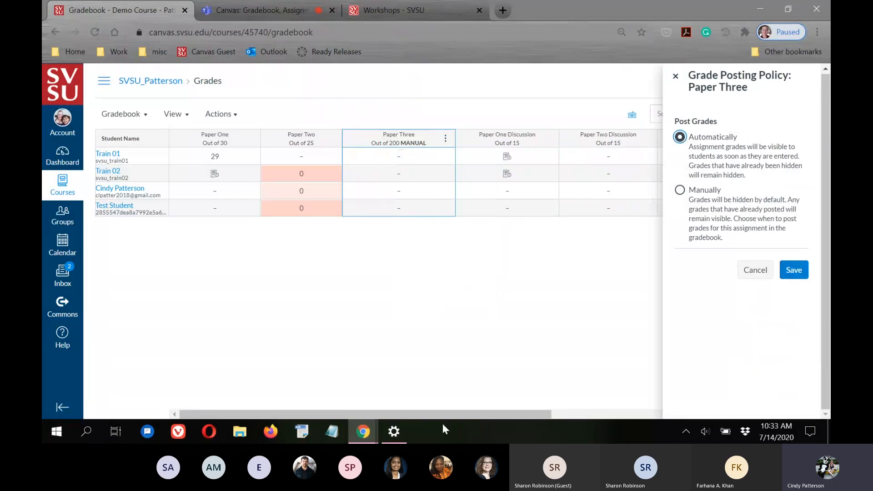
pyautogui.click(470, 345)
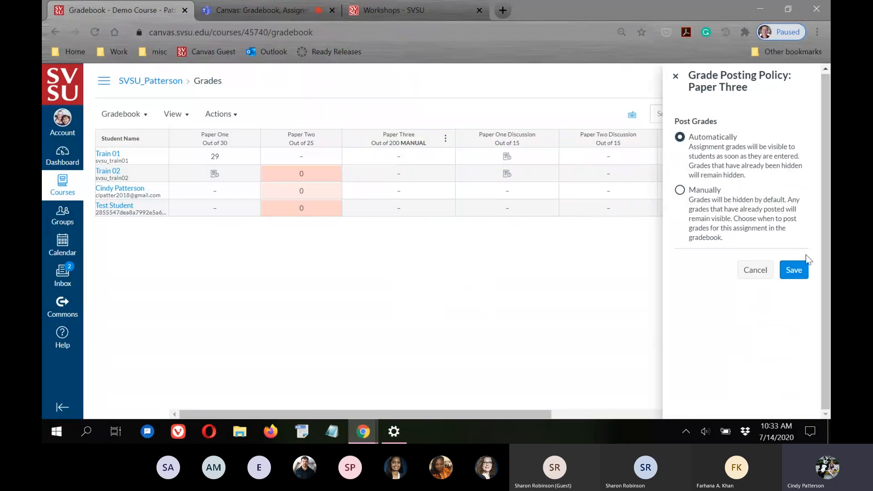
pyautogui.click(755, 270)
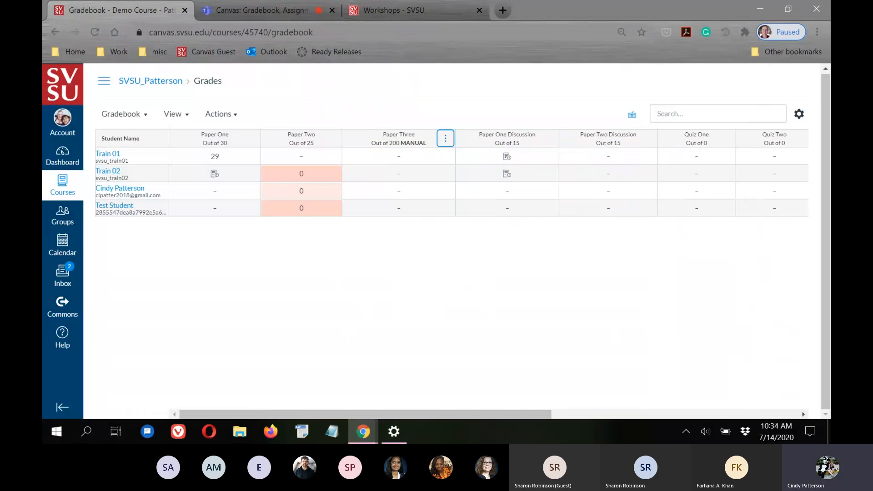
# Enter Paper Three grades: 159 for Train 01, 198 for Train 02, 0 for the third student
pyautogui.click(400, 157)
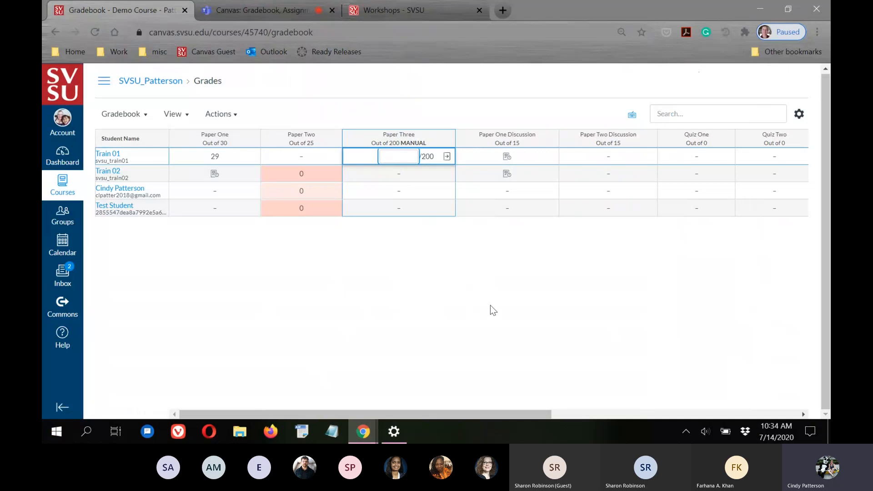
pyautogui.write('159')
pyautogui.press('Return')
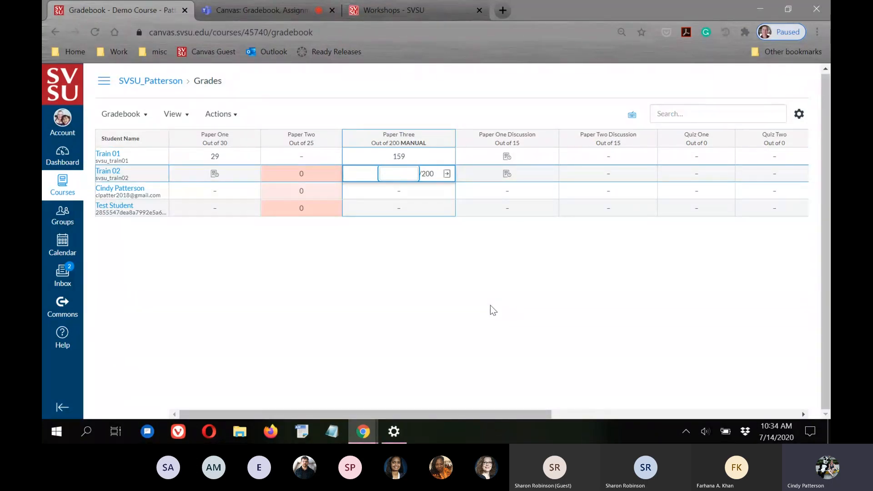
pyautogui.write('198')
pyautogui.press('Return')
pyautogui.write('0')
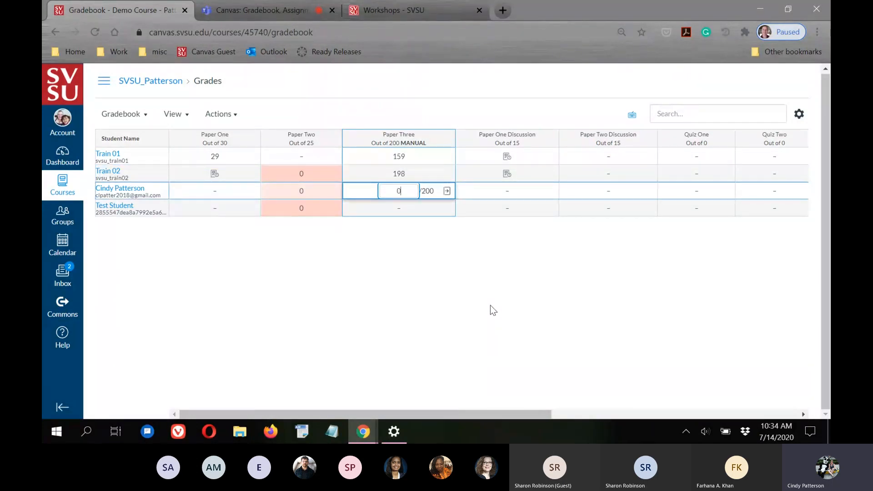
pyautogui.press('Return')
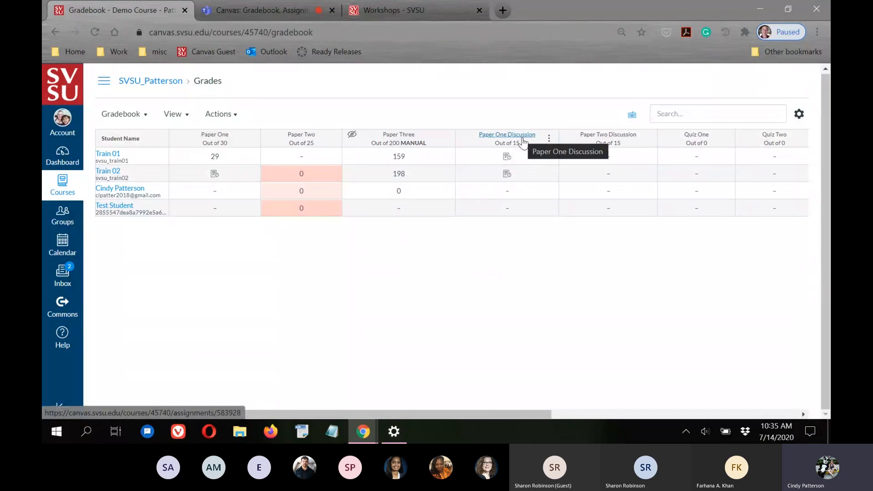
# Add the comment 'Great job!' to Train 01's Paper One Discussion submission
pyautogui.click(509, 157)
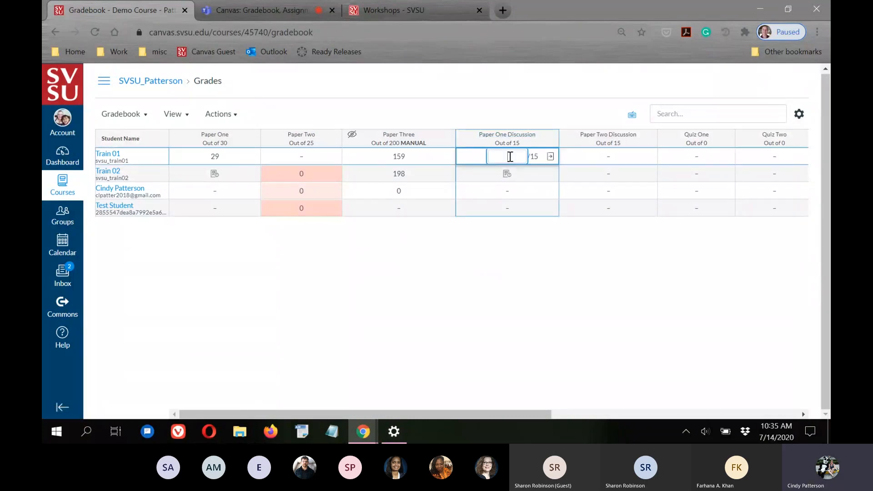
pyautogui.click(551, 157)
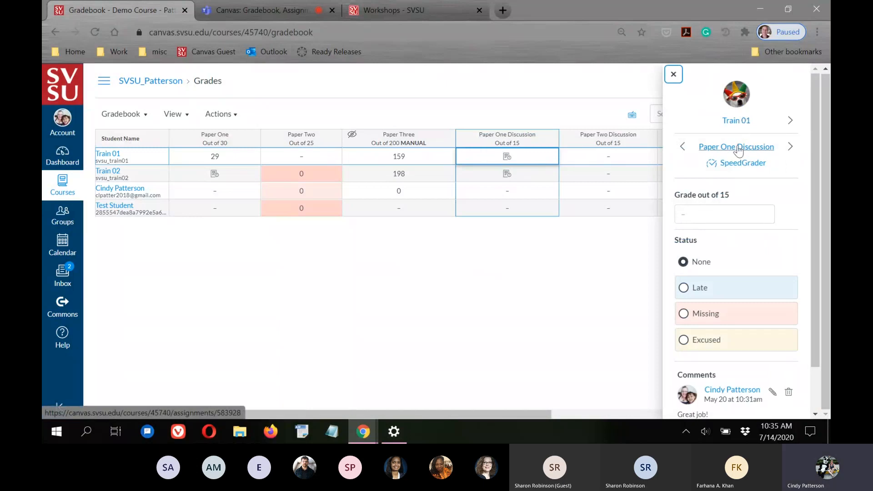
pyautogui.click(735, 214)
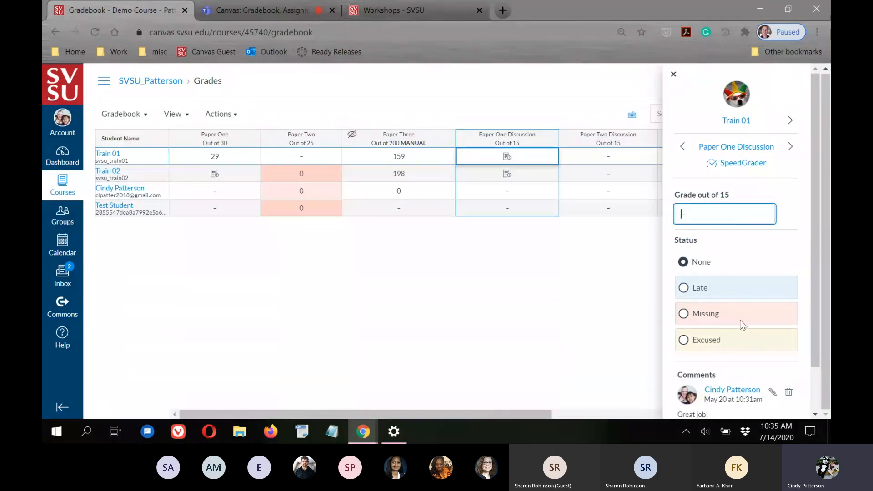
pyautogui.scroll(-2, 744, 317)
pyautogui.click(706, 387)
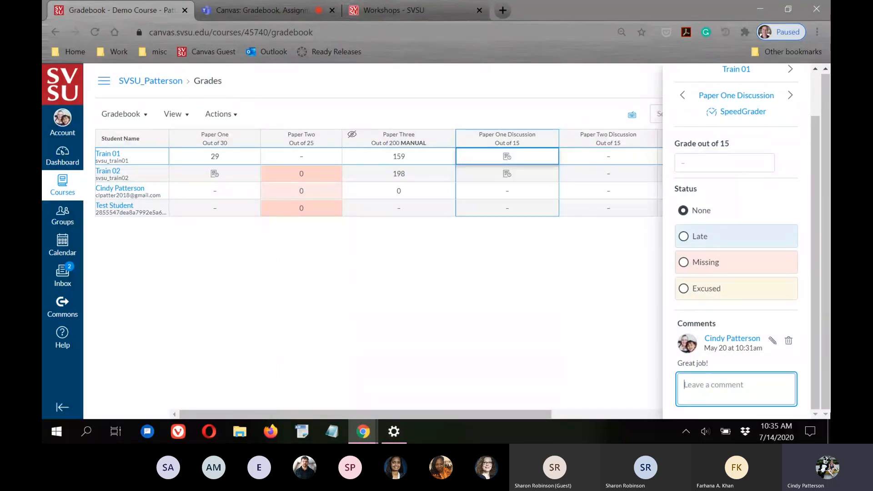
pyautogui.write('Great job!')
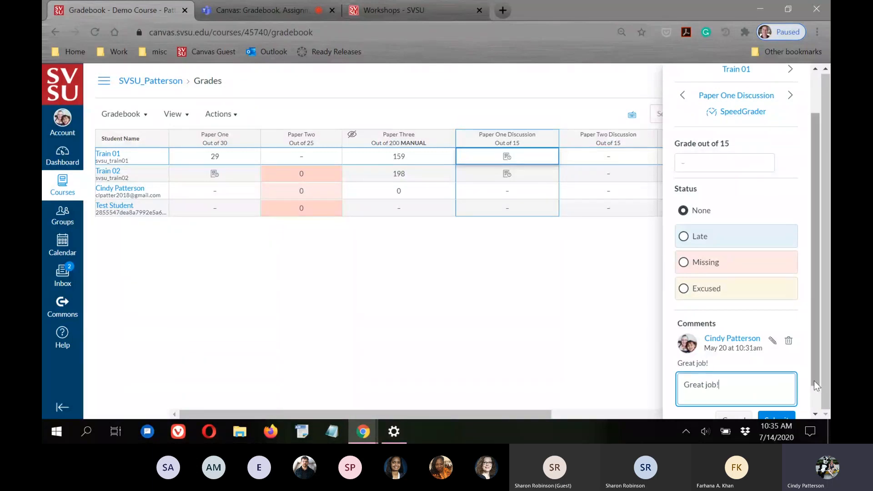
pyautogui.scroll(-1, 815, 385)
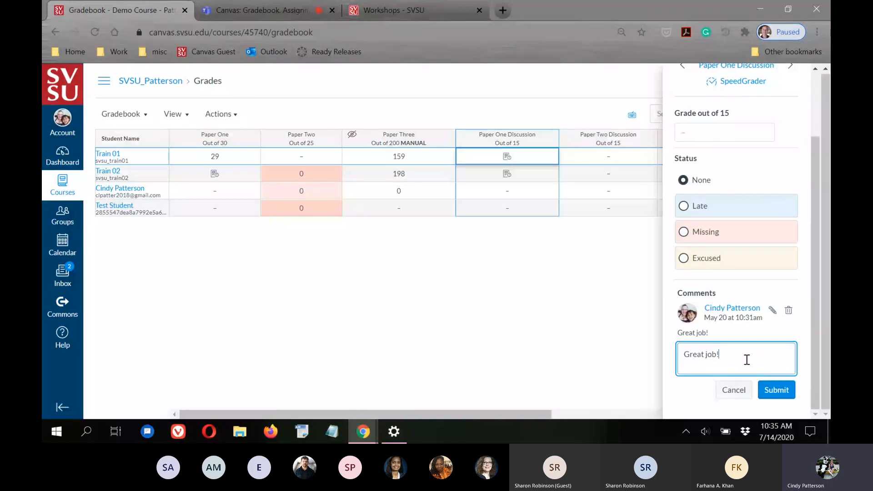
pyautogui.click(776, 390)
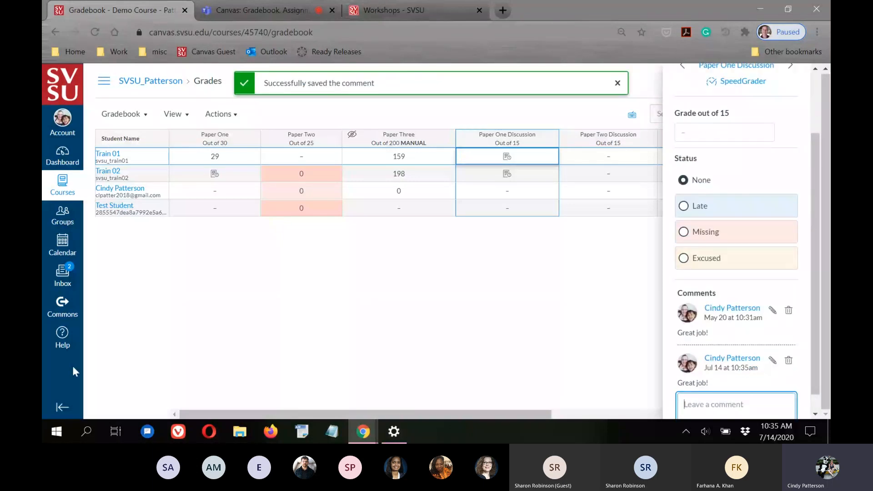
# Give Train 01 a Paper One Discussion grade of 15 and close the grade details
pyautogui.scroll(-1, 719, 384)
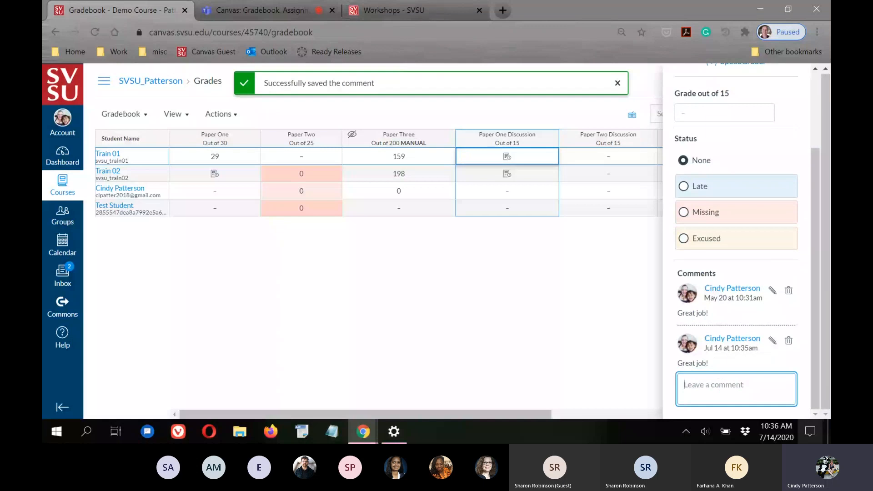
pyautogui.scroll(3, 732, 362)
pyautogui.click(713, 212)
pyautogui.write('15')
pyautogui.press('Tab')
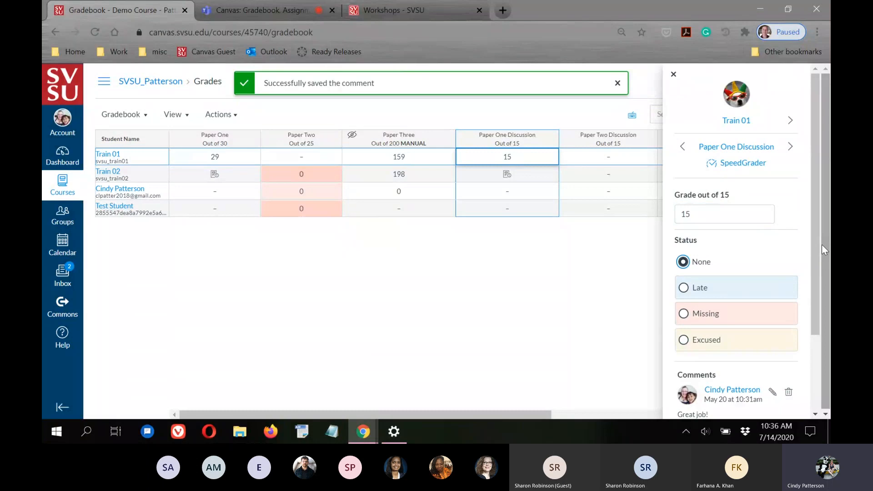
pyautogui.click(600, 334)
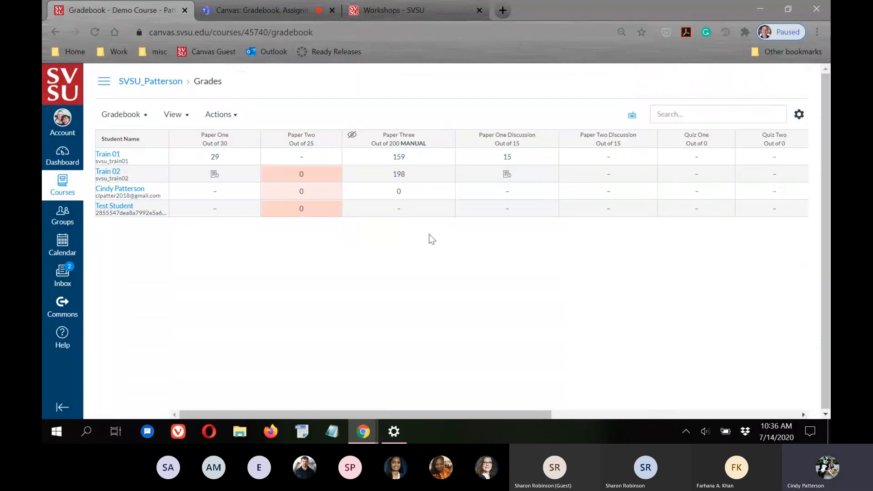
# Step through every student's Paper One Discussion grade details, from Train 01 to Test Student
pyautogui.click(511, 160)
pyautogui.click(550, 158)
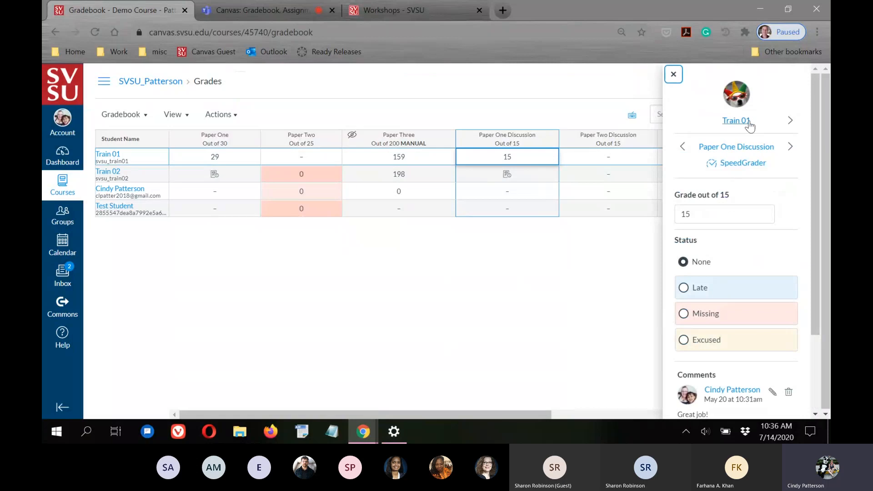
pyautogui.click(790, 122)
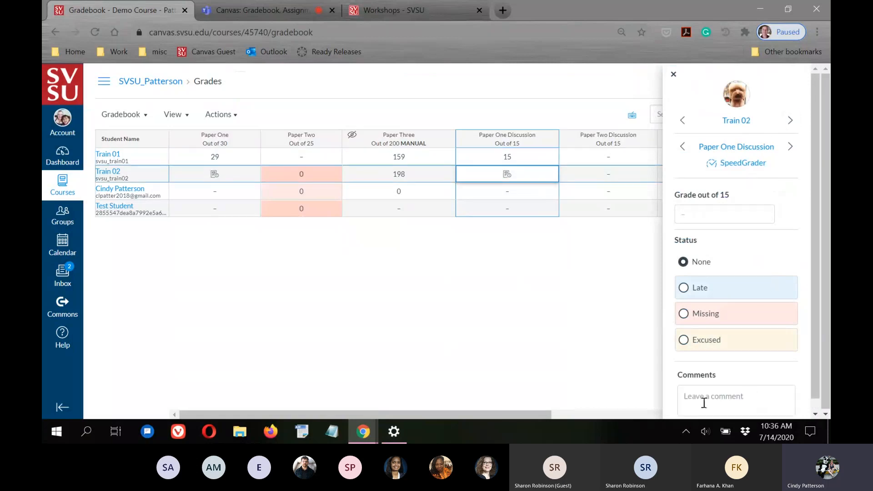
pyautogui.scroll(1, 699, 365)
pyautogui.click(790, 121)
pyautogui.click(791, 122)
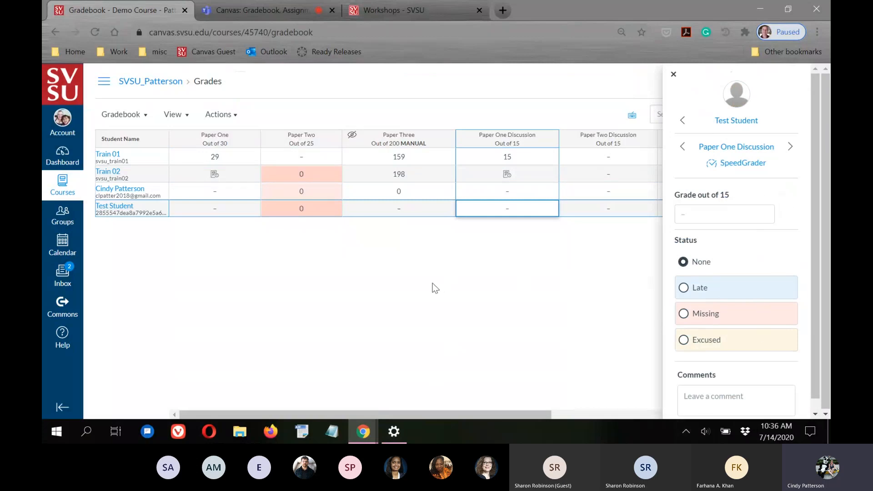
pyautogui.click(498, 332)
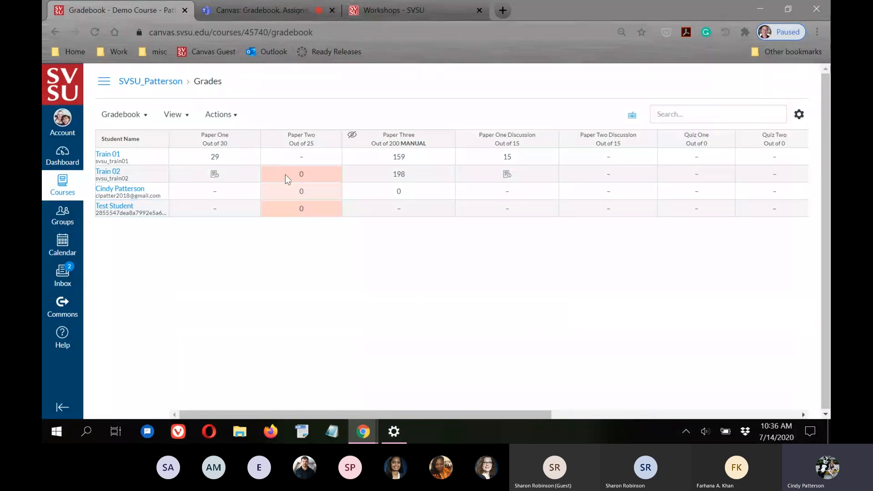
# Bring up grade details for Train 01's Paper Two, graded out of 25
pyautogui.moveTo(333, 140)
pyautogui.click(334, 157)
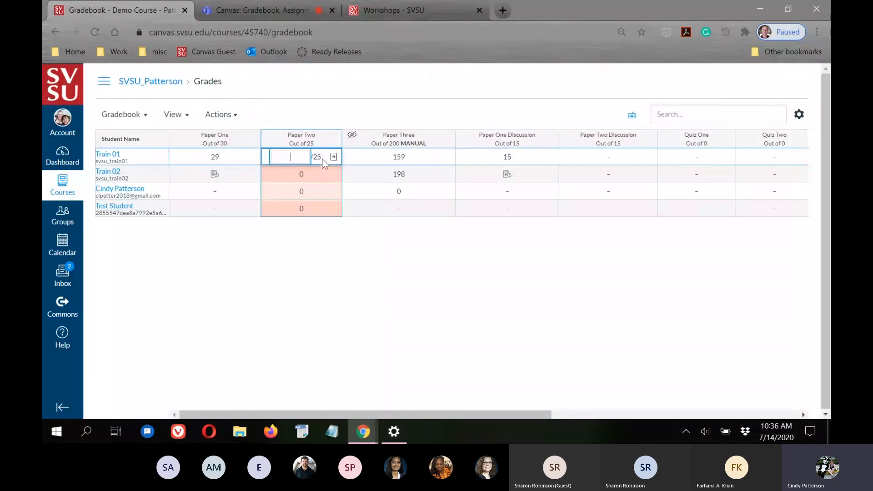
pyautogui.click(333, 157)
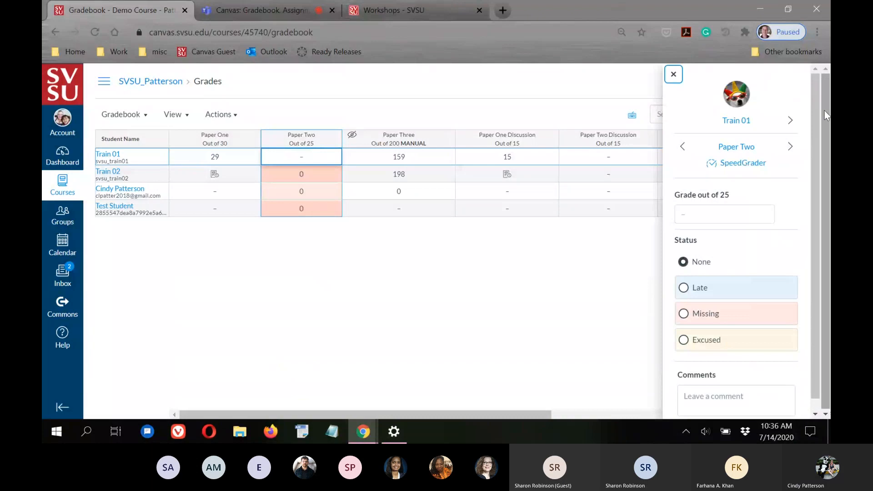
# Mark Train 02's Paper Two as Excused instead of Missing
pyautogui.click(791, 121)
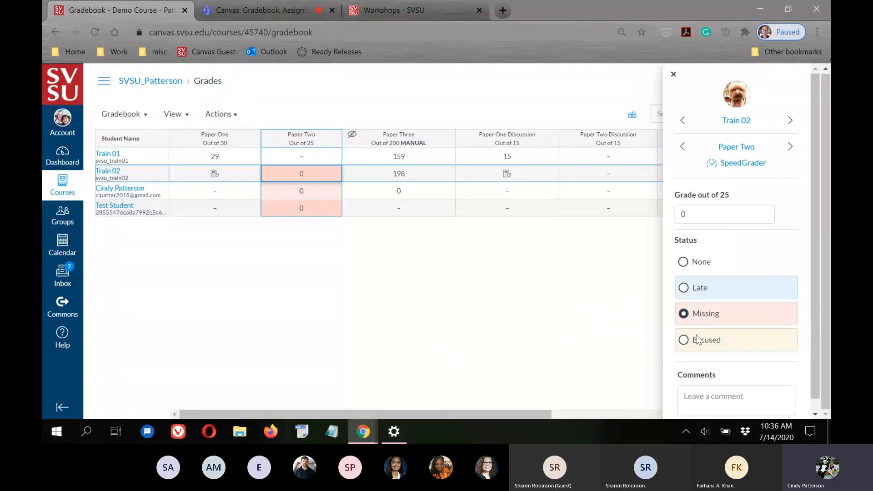
pyautogui.click(683, 341)
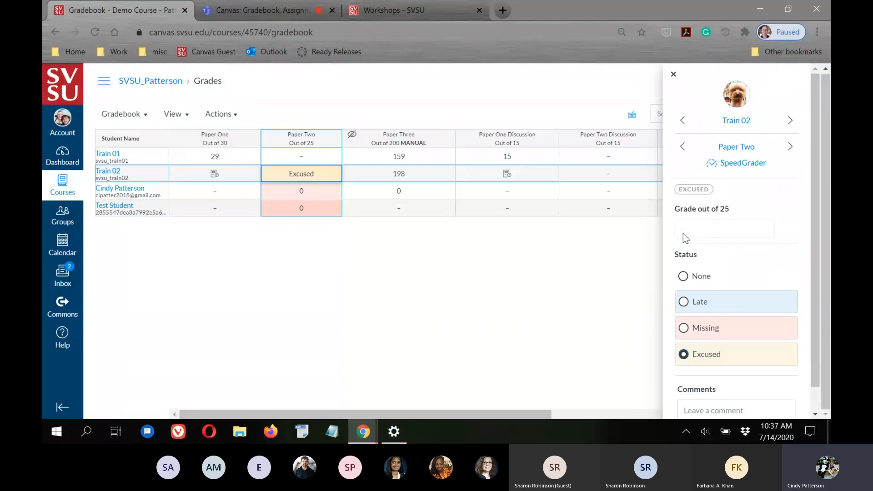
pyautogui.scroll(-1, 695, 210)
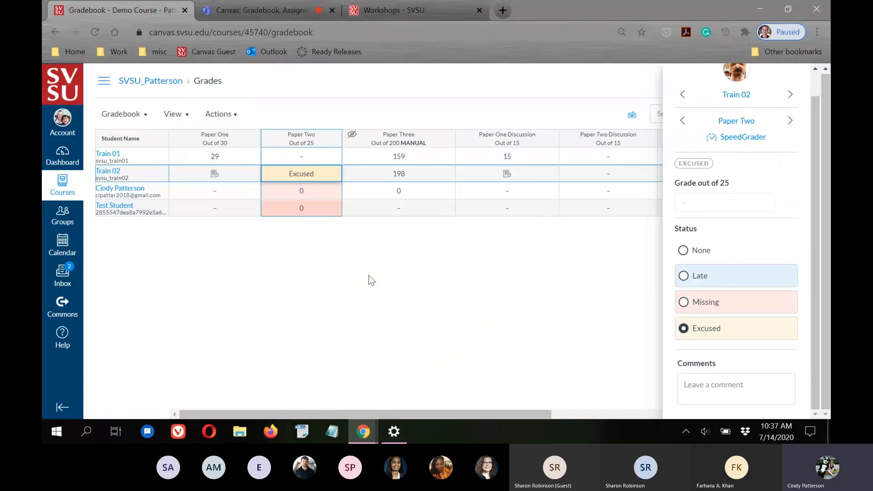
pyautogui.click(370, 279)
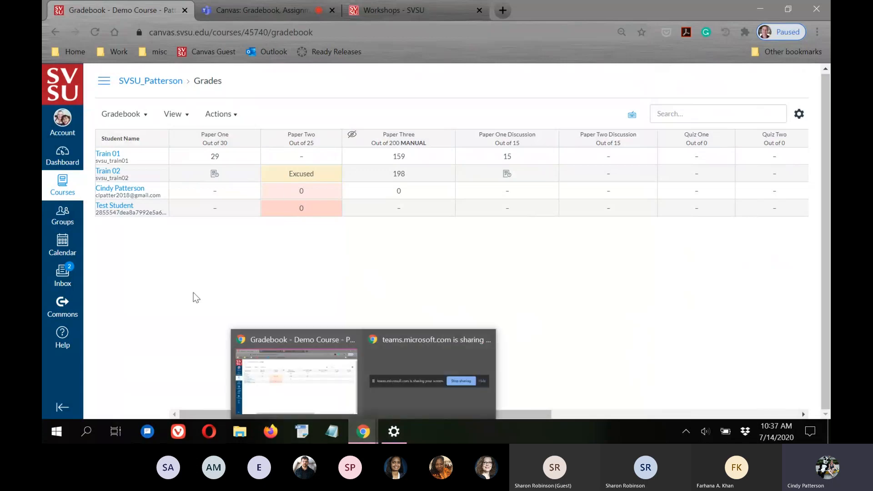
pyautogui.click(332, 139)
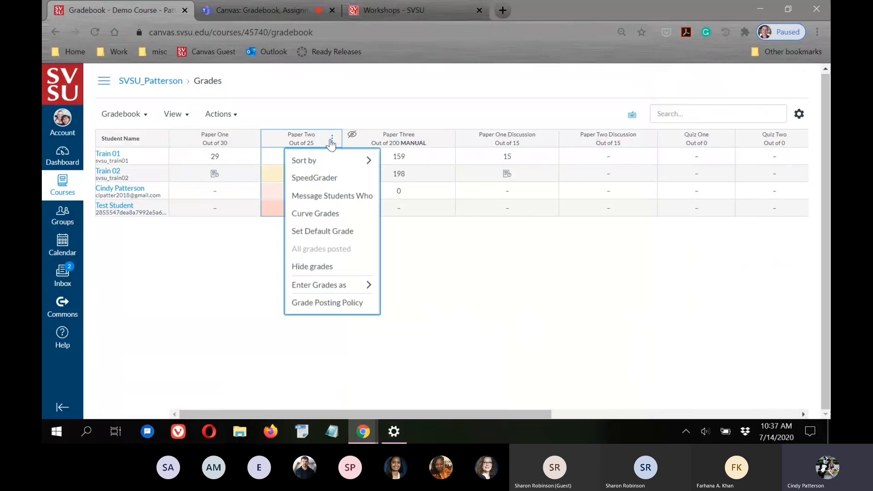
pyautogui.moveTo(334, 290)
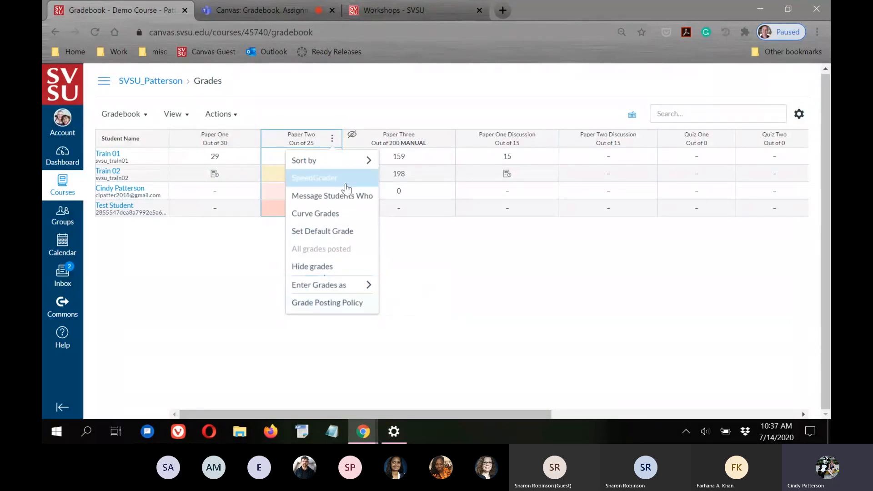
pyautogui.click(464, 330)
pyautogui.click(318, 157)
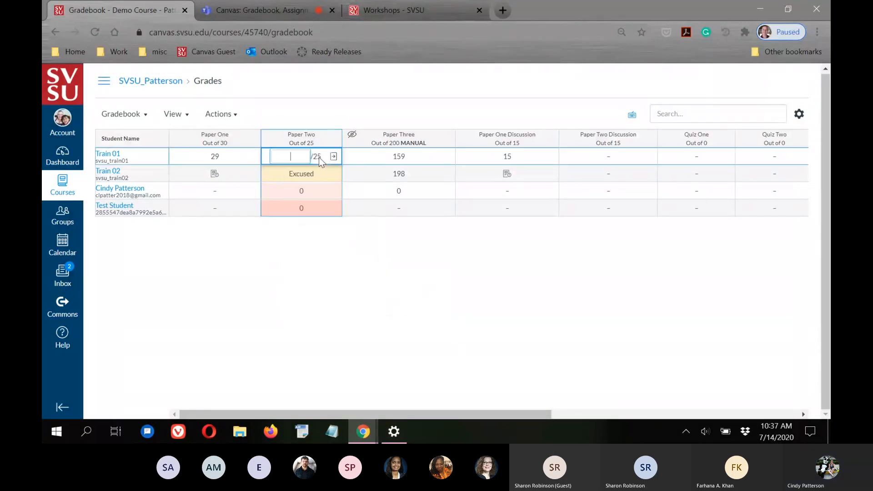
pyautogui.press('Escape')
pyautogui.press('c')
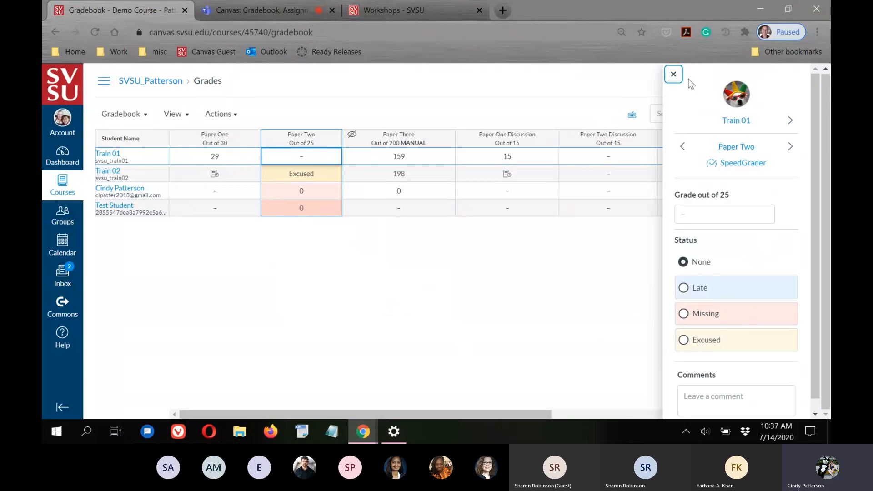
pyautogui.click(673, 74)
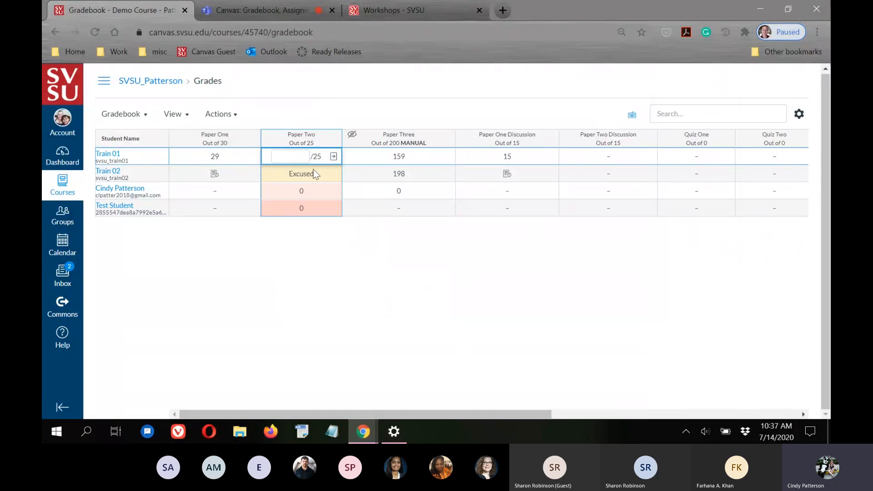
pyautogui.click(323, 276)
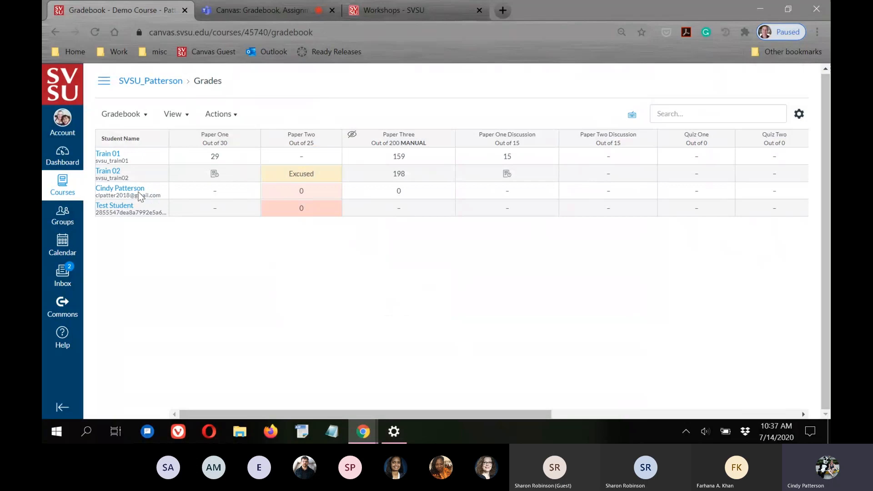
pyautogui.moveTo(288, 412); pyautogui.dragTo(310, 413)
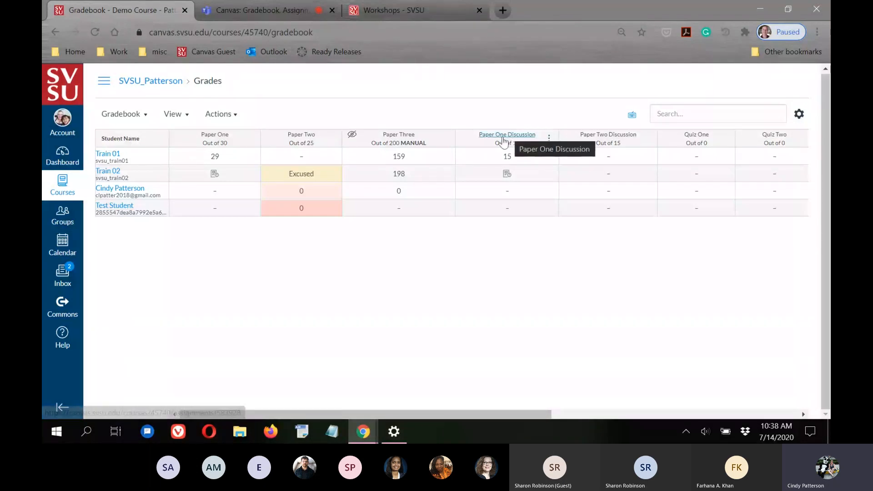
pyautogui.click(548, 139)
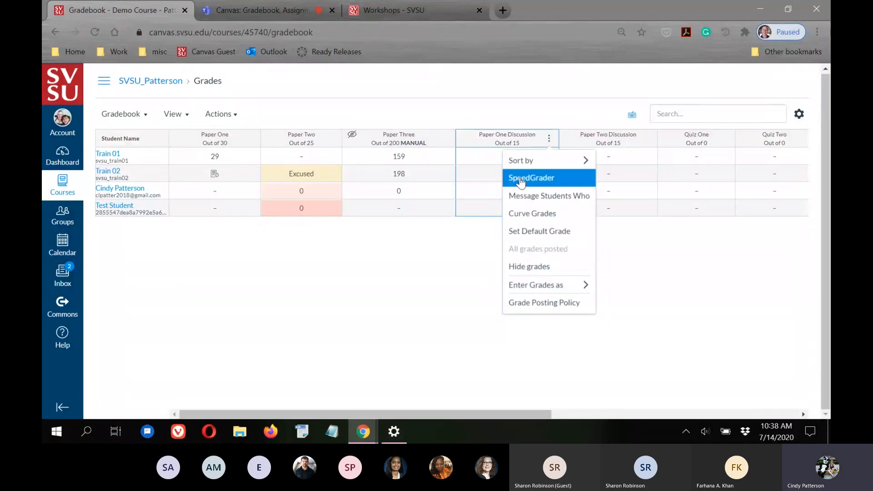
# Review Paper One Discussion in SpeedGrader for Train 01, Train 02 and the third student
pyautogui.click(521, 180)
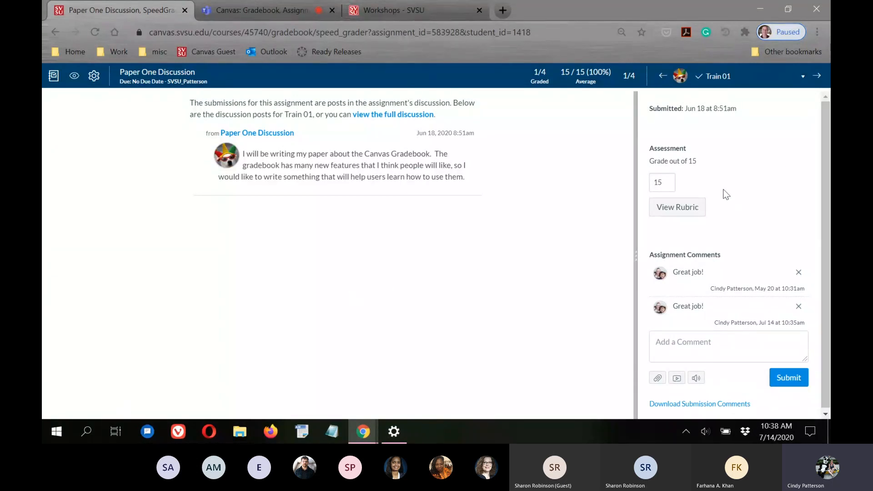
pyautogui.click(662, 182)
pyautogui.click(470, 259)
pyautogui.click(818, 79)
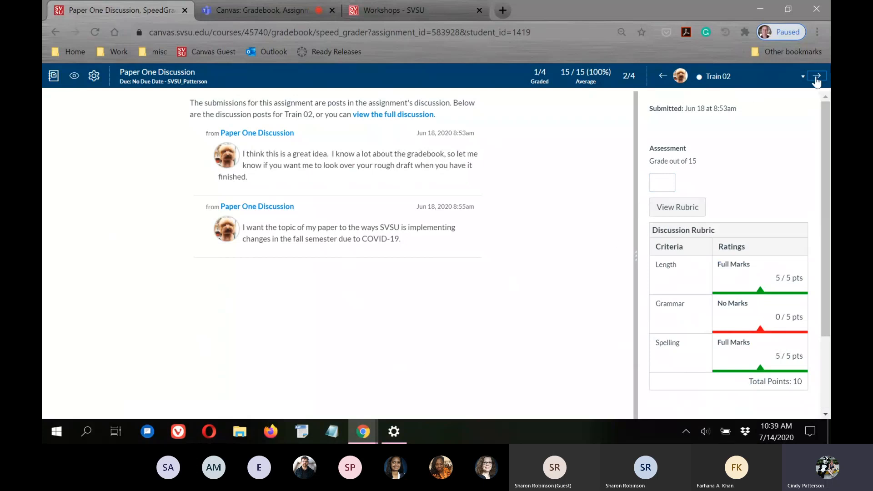
pyautogui.click(816, 76)
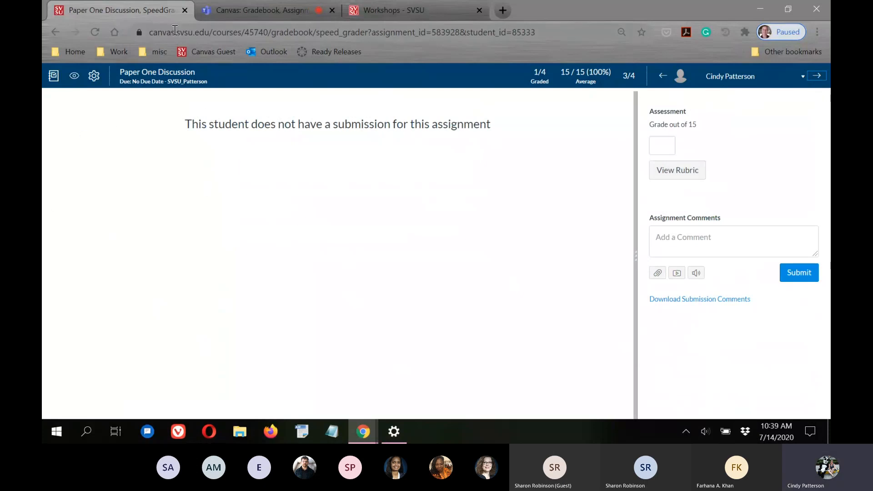
pyautogui.click(53, 77)
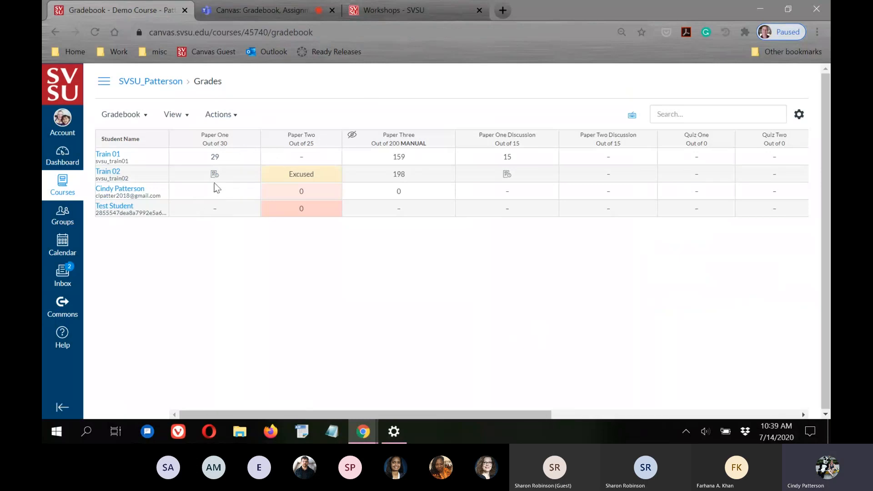
# Open the grade details for Train 01's Paper One grade of 29 and launch SpeedGrader
pyautogui.click(215, 159)
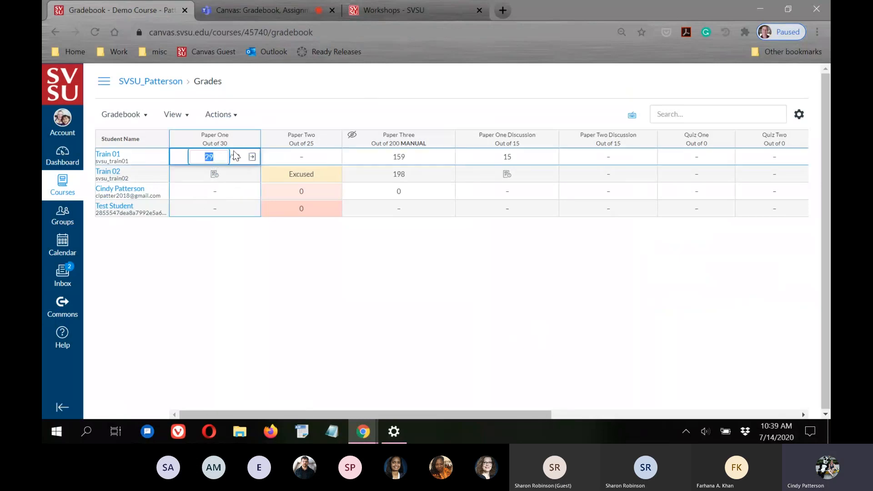
pyautogui.click(252, 157)
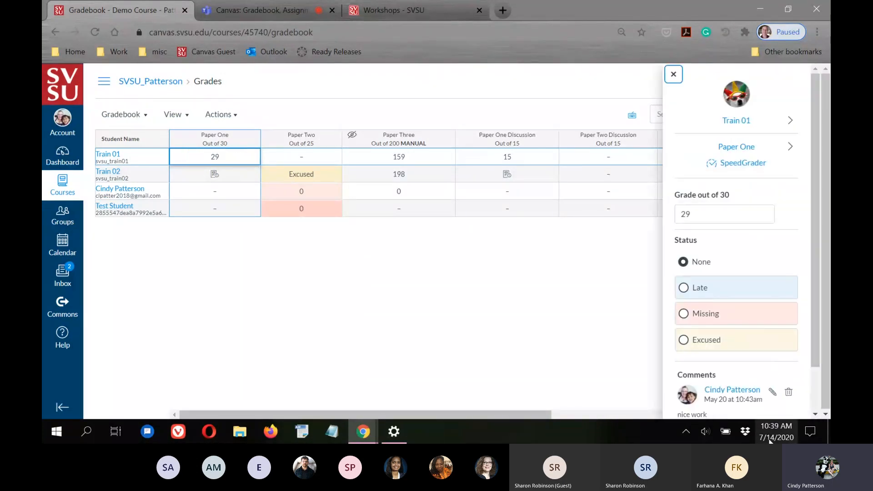
pyautogui.click(741, 162)
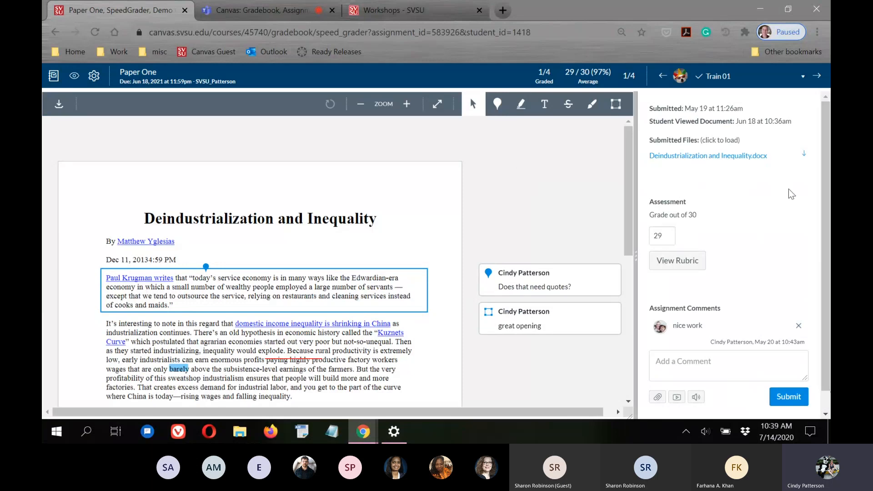
# Scroll through Train 01's annotated Paper One essay and back to the top
pyautogui.scroll(-1, 259, 150)
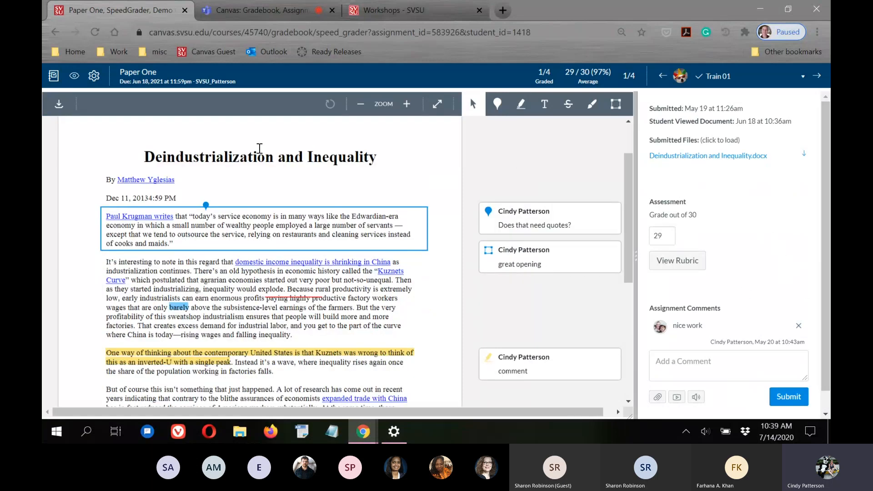
pyautogui.scroll(-1, 291, 209)
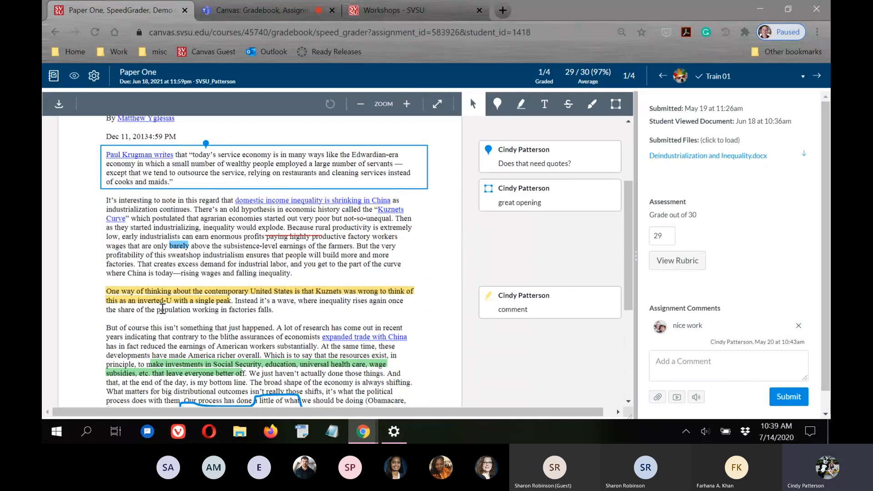
pyautogui.scroll(2, 414, 269)
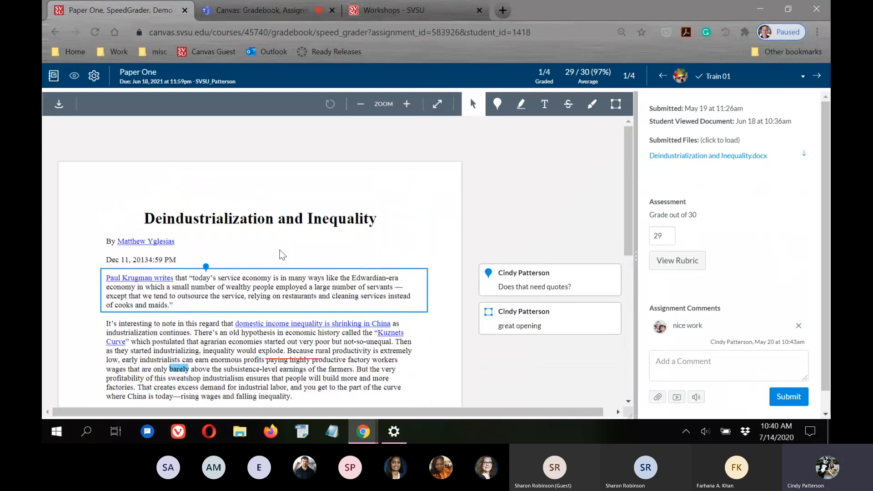
pyautogui.scroll(-1, 395, 225)
pyautogui.scroll(-1, 394, 225)
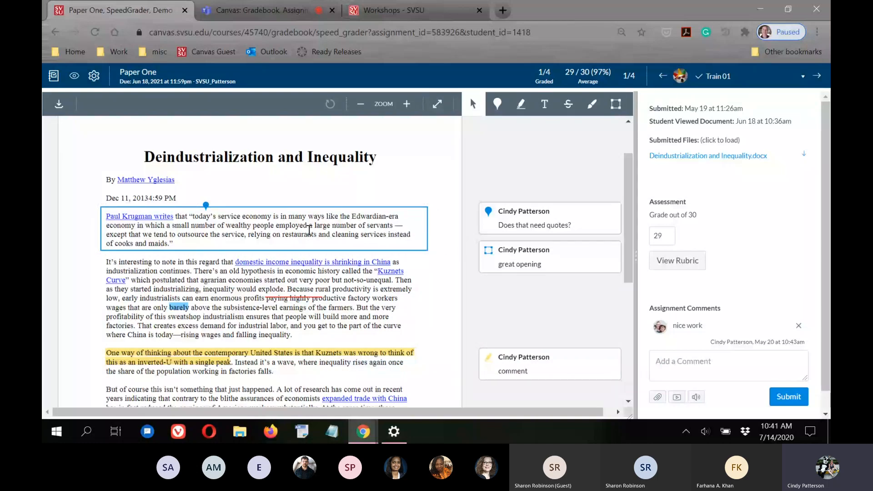
pyautogui.scroll(-1, 309, 231)
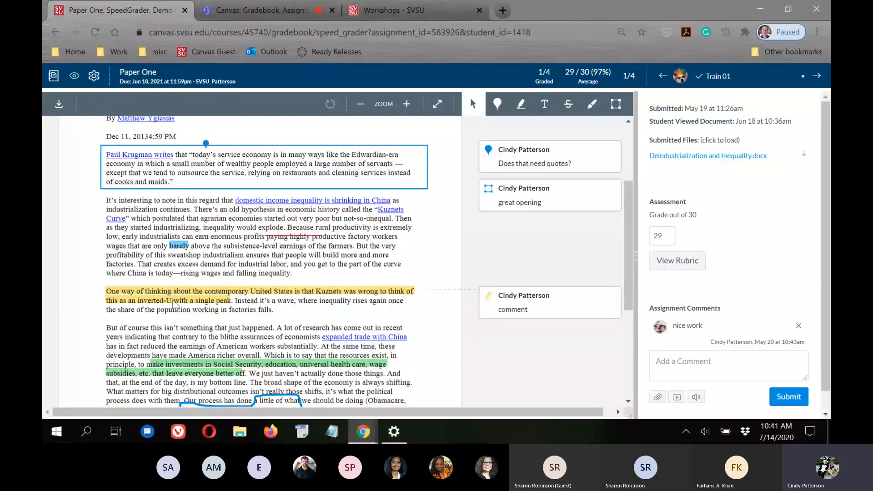
pyautogui.scroll(-3, 411, 263)
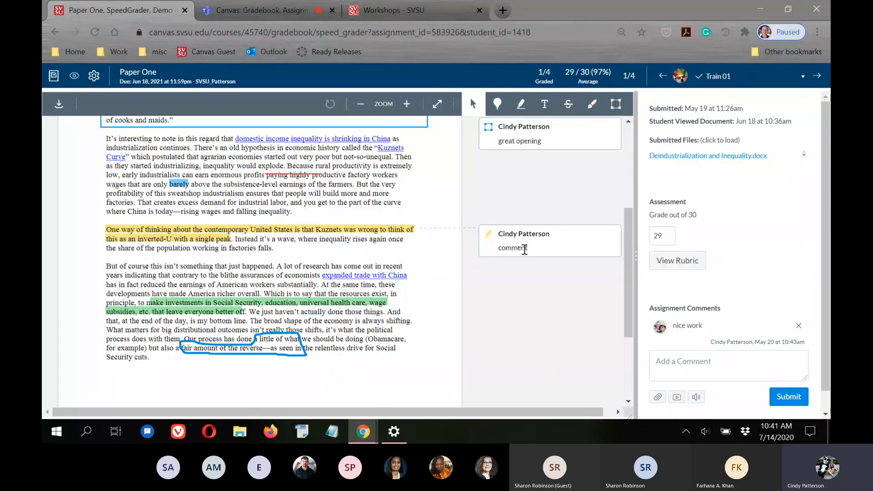
pyautogui.scroll(-1, 528, 266)
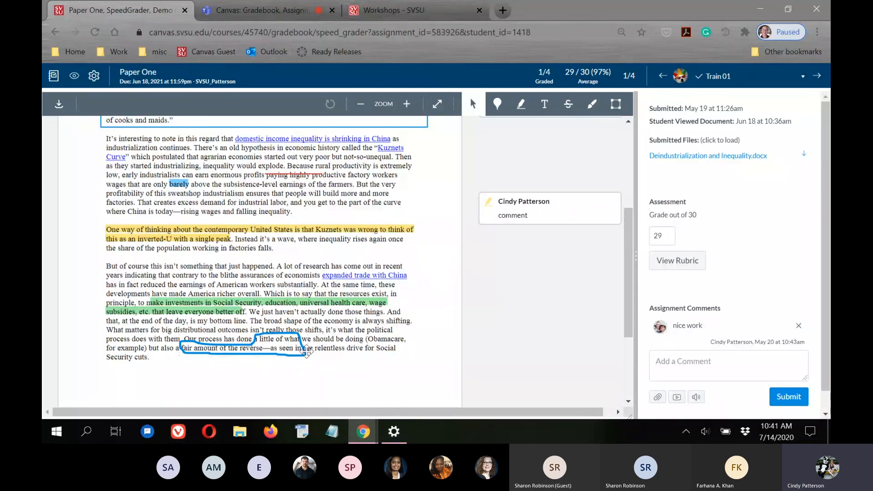
pyautogui.scroll(-3, 481, 263)
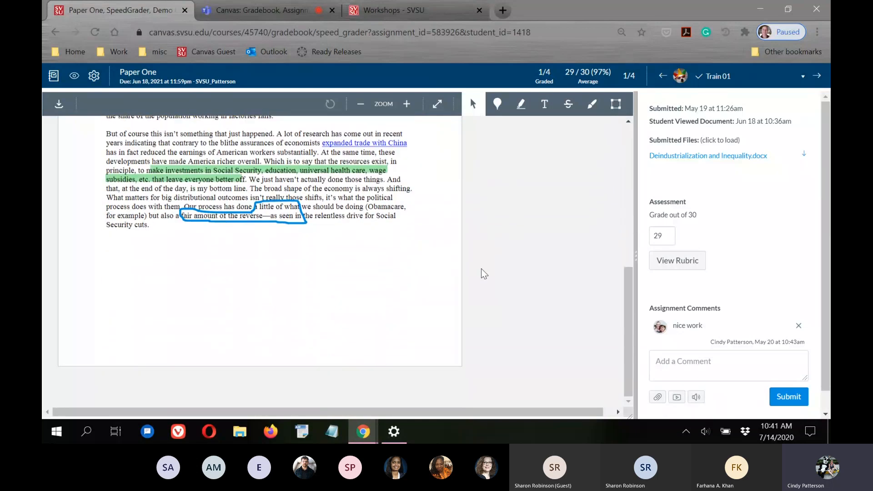
pyautogui.scroll(5, 86, 225)
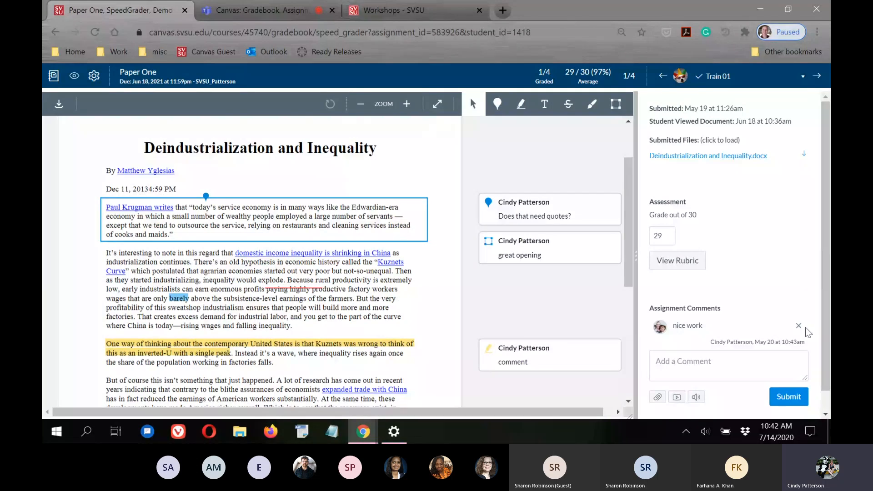
# Focus Train 01's grade of 29 and show the list of the four students
pyautogui.click(654, 236)
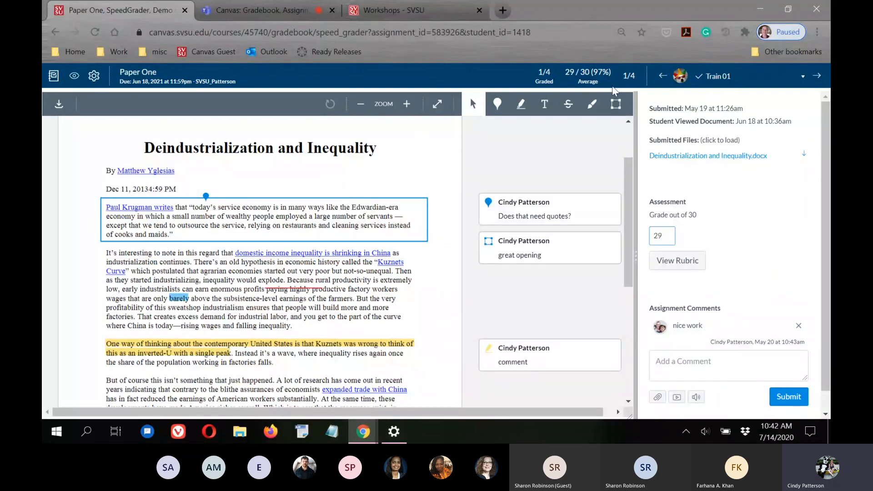
pyautogui.click(803, 78)
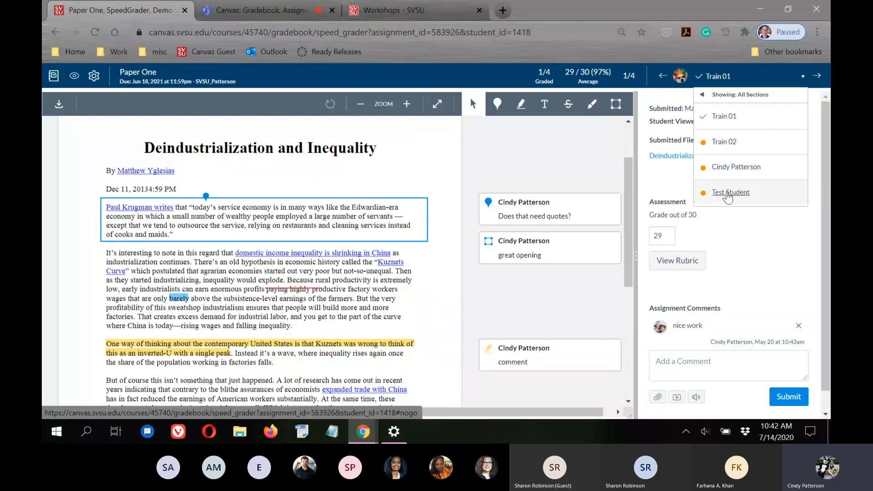
# Switch to Train 02 and scroll through the four-page Canvas Direct Share submission
pyautogui.click(725, 143)
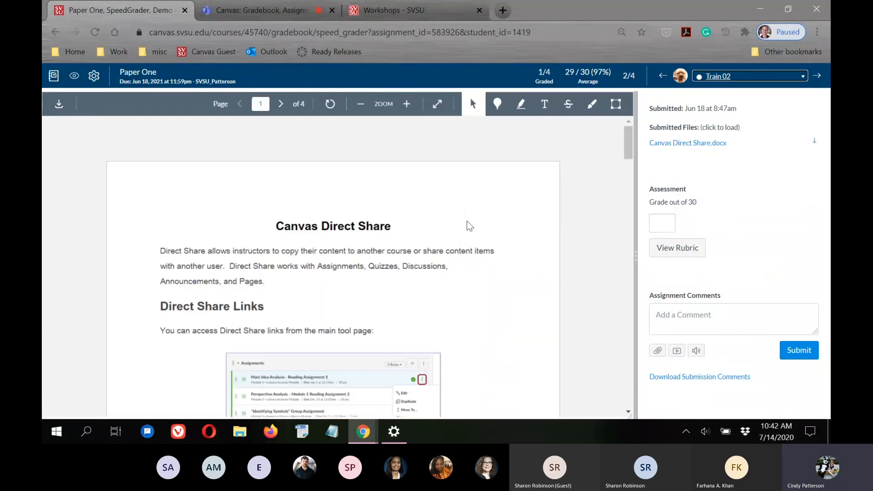
pyautogui.scroll(-20, 469, 212)
pyautogui.scroll(20, 456, 273)
pyautogui.scroll(-1, 581, 291)
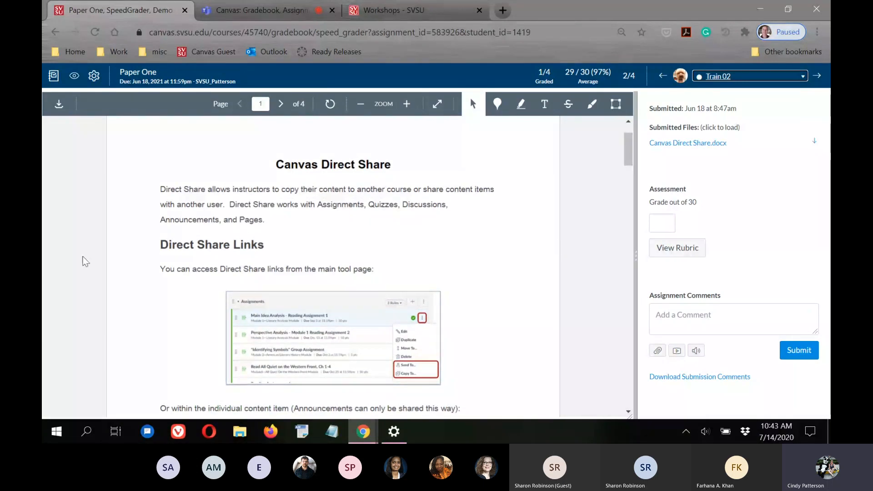
pyautogui.scroll(-15, 545, 240)
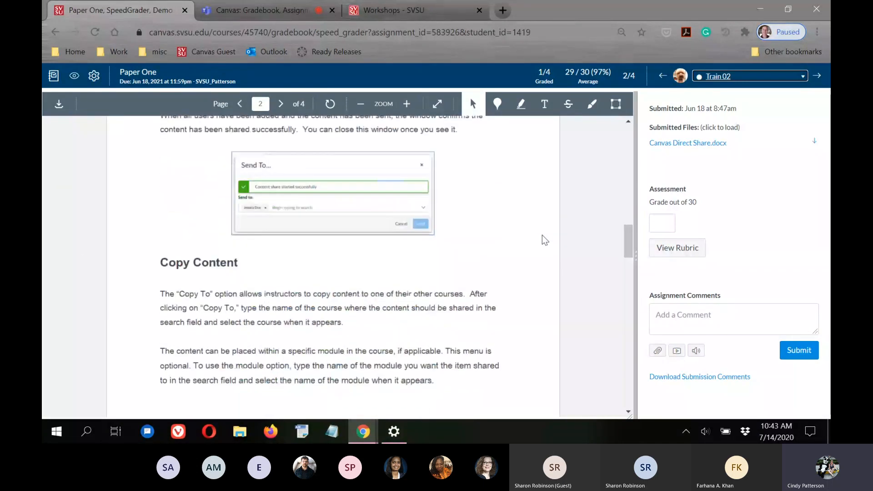
pyautogui.scroll(-15, 542, 236)
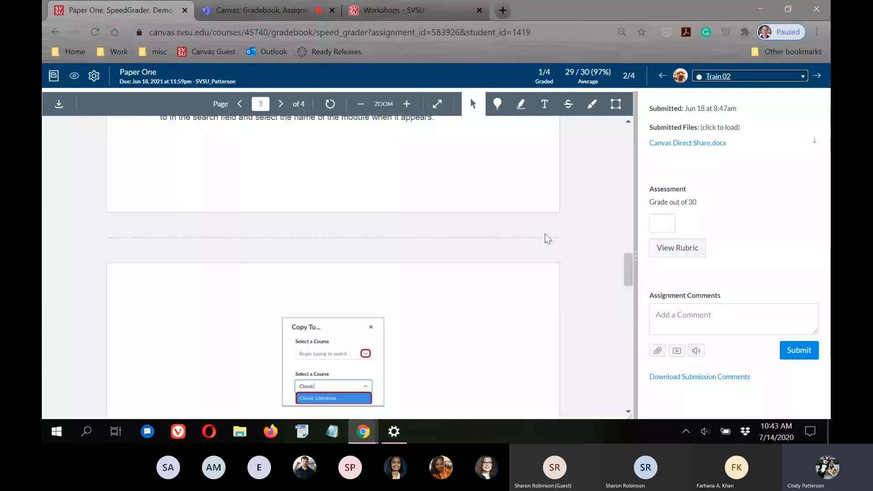
pyautogui.scroll(20, 545, 233)
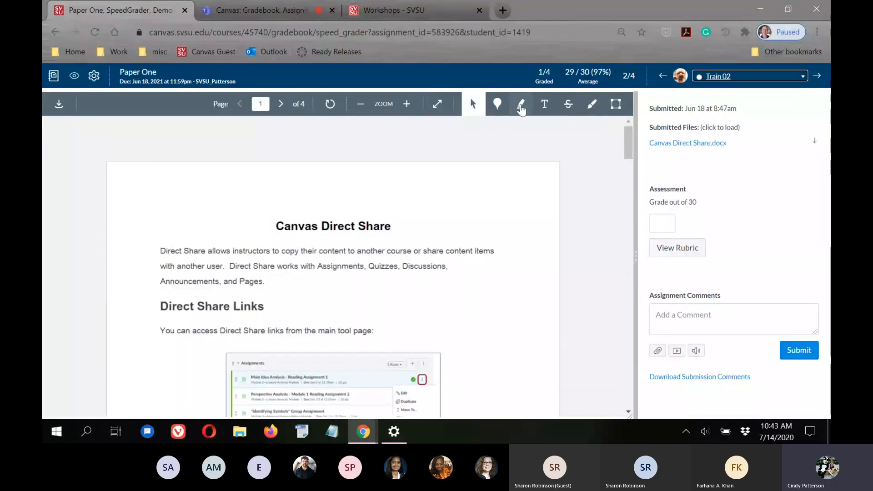
# Pin a magenta point comment 'nice comma' after 'another user.' on page one
pyautogui.click(497, 106)
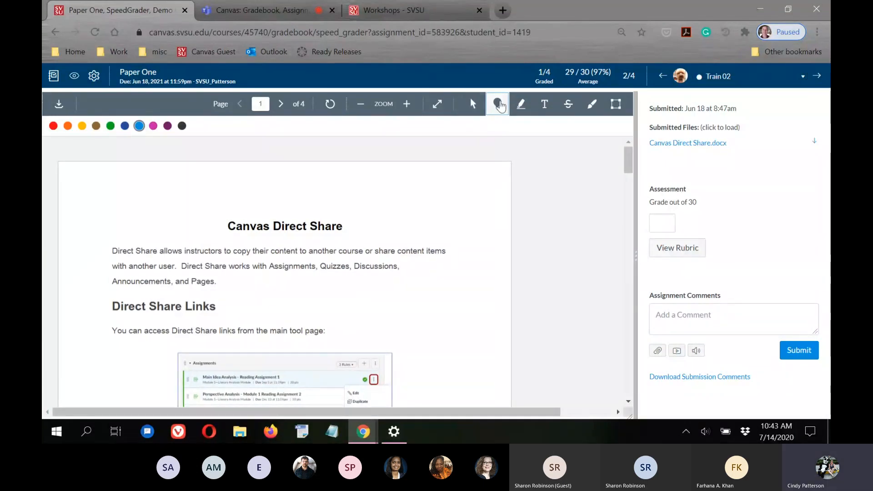
pyautogui.click(153, 125)
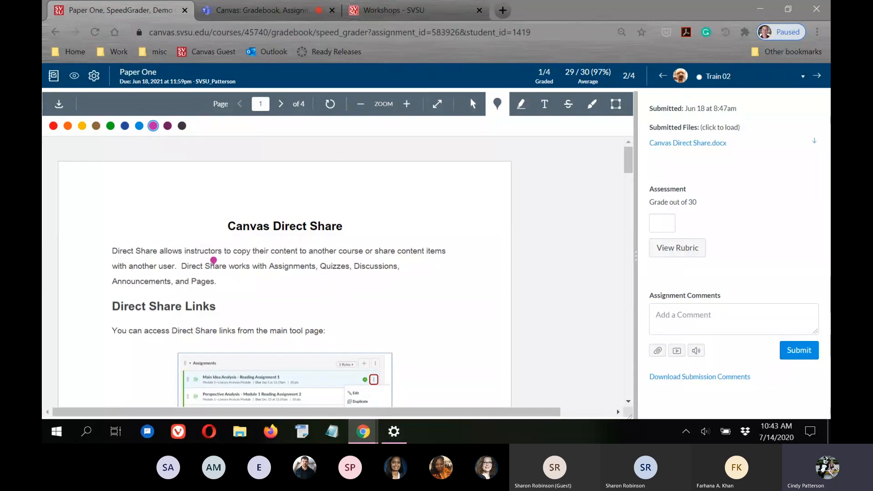
pyautogui.click(173, 275)
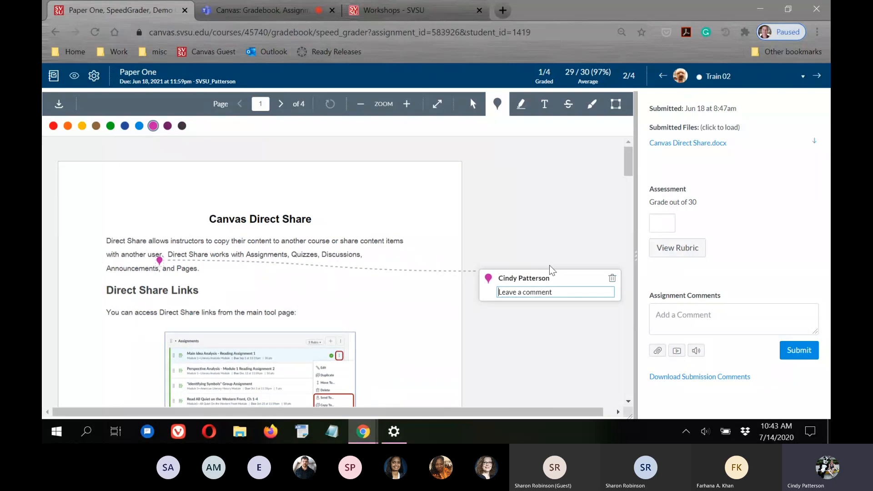
pyautogui.write('nice comma')
pyautogui.press('Return')
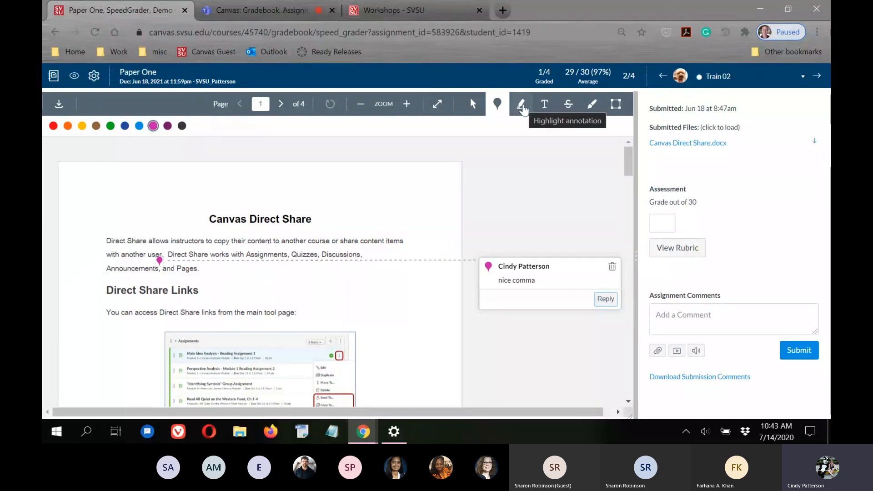
# Highlight the Canvas Direct Share heading in orange, leaving its comment empty
pyautogui.click(522, 106)
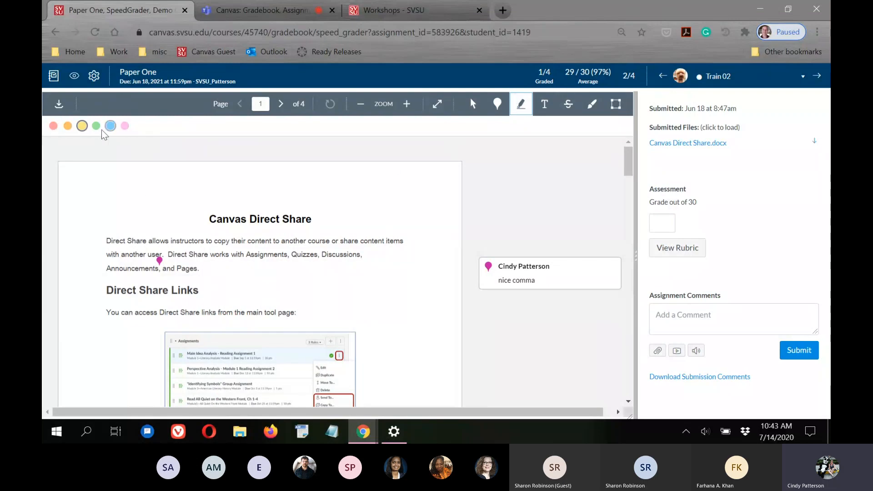
pyautogui.click(67, 125)
pyautogui.moveTo(208, 217); pyautogui.dragTo(325, 217)
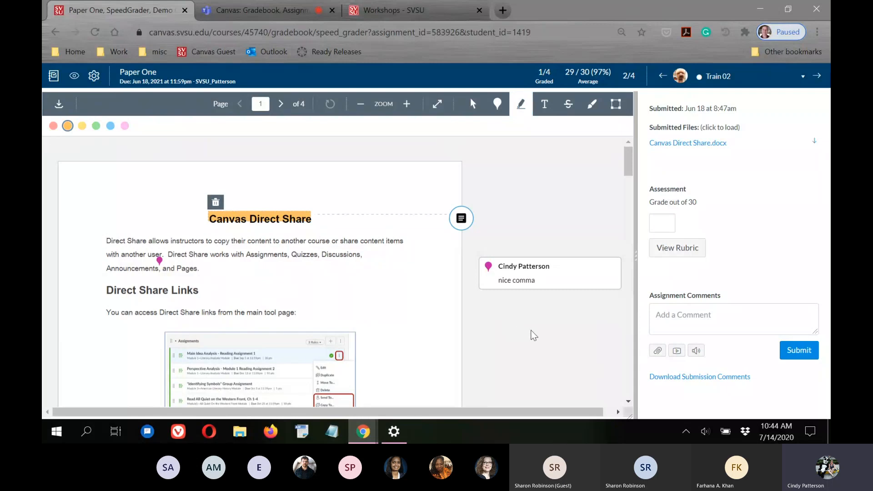
pyautogui.click(461, 220)
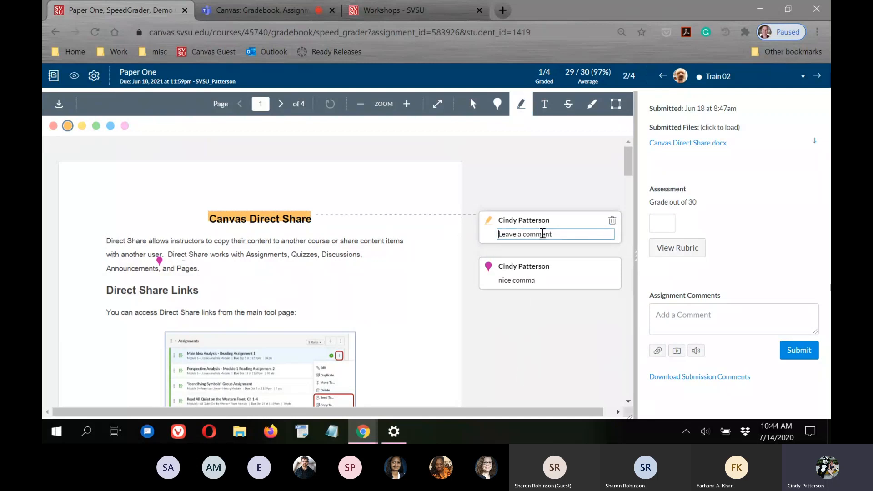
pyautogui.click(572, 340)
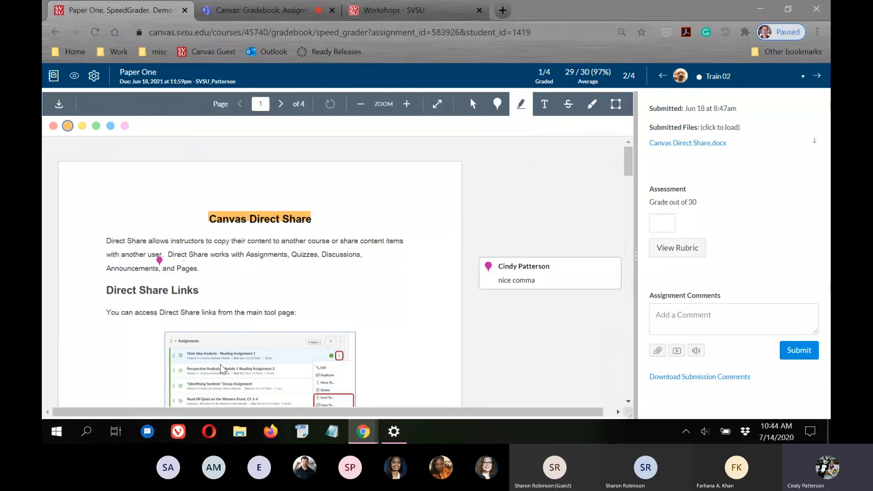
# Reopen the 'nice comma' comment and collapse it again
pyautogui.scroll(-3, 343, 282)
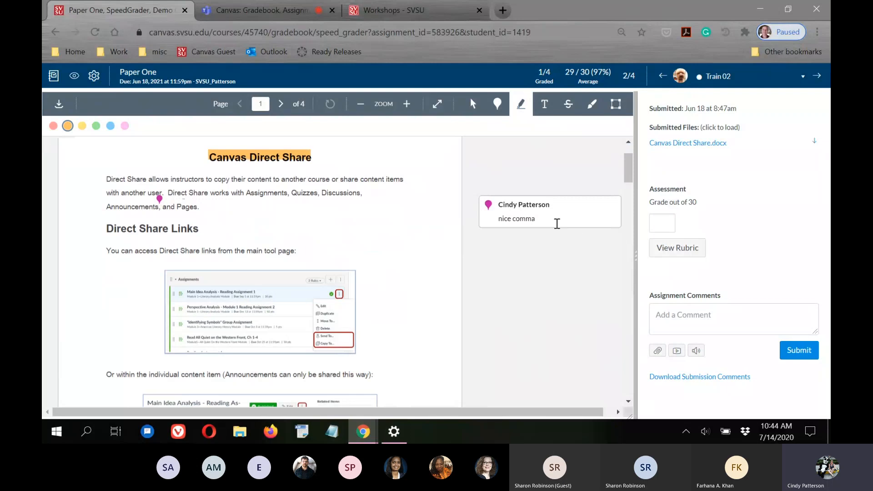
pyautogui.click(559, 218)
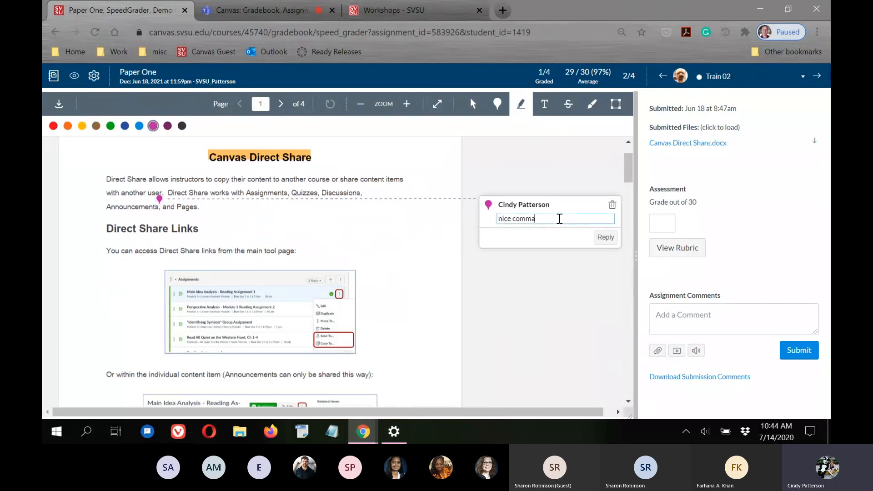
pyautogui.click(500, 337)
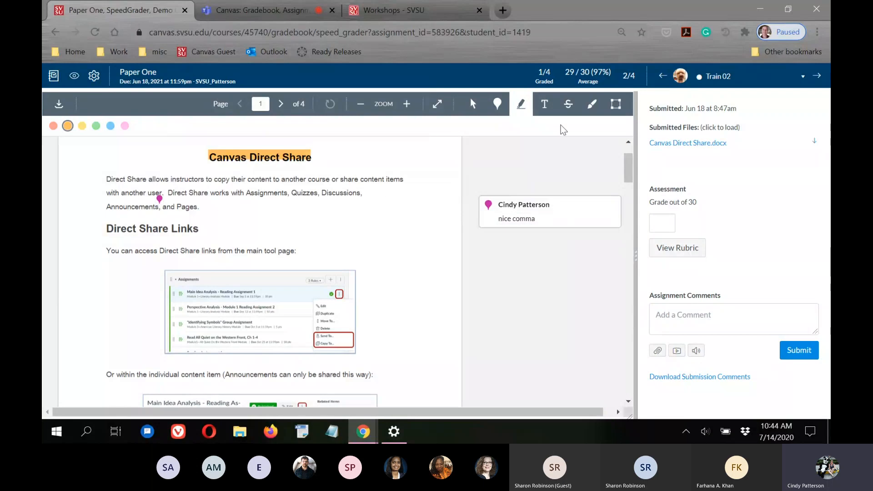
pyautogui.click(569, 106)
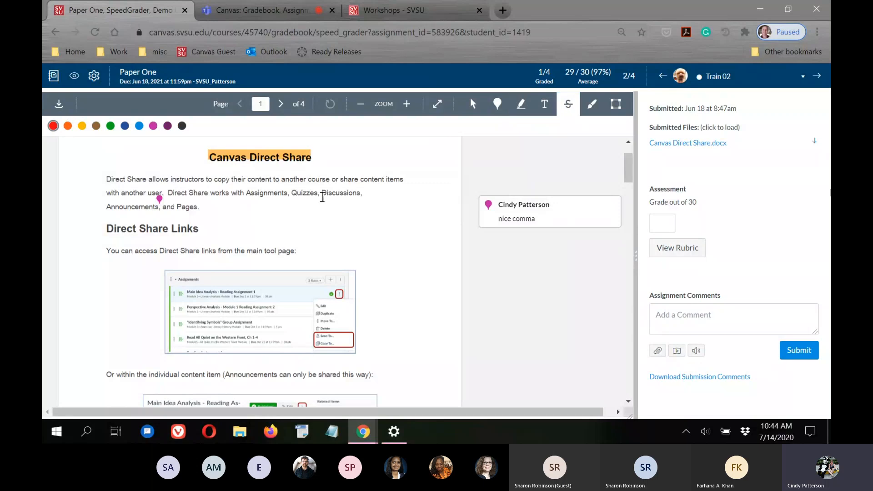
# Strike through 'Quizzes, Discussions,' and attach the comment 'not needed'
pyautogui.moveTo(293, 192); pyautogui.dragTo(370, 192)
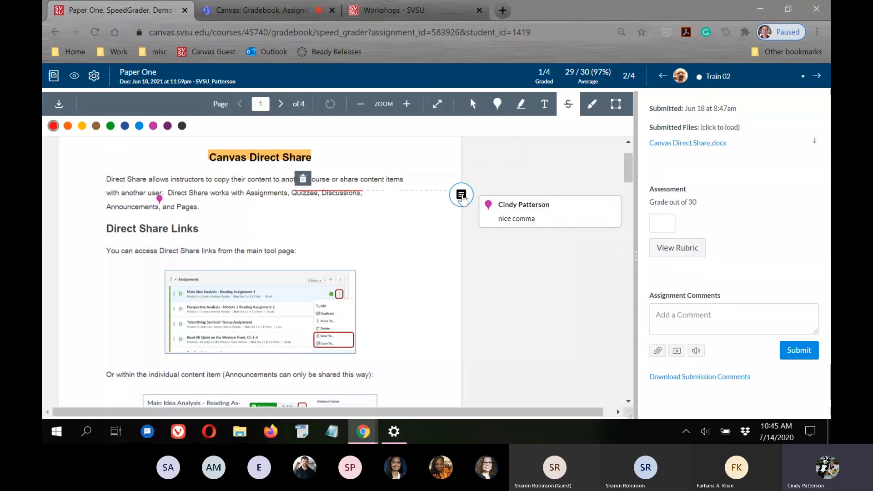
pyautogui.click(462, 197)
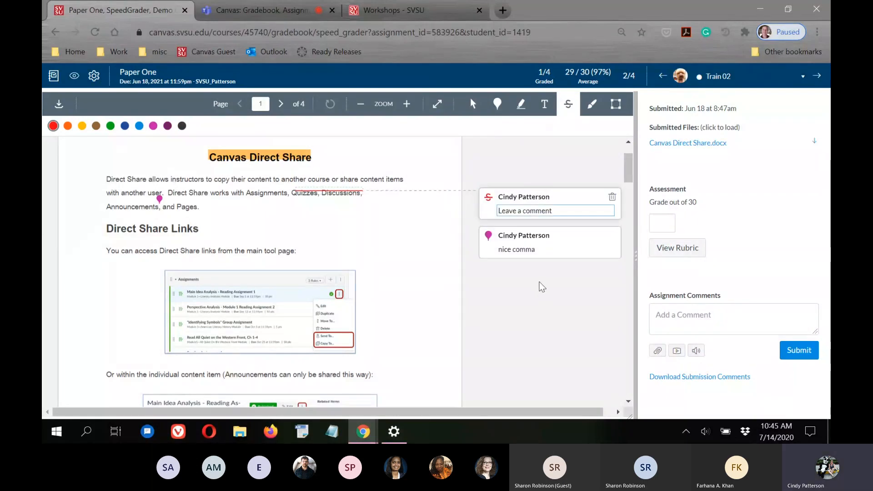
pyautogui.write('not needed')
pyautogui.press('Return')
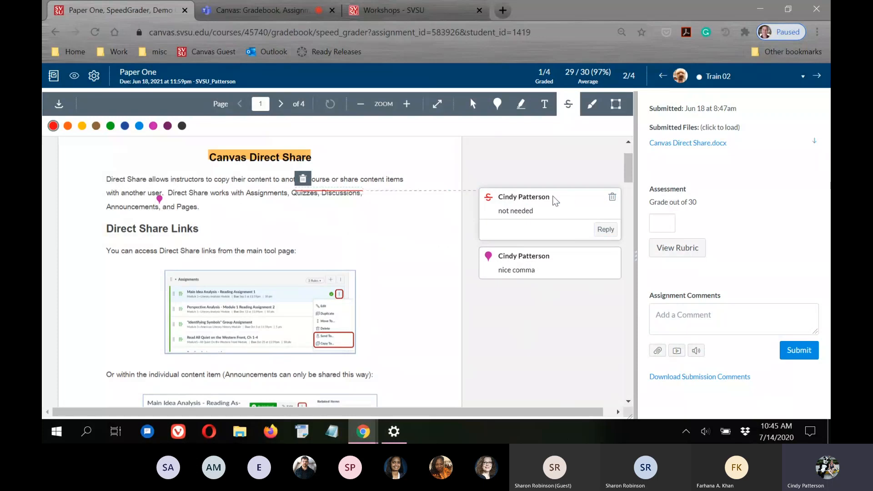
pyautogui.click(314, 194)
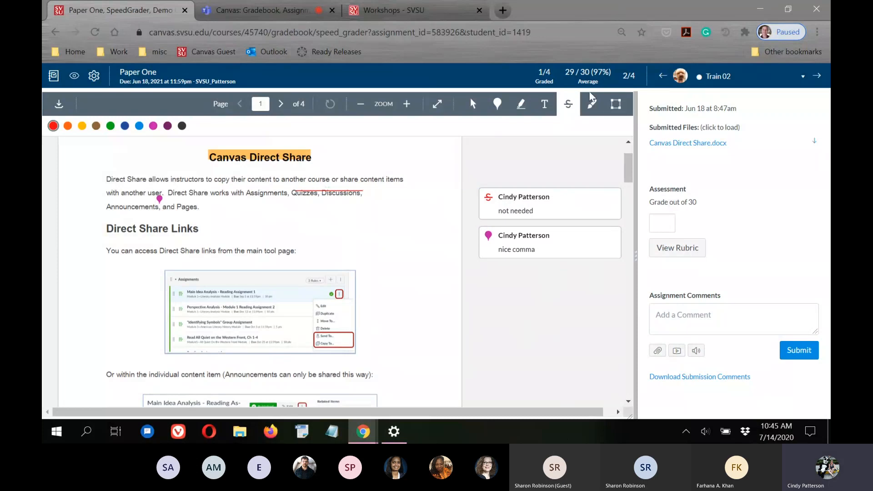
# Circle 'You can access Direct Share' with a freehand ink loop commented 'ok'
pyautogui.click(591, 105)
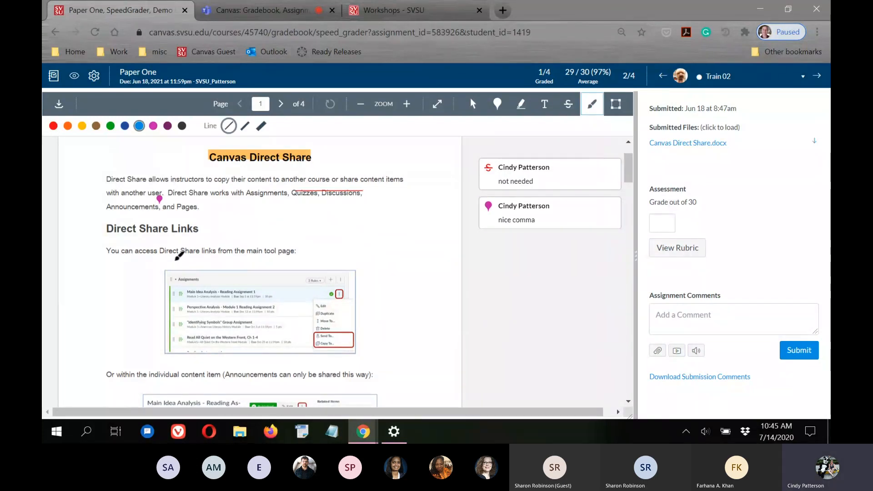
pyautogui.moveTo(173, 258)
pyautogui.mouseDown()
pyautogui.moveTo(97, 250)
pyautogui.moveTo(208, 245)
pyautogui.moveTo(172, 257)
pyautogui.mouseUp()
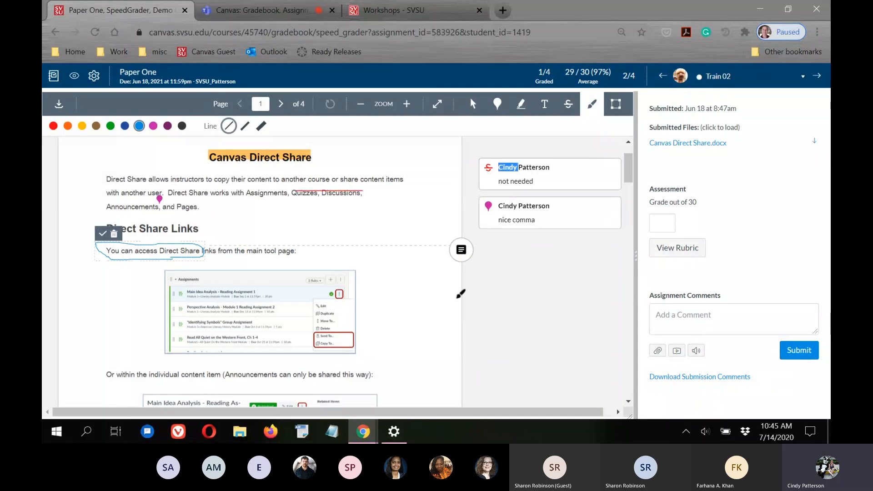
pyautogui.doubleClick(524, 290)
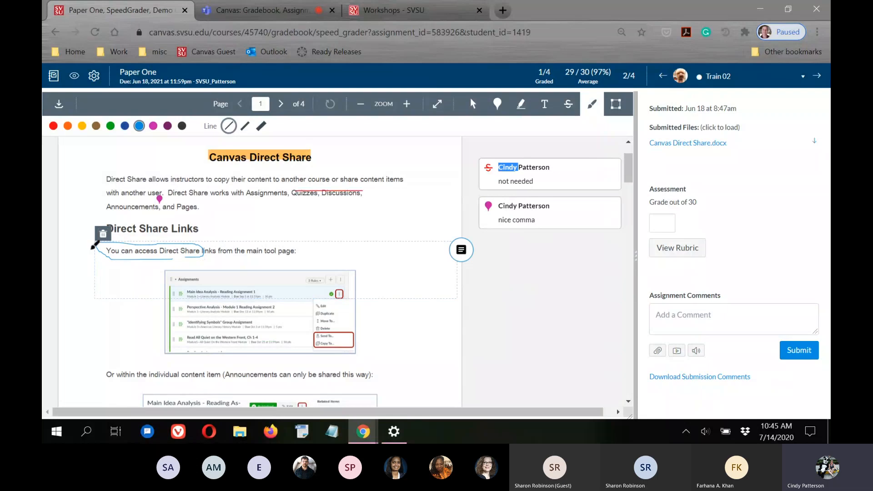
pyautogui.click(528, 320)
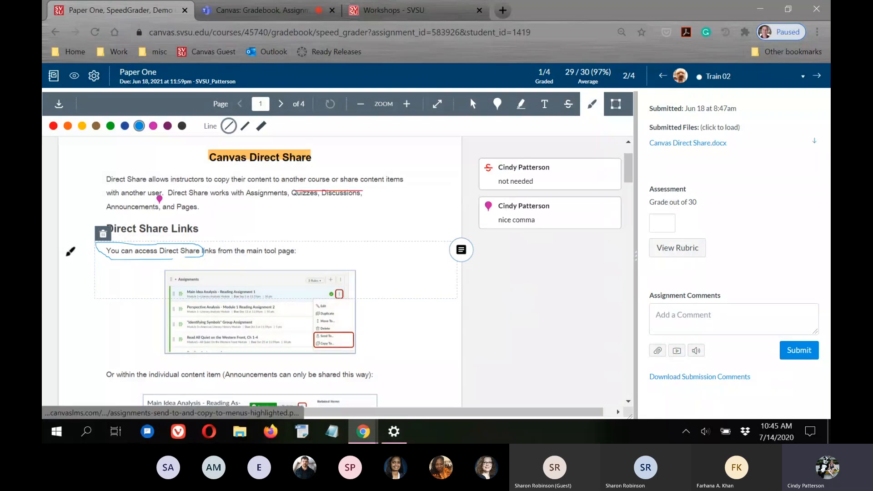
pyautogui.click(461, 253)
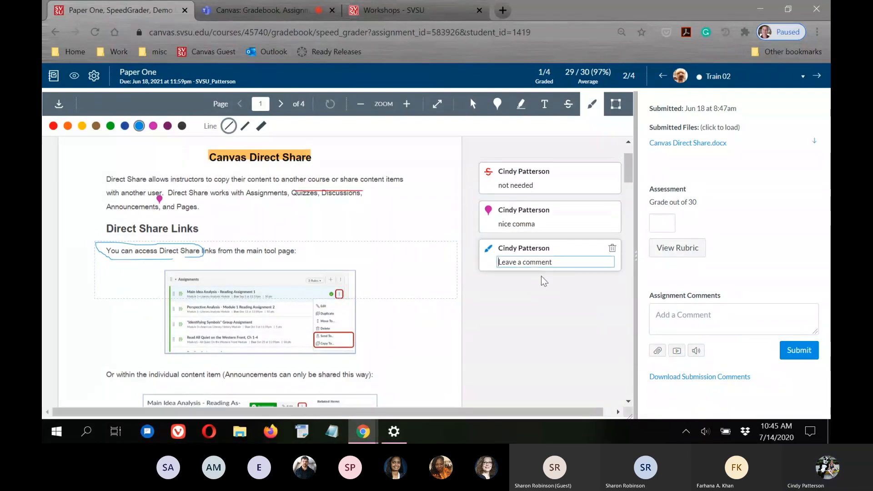
pyautogui.write('ok')
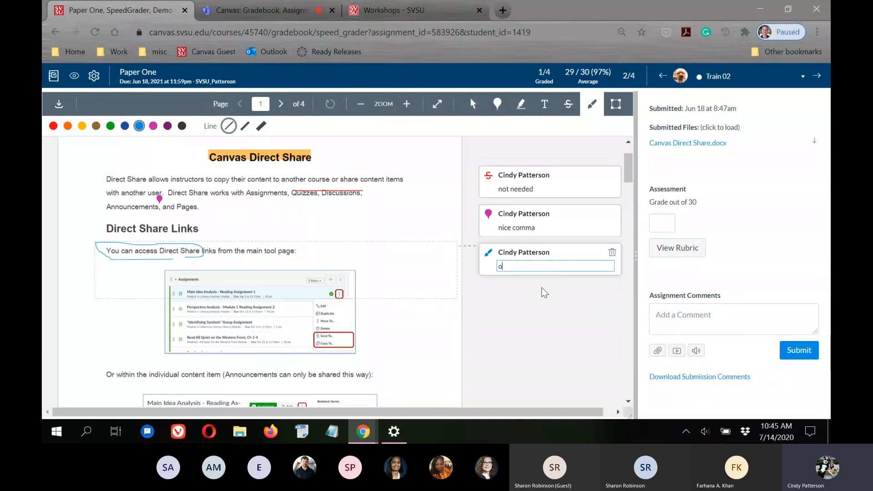
pyautogui.press('Return')
pyautogui.tripleClick(541, 304)
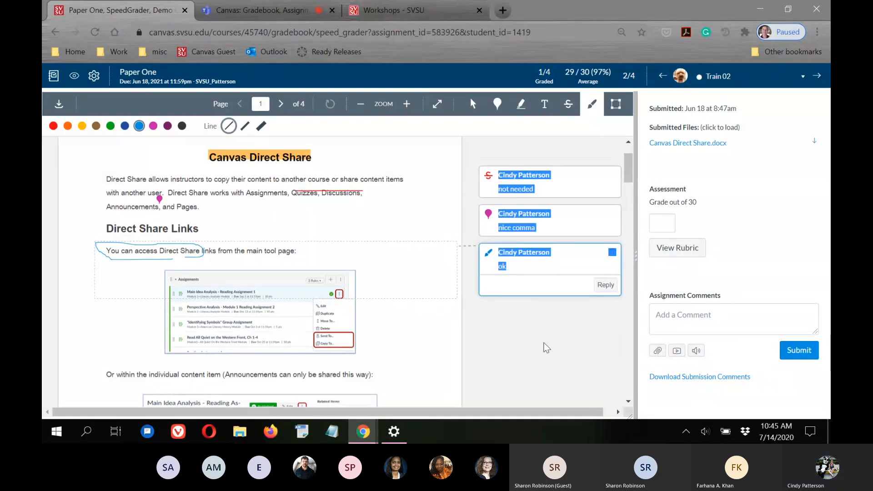
pyautogui.click(564, 352)
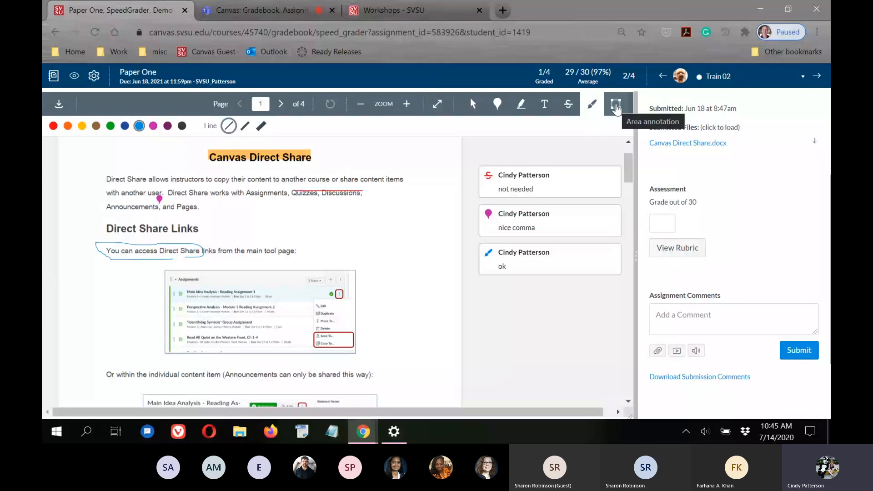
# Box the Note paragraph with an area annotation commented 'nice paragraph'
pyautogui.click(616, 109)
pyautogui.scroll(-4, 414, 281)
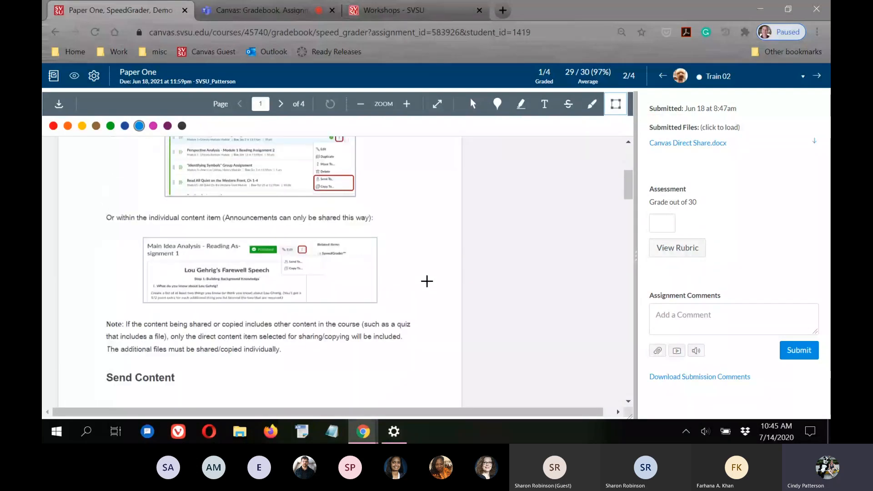
pyautogui.scroll(-2, 426, 281)
pyautogui.moveTo(92, 225); pyautogui.dragTo(440, 272)
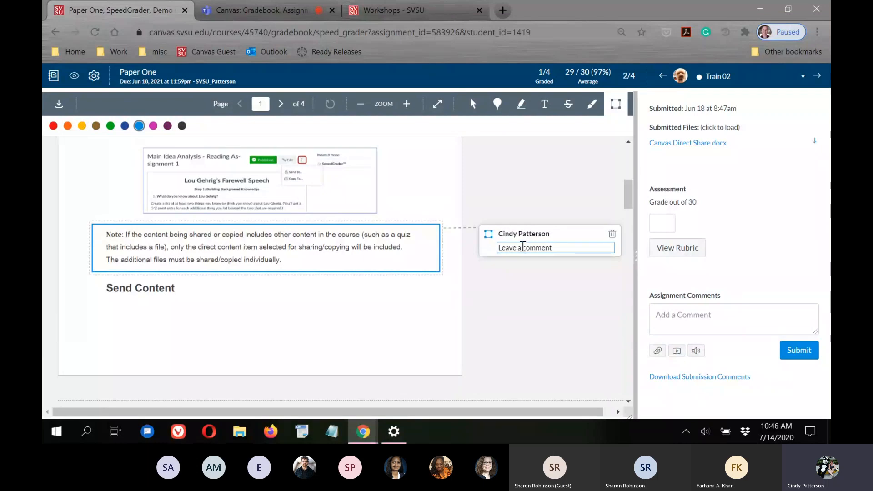
pyautogui.write('nice paragr')
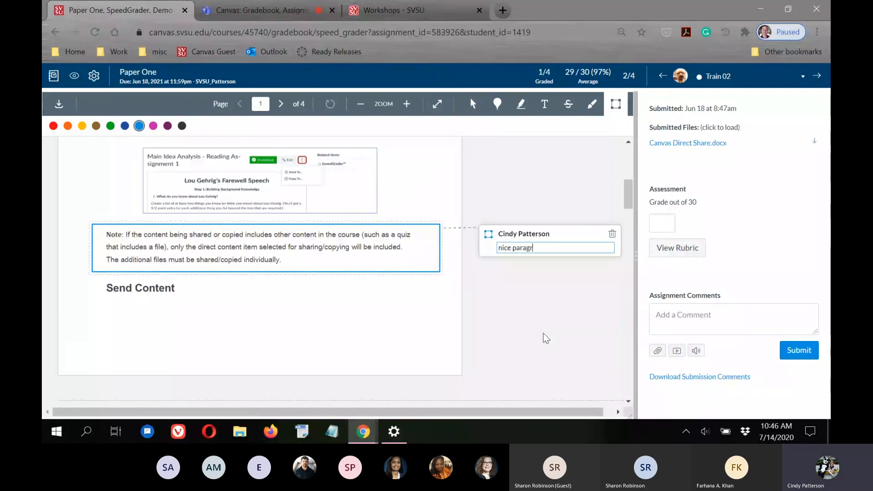
pyautogui.write('aph')
pyautogui.press('Return')
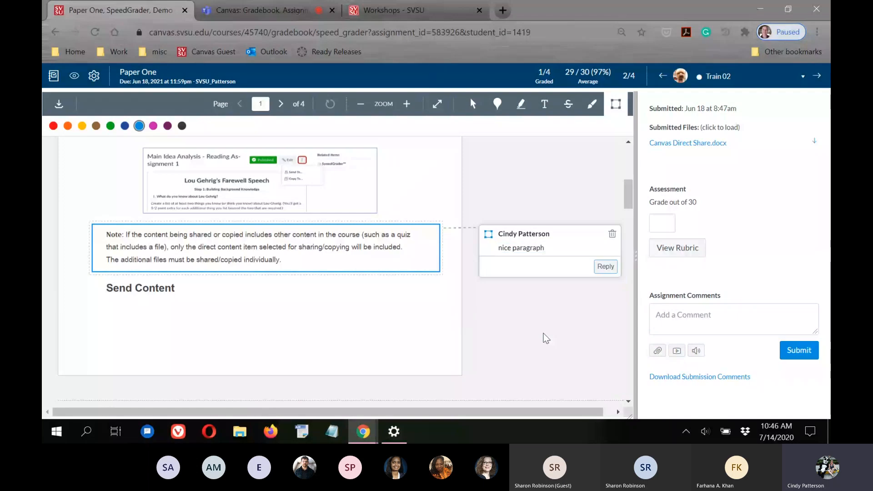
# Delete the stray empty box drawn beside the Send Content heading
pyautogui.moveTo(245, 341)
pyautogui.mouseDown()
pyautogui.moveTo(418, 345)
pyautogui.moveTo(387, 374)
pyautogui.mouseUp()
pyautogui.moveTo(326, 372); pyautogui.dragTo(357, 288)
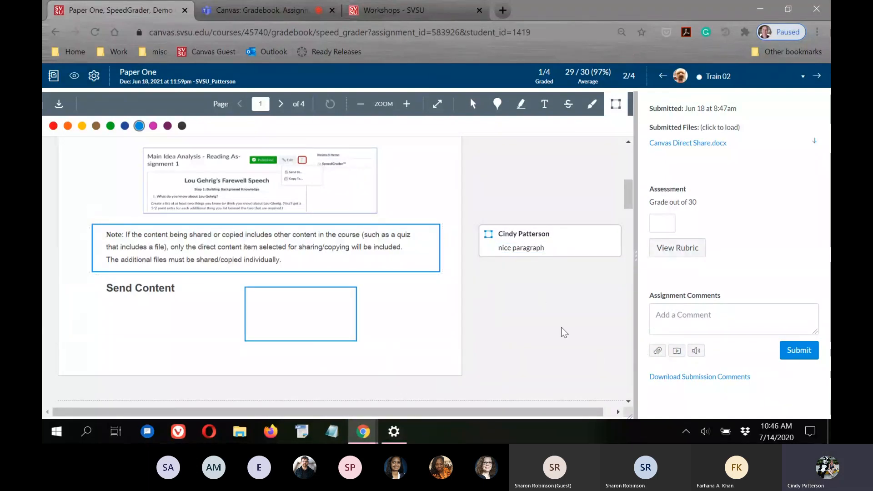
pyautogui.scroll(5, 432, 308)
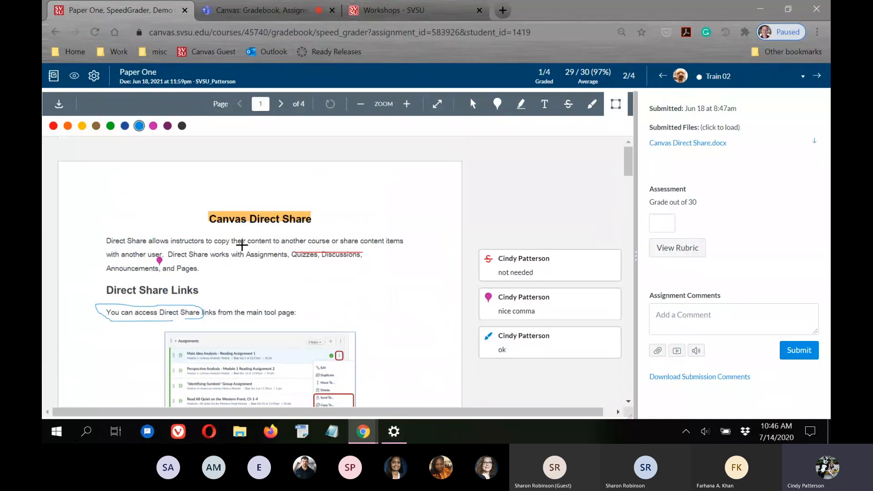
pyautogui.scroll(-5, 277, 312)
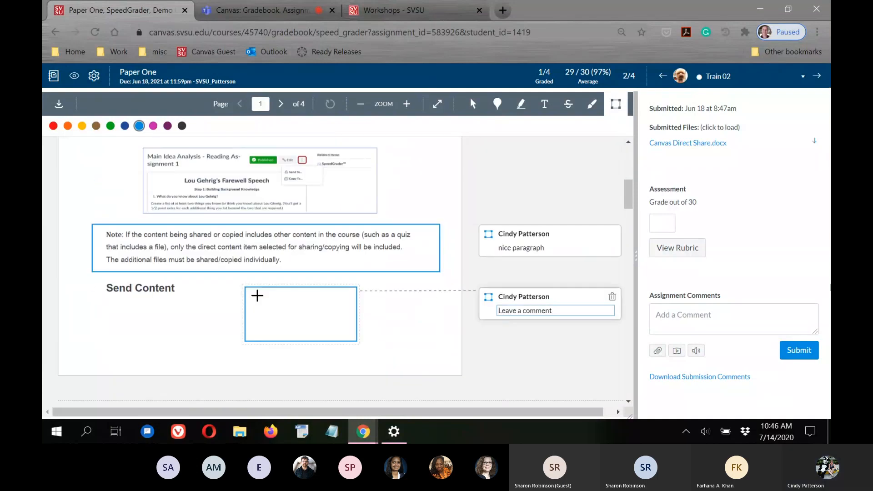
pyautogui.click(679, 313)
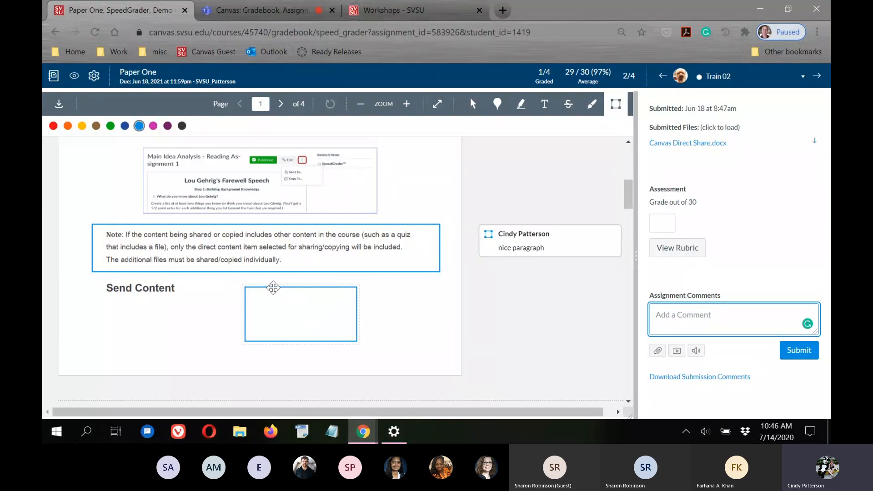
pyautogui.click(274, 288)
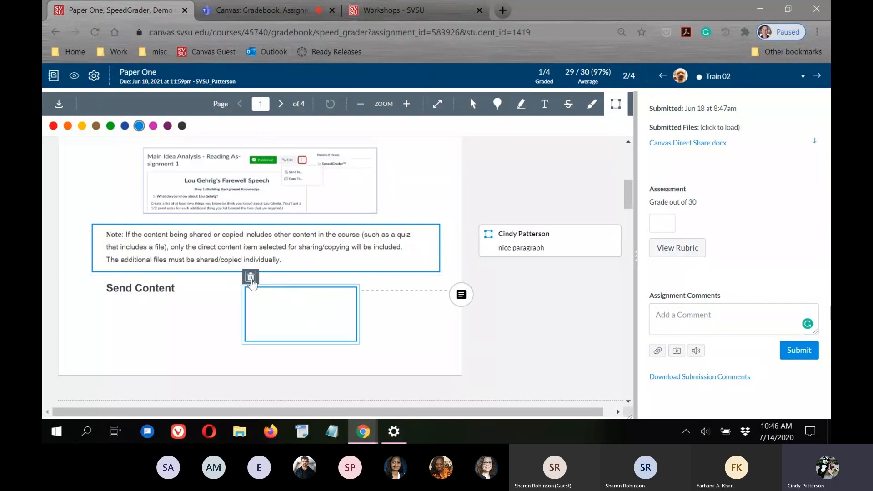
pyautogui.click(251, 278)
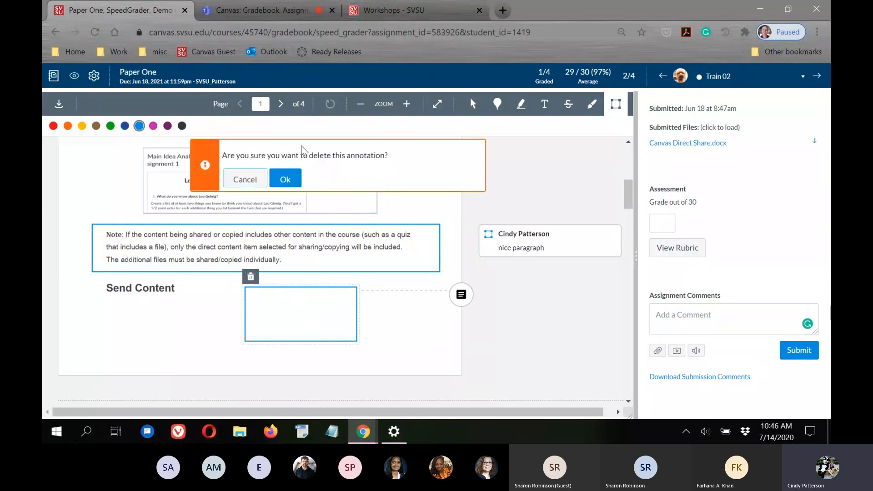
pyautogui.click(298, 178)
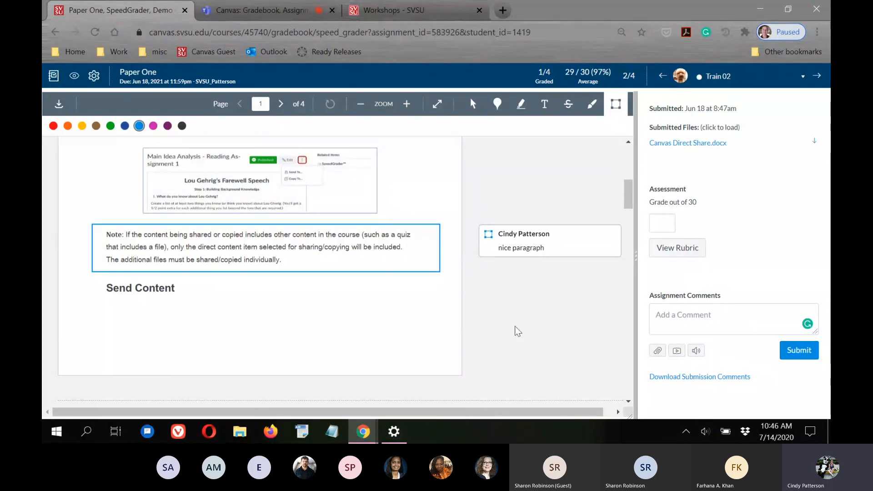
pyautogui.scroll(3, 526, 334)
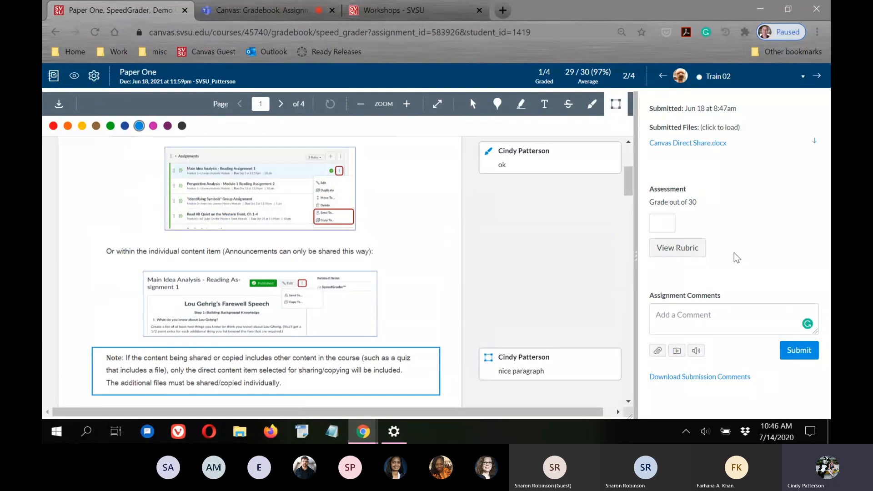
# Open the papers rubric and widen the panel to show Punctuation, Grammar and Spelling points
pyautogui.click(677, 251)
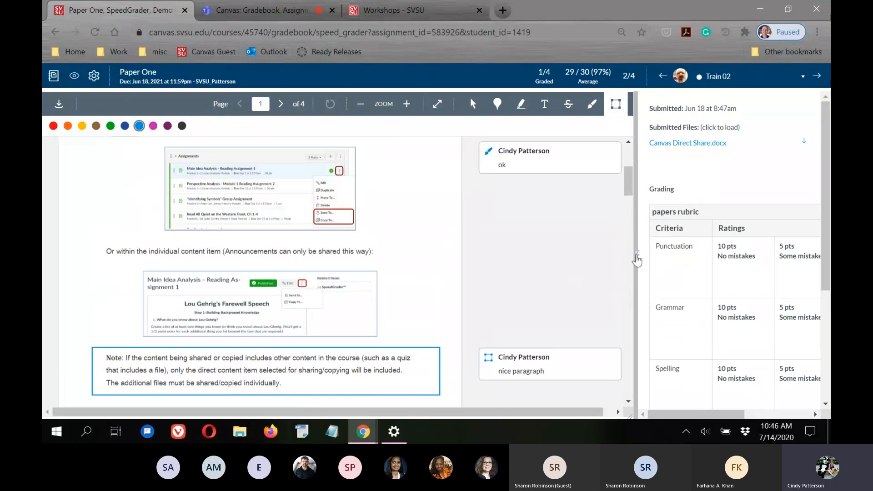
pyautogui.moveTo(636, 261); pyautogui.dragTo(456, 263)
pyautogui.moveTo(827, 222); pyautogui.dragTo(827, 331)
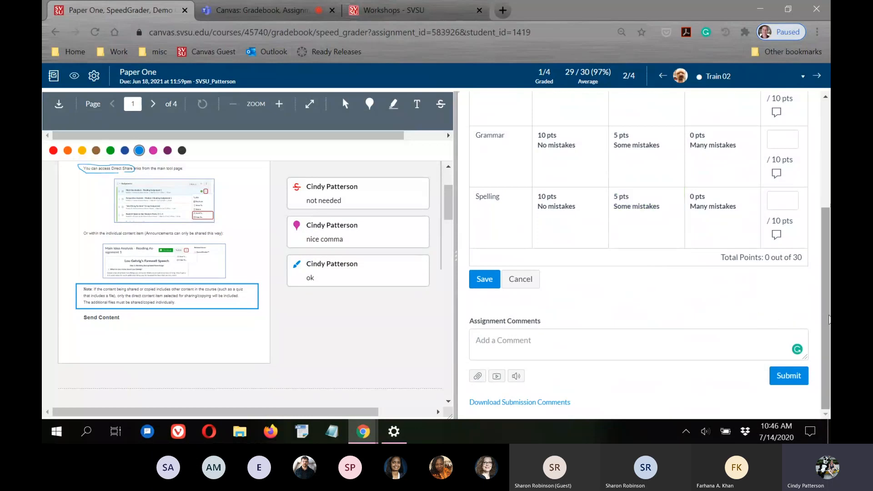
pyautogui.moveTo(827, 320); pyautogui.dragTo(826, 260)
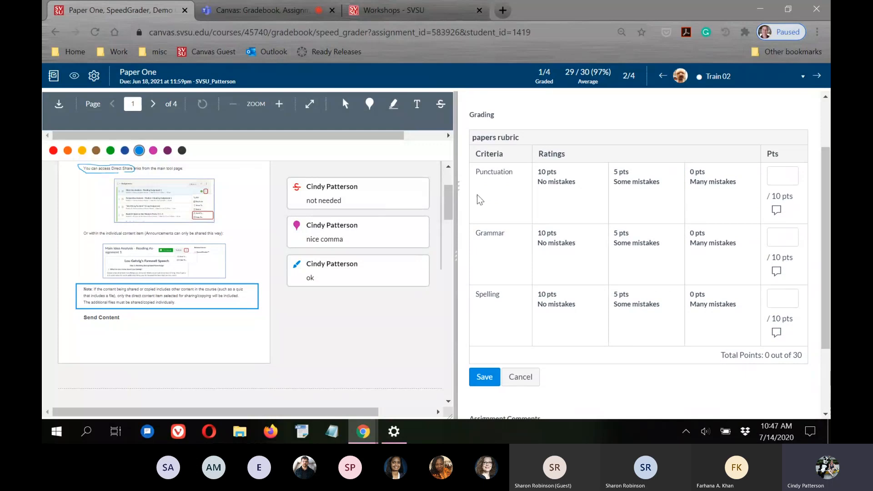
pyautogui.click(569, 189)
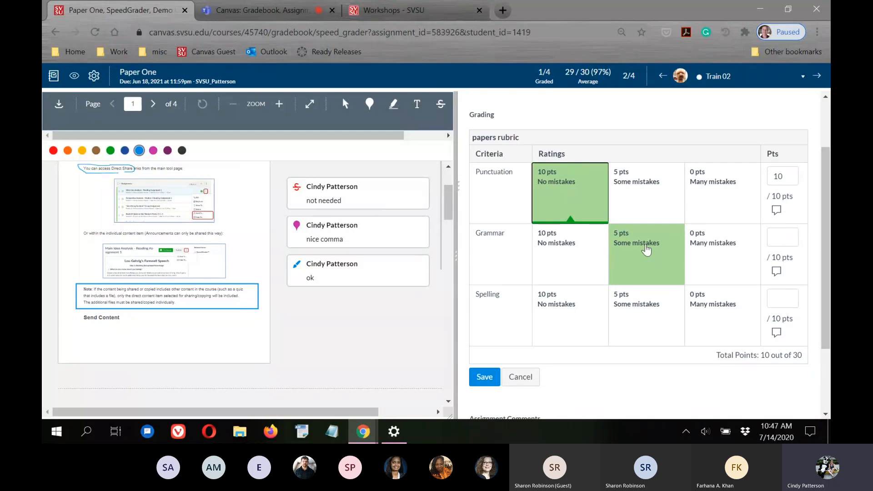
pyautogui.click(646, 249)
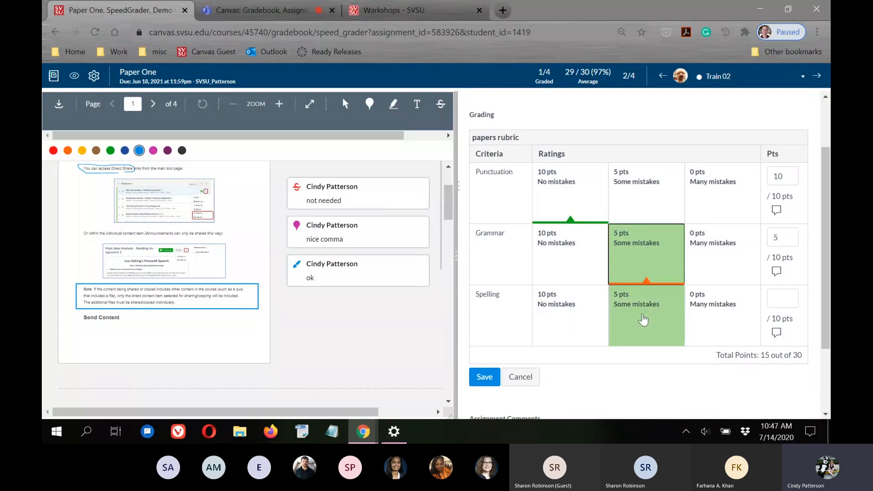
pyautogui.click(642, 320)
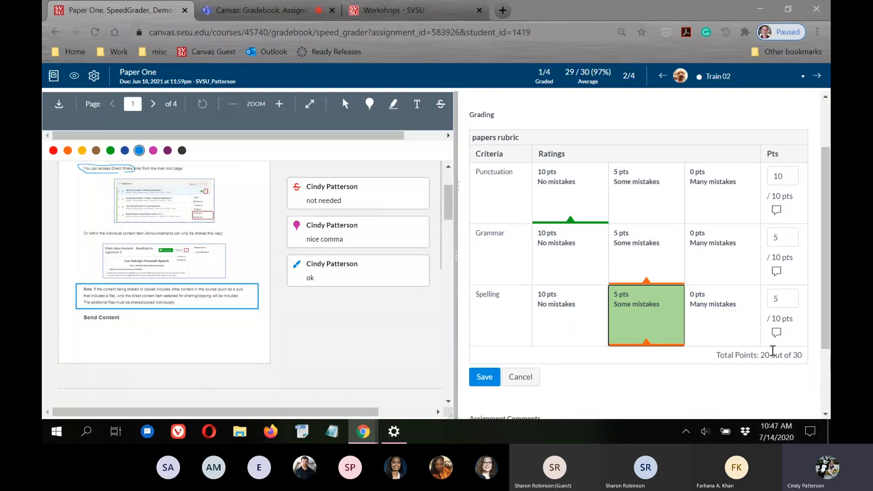
pyautogui.moveTo(759, 356); pyautogui.dragTo(814, 361)
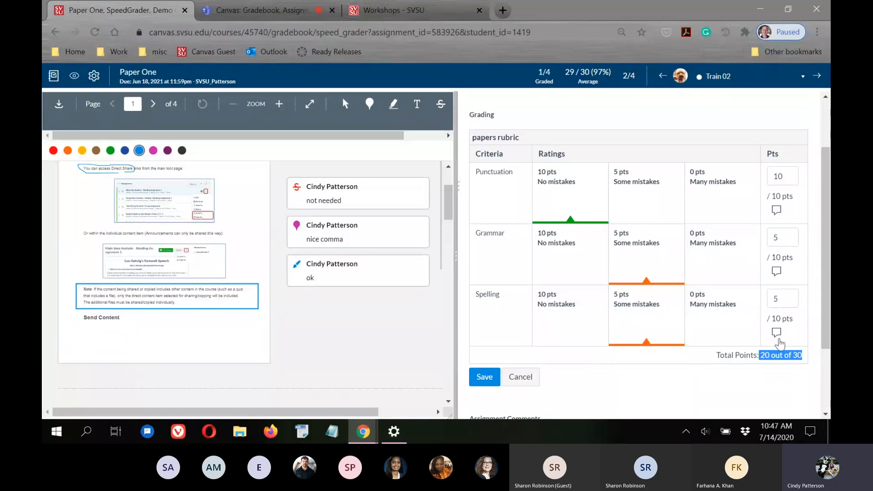
pyautogui.click(734, 404)
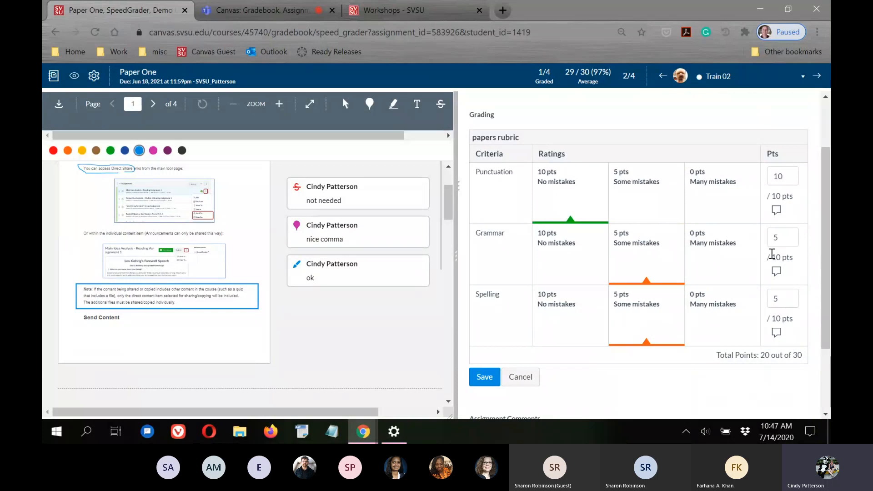
pyautogui.scroll(-1, 828, 227)
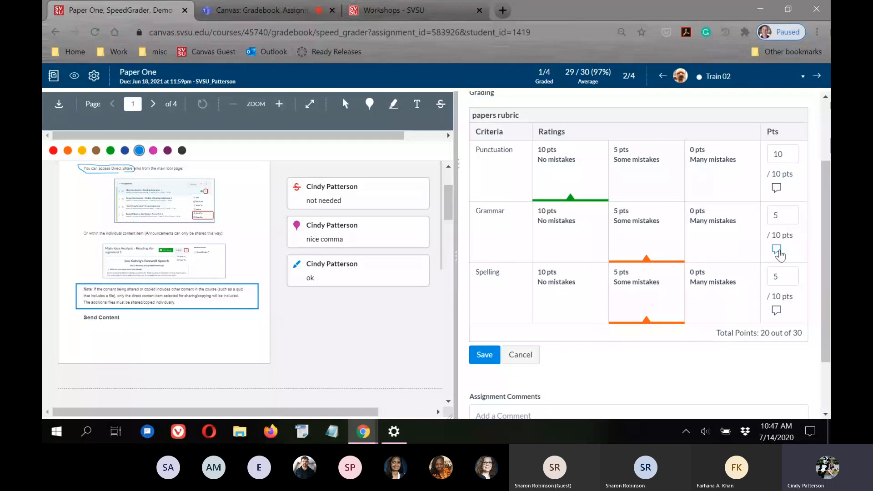
# Comment 'slow down and be more careful with your spelling.' on Spelling and save the rubric
pyautogui.click(778, 251)
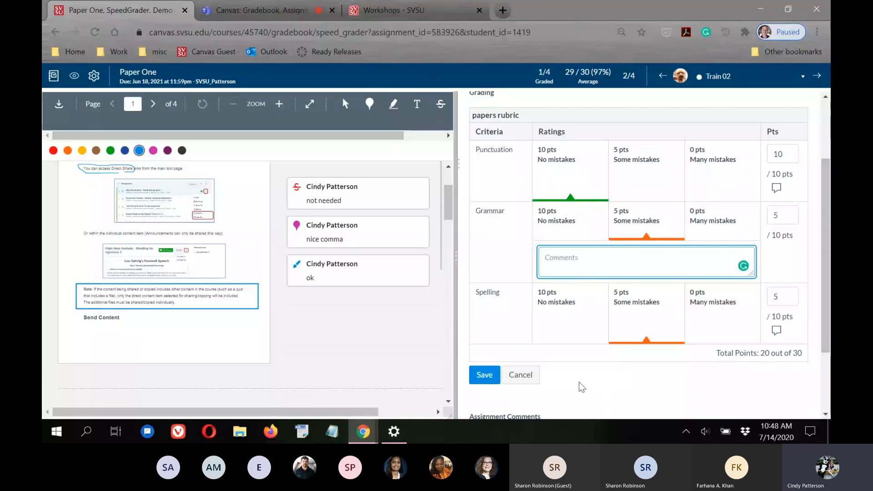
pyautogui.click(580, 364)
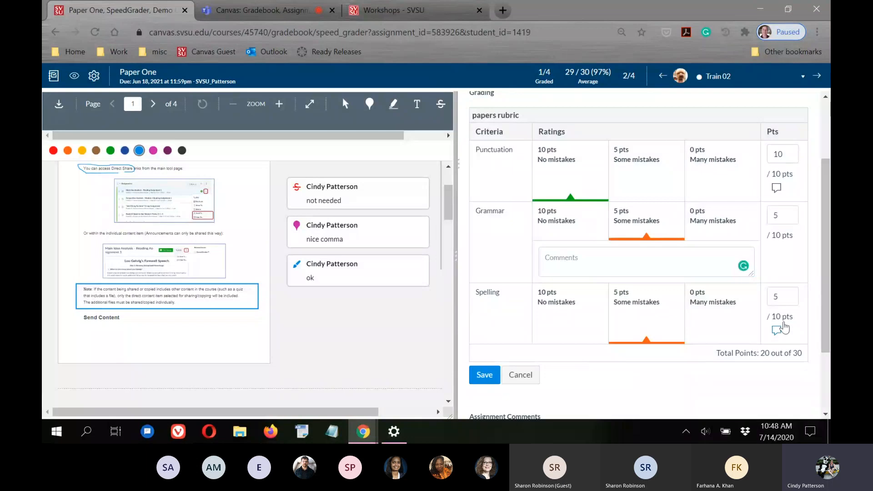
pyautogui.click(778, 333)
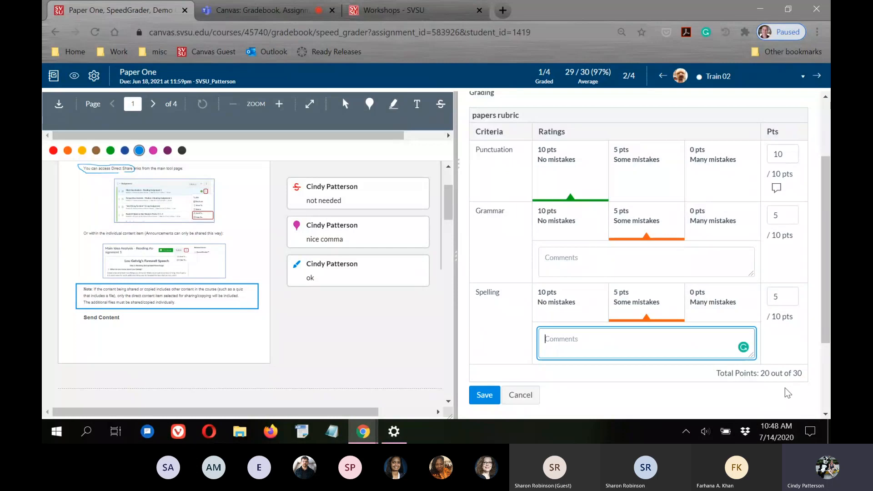
pyautogui.click(694, 382)
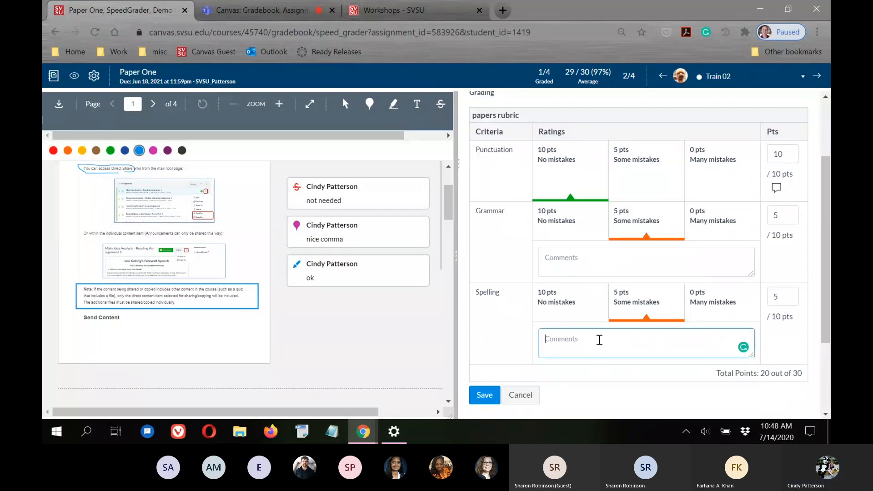
pyautogui.click(599, 339)
pyautogui.write('slow d')
pyautogui.write('w')
pyautogui.press('BackSpace')
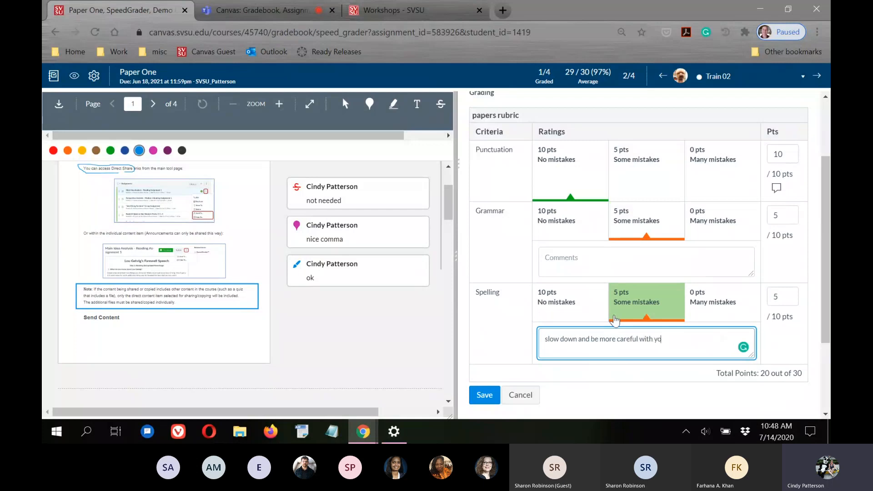
pyautogui.write('ling')
pyautogui.scroll(-3, 613, 359)
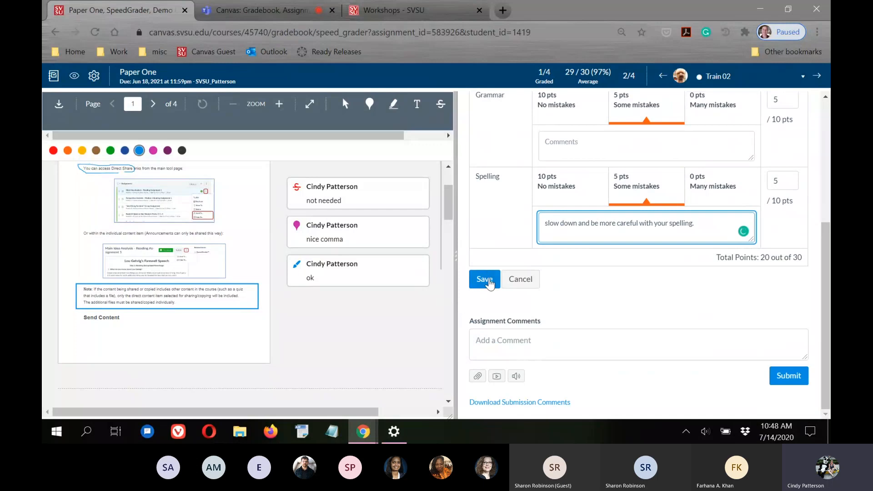
pyautogui.click(488, 283)
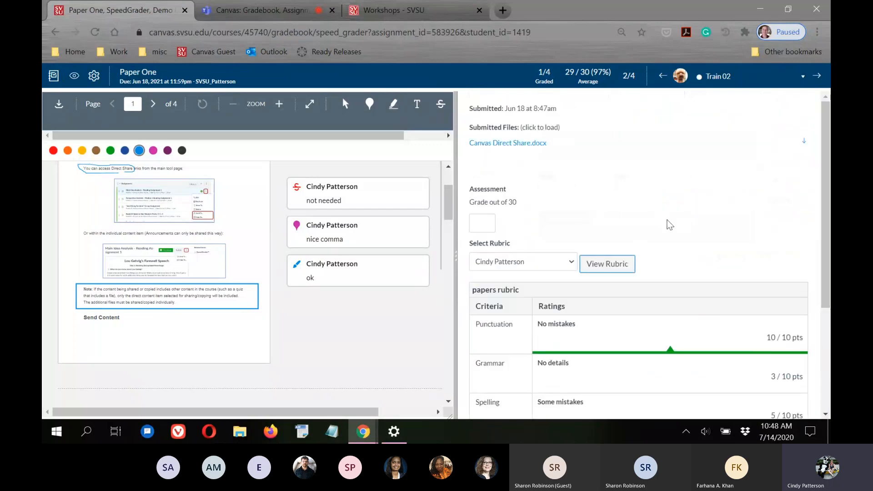
# Enter 18 out of 30 as Train 02's Paper One grade
pyautogui.click(482, 223)
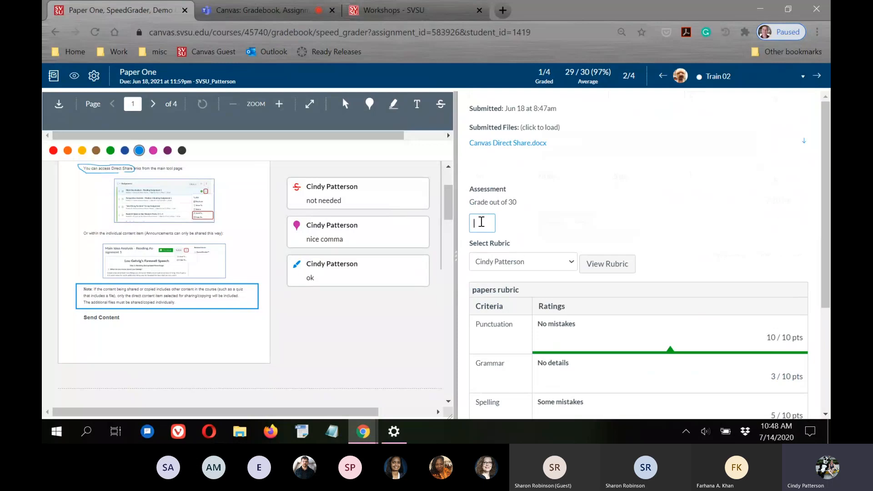
pyautogui.scroll(-4, 783, 230)
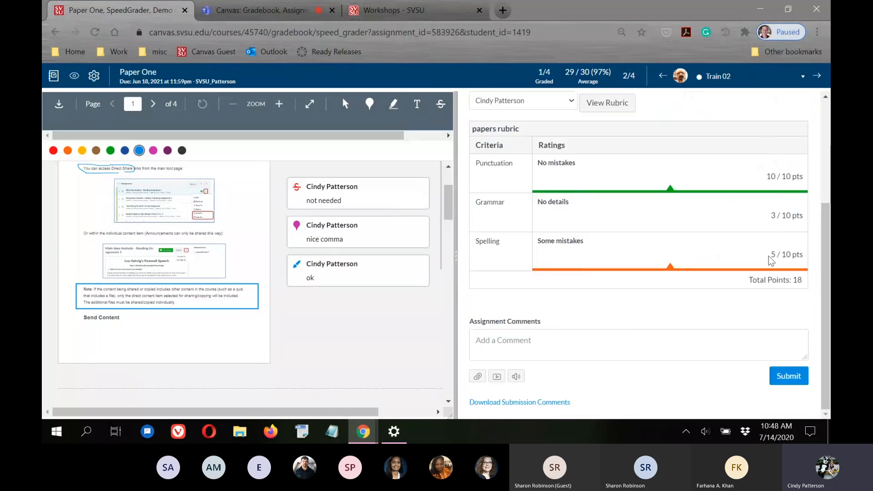
pyautogui.scroll(3, 657, 268)
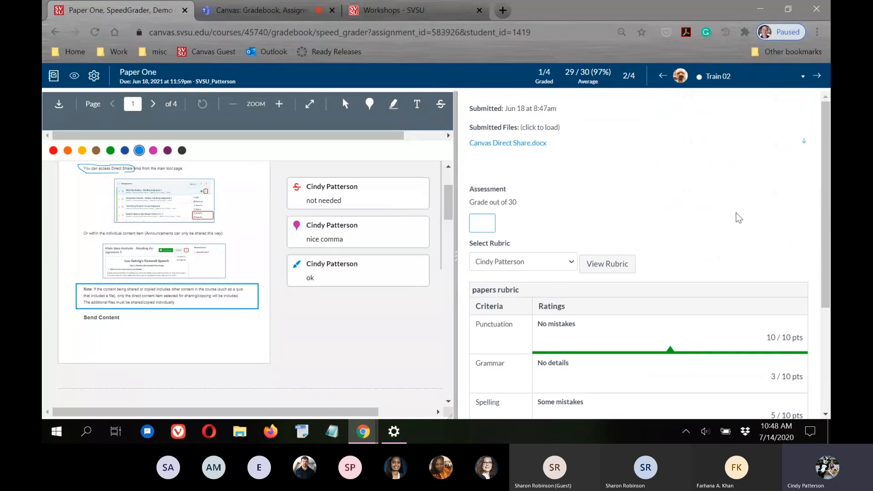
pyautogui.scroll(-3, 729, 199)
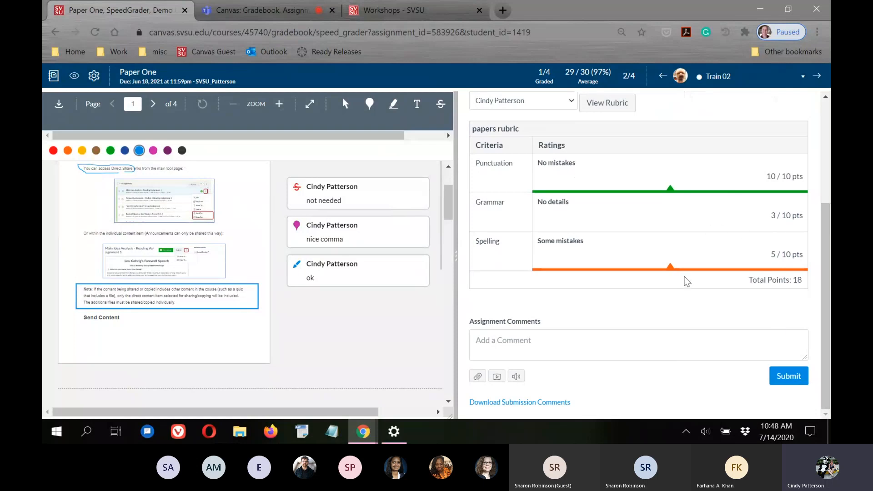
pyautogui.scroll(3, 586, 275)
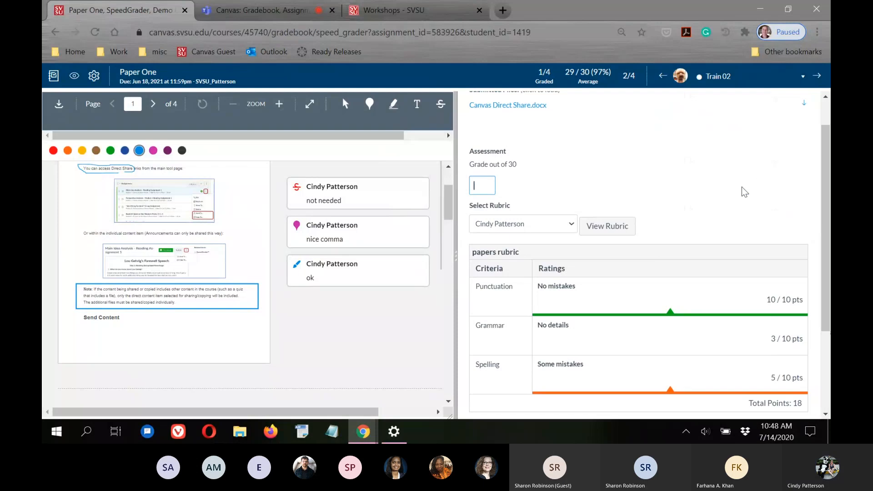
pyautogui.scroll(-3, 741, 223)
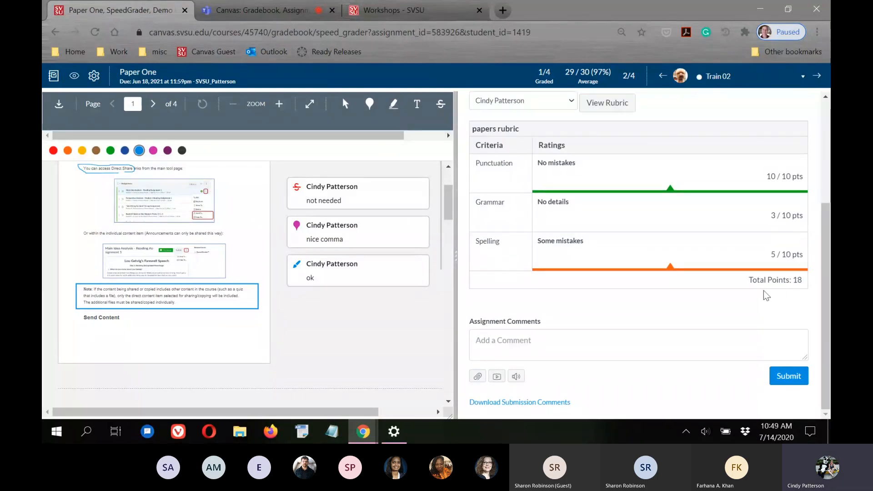
pyautogui.scroll(4, 795, 282)
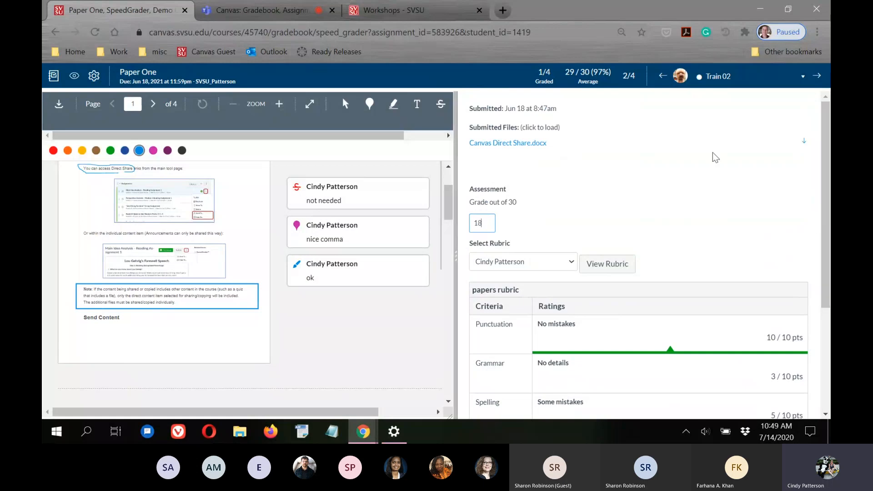
pyautogui.click(597, 192)
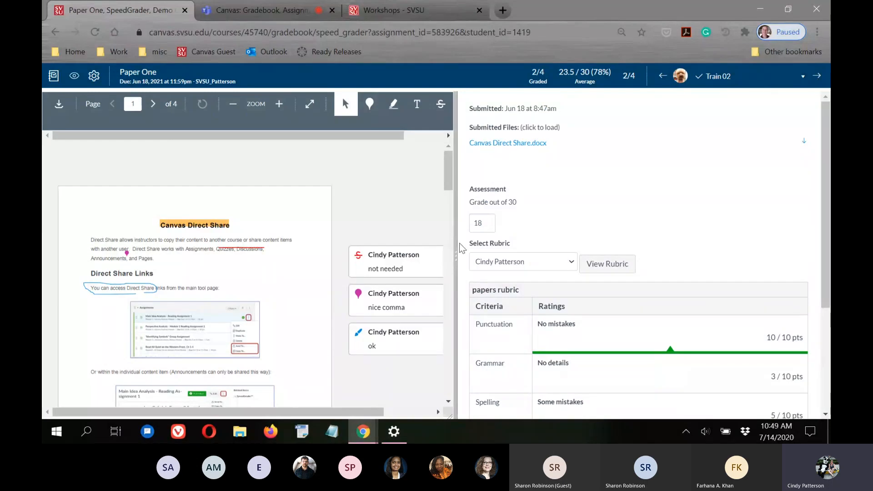
pyautogui.scroll(-4, 684, 325)
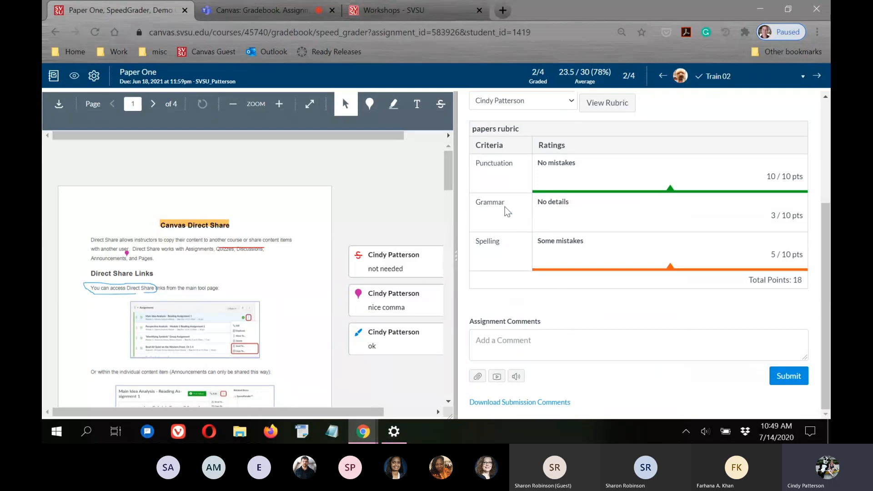
pyautogui.scroll(5, 556, 173)
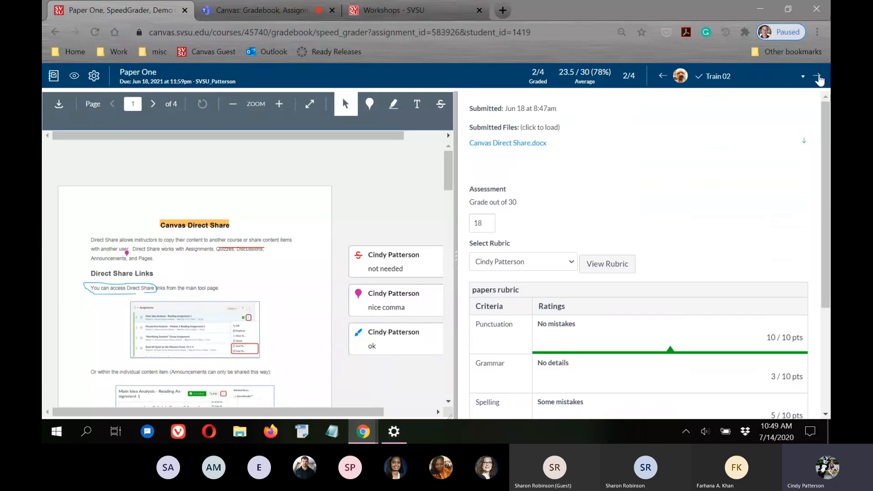
# Move to the next student, then return to the Gradebook showing Paper One scores 29 and 18
pyautogui.click(817, 77)
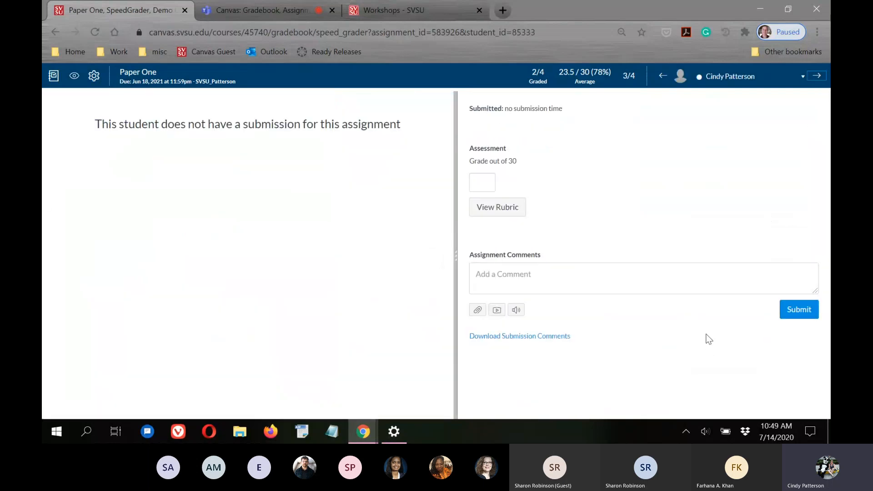
pyautogui.click(53, 77)
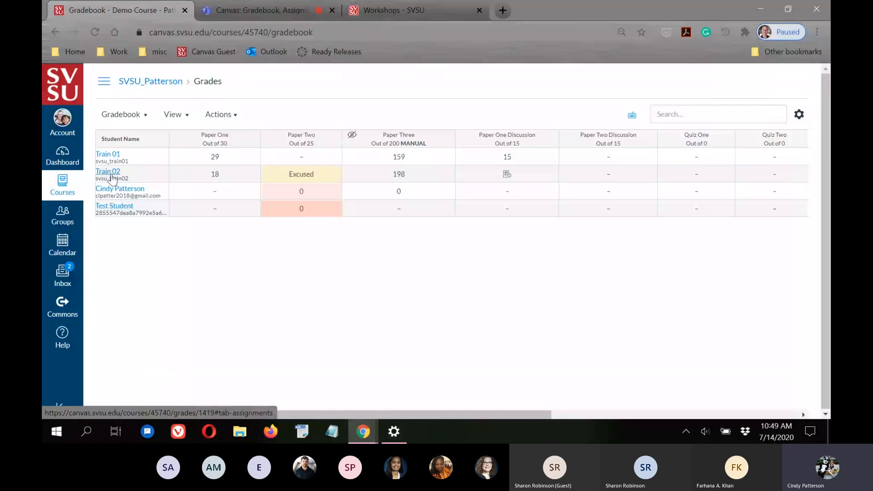
# Open Train 02's grades page (93.91%, A-) and show Paper One's class score statistics
pyautogui.click(112, 174)
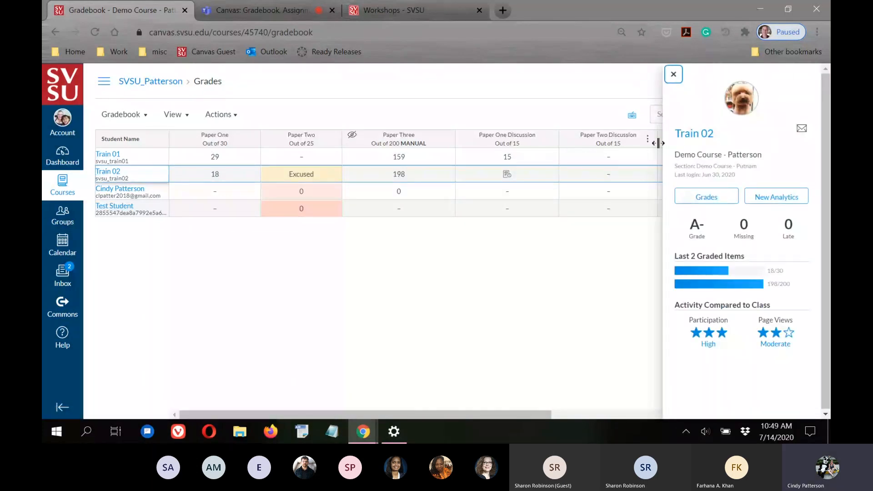
pyautogui.click(707, 199)
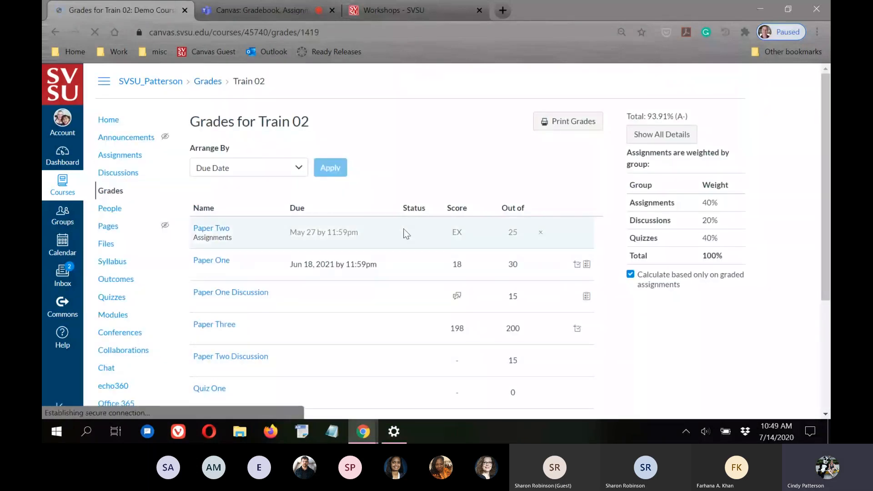
pyautogui.scroll(-1, 495, 235)
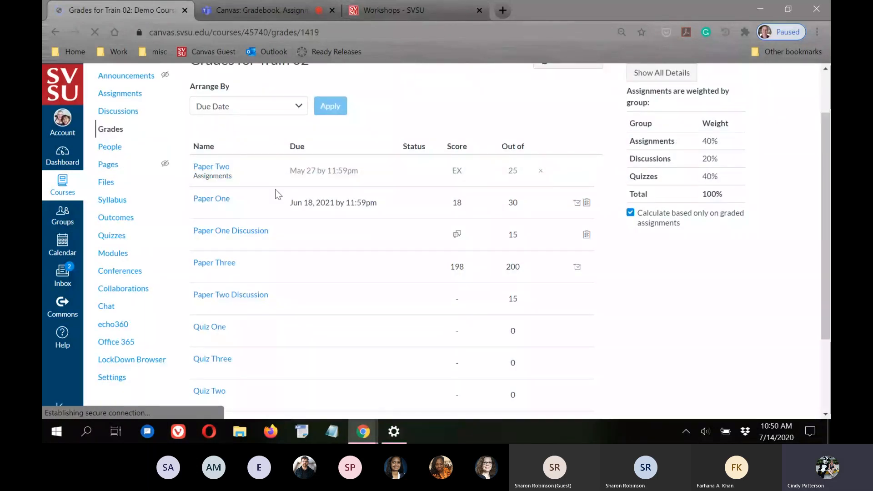
pyautogui.scroll(-2, 782, 308)
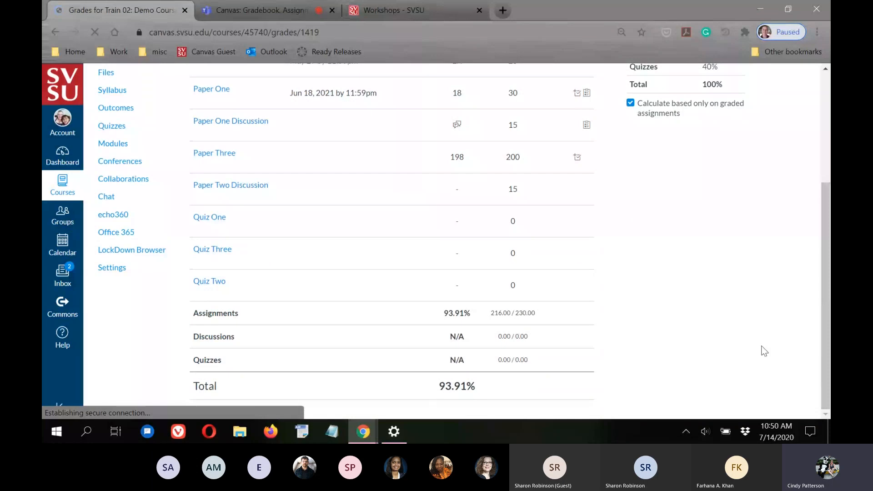
pyautogui.scroll(2, 722, 345)
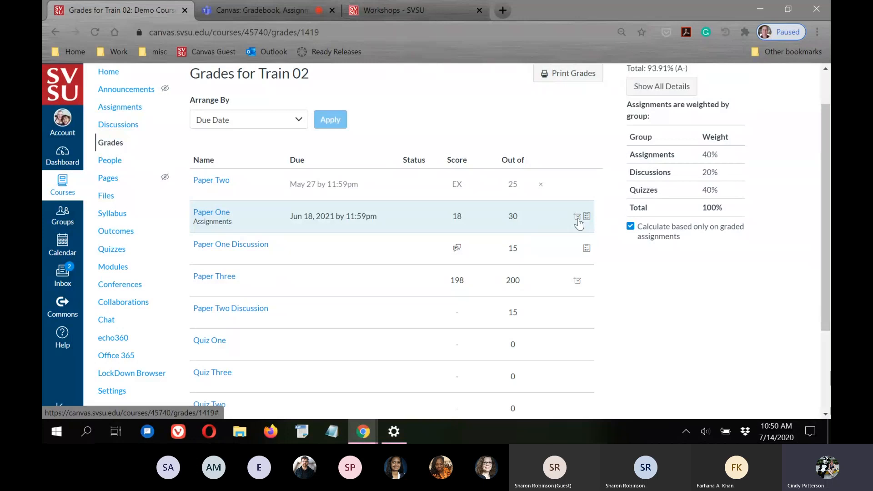
pyautogui.click(577, 219)
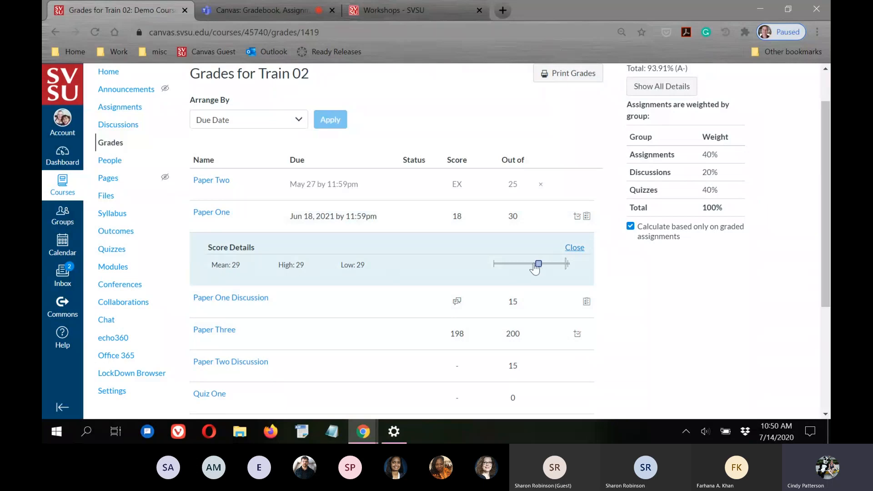
# Hide Paper One's score details, view its rubric (Punctuation 10, Grammar 5, Spelling 5), then collapse it
pyautogui.moveTo(541, 266)
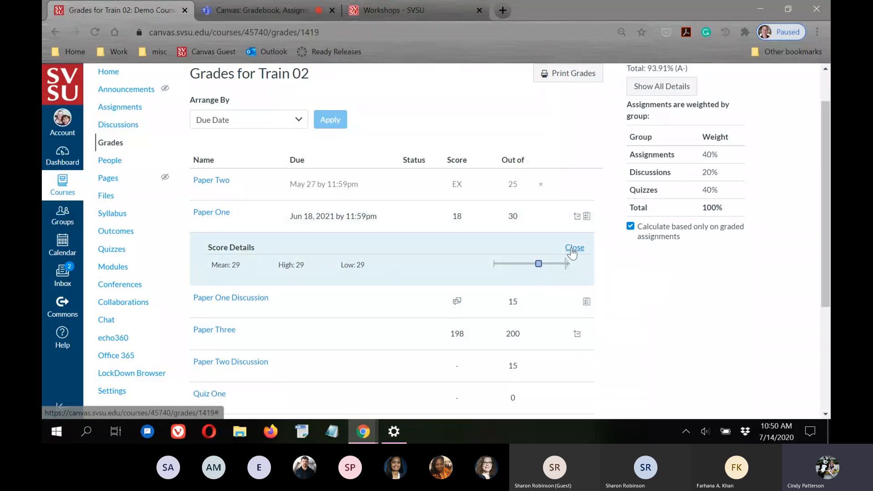
pyautogui.click(580, 251)
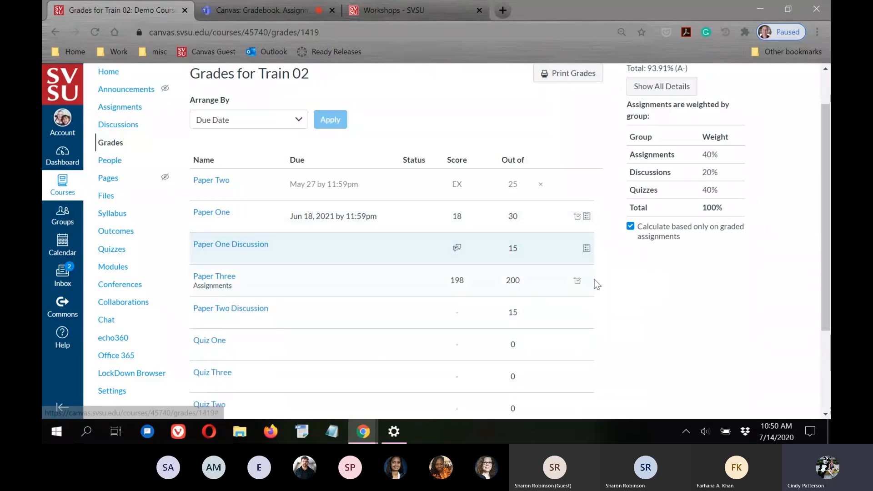
pyautogui.click(587, 216)
pyautogui.scroll(-3, 662, 345)
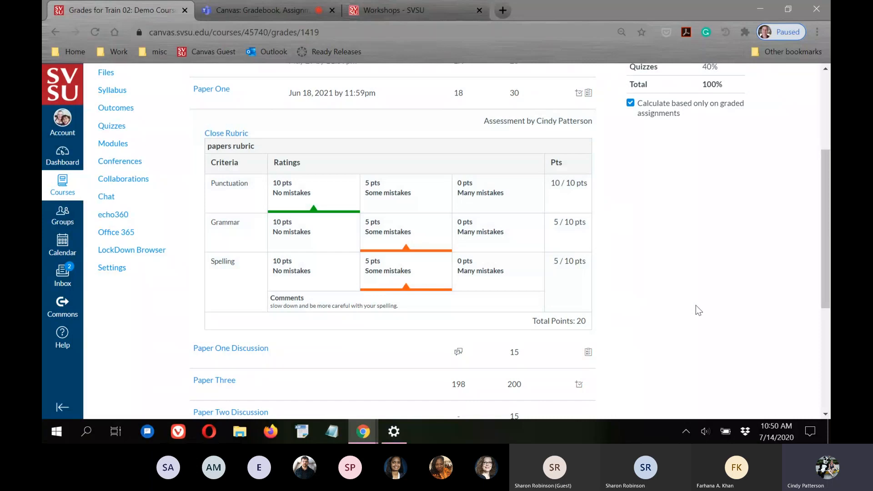
pyautogui.scroll(1, 696, 306)
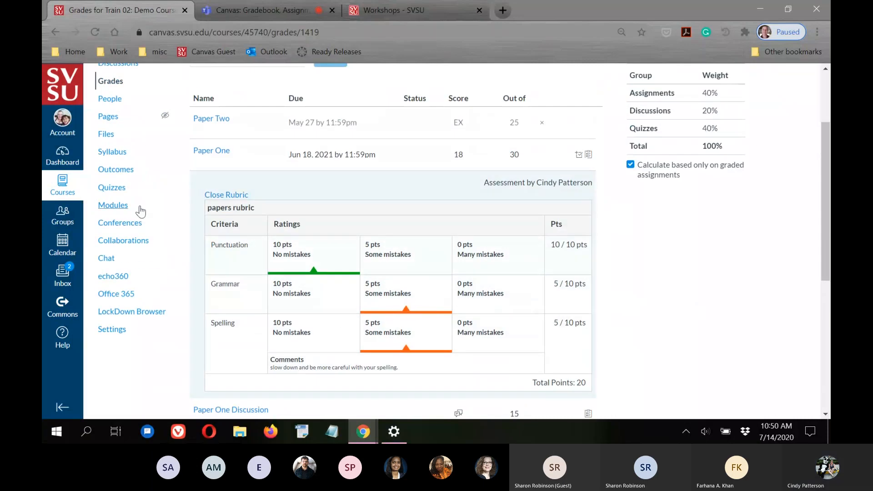
pyautogui.click(210, 195)
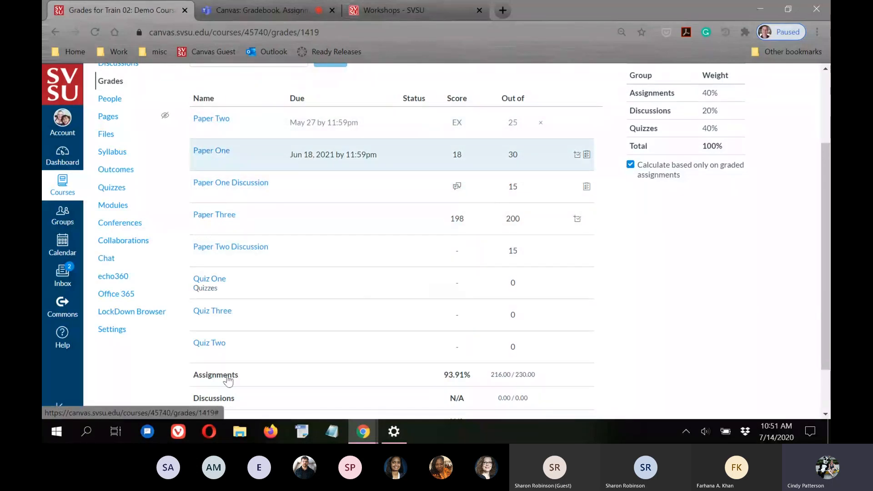
# Review Paper One's annotated feedback preview, then head to the Gradebook and the Teams meeting
pyautogui.click(219, 154)
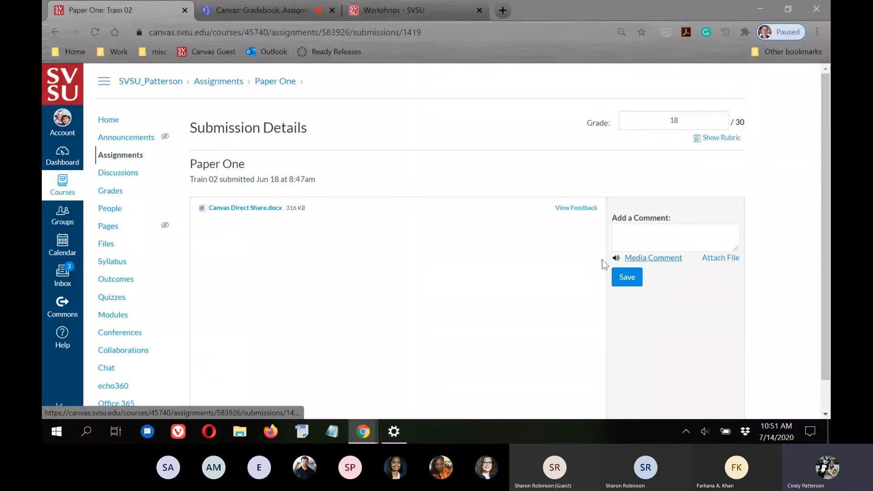
pyautogui.click(575, 209)
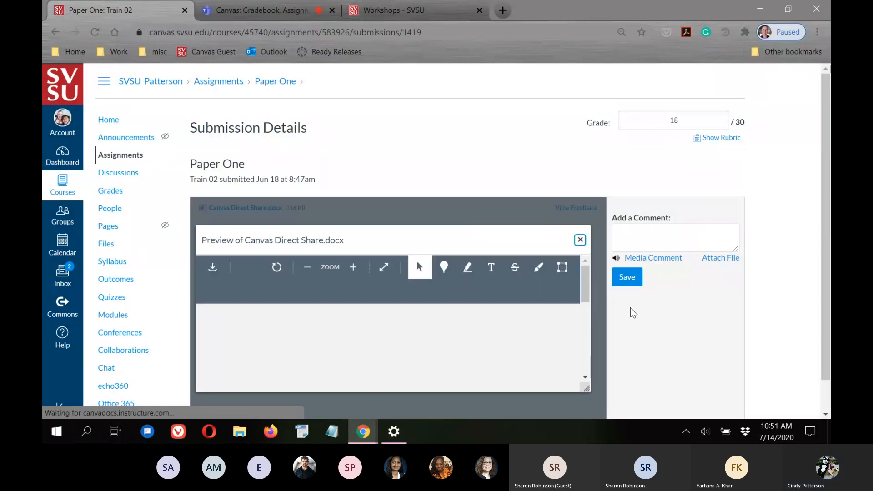
pyautogui.scroll(-1, 808, 343)
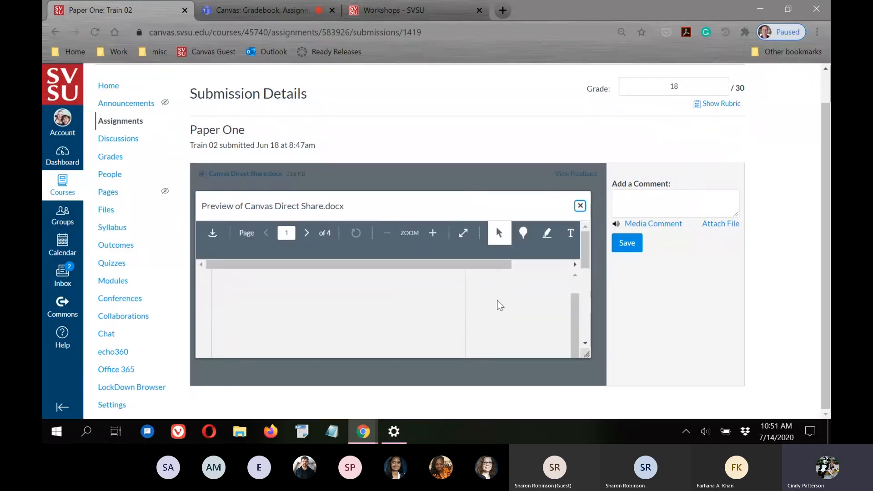
pyautogui.scroll(-5, 506, 315)
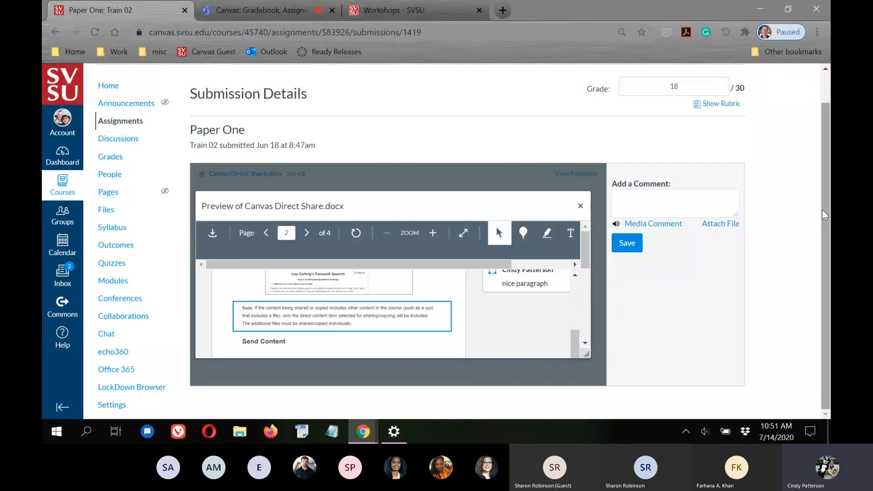
pyautogui.scroll(1, 789, 204)
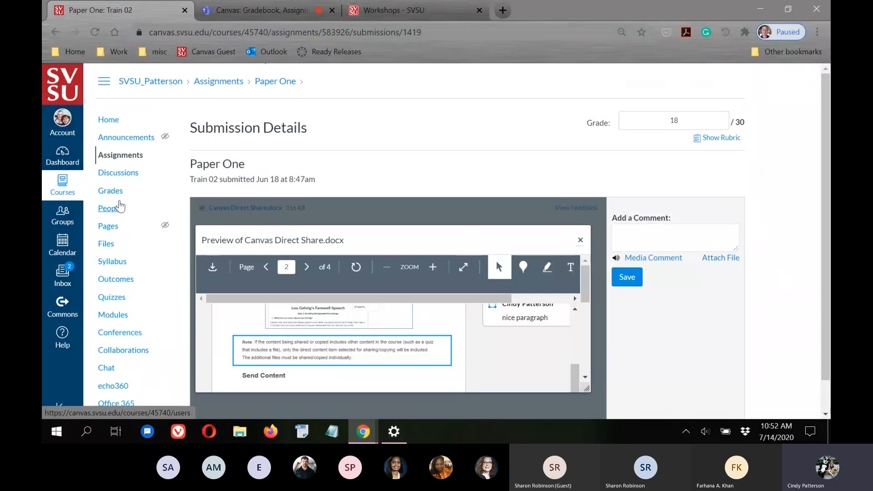
pyautogui.scroll(-1, 119, 206)
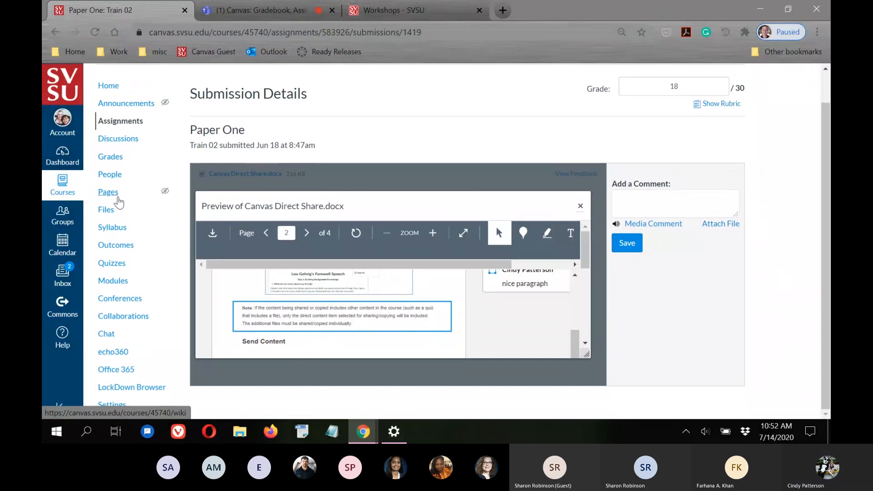
pyautogui.click(111, 157)
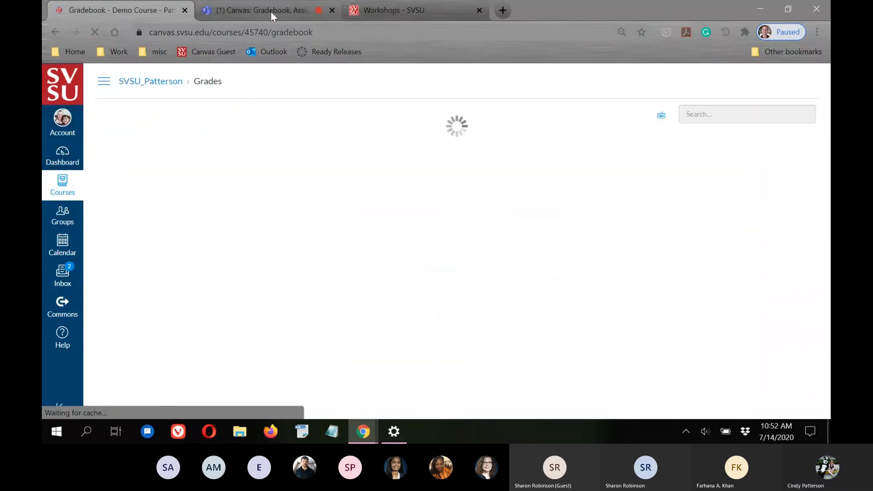
pyautogui.click(248, 5)
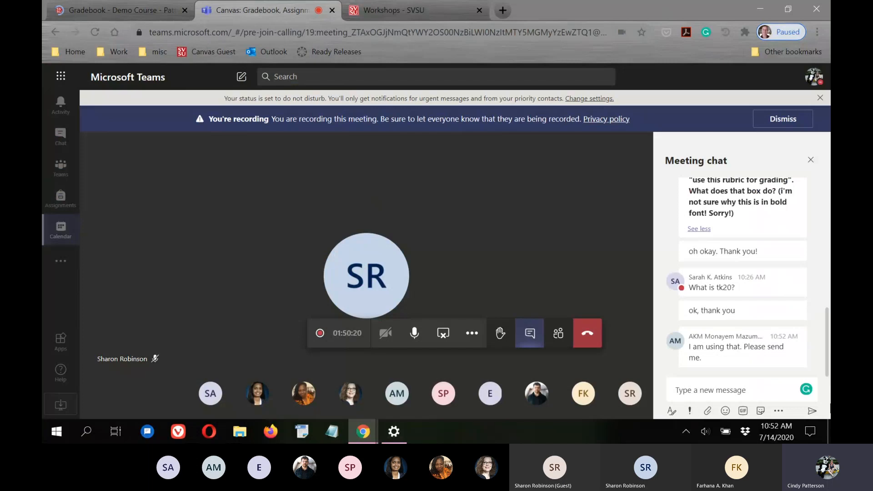
pyautogui.moveTo(755, 364)
pyautogui.click(105, 10)
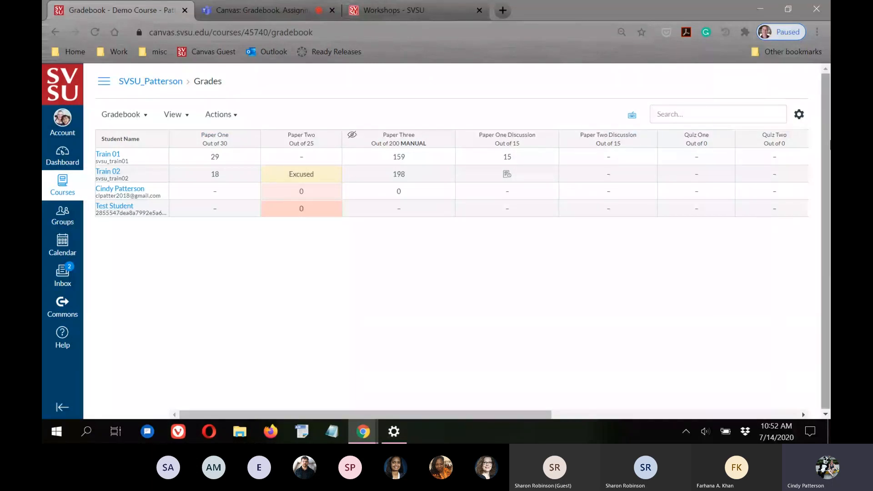
# Scroll the Gradebook to the Total column (Train 01 87.83%, Train 02 93.91%) and back
pyautogui.moveTo(431, 415); pyautogui.dragTo(647, 417)
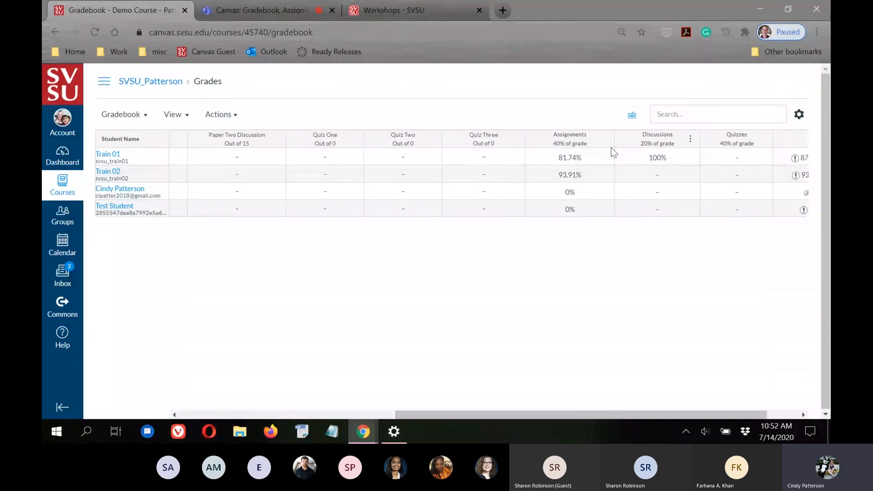
pyautogui.moveTo(604, 415); pyautogui.dragTo(711, 406)
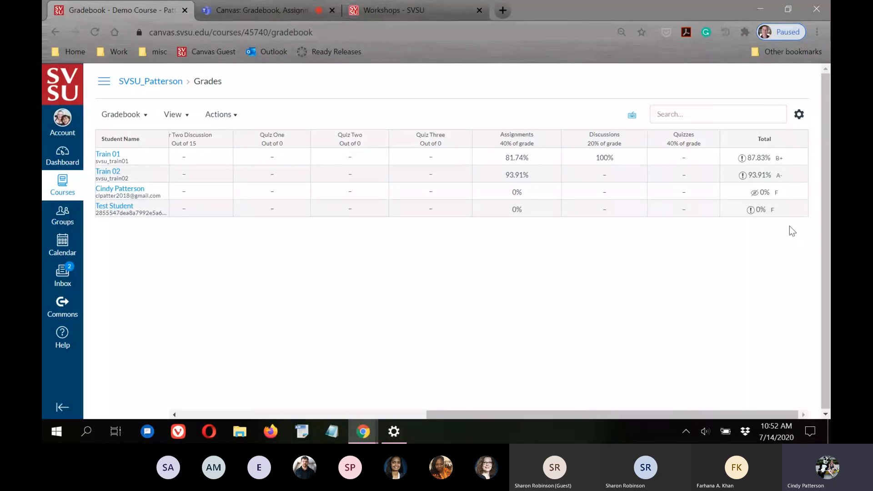
pyautogui.moveTo(617, 411); pyautogui.dragTo(232, 420)
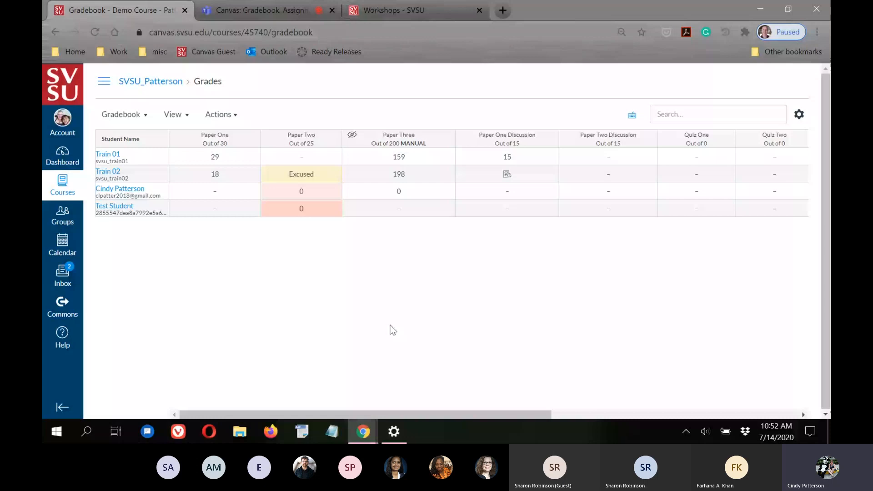
pyautogui.click(103, 84)
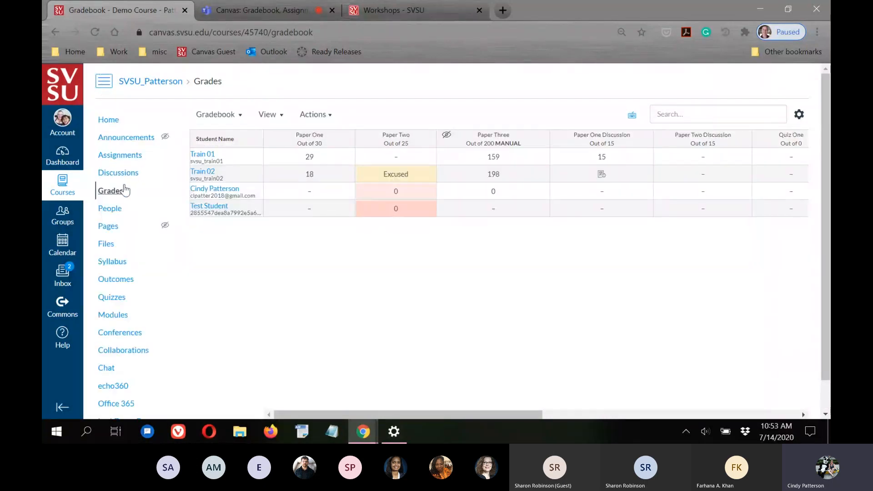
# Browse the Assignments page groups: Assignments 40%, Discussions 20%, Quizzes 40%
pyautogui.click(121, 155)
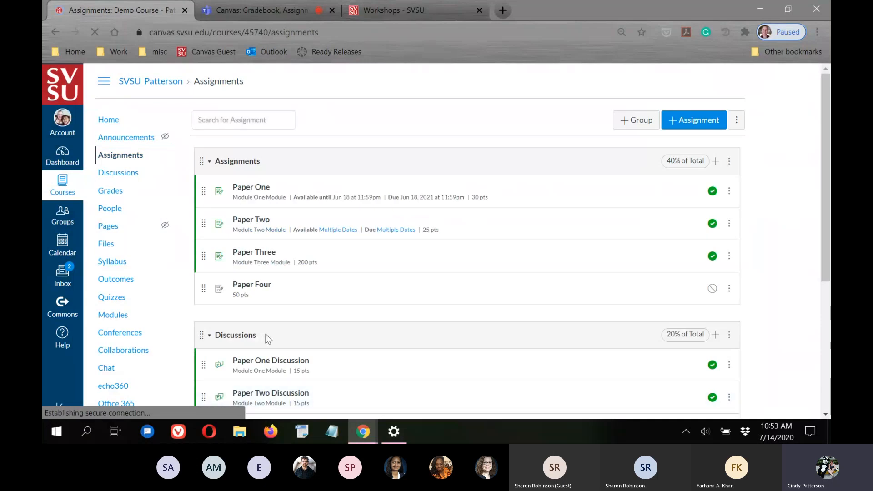
pyautogui.scroll(-2, 265, 329)
pyautogui.scroll(-2, 266, 327)
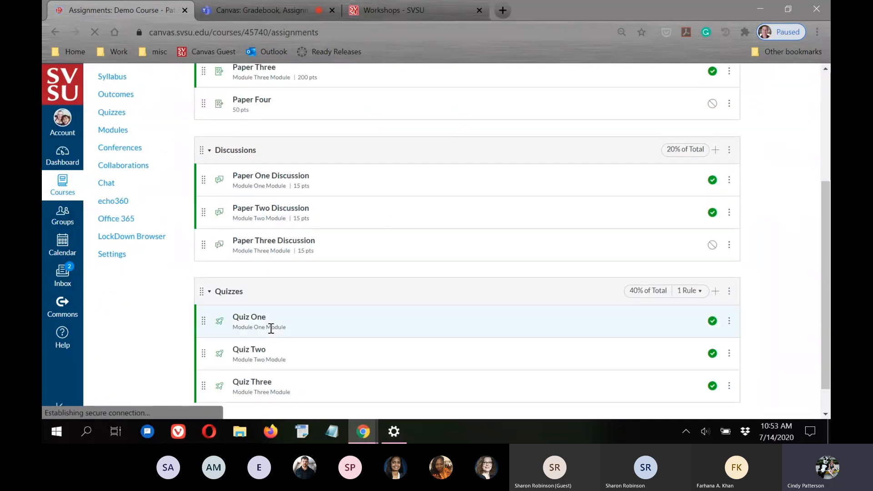
pyautogui.scroll(4, 268, 325)
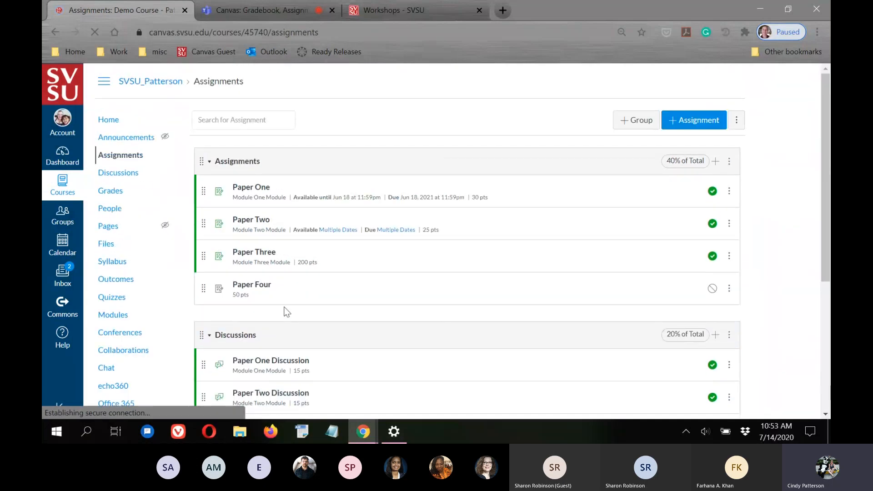
# Look through Modules One to Three on the Modules page, then return to the Gradebook
pyautogui.click(114, 315)
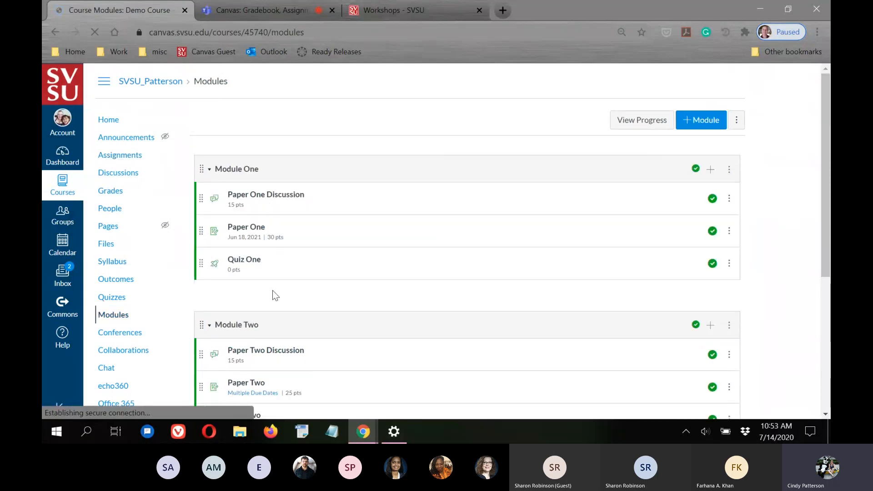
pyautogui.scroll(-4, 272, 294)
pyautogui.scroll(-1, 410, 241)
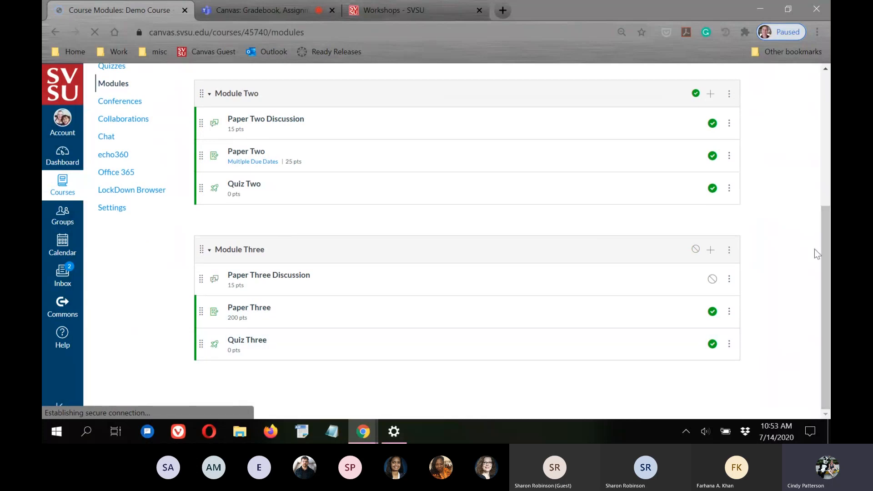
pyautogui.moveTo(825, 250); pyautogui.dragTo(822, 34)
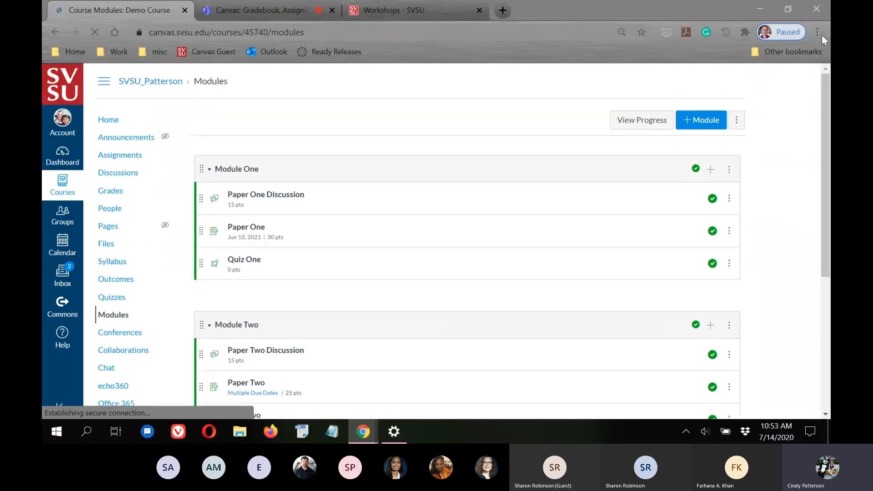
pyautogui.click(111, 191)
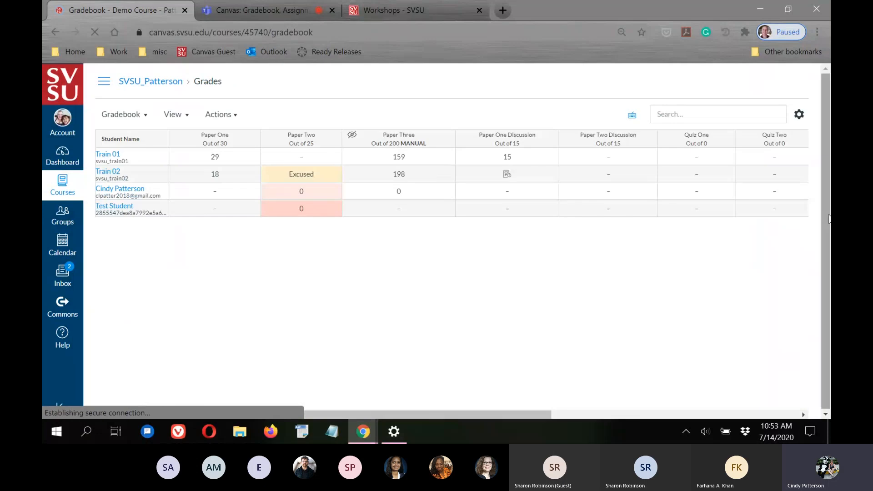
# Sort the gradebook columns by points, lowest to highest
pyautogui.click(180, 116)
pyautogui.moveTo(172, 139)
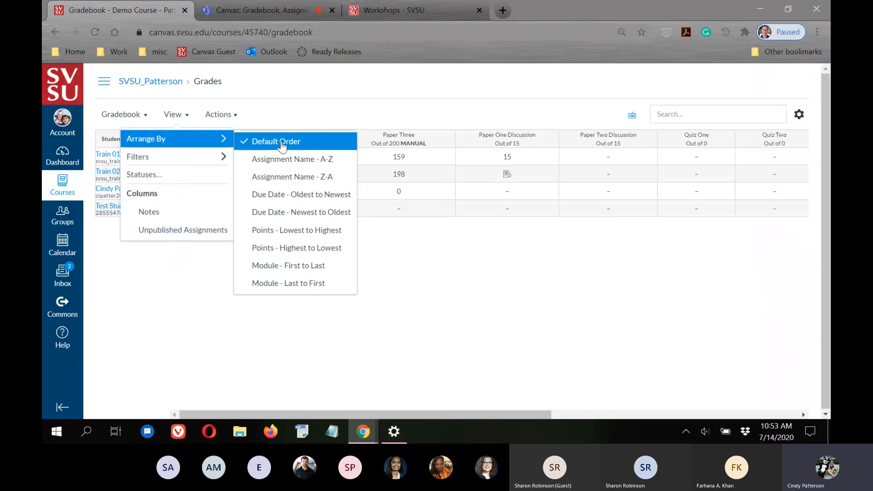
pyautogui.click(462, 343)
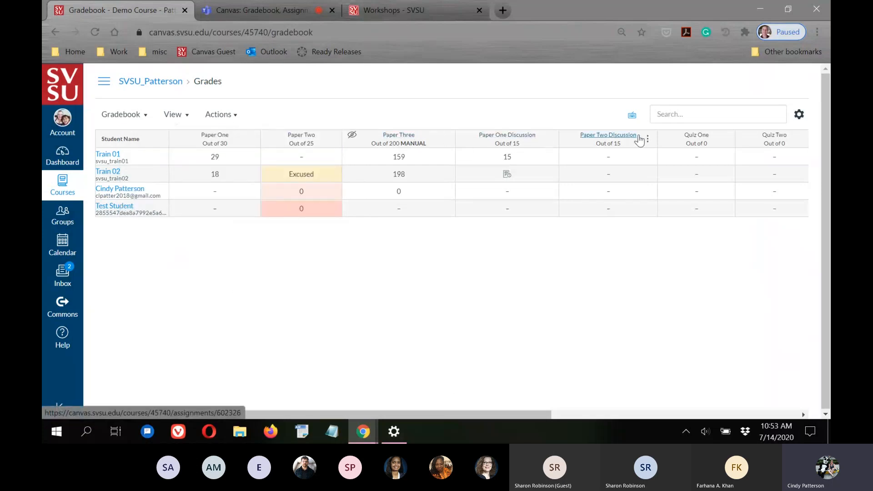
pyautogui.click(186, 116)
pyautogui.moveTo(218, 138)
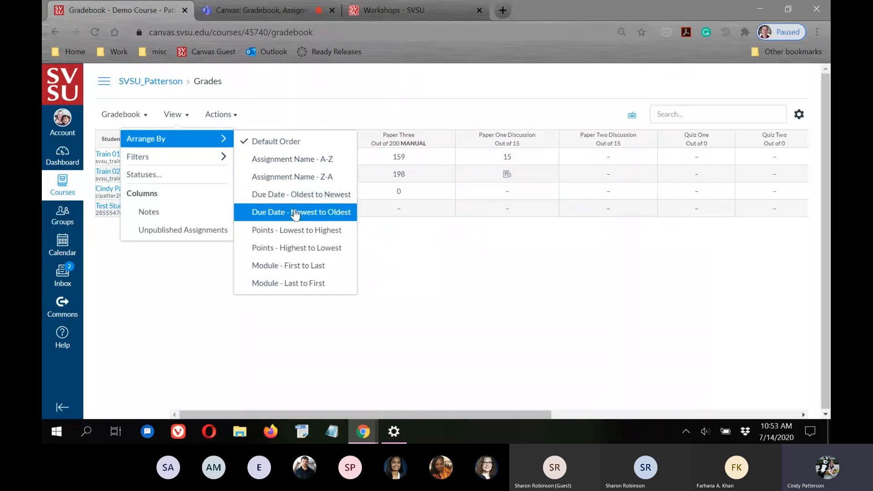
pyautogui.click(273, 230)
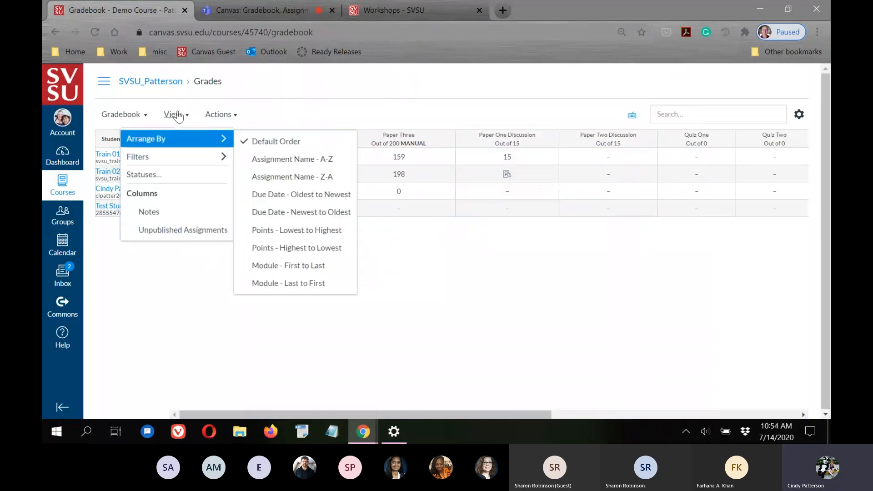
pyautogui.click(261, 358)
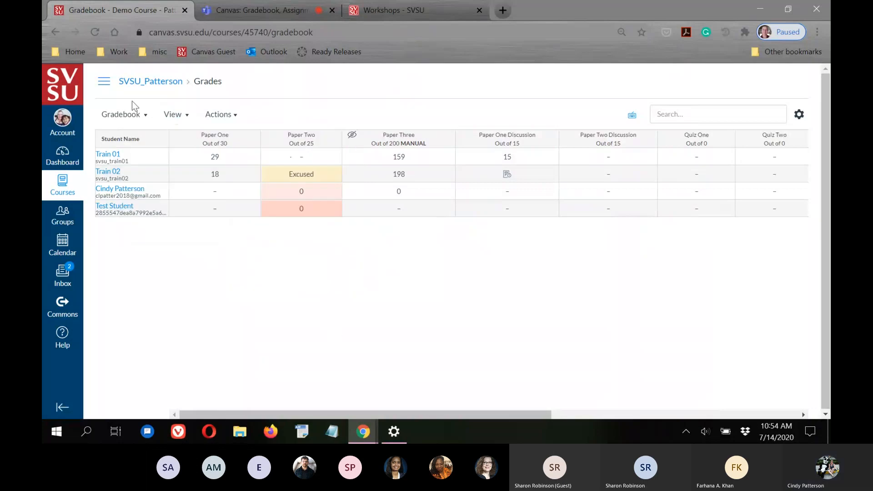
# Rearrange the gradebook columns by module, first to last
pyautogui.click(173, 116)
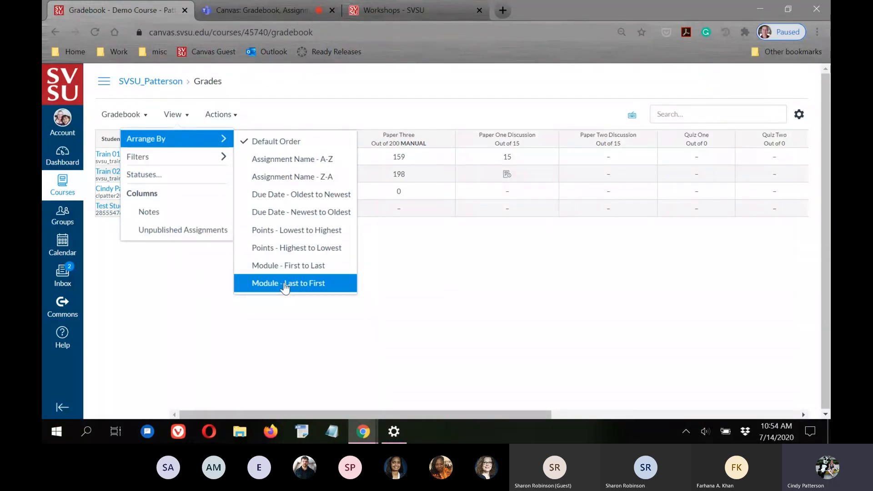
pyautogui.click(266, 267)
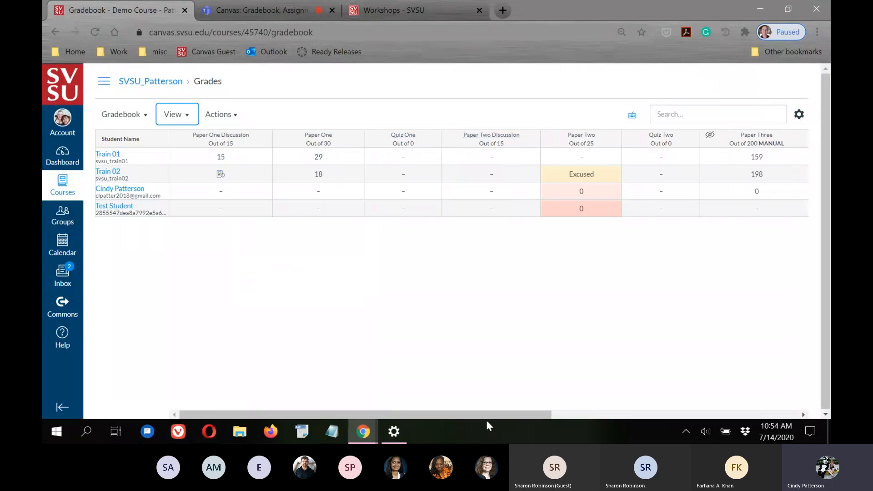
pyautogui.click(178, 116)
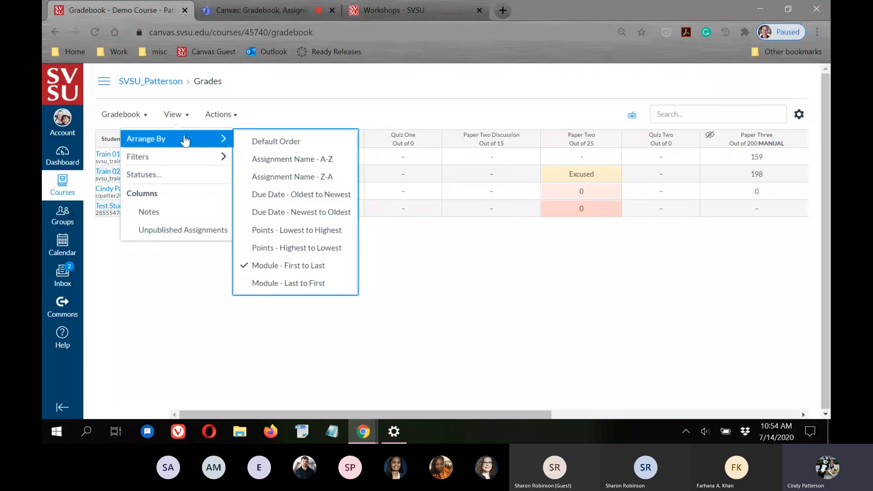
# Restore default column order and move Quiz One between Paper One and Paper Two
pyautogui.click(275, 143)
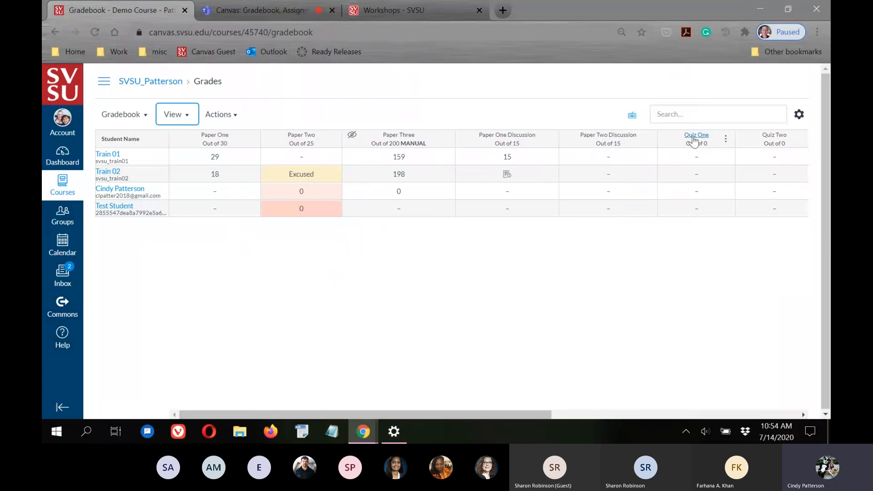
pyautogui.moveTo(708, 143); pyautogui.dragTo(277, 145)
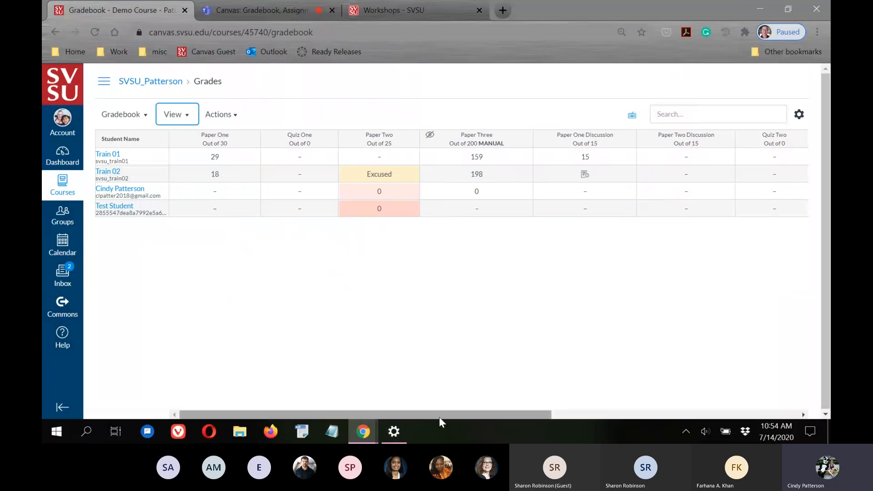
pyautogui.moveTo(440, 416); pyautogui.dragTo(687, 416)
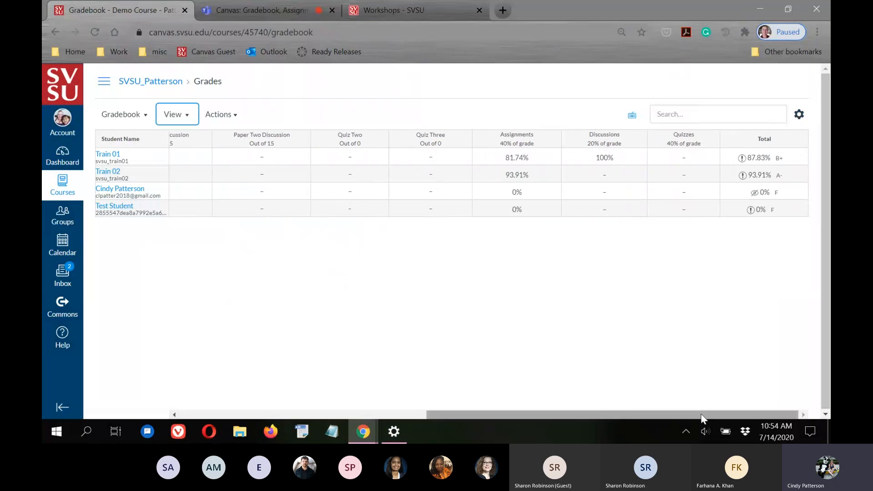
pyautogui.moveTo(702, 417); pyautogui.dragTo(455, 418)
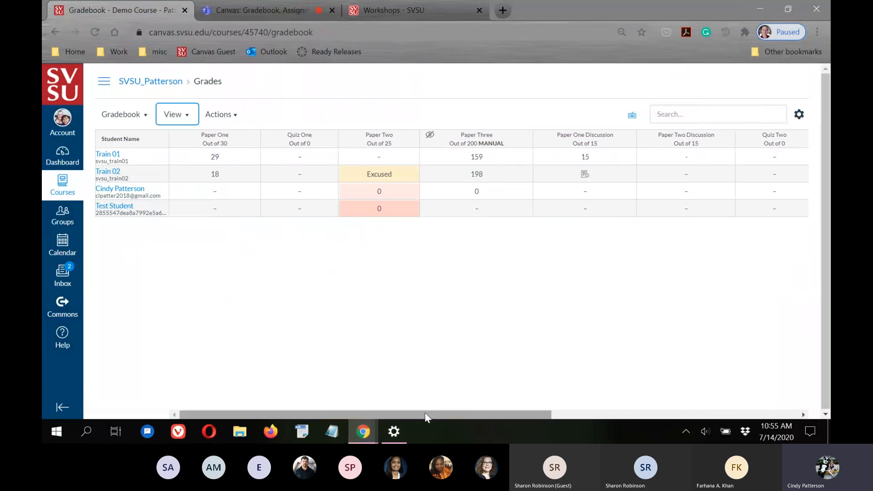
pyautogui.moveTo(536, 414); pyautogui.dragTo(785, 415)
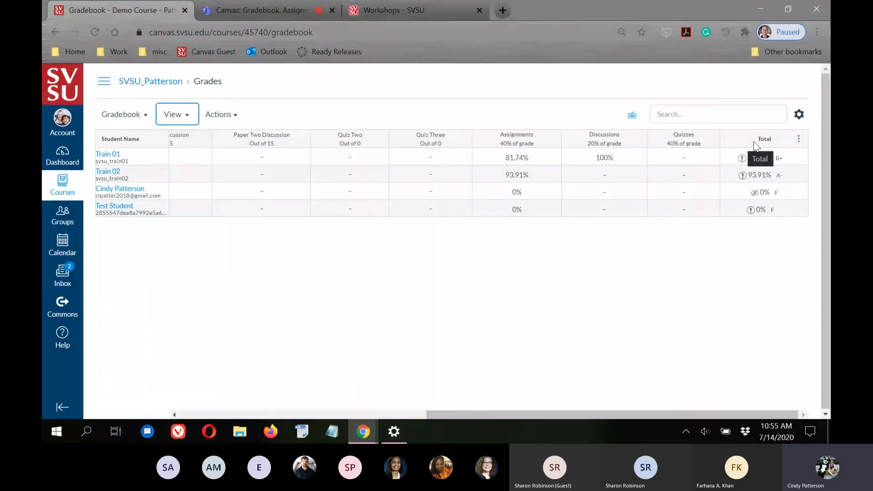
# Move the Total column to the front, right after Student Name
pyautogui.moveTo(741, 137); pyautogui.dragTo(214, 140)
pyautogui.moveTo(570, 415); pyautogui.dragTo(304, 399)
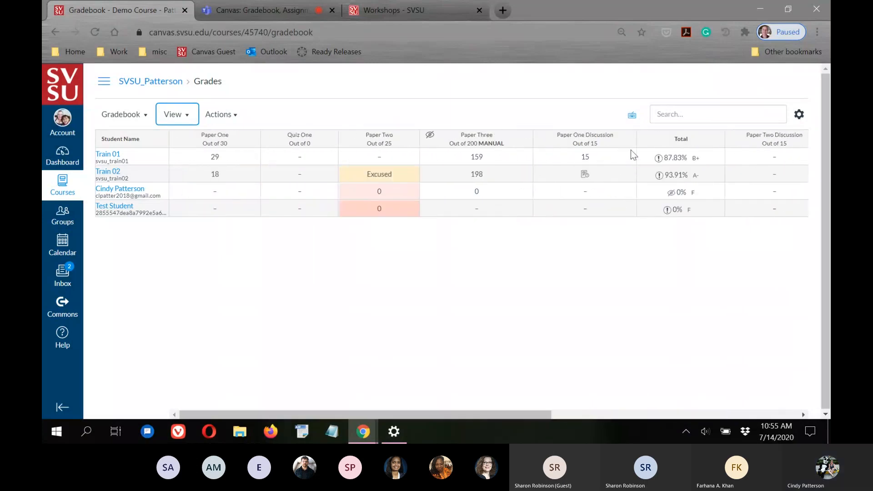
pyautogui.moveTo(653, 137); pyautogui.dragTo(206, 137)
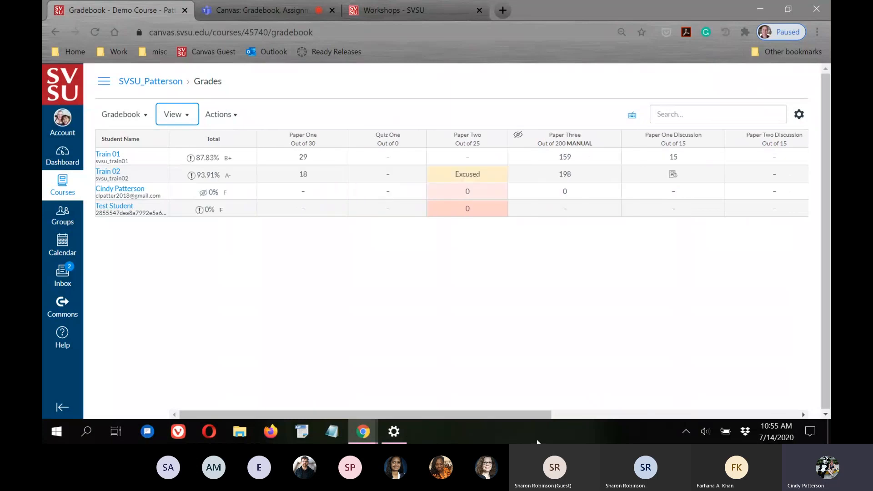
pyautogui.click(566, 415)
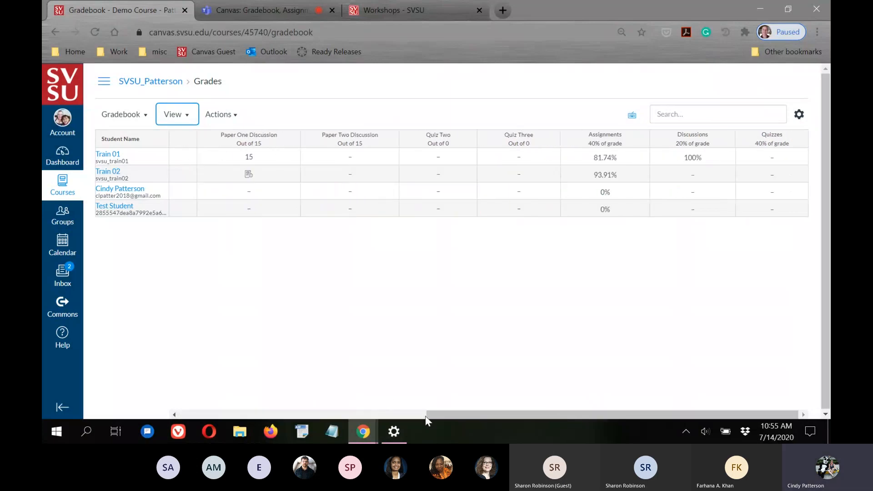
pyautogui.click(426, 415)
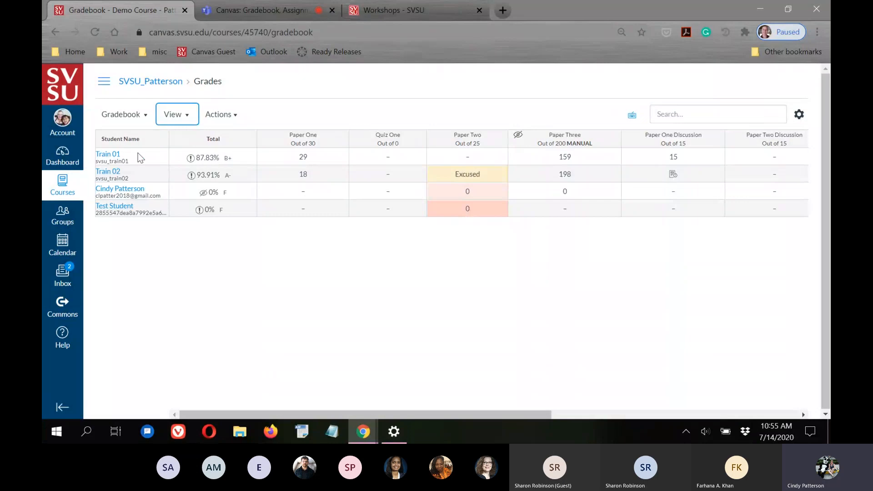
# Return the gradebook columns to Default Order and scroll across the grid
pyautogui.click(300, 380)
pyautogui.click(178, 119)
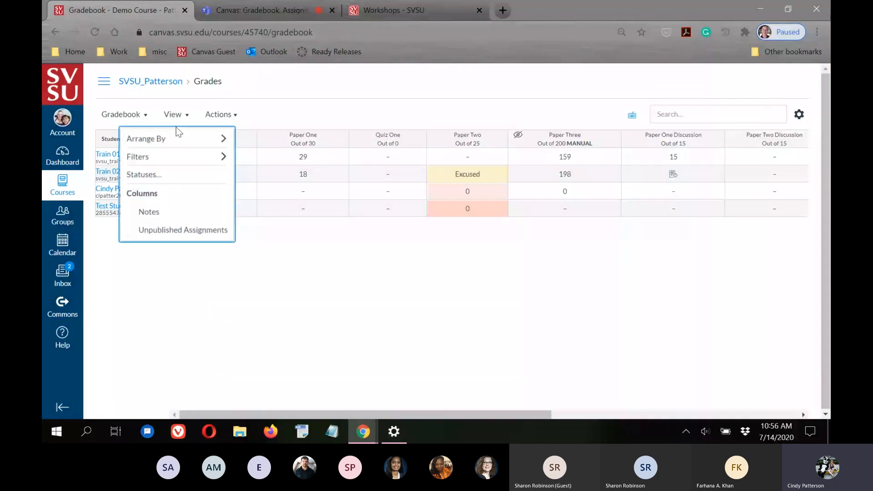
pyautogui.moveTo(167, 143)
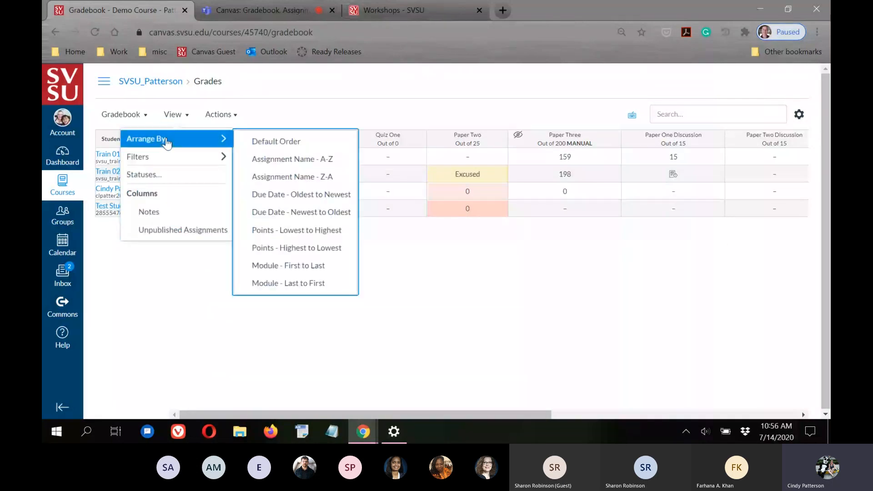
pyautogui.click(293, 145)
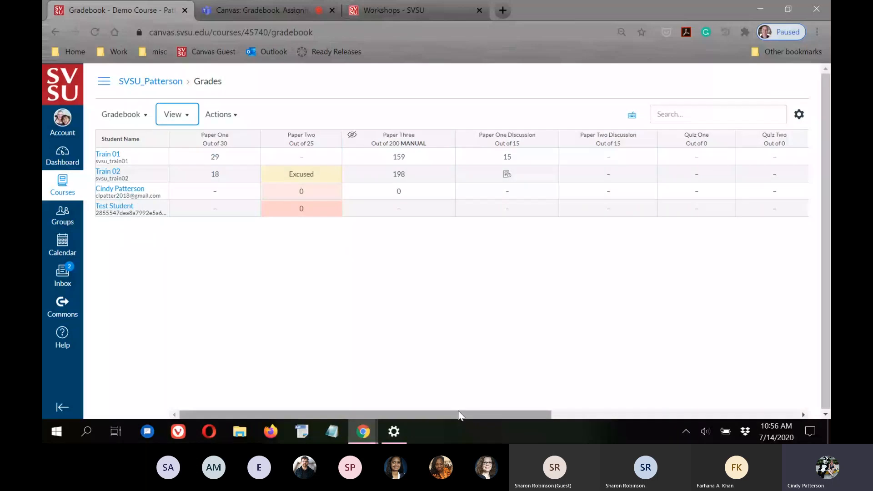
pyautogui.moveTo(459, 414); pyautogui.dragTo(707, 414)
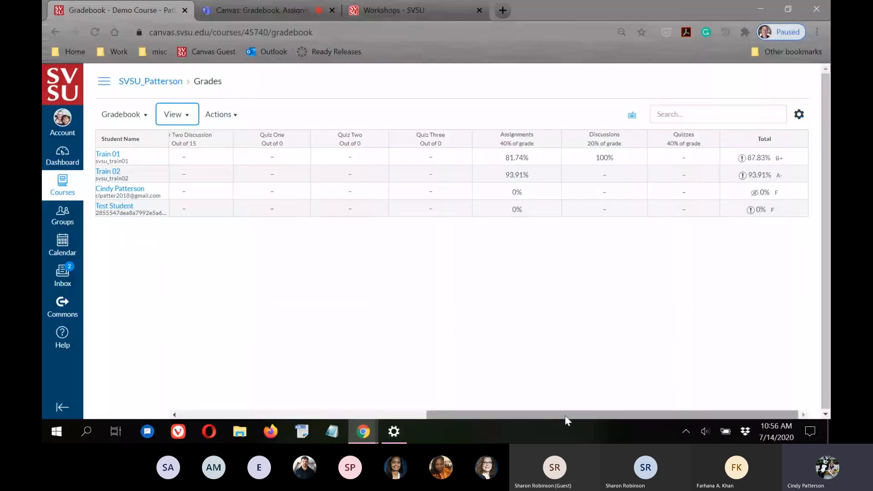
pyautogui.moveTo(564, 413); pyautogui.dragTo(78, 378)
pyautogui.click(299, 305)
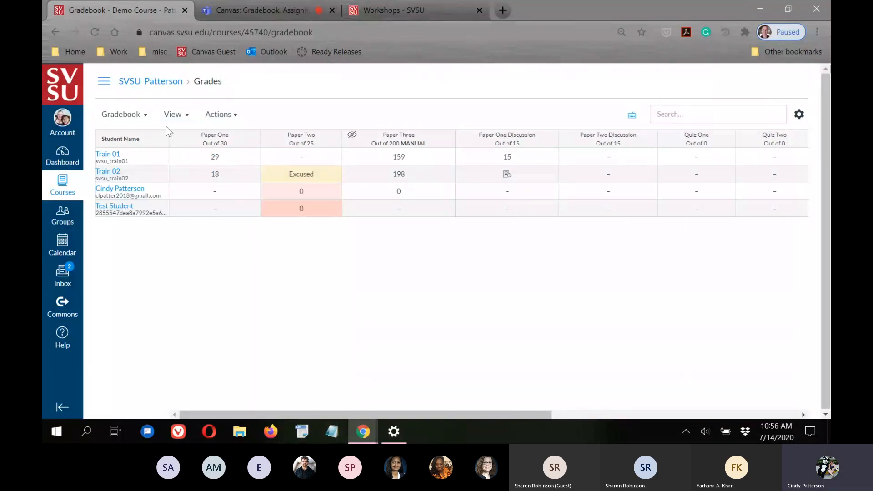
# Look at the gradebook Filters option and close it without applying a filter
pyautogui.click(183, 117)
pyautogui.moveTo(175, 160)
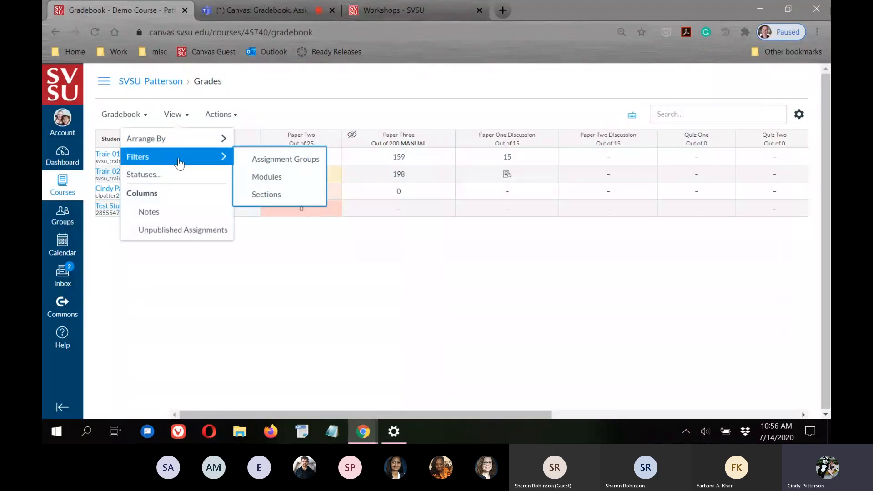
pyautogui.click(436, 288)
pyautogui.moveTo(371, 414); pyautogui.dragTo(227, 435)
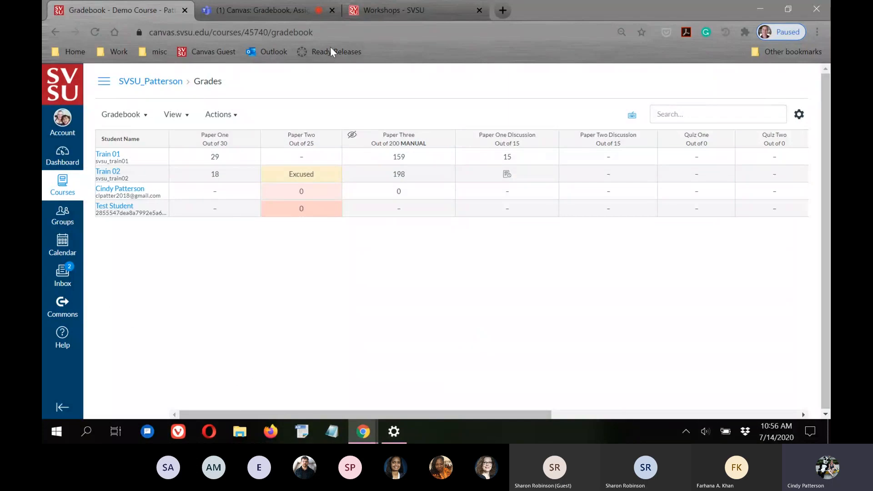
pyautogui.click(243, 6)
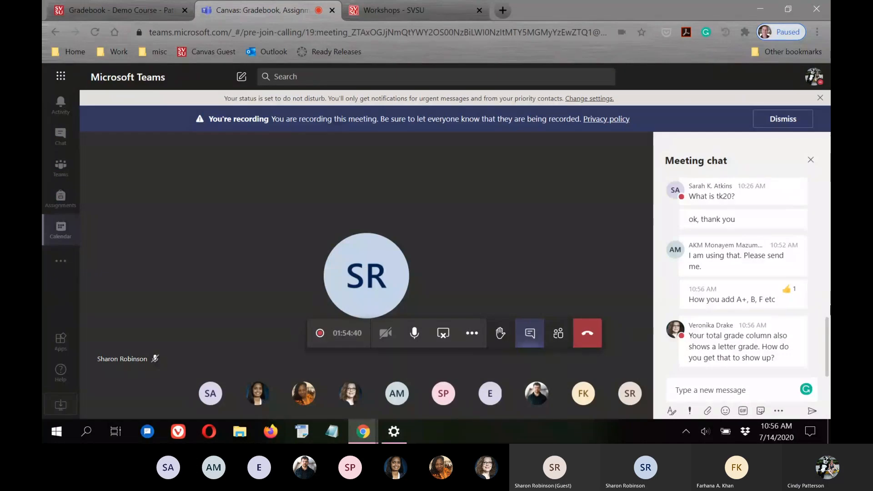
pyautogui.click(129, 4)
pyautogui.moveTo(682, 415); pyautogui.dragTo(686, 415)
pyautogui.click(798, 139)
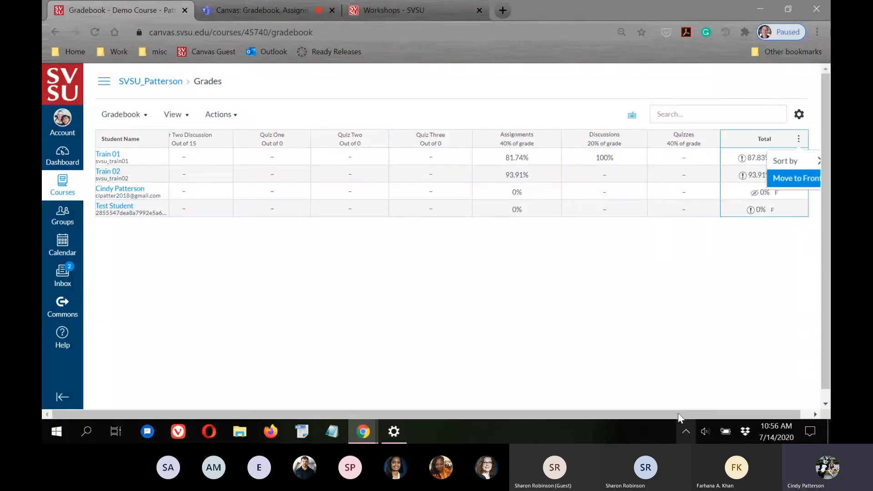
# Close the Total column's options menu and reveal the course navigation links beside the gradebook
pyautogui.click(787, 181)
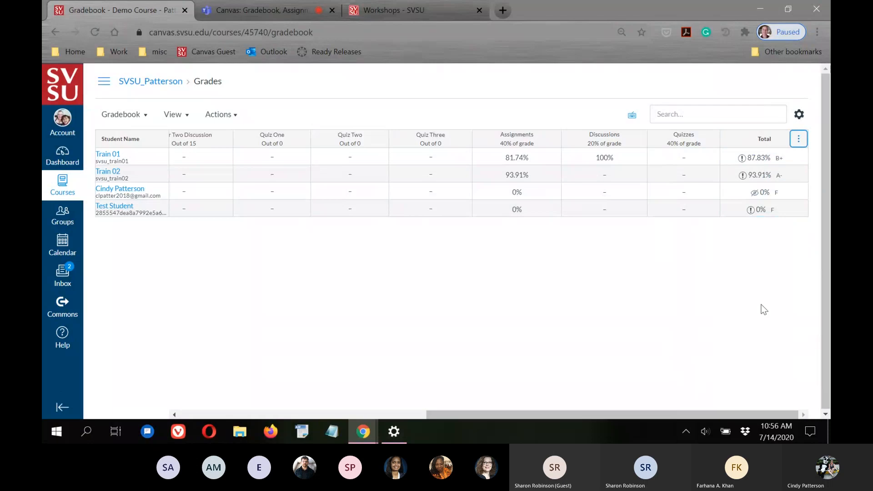
pyautogui.click(761, 301)
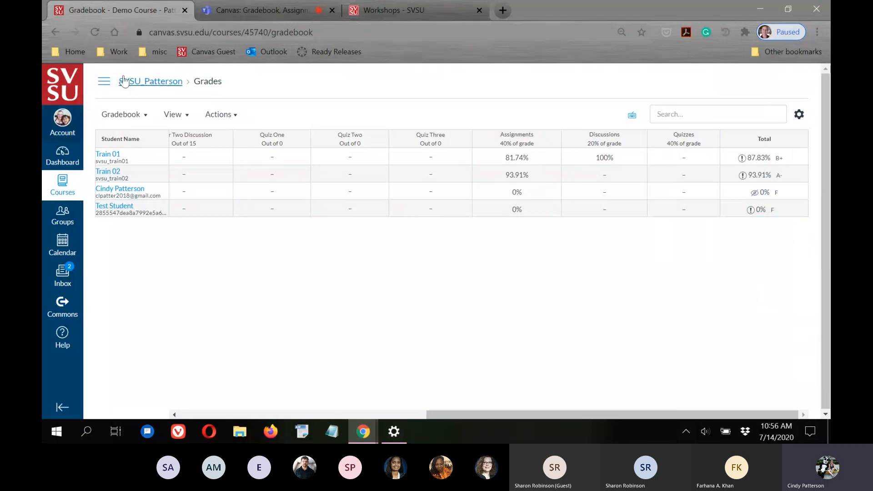
pyautogui.click(104, 83)
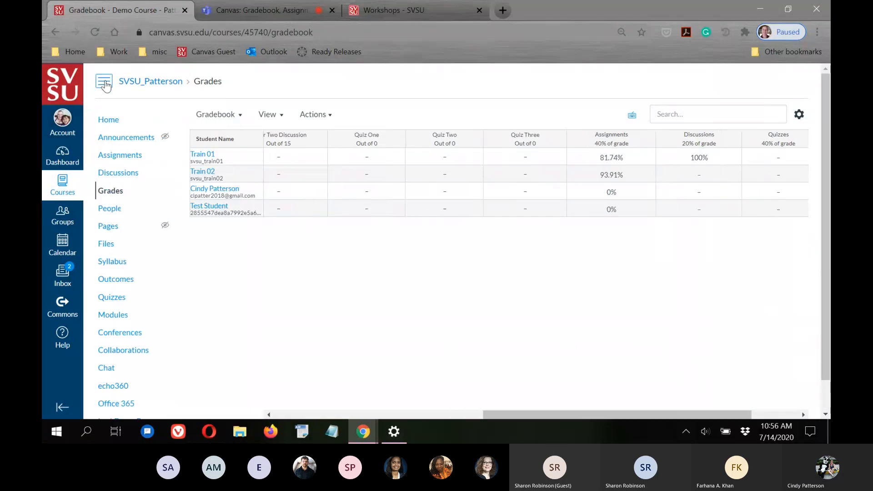
# Open course Settings and expand the 'more options' section under Description
pyautogui.scroll(-1, 145, 273)
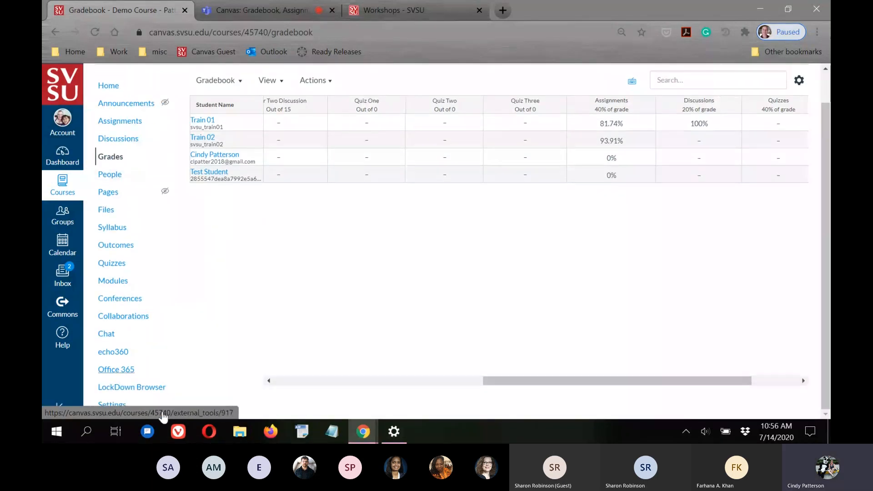
pyautogui.click(113, 403)
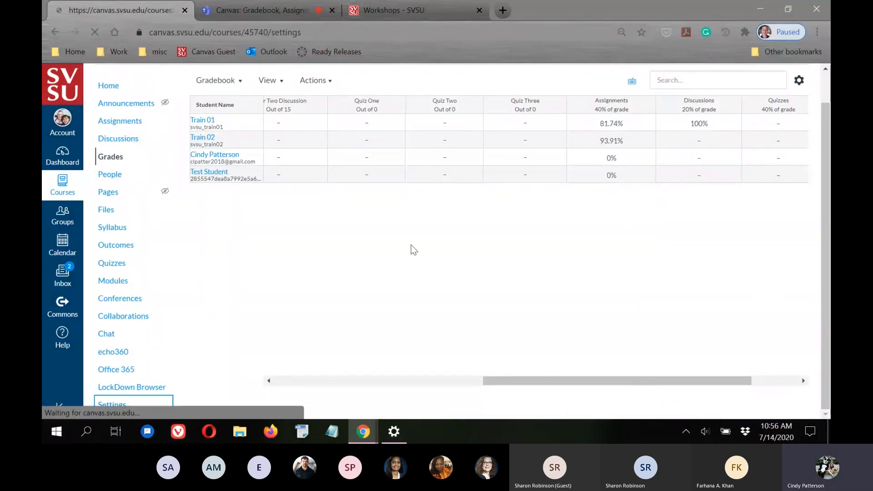
pyautogui.scroll(-12, 443, 230)
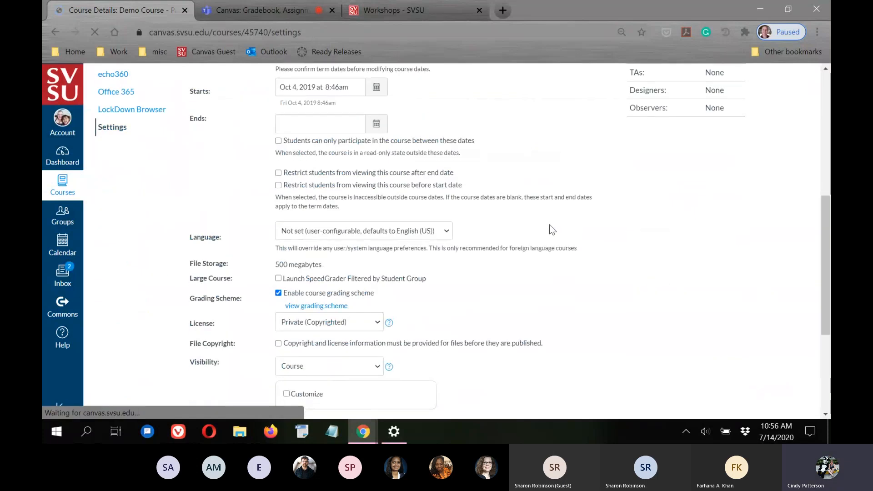
pyautogui.scroll(3, 459, 244)
pyautogui.scroll(-3, 459, 238)
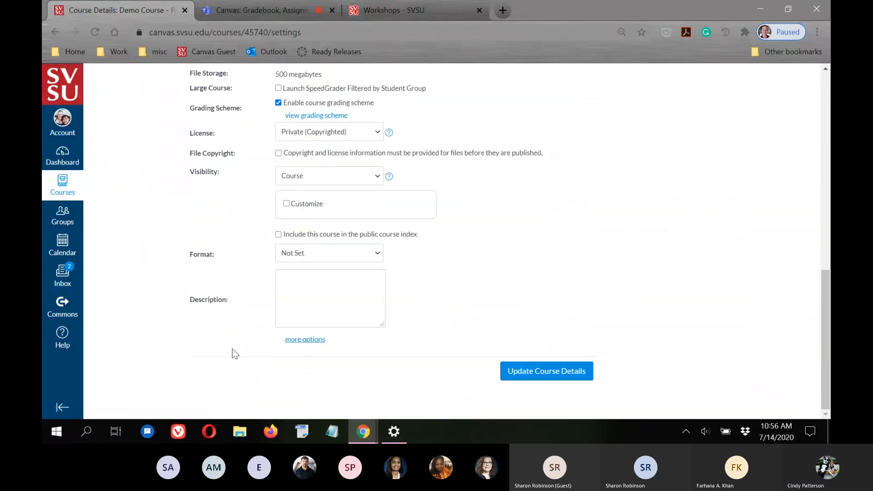
pyautogui.click(296, 340)
pyautogui.scroll(-3, 573, 296)
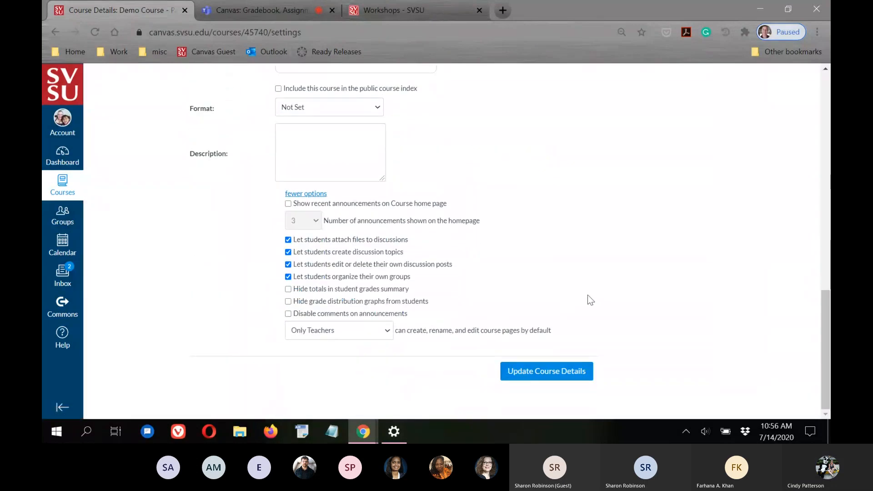
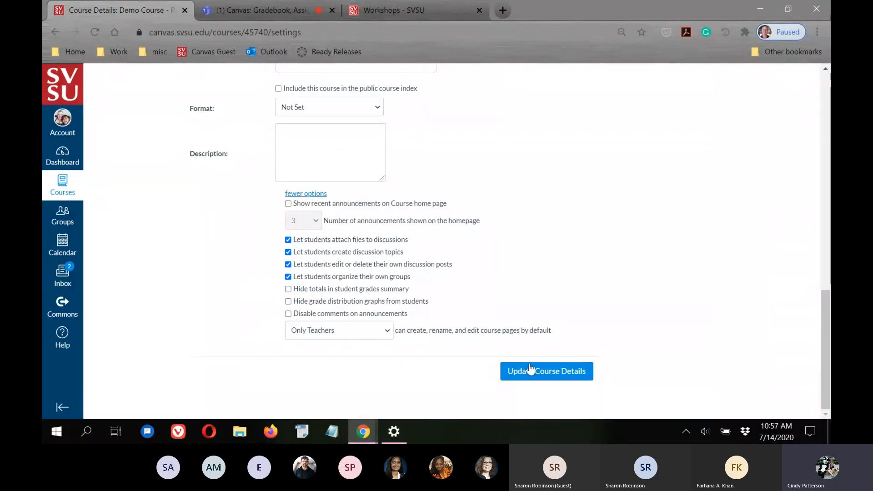
# Go from course Settings to the gradebook, then switch over to the Teams meeting chat
pyautogui.scroll(10, 537, 378)
pyautogui.scroll(3, 534, 362)
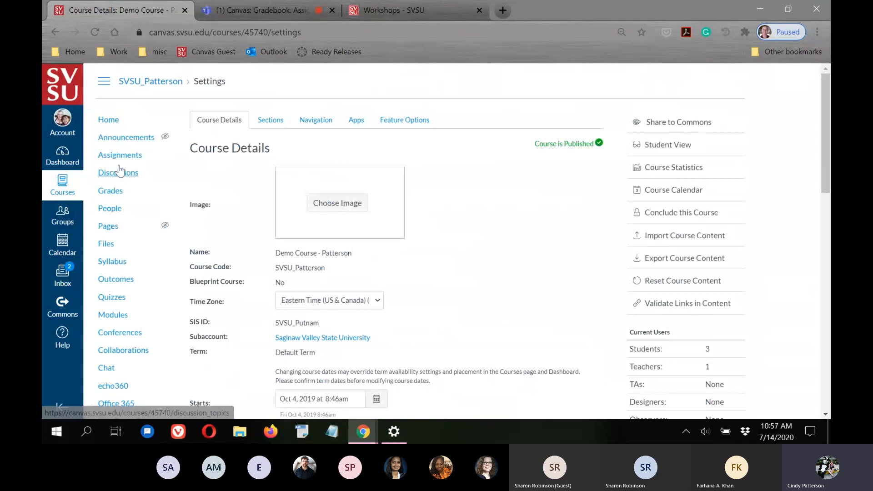
pyautogui.click(103, 191)
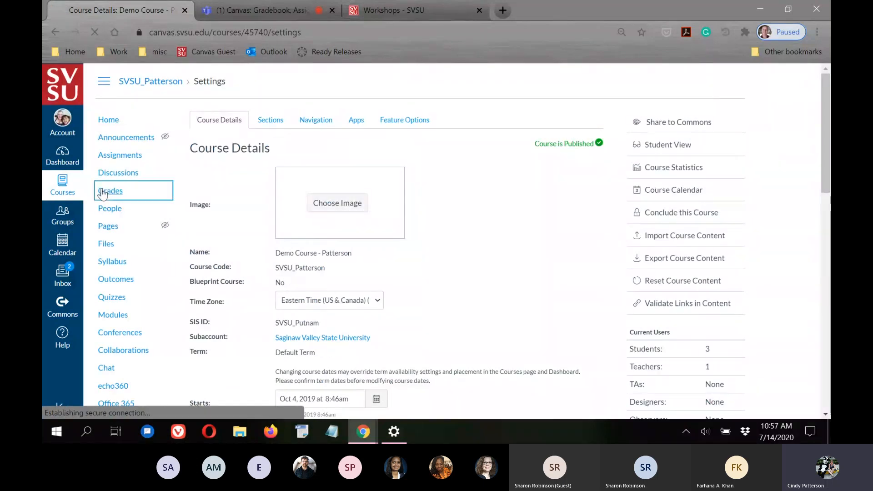
pyautogui.click(246, 7)
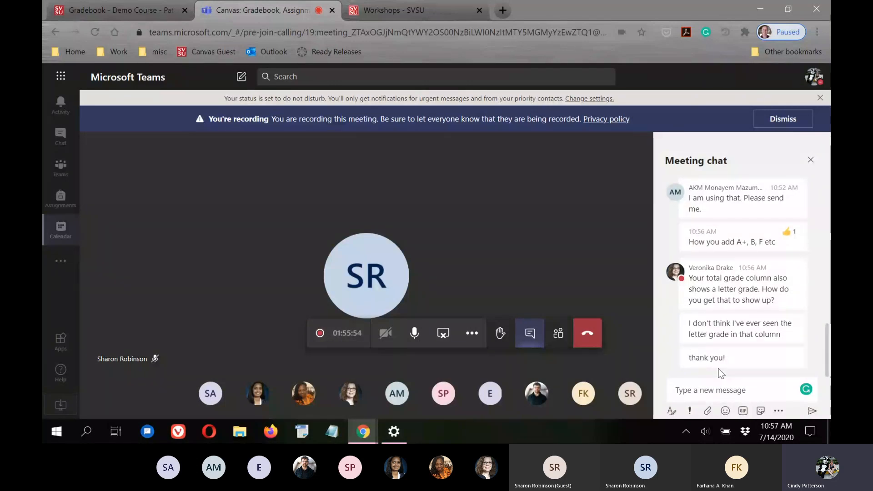
pyautogui.click(135, 9)
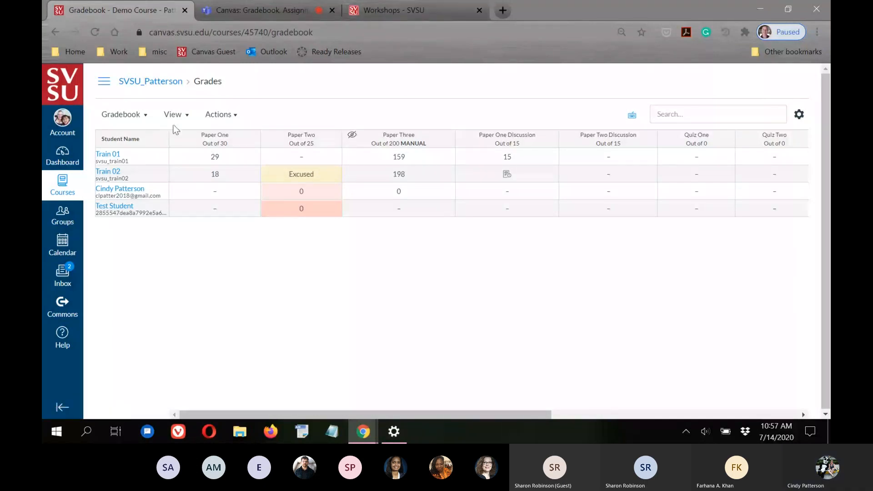
pyautogui.click(184, 115)
pyautogui.moveTo(175, 161)
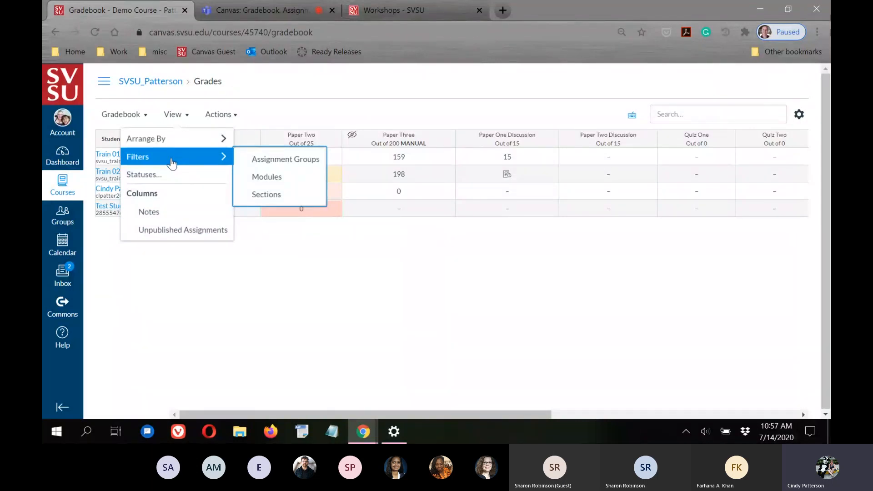
pyautogui.click(274, 160)
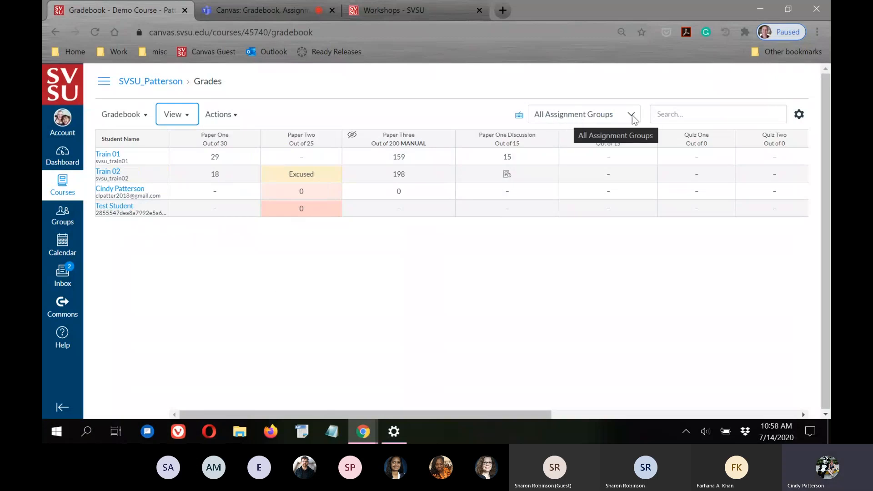
pyautogui.click(609, 117)
pyautogui.click(609, 116)
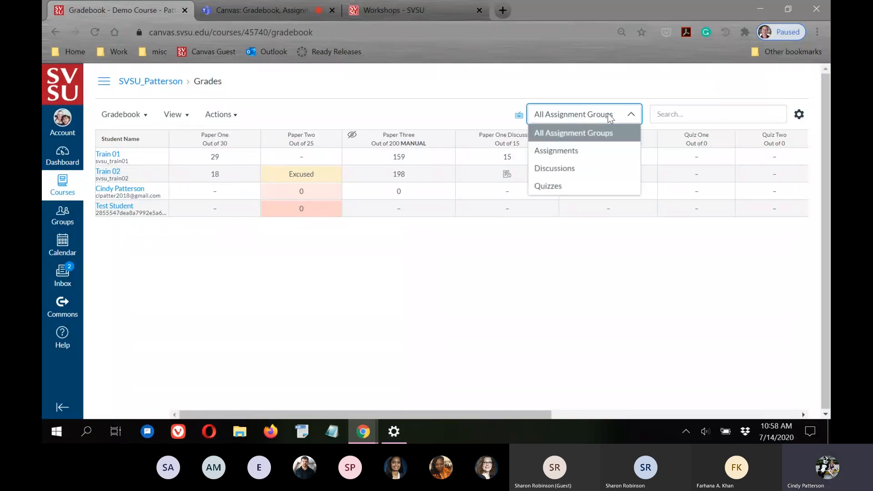
pyautogui.click(553, 189)
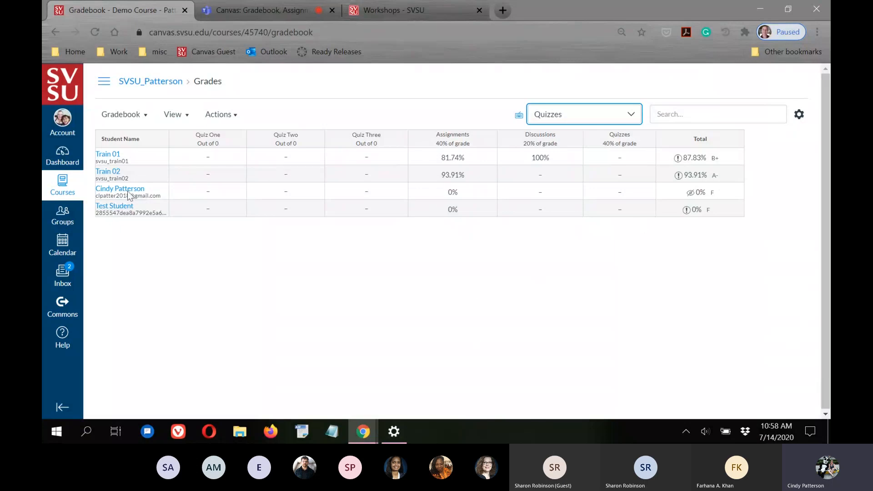
pyautogui.click(187, 116)
pyautogui.click(187, 116)
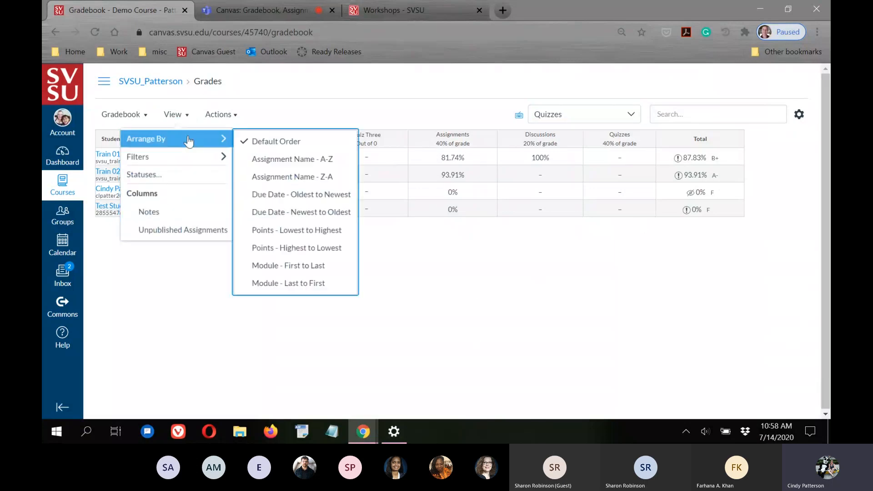
pyautogui.moveTo(178, 157)
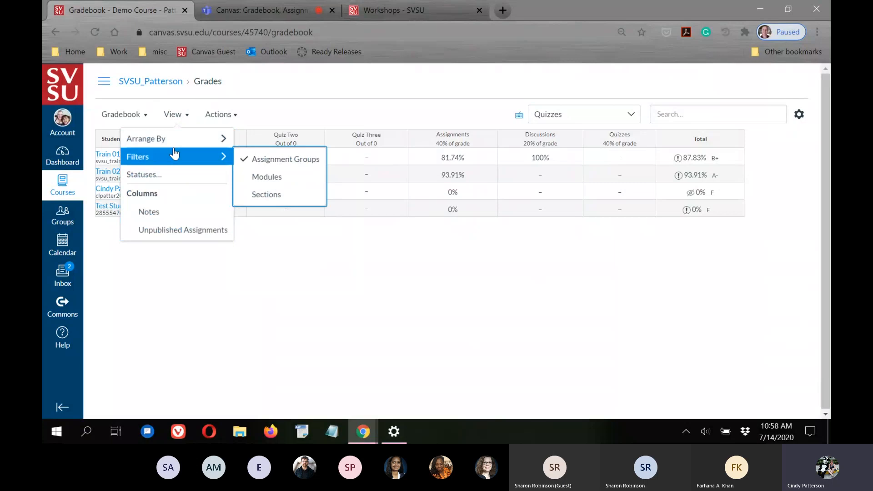
pyautogui.click(247, 160)
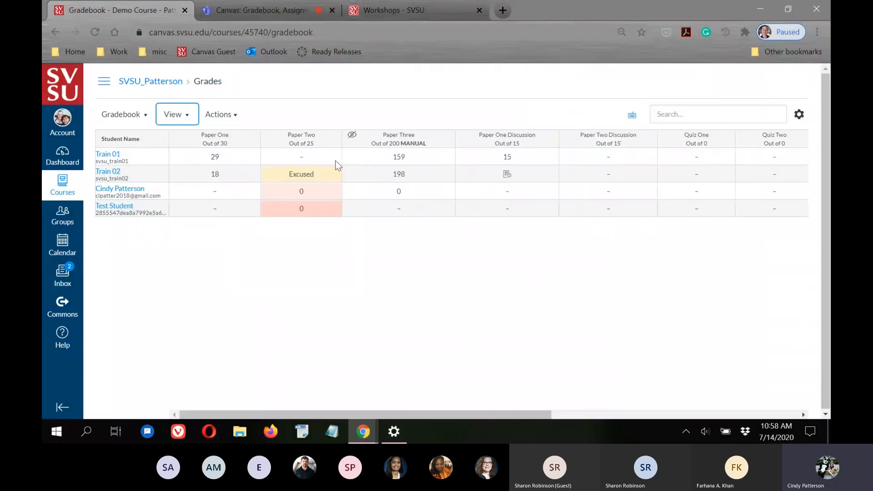
pyautogui.click(190, 119)
pyautogui.moveTo(176, 159)
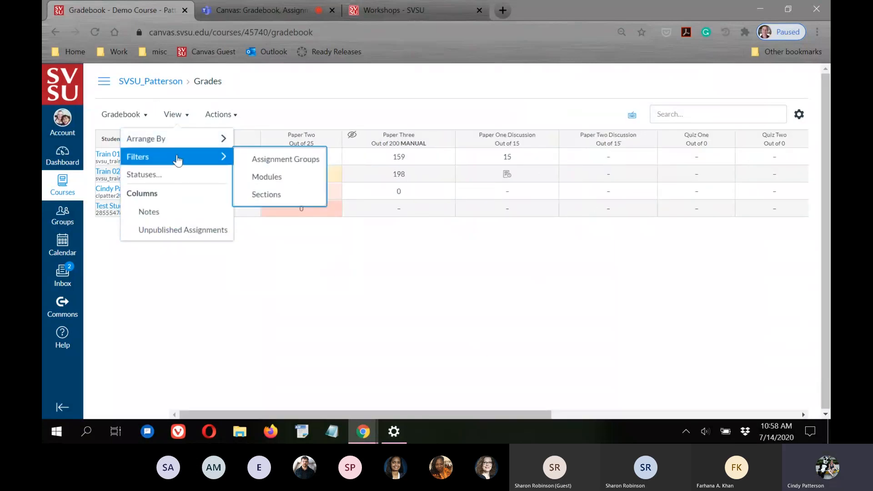
pyautogui.click(274, 179)
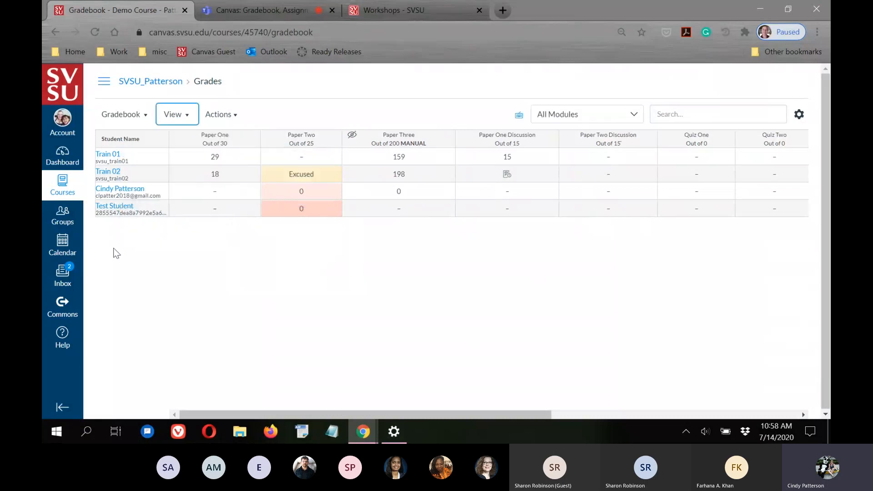
pyautogui.click(629, 119)
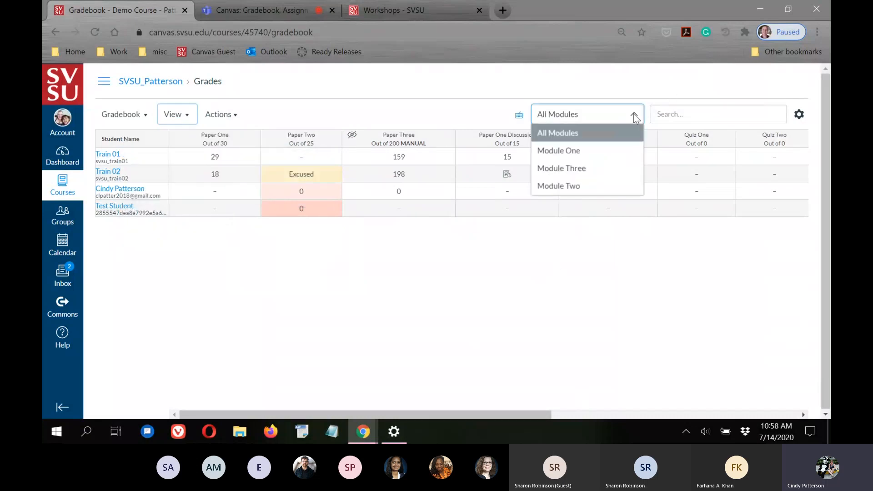
pyautogui.click(559, 187)
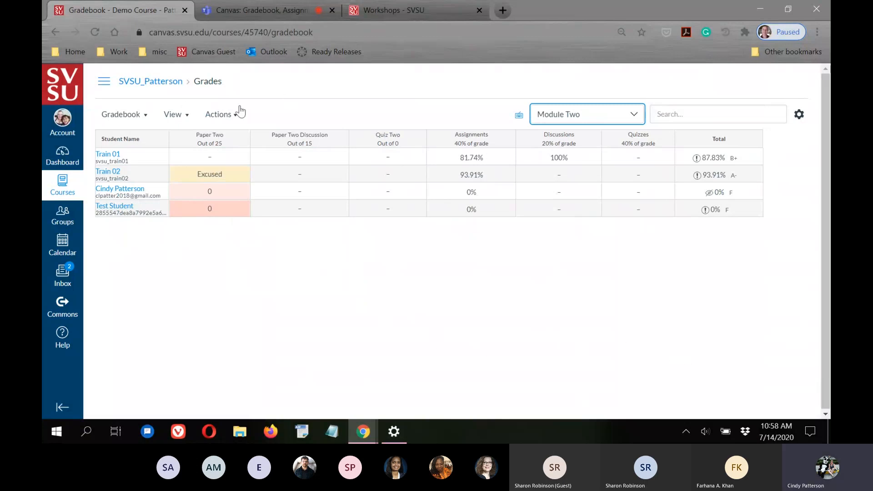
pyautogui.click(187, 115)
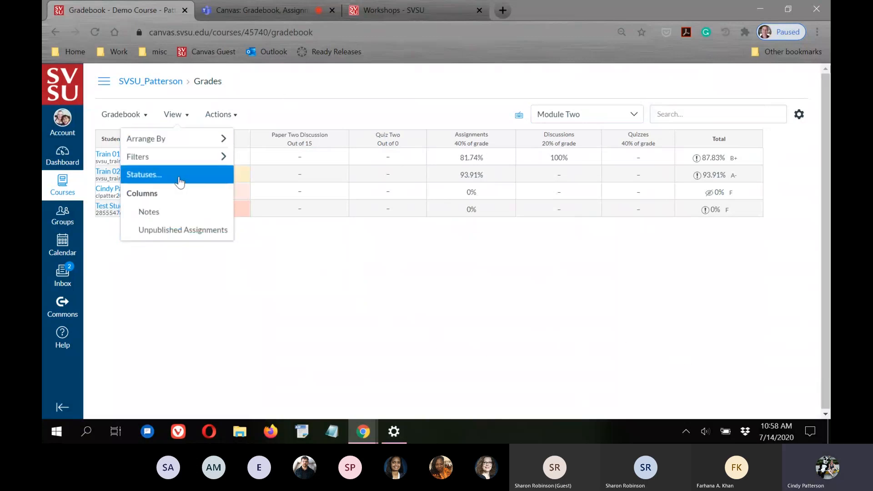
pyautogui.moveTo(171, 157)
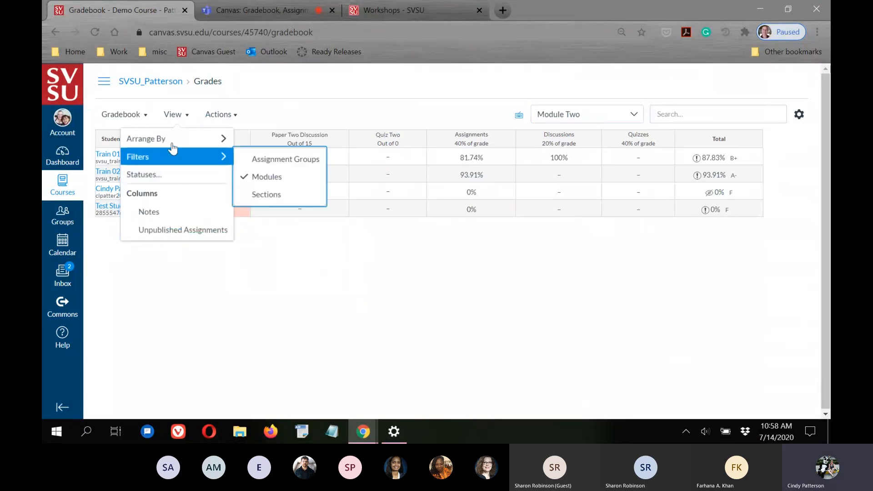
pyautogui.click(259, 177)
# Add a section filter so the gradebook shows only the Researchers section
pyautogui.click(172, 121)
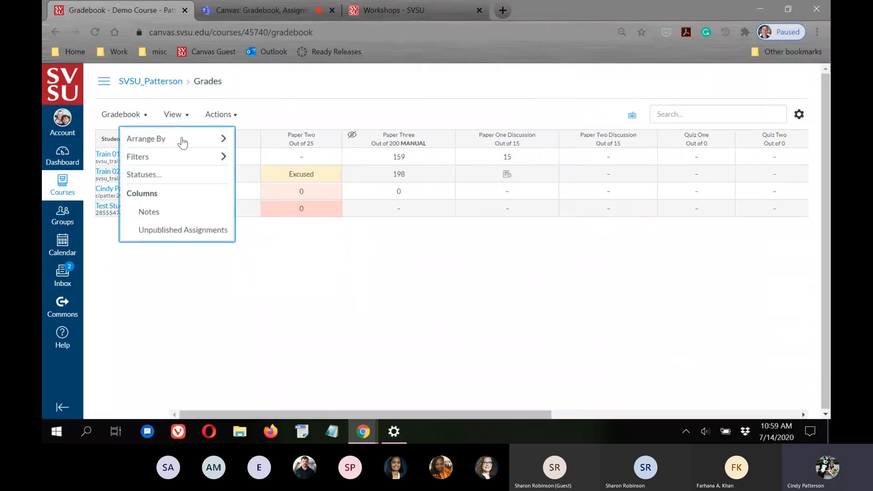
pyautogui.moveTo(176, 156)
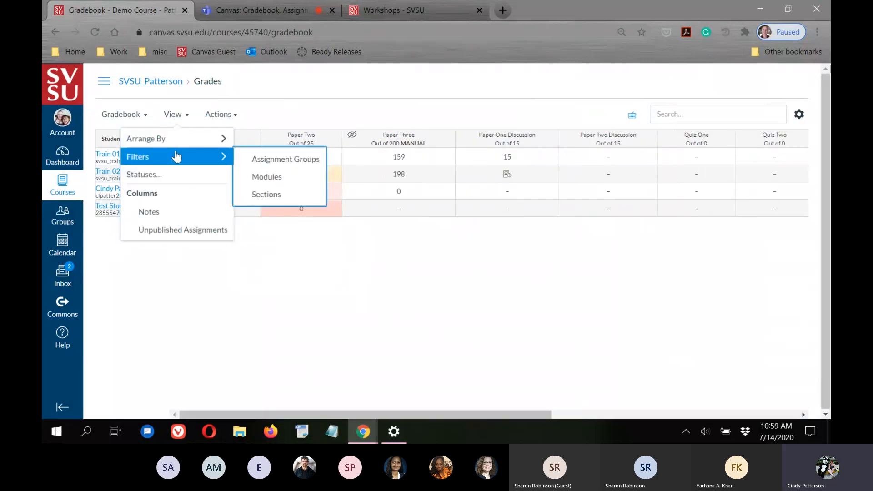
pyautogui.click(261, 191)
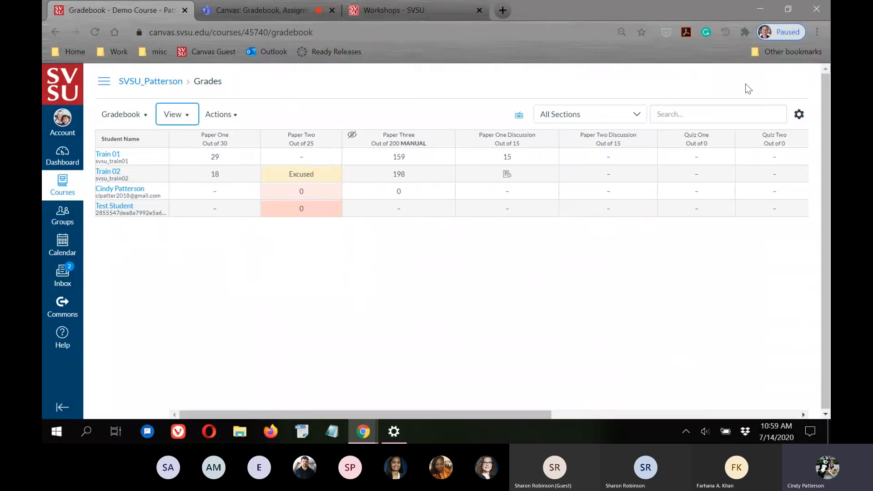
pyautogui.click(639, 113)
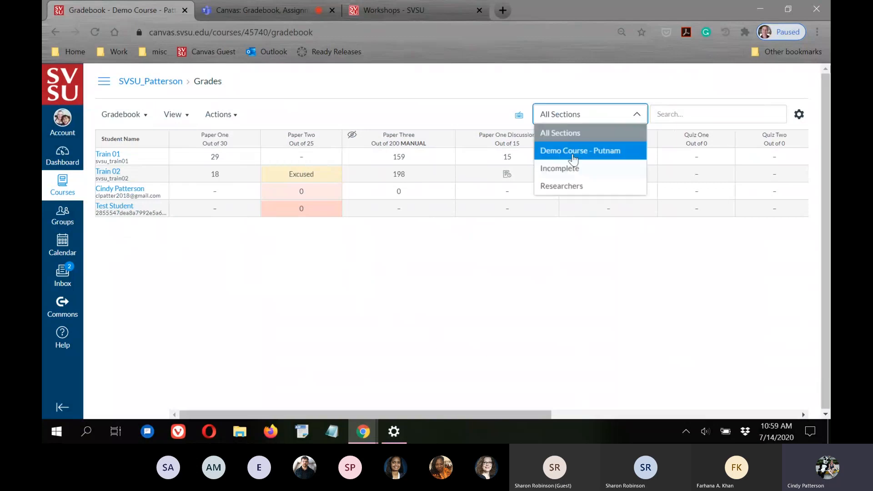
pyautogui.click(563, 186)
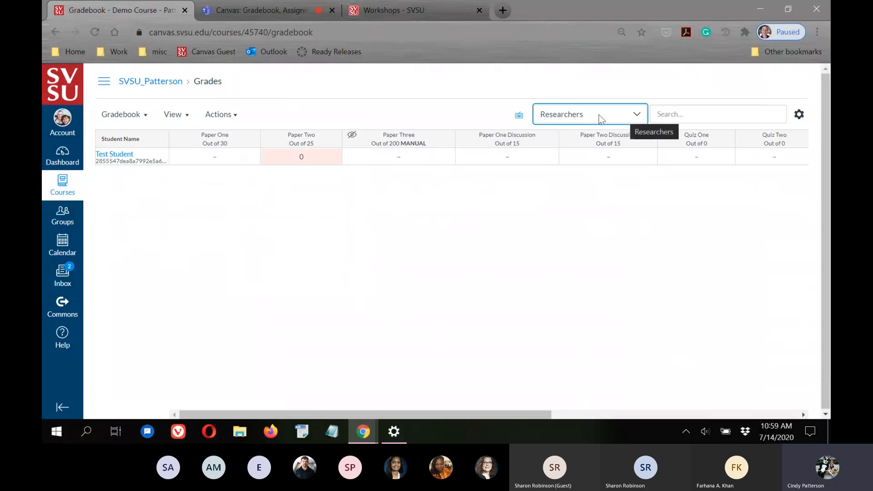
pyautogui.click(632, 117)
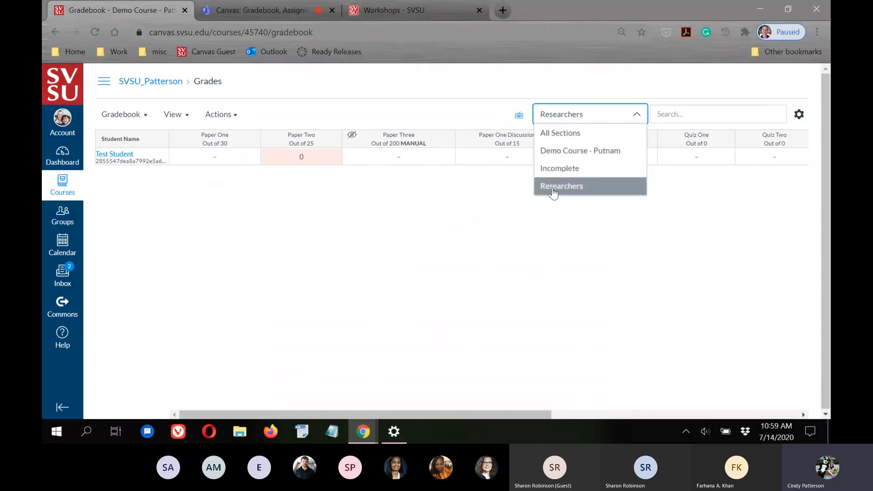
pyautogui.click(551, 191)
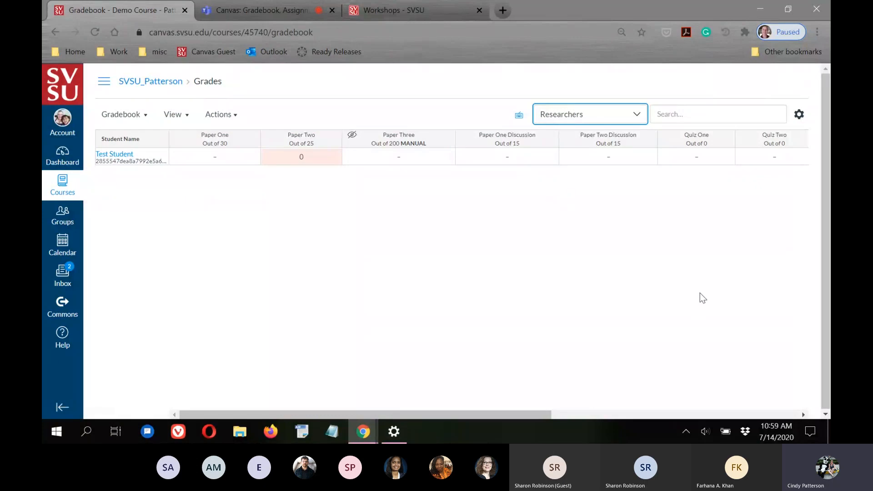
pyautogui.click(641, 117)
pyautogui.click(353, 205)
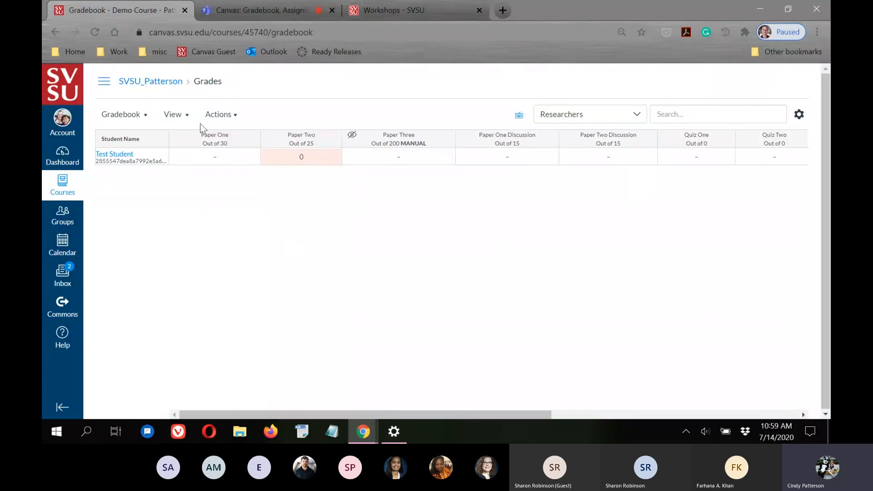
# Remove the section filter so all four students show again
pyautogui.click(184, 119)
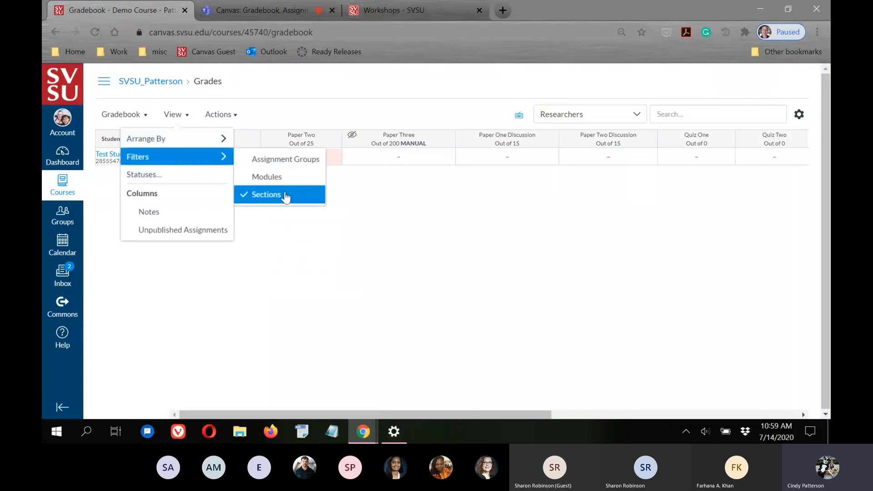
pyautogui.click(286, 195)
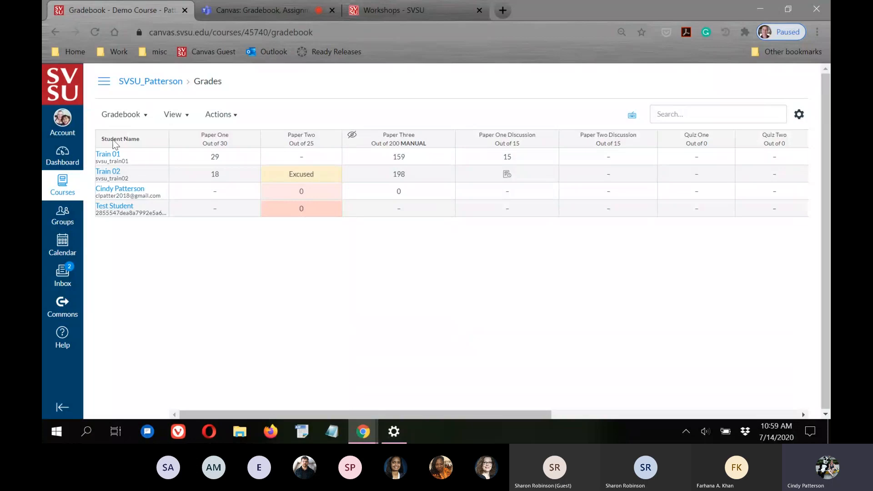
pyautogui.click(183, 118)
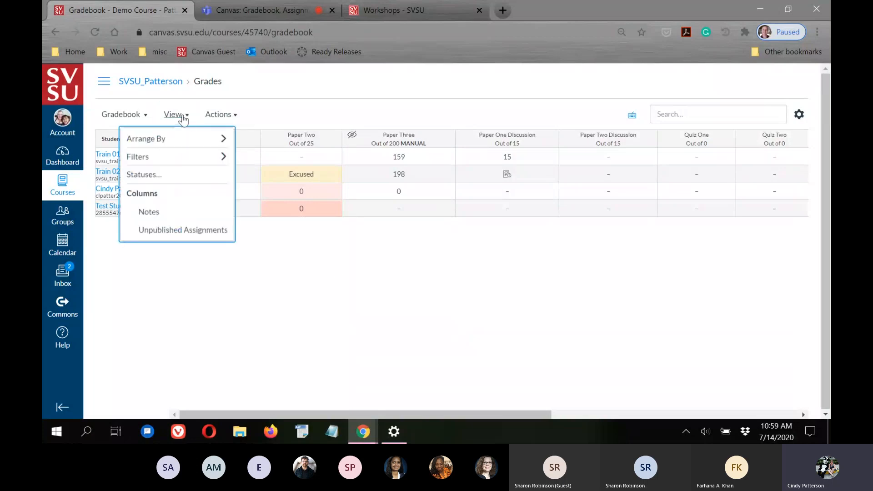
pyautogui.click(140, 178)
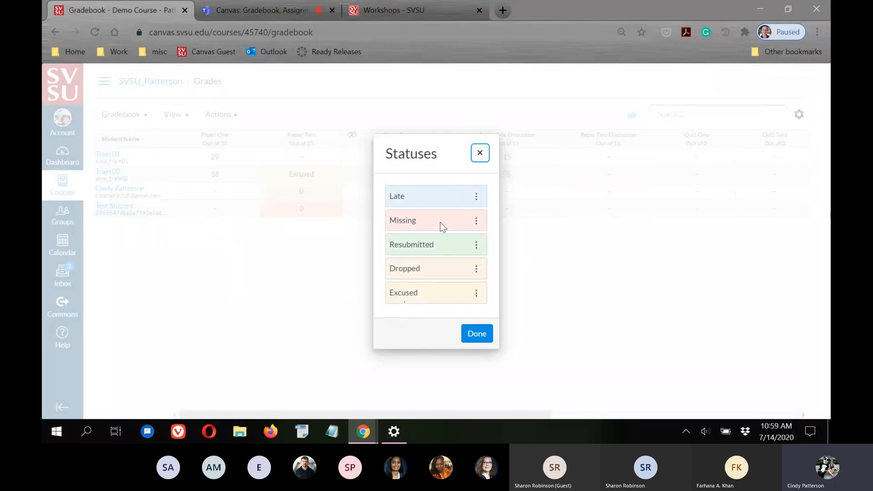
pyautogui.click(478, 199)
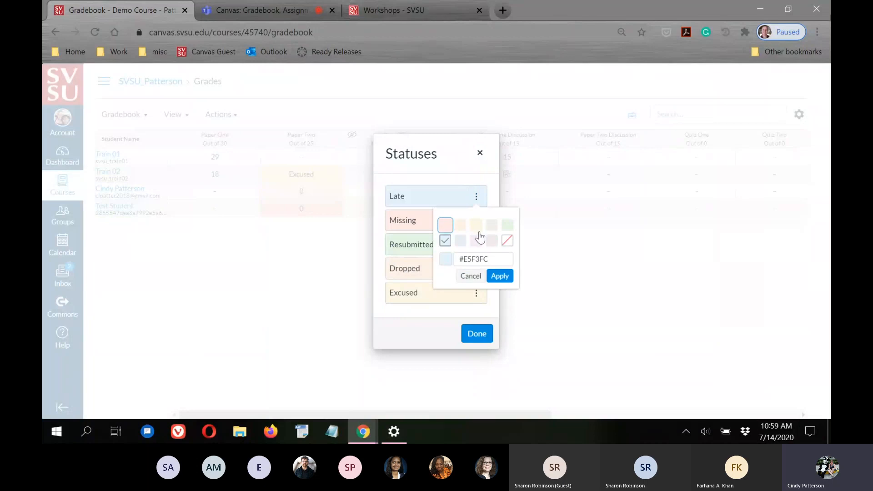
pyautogui.click(472, 276)
pyautogui.click(483, 340)
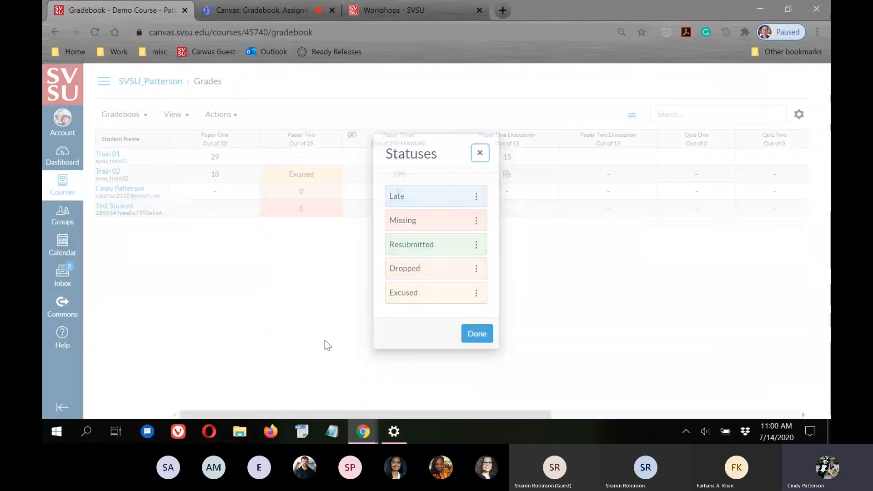
pyautogui.click(190, 117)
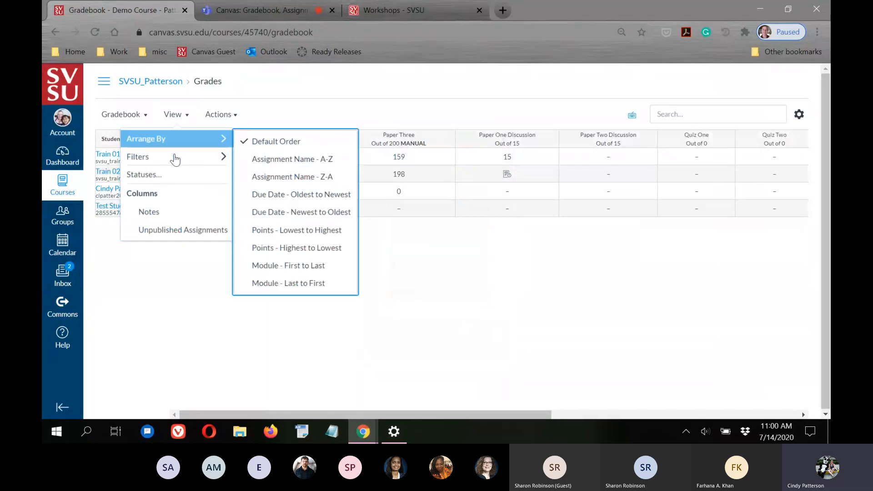
# Turn on the Notes column from the View menu's Columns options
pyautogui.click(157, 217)
pyautogui.click(245, 315)
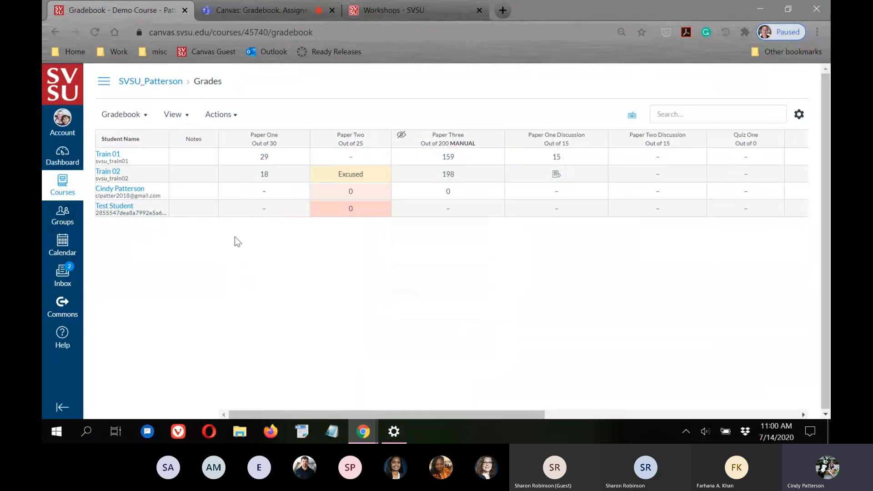
# Briefly show unpublished assignments like Paper Four, then hide them and the Notes column
pyautogui.click(183, 119)
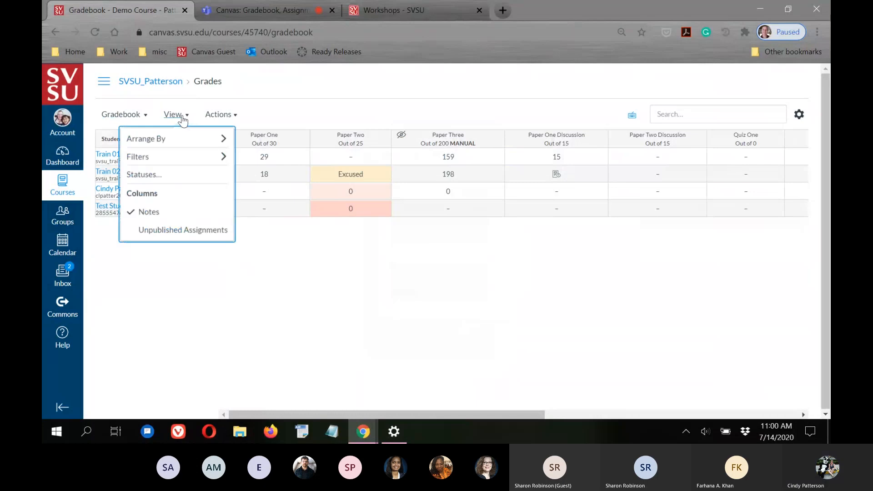
pyautogui.click(168, 232)
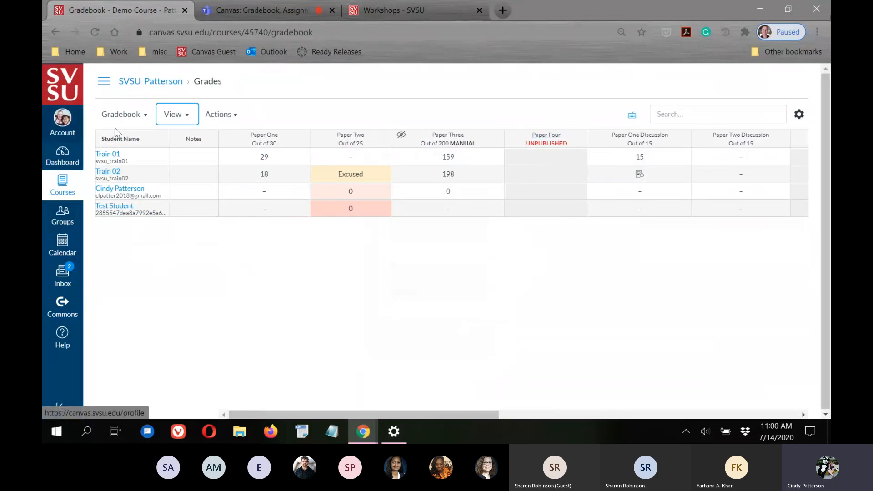
pyautogui.click(184, 122)
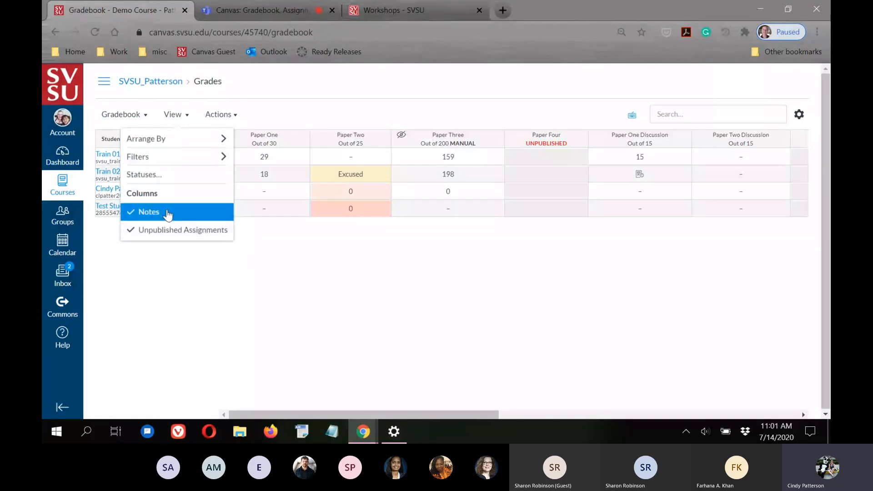
pyautogui.click(166, 212)
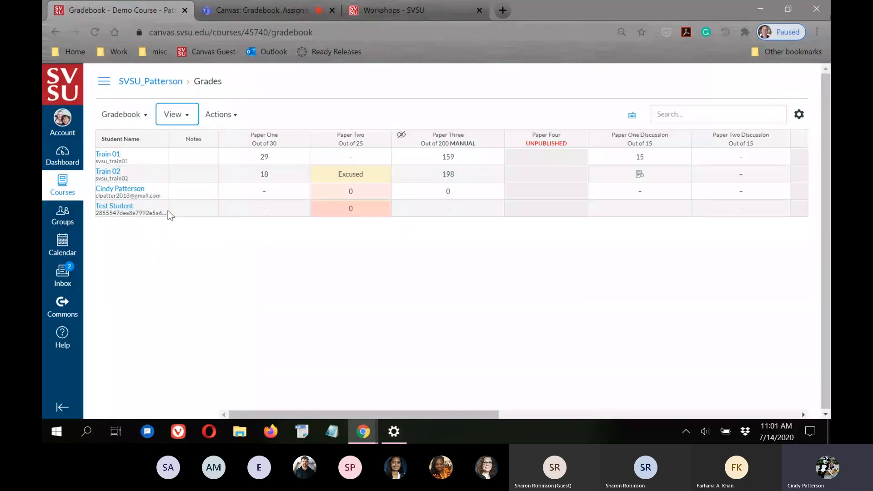
pyautogui.click(188, 116)
pyautogui.click(181, 231)
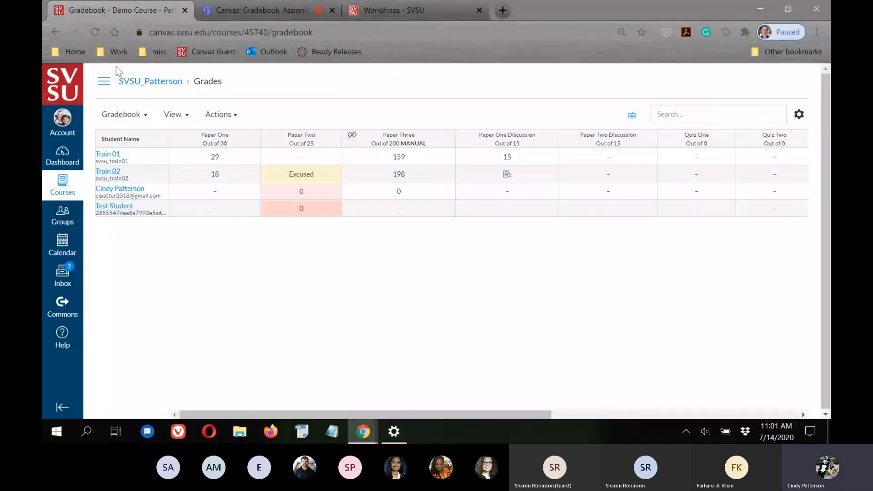
# Open Gradebook History from the gradebook views list
pyautogui.click(133, 118)
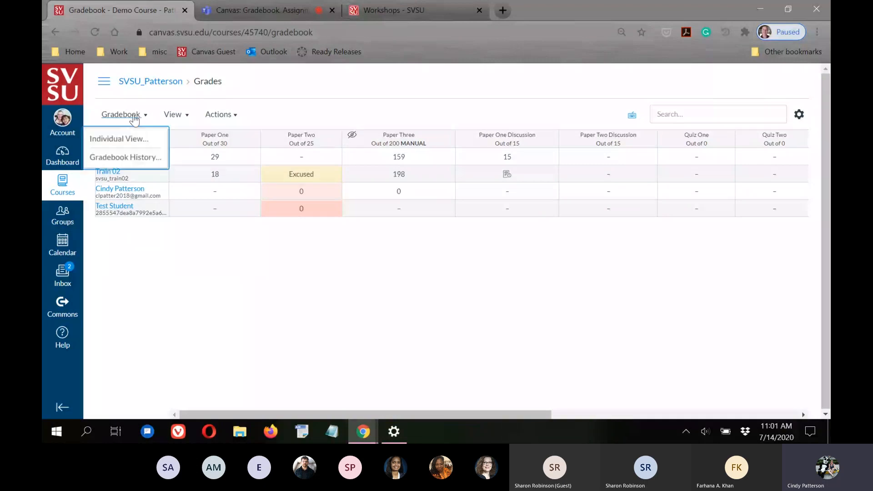
pyautogui.click(112, 160)
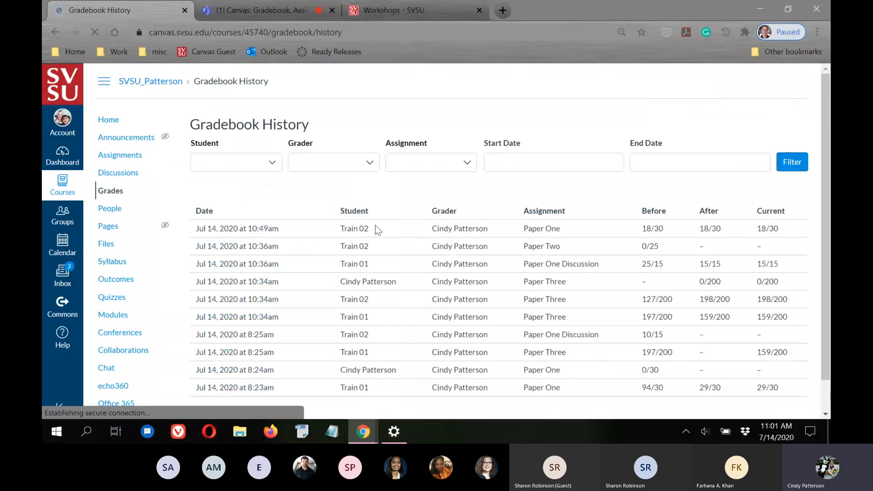
pyautogui.scroll(-1, 744, 325)
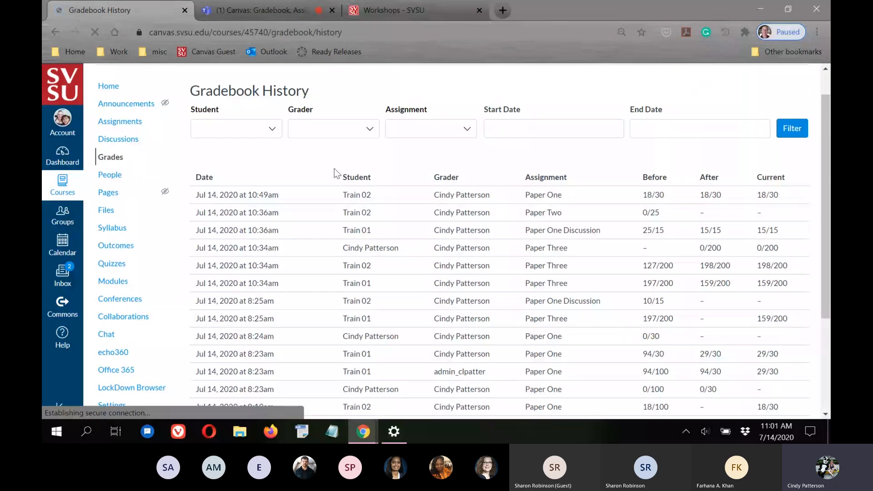
pyautogui.scroll(1, 251, 206)
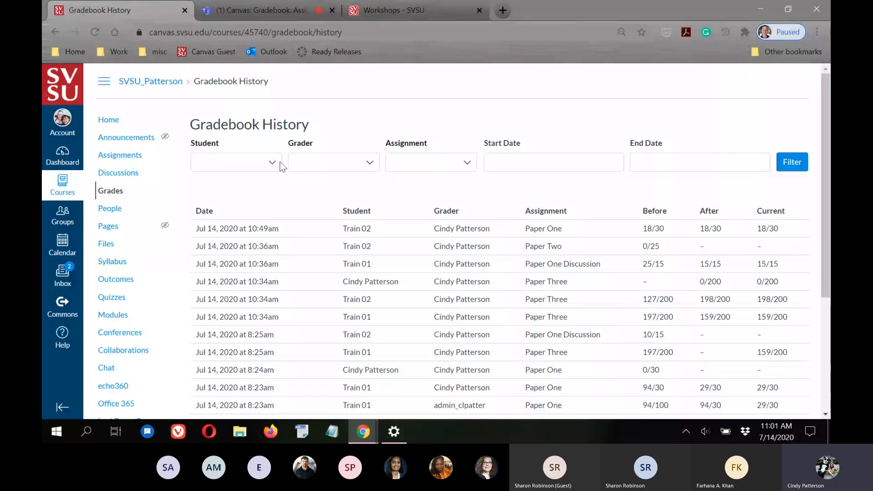
# Filter the grade history by assignment, searching 'paper' and choosing Paper One
pyautogui.click(370, 162)
pyautogui.click(350, 113)
pyautogui.click(468, 164)
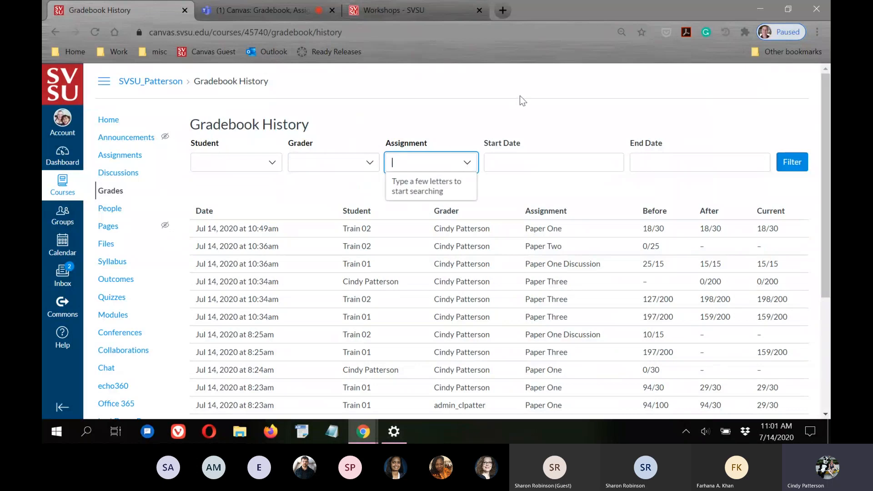
pyautogui.click(503, 109)
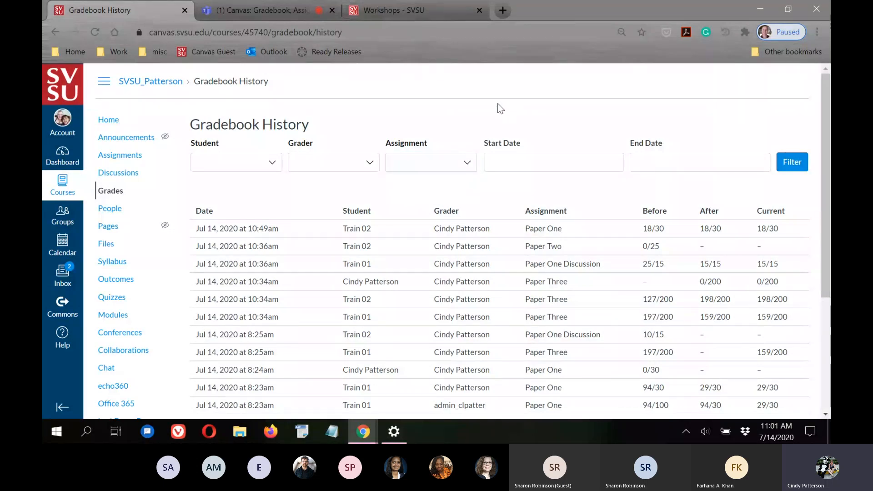
pyautogui.click(452, 160)
pyautogui.write('paper')
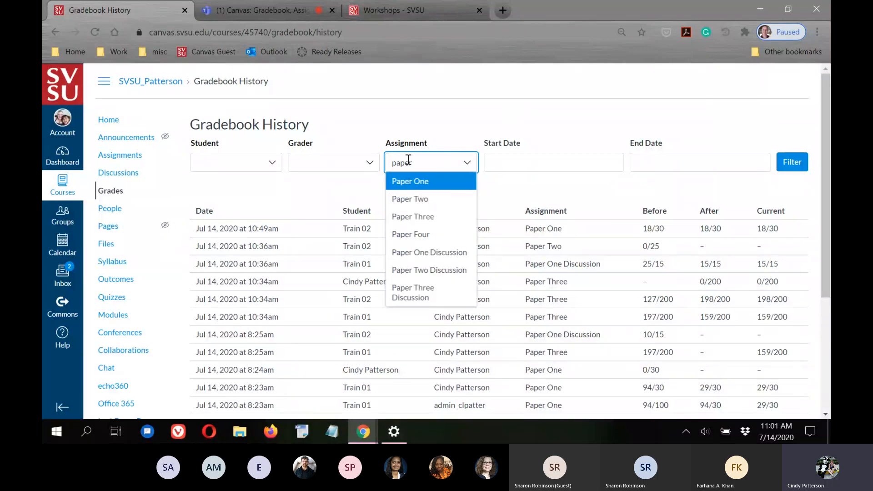
pyautogui.click(419, 182)
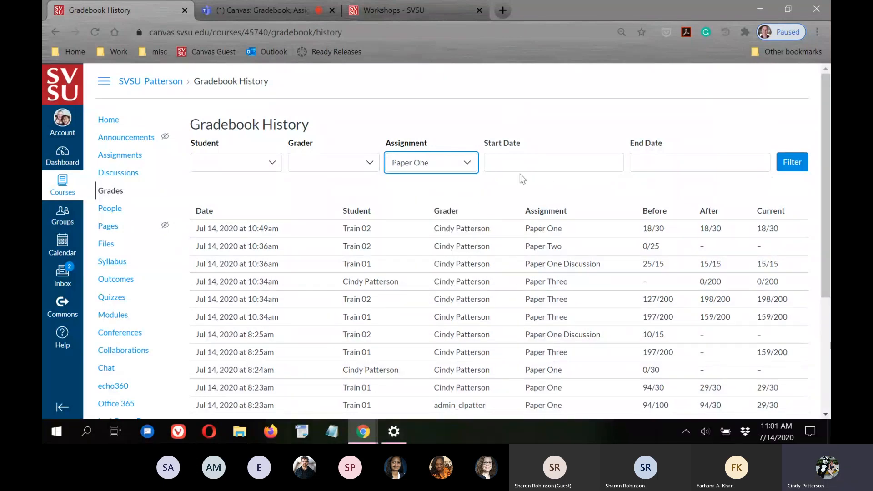
pyautogui.click(799, 164)
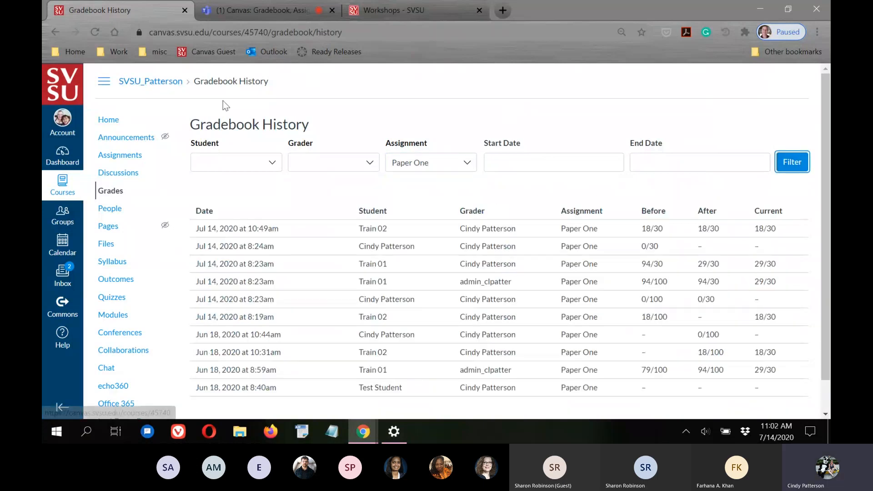
# Refilter the history to Paper One Discussion, then return to the Teams meeting
pyautogui.scroll(-1, 323, 293)
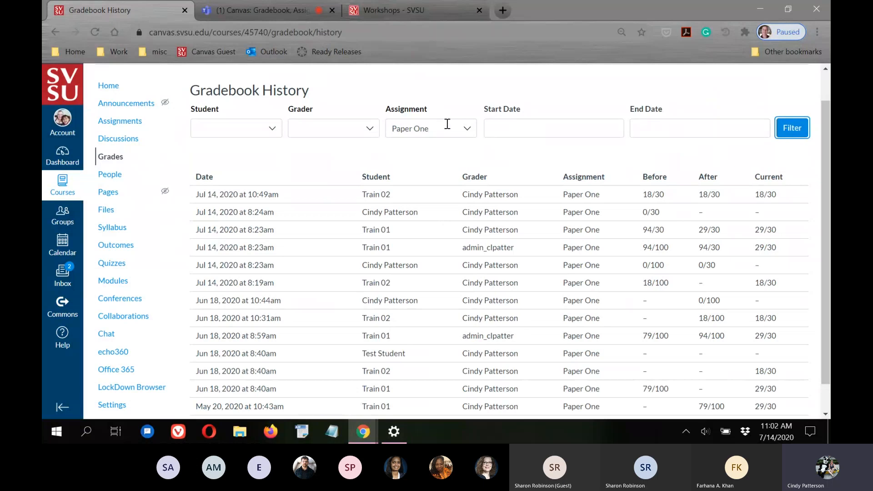
pyautogui.click(468, 128)
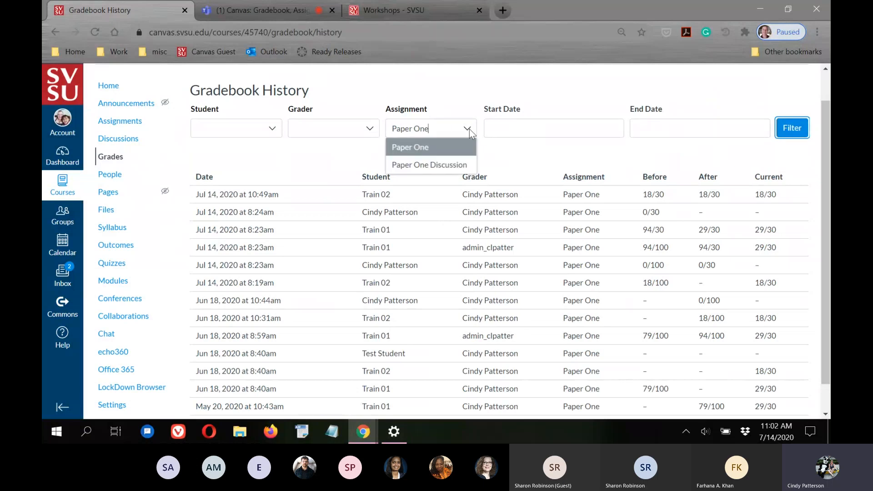
pyautogui.click(435, 165)
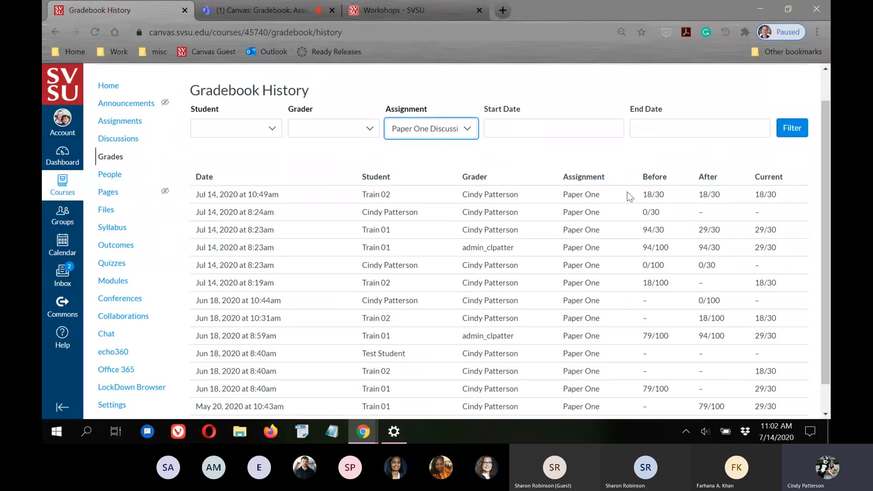
pyautogui.click(796, 132)
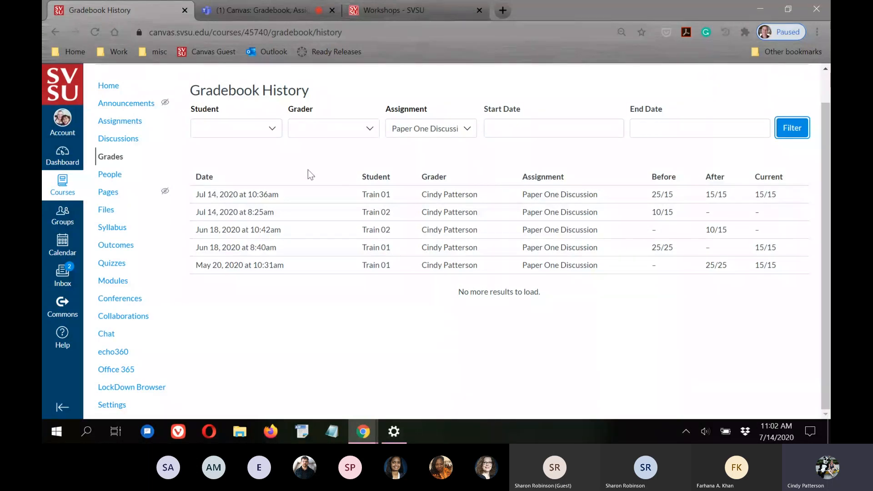
pyautogui.click(662, 194)
pyautogui.click(235, 11)
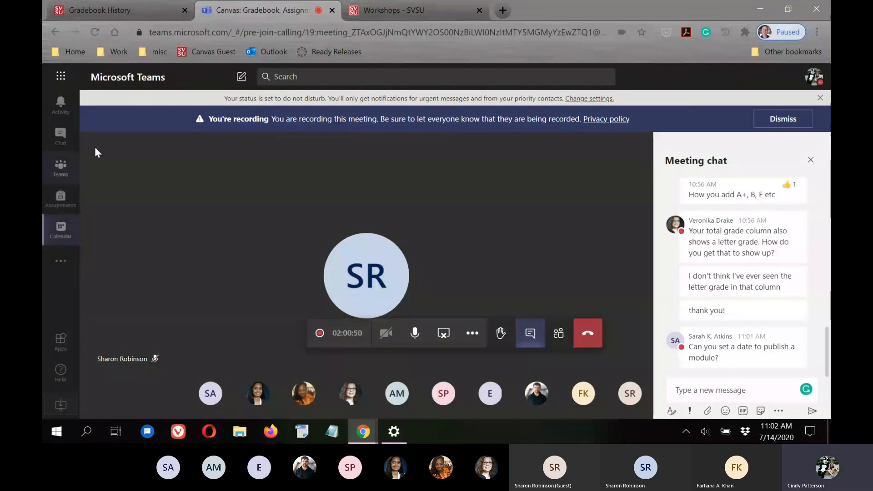
# Move between Teams and Canvas, ending on the Paper One Discussion grade history
pyautogui.click(126, 6)
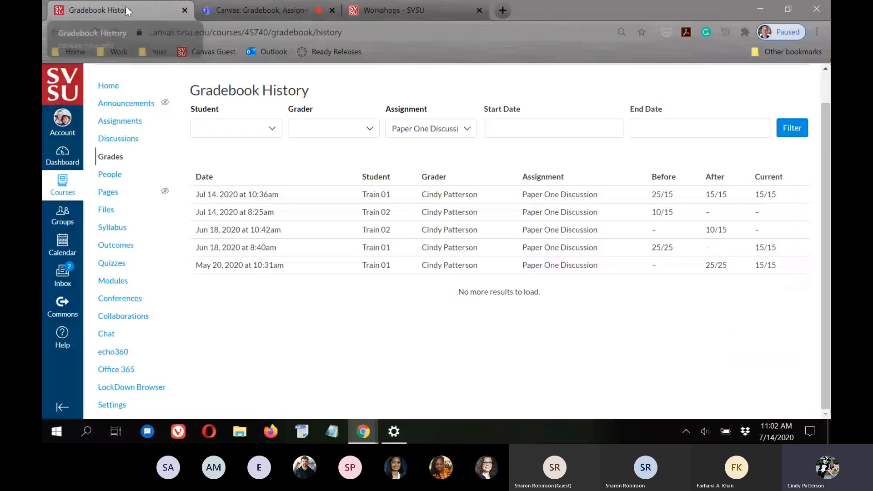
pyautogui.click(246, 10)
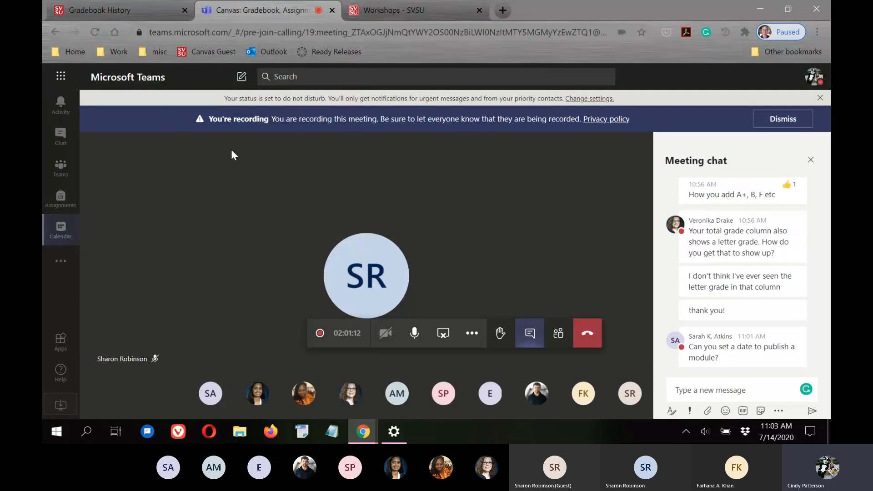
pyautogui.click(124, 5)
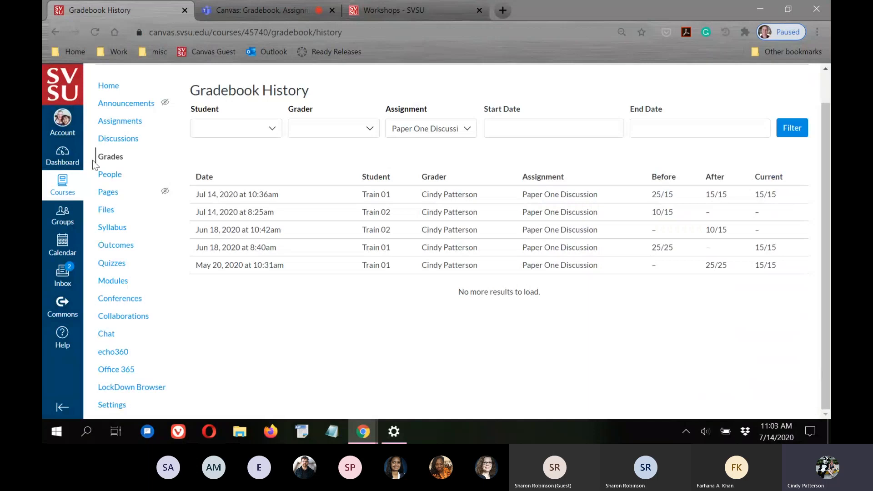
# Leave Gradebook History for the main gradebook grid with all four students' scores
pyautogui.scroll(1, 411, 210)
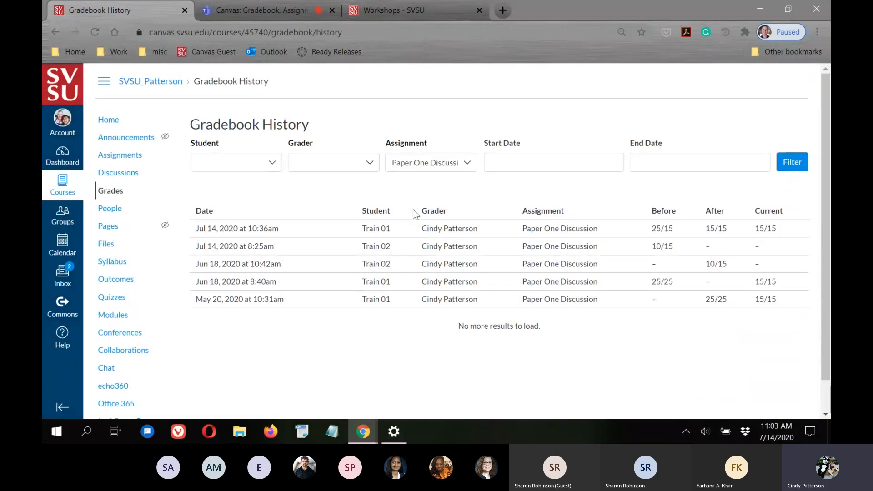
pyautogui.click(111, 195)
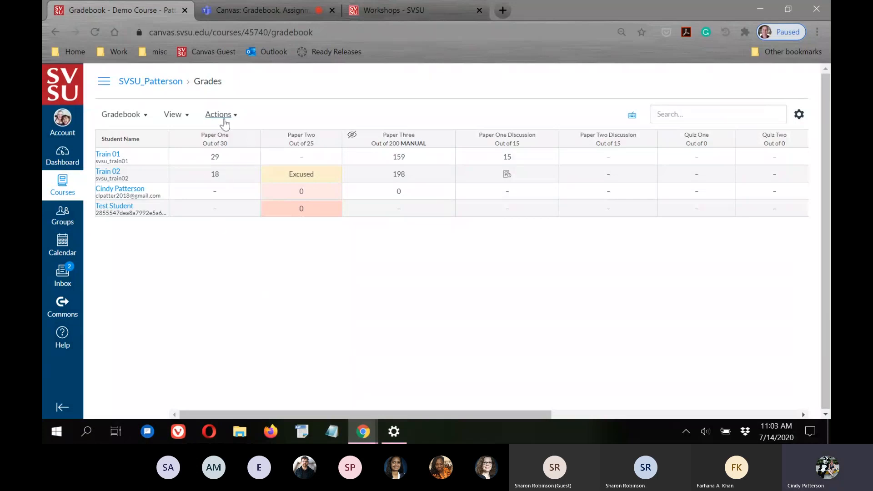
pyautogui.click(184, 117)
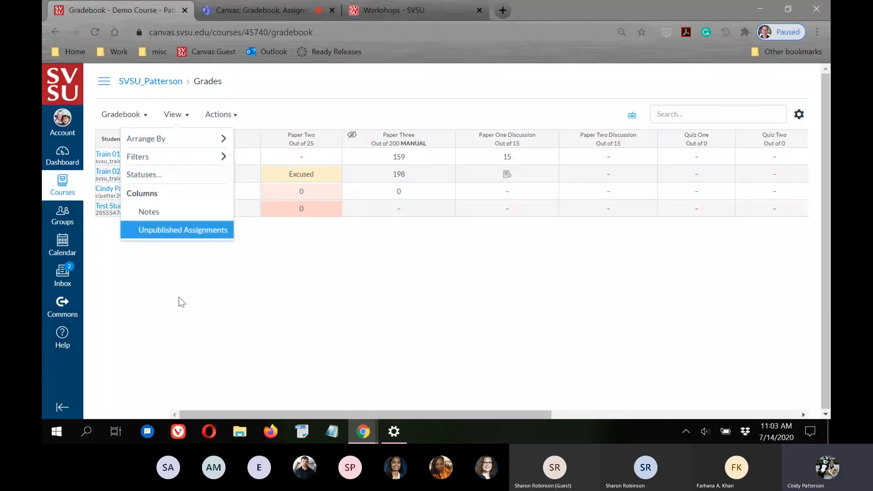
# Export the gradebook grades from the Actions menu
pyautogui.click(216, 316)
pyautogui.click(232, 117)
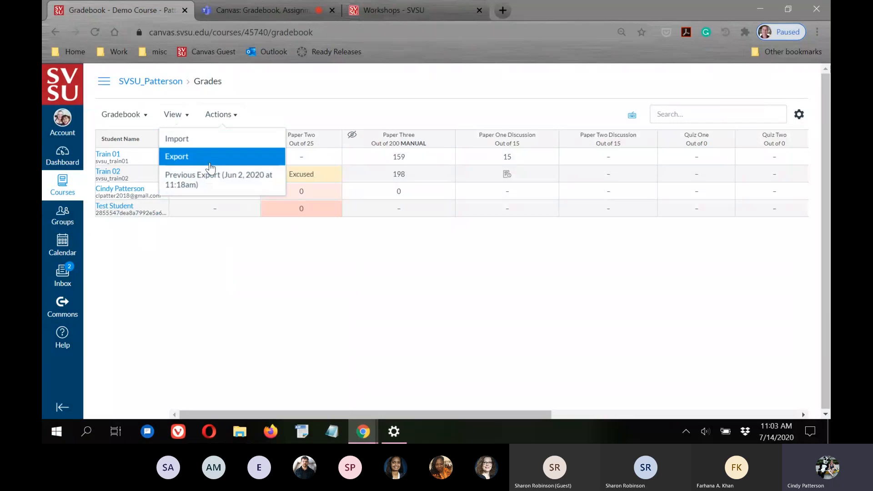
pyautogui.click(223, 154)
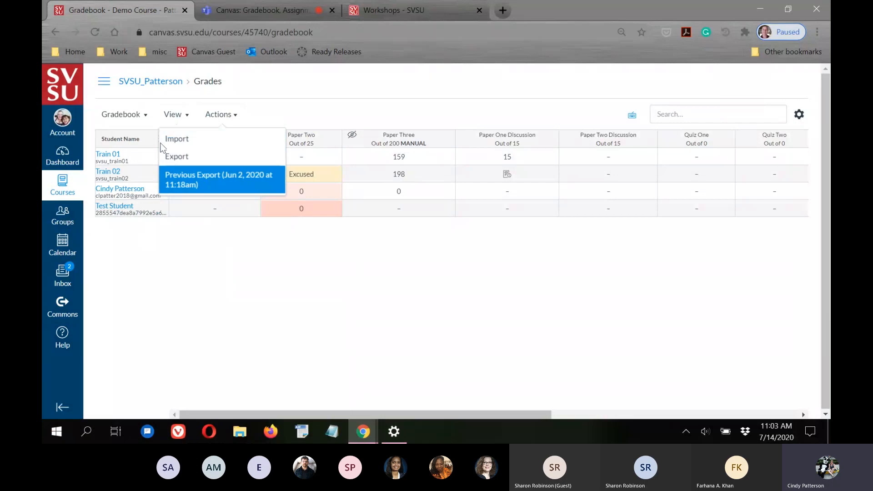
pyautogui.click(379, 357)
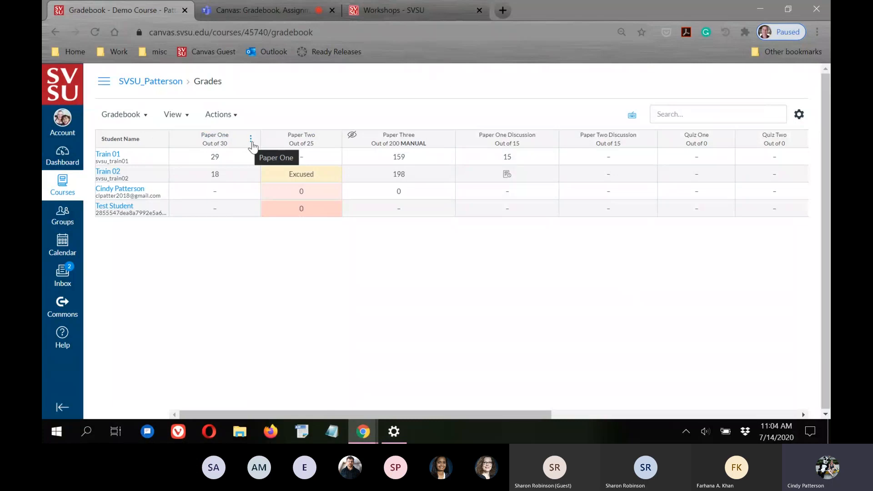
# Draft a message to Paper One non-submitters with subject 'No submission for Paper One'
pyautogui.click(251, 138)
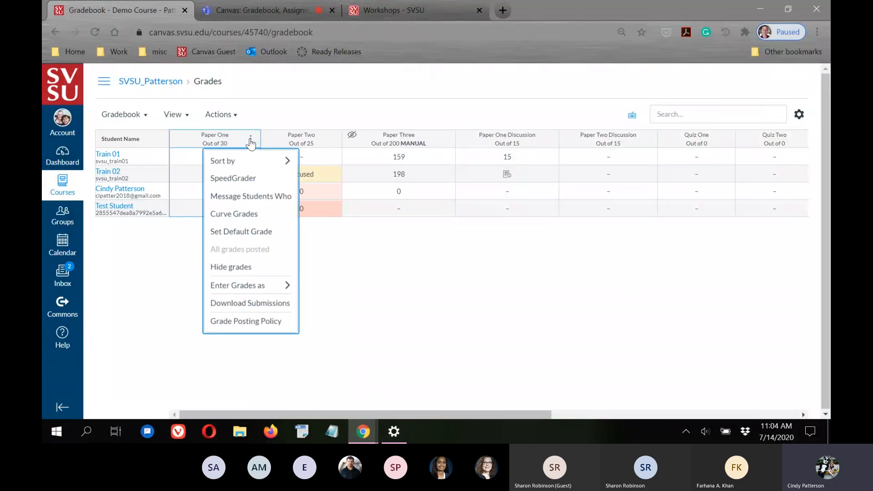
pyautogui.moveTo(251, 164)
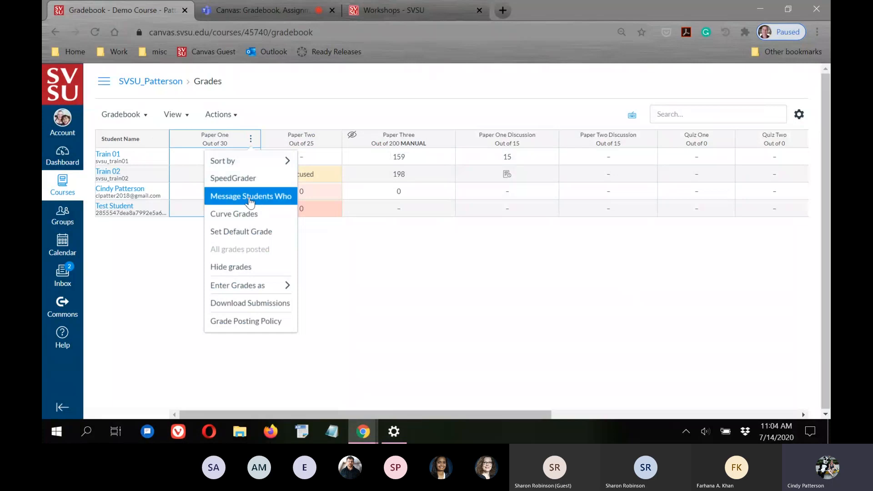
pyautogui.click(250, 198)
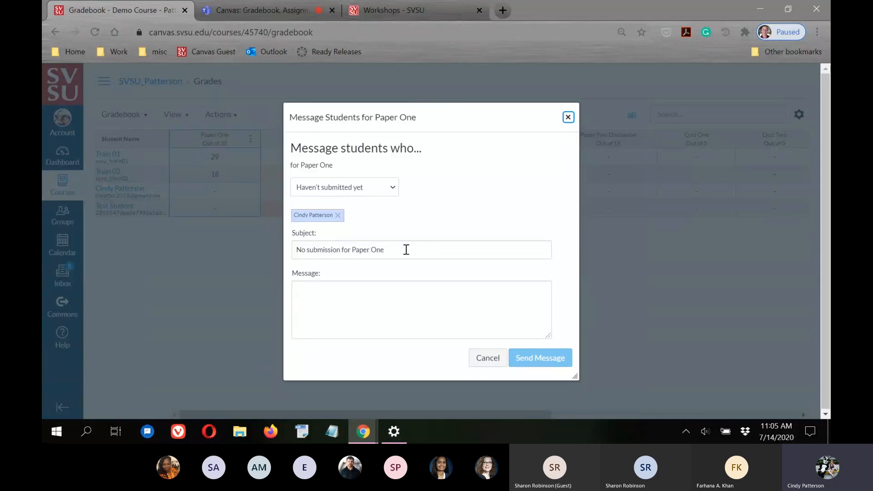
pyautogui.click(346, 306)
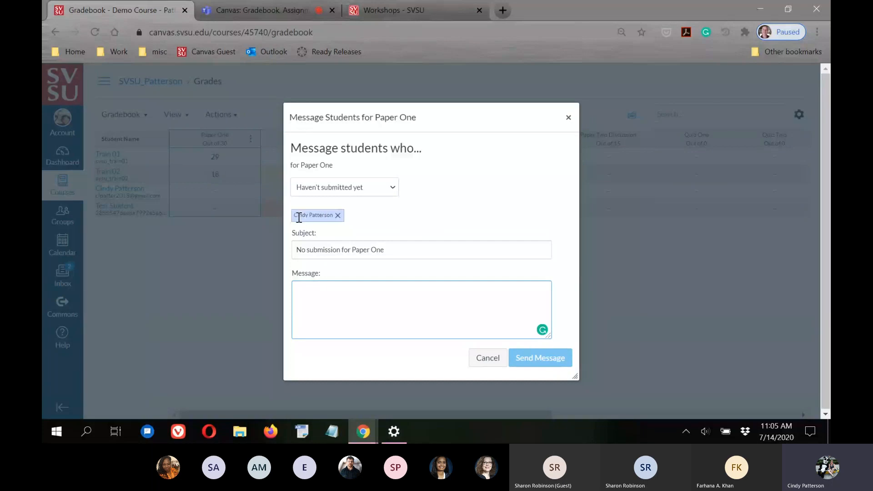
# Retarget the Paper One message from ungraded students to scored less than 20, then to scored more than 20
pyautogui.click(392, 189)
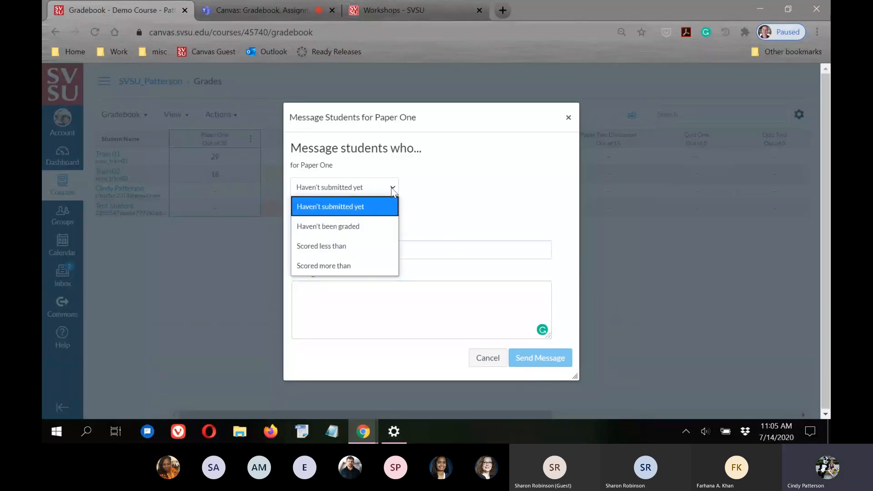
pyautogui.click(351, 227)
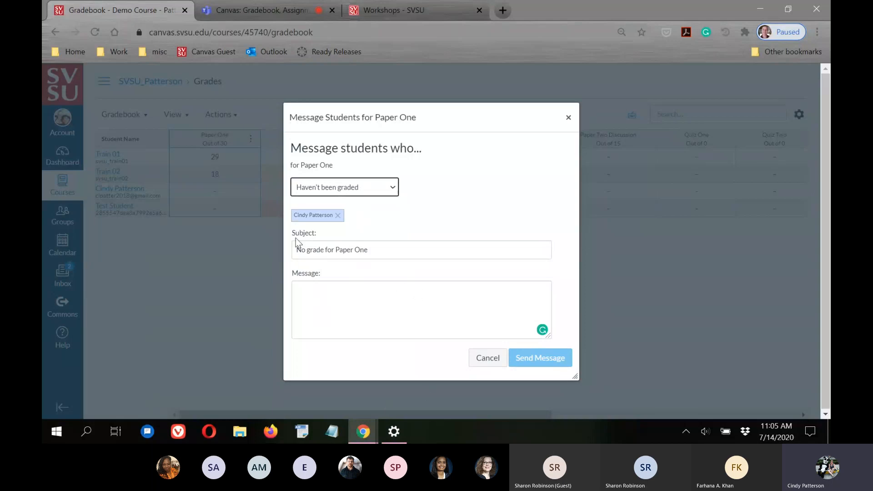
pyautogui.click(394, 186)
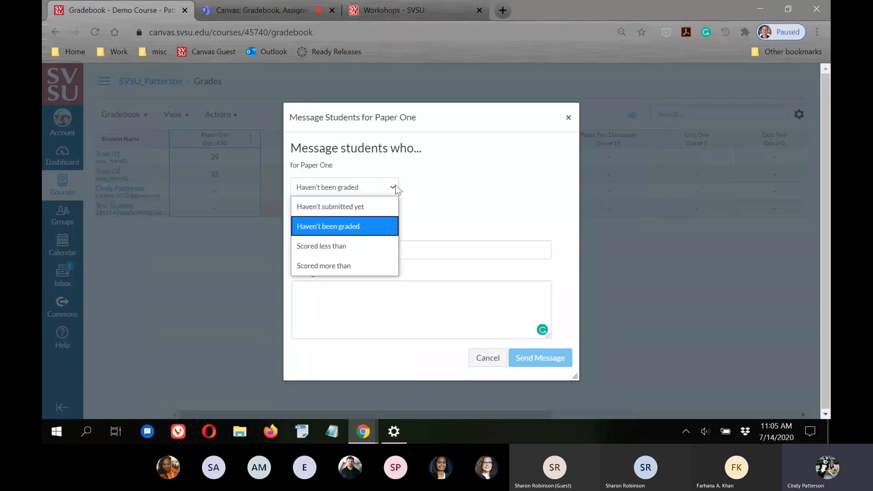
pyautogui.click(323, 248)
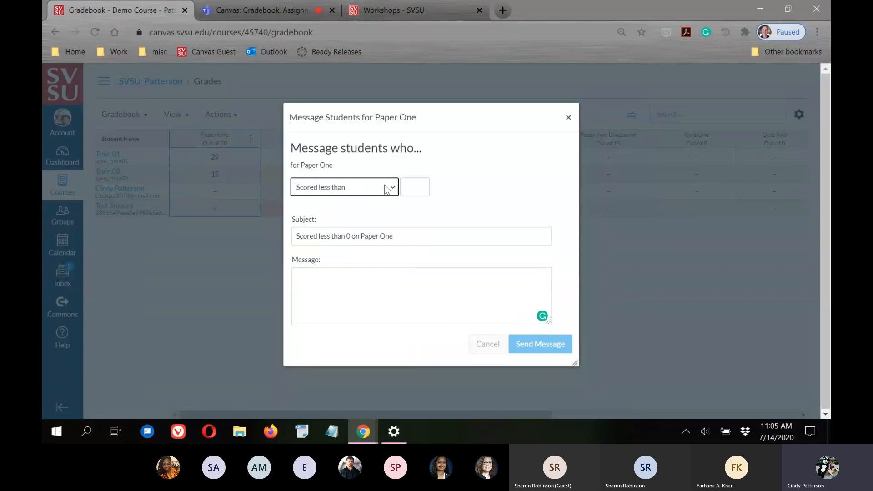
pyautogui.click(413, 186)
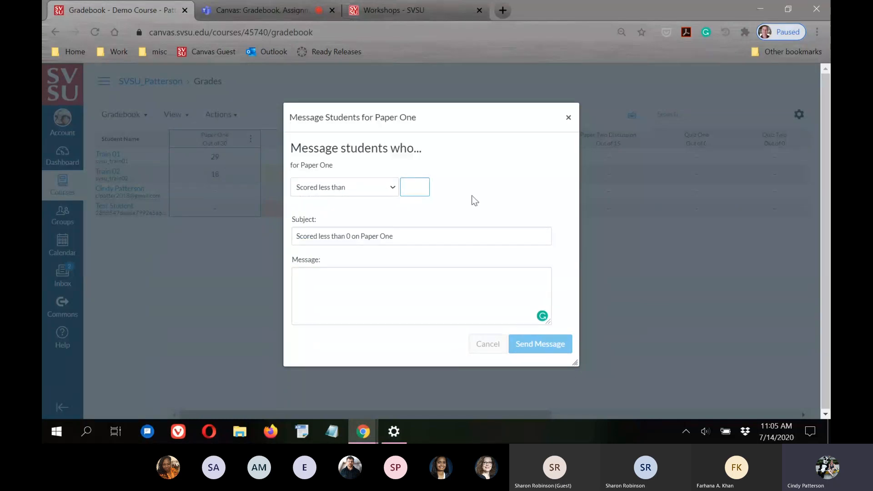
pyautogui.write('20')
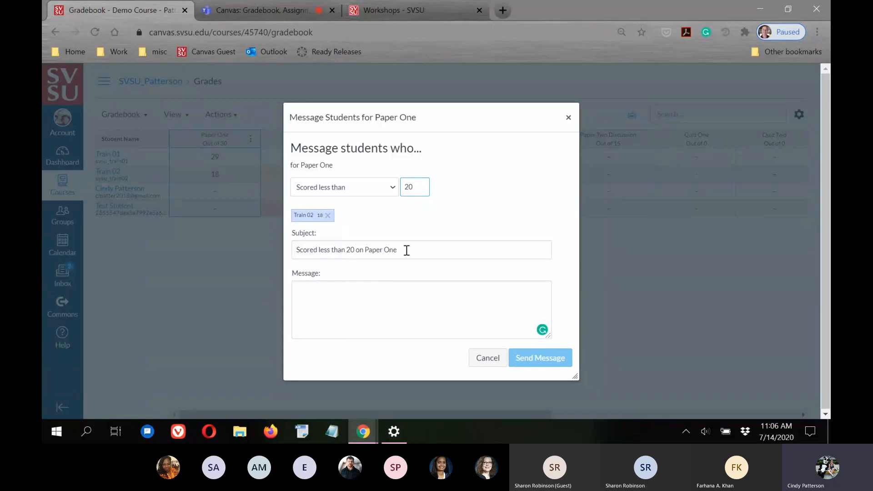
pyautogui.click(367, 302)
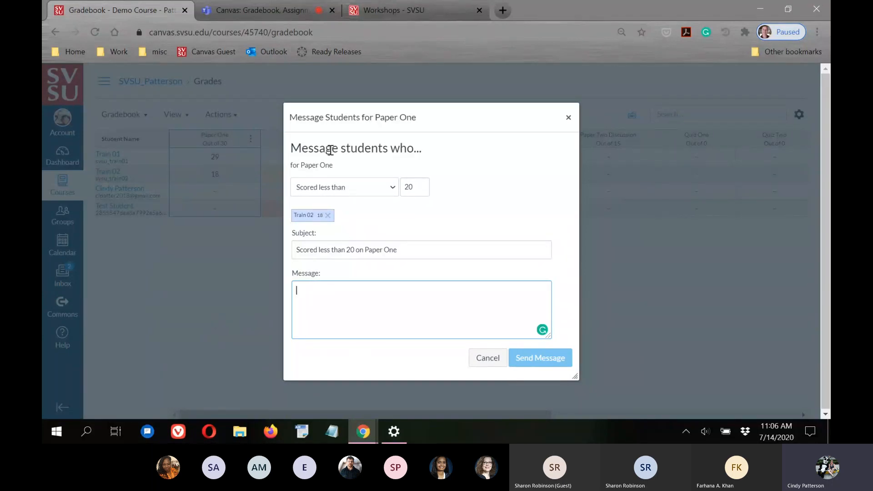
pyautogui.click(392, 187)
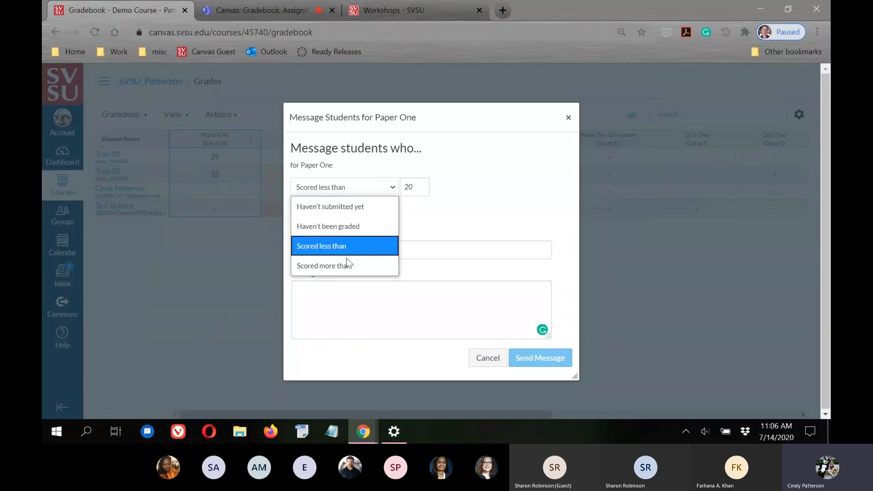
pyautogui.click(325, 264)
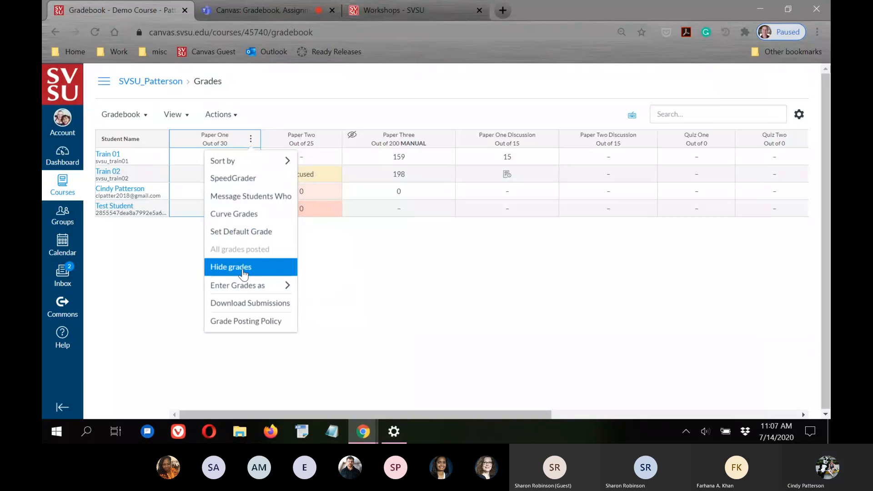
# Dismiss the Paper One column options so the gradebook grid is clear
pyautogui.moveTo(270, 291)
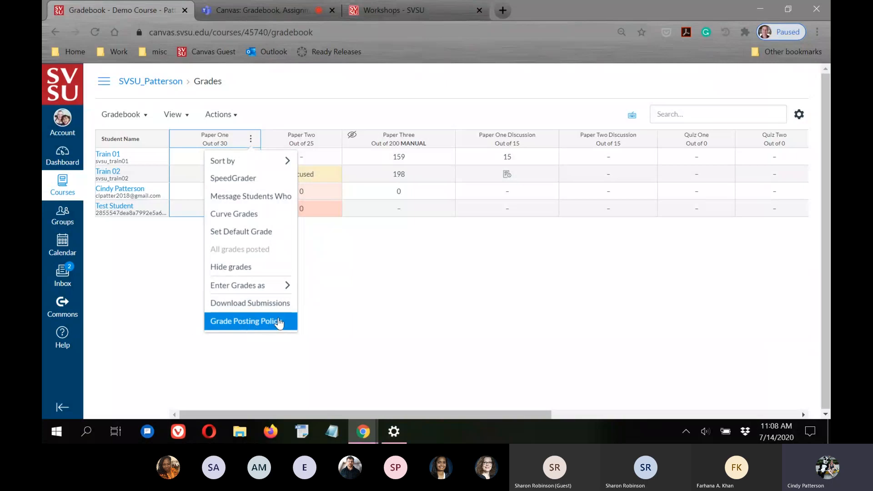
pyautogui.click(406, 336)
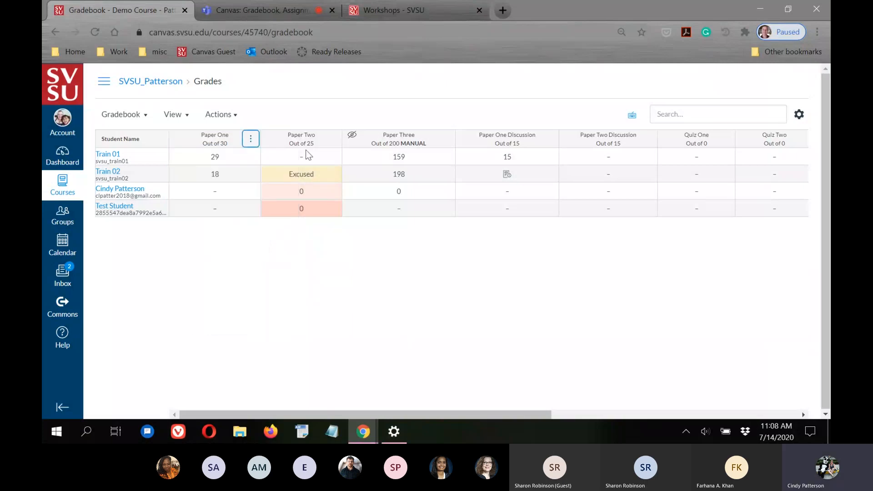
# Look through the Student Name column's options menu without changing anything
pyautogui.click(250, 140)
pyautogui.click(250, 139)
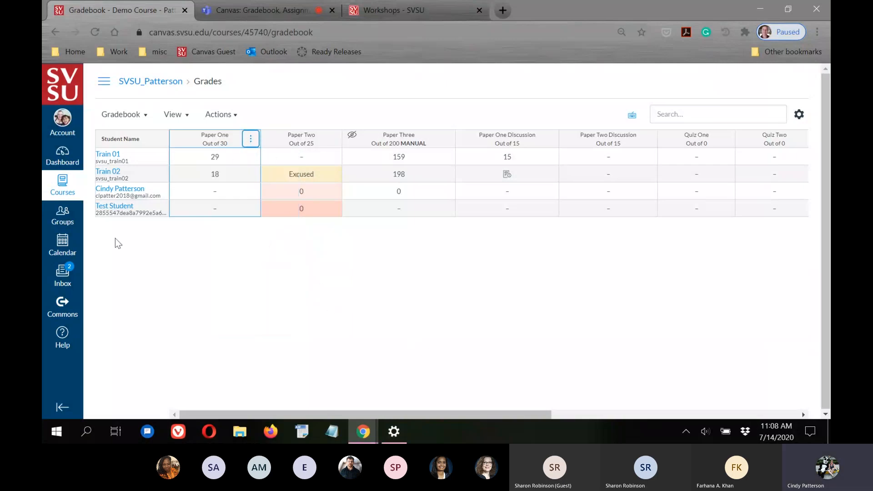
pyautogui.moveTo(152, 141)
pyautogui.click(159, 140)
pyautogui.click(160, 141)
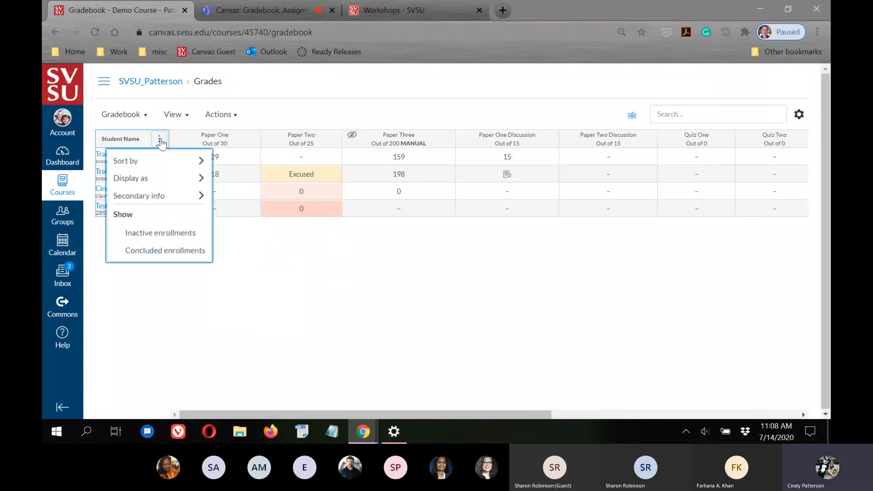
pyautogui.moveTo(135, 167)
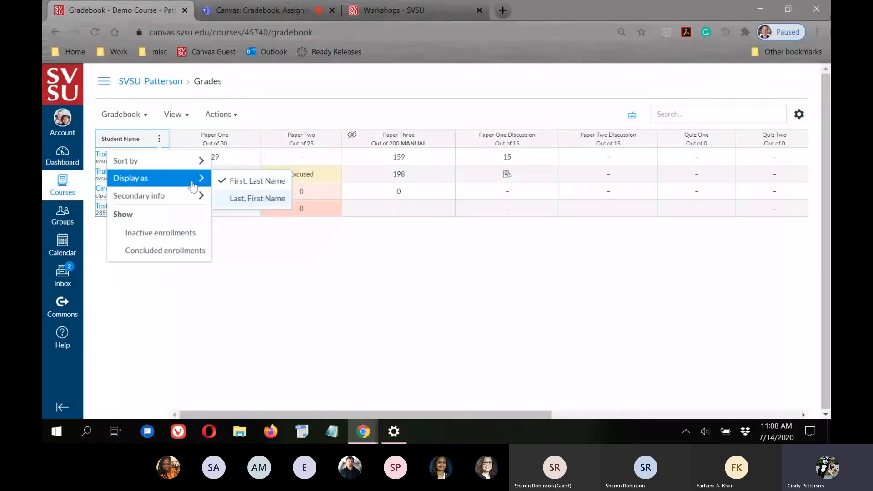
pyautogui.moveTo(154, 197)
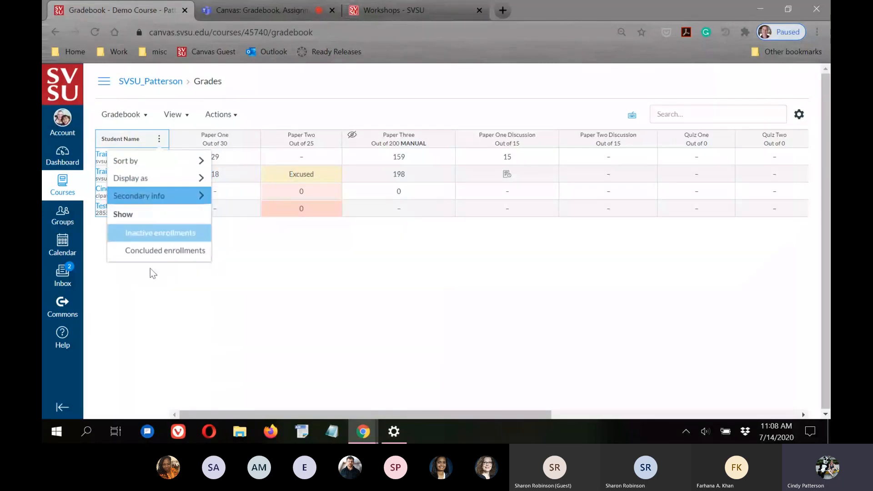
pyautogui.click(153, 292)
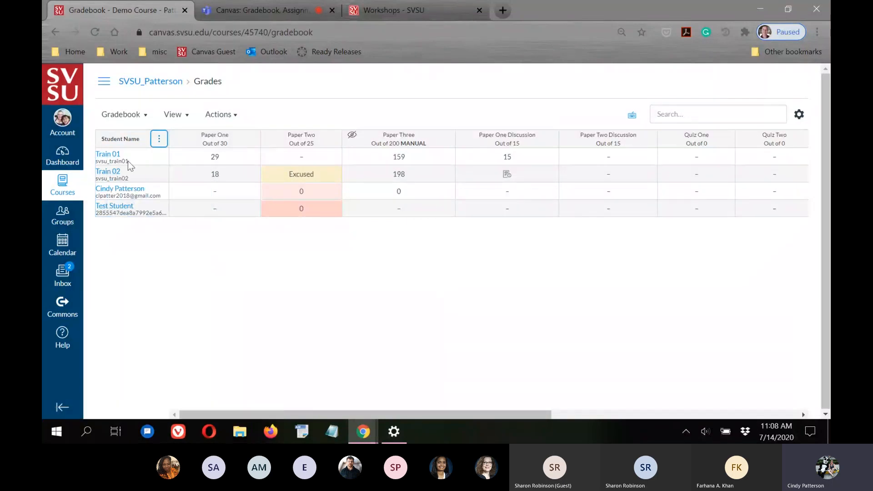
# Try the Secondary info choices None and then Username under student names
pyautogui.click(159, 138)
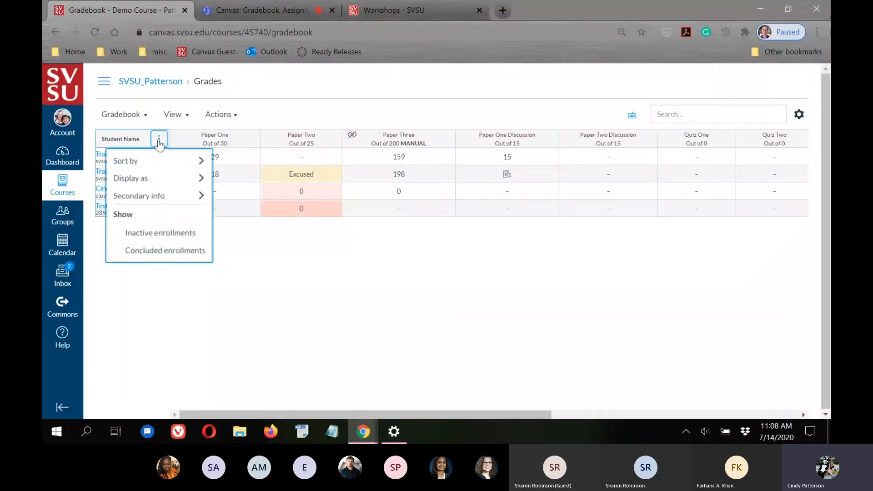
pyautogui.moveTo(160, 196)
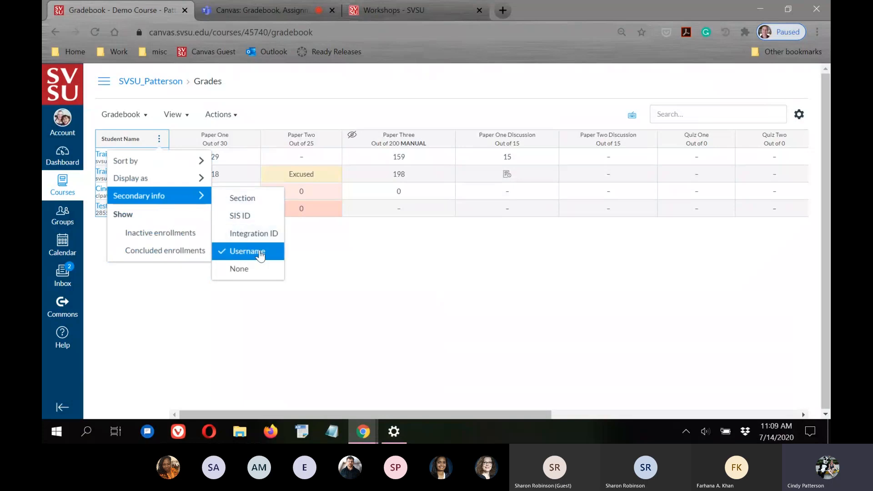
pyautogui.click(246, 270)
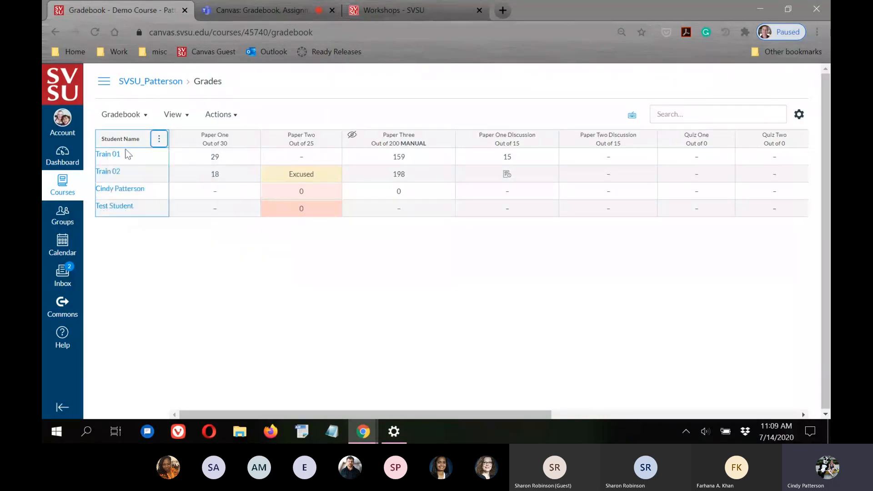
pyautogui.click(158, 139)
pyautogui.moveTo(195, 195)
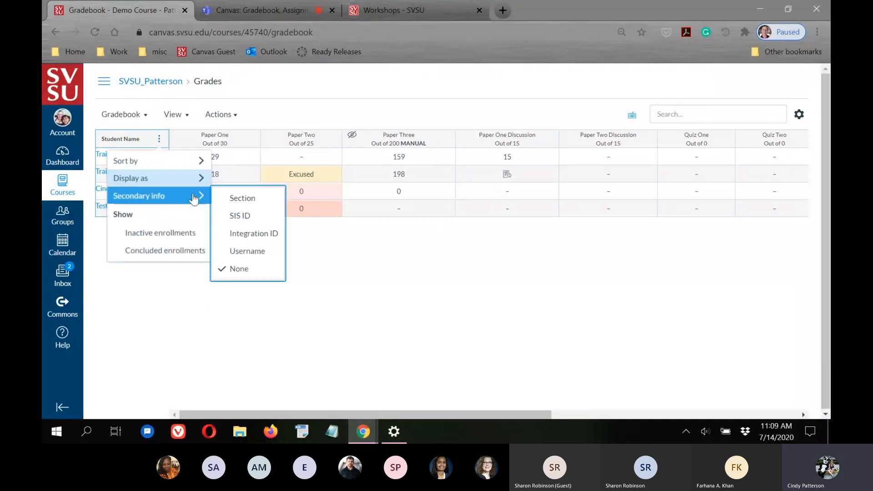
pyautogui.click(237, 251)
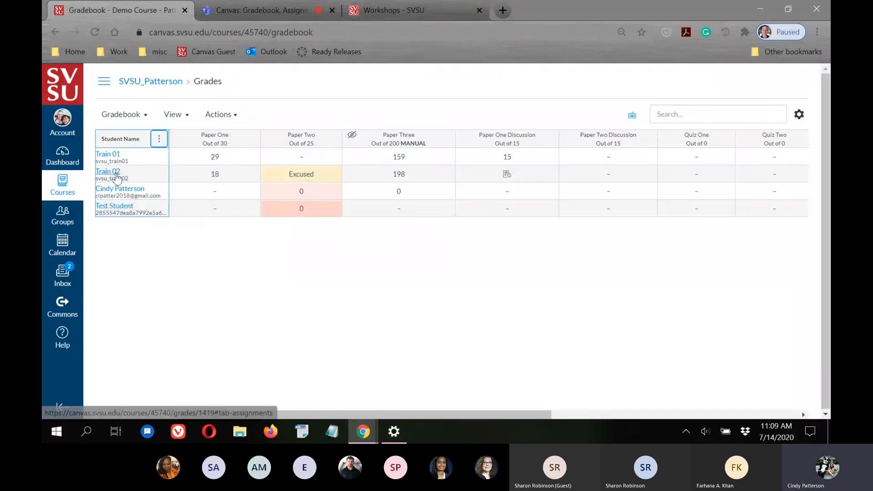
pyautogui.click(312, 316)
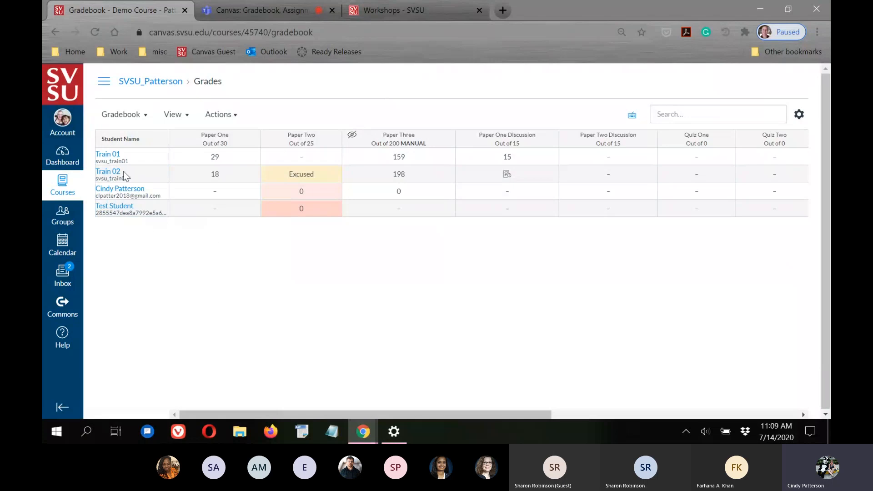
# Show each student's section, Demo Course - Putnam, beneath their name
pyautogui.click(158, 138)
pyautogui.moveTo(157, 200)
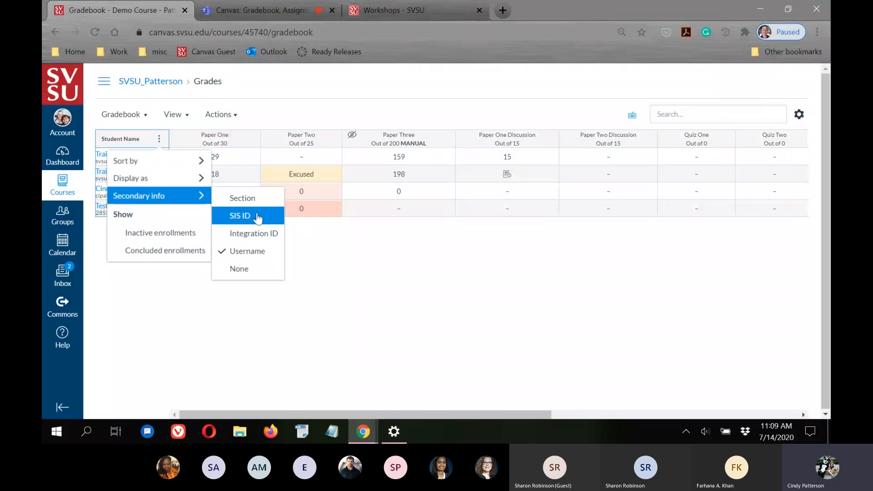
pyautogui.click(248, 200)
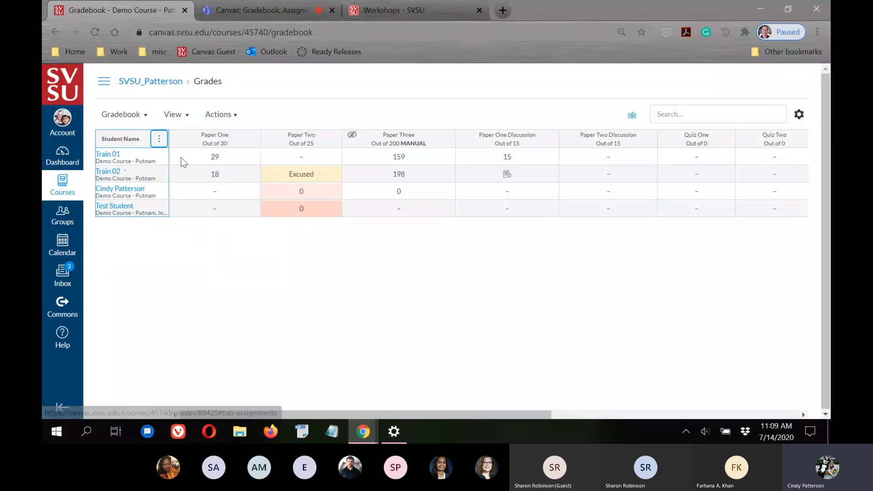
pyautogui.click(158, 139)
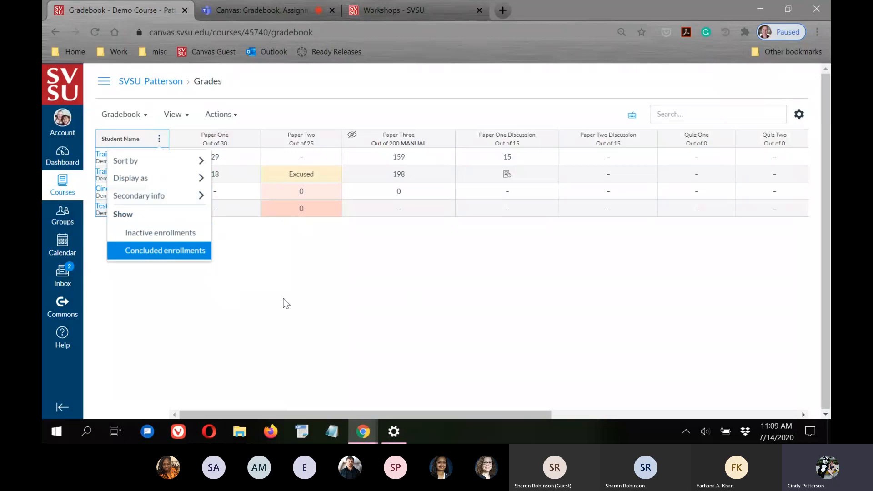
# Close the Student Name menu and scroll right to the Quiz columns and Assignments total
pyautogui.click(188, 232)
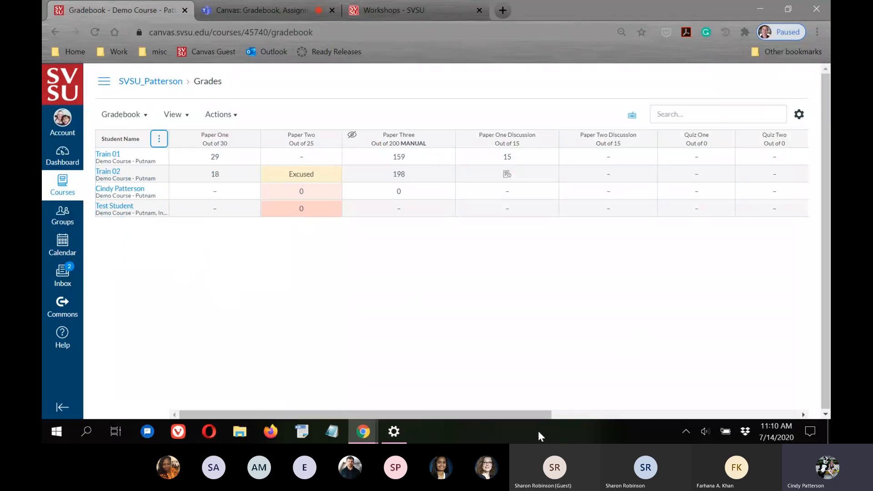
pyautogui.moveTo(525, 416); pyautogui.dragTo(619, 415)
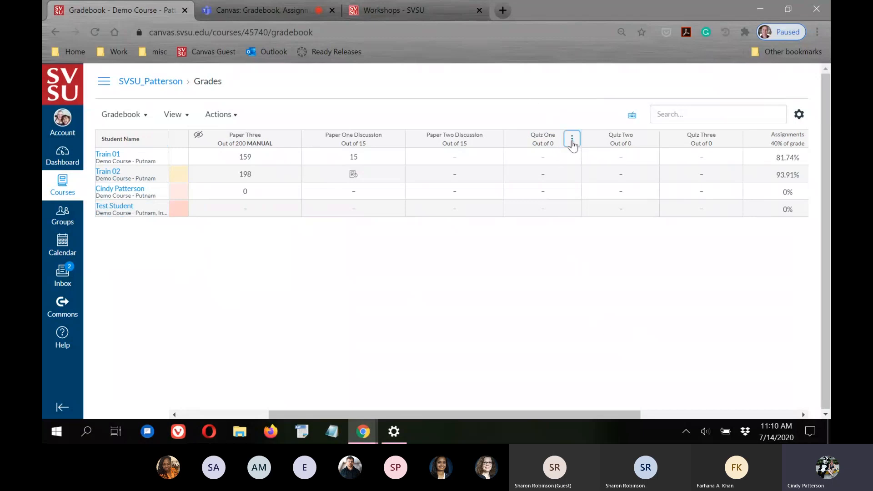
# Preview Quiz One in SpeedGrader, return to the gradebook, then bring the Teams meeting forward
pyautogui.click(572, 140)
pyautogui.click(564, 178)
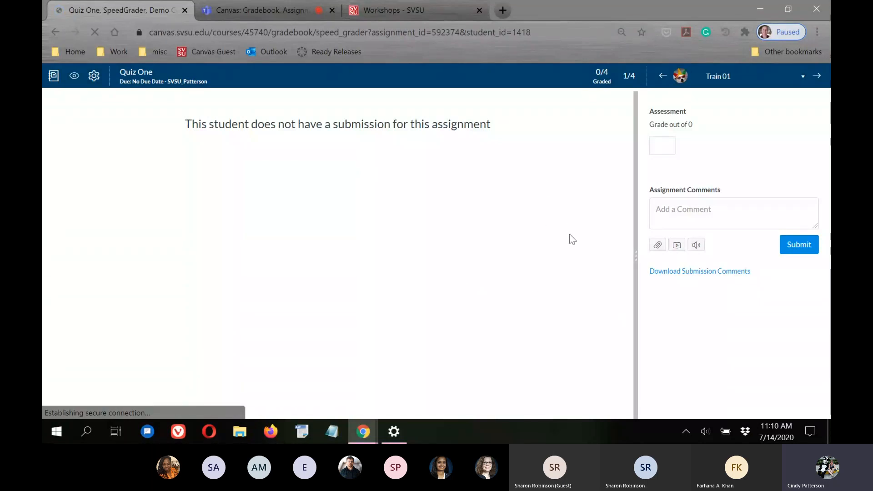
pyautogui.click(54, 77)
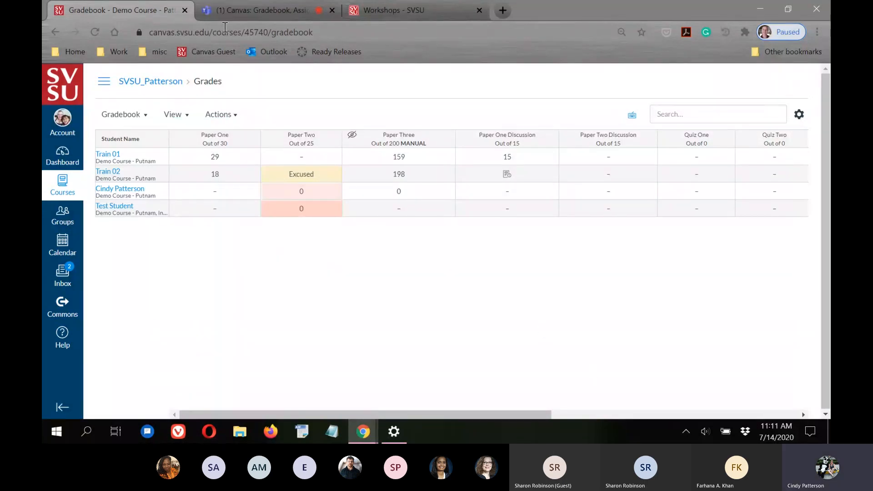
pyautogui.click(234, 16)
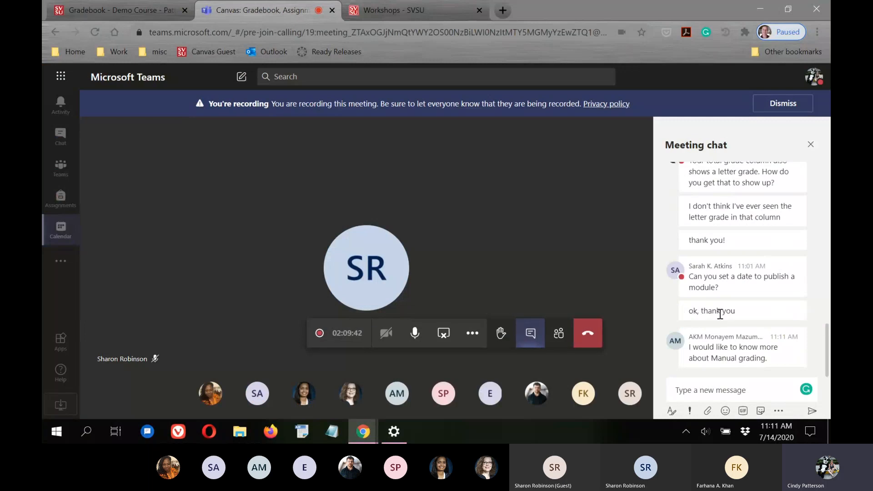
# Switch back to the Gradebook - Demo Course browser tab
pyautogui.click(138, 13)
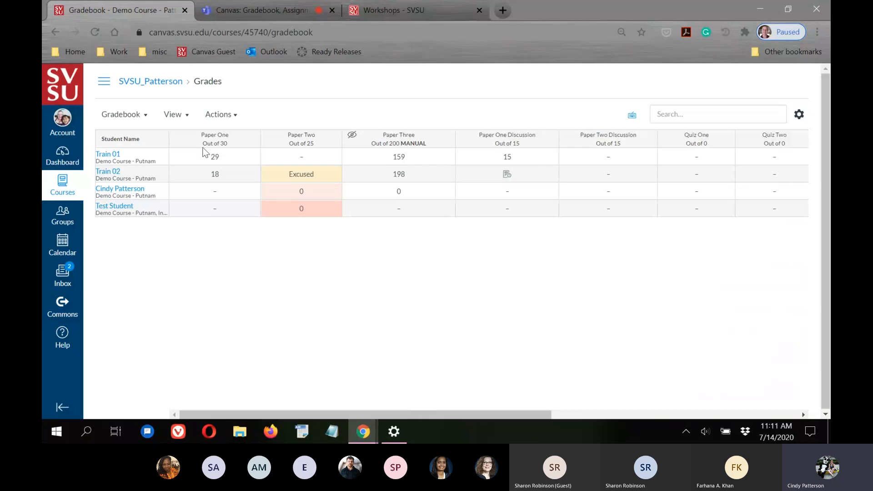
# Set Paper Two's grade posting policy to Manually and save it
pyautogui.click(332, 138)
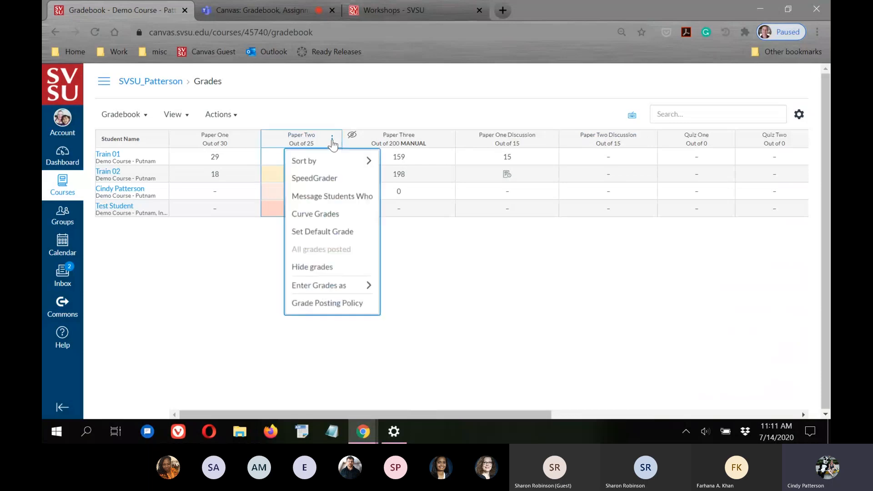
pyautogui.click(322, 304)
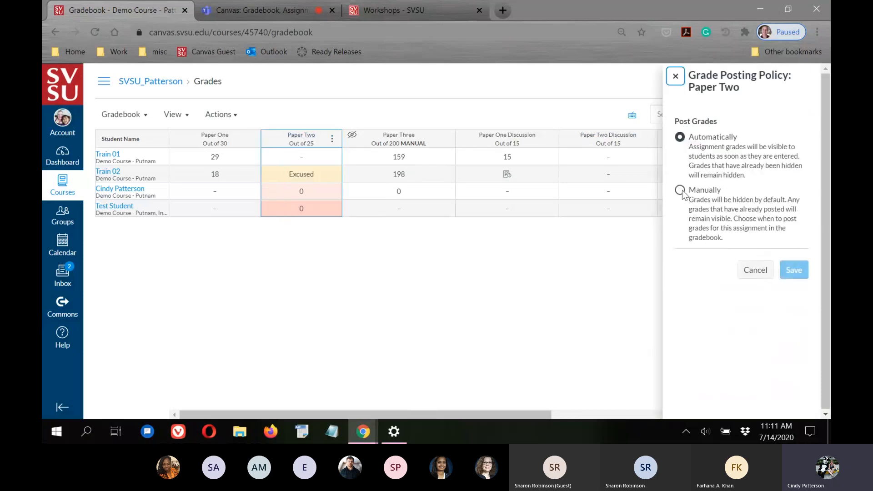
pyautogui.click(680, 190)
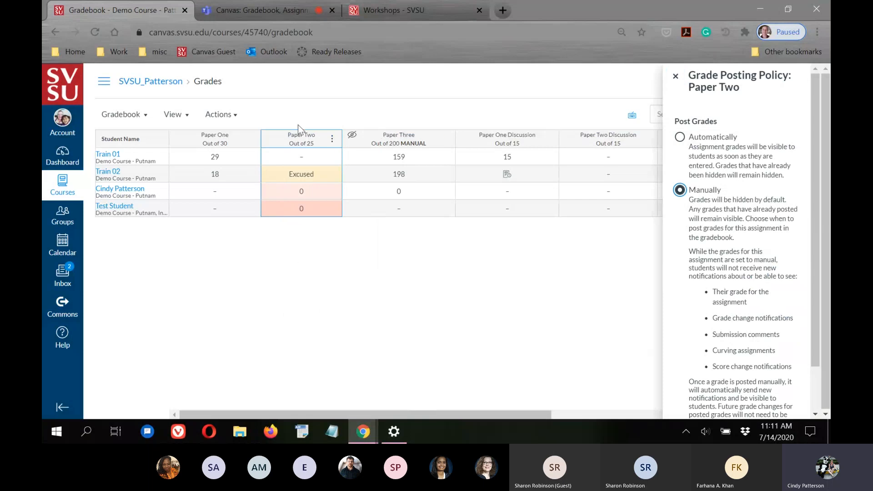
pyautogui.scroll(-2, 817, 275)
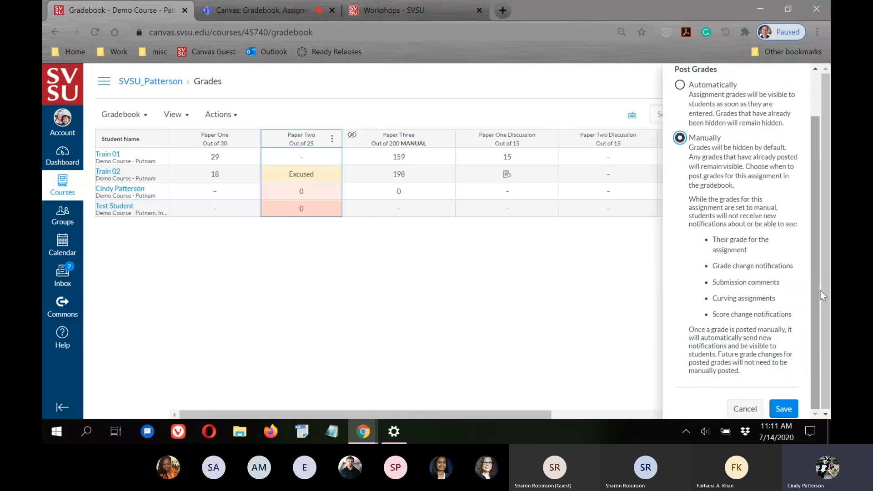
pyautogui.click(791, 408)
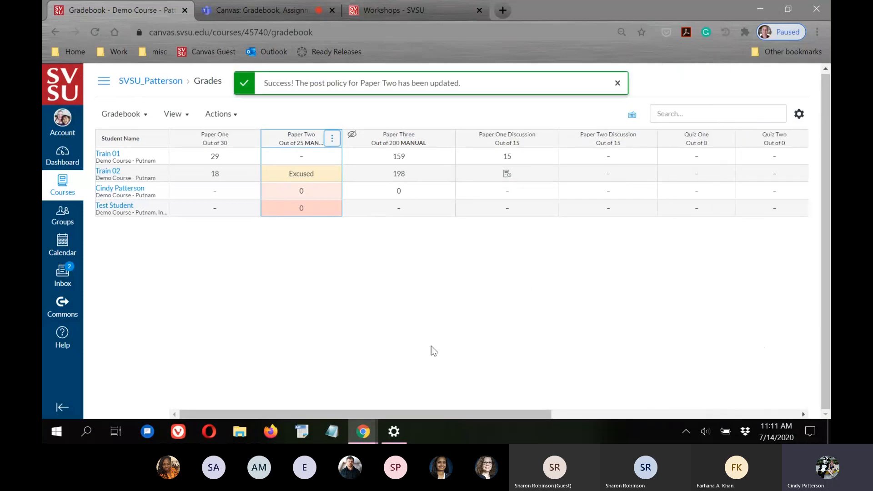
# Enter Paper Two grades of 24 for Train 01 and 20 for the third student, then reload
pyautogui.click(302, 158)
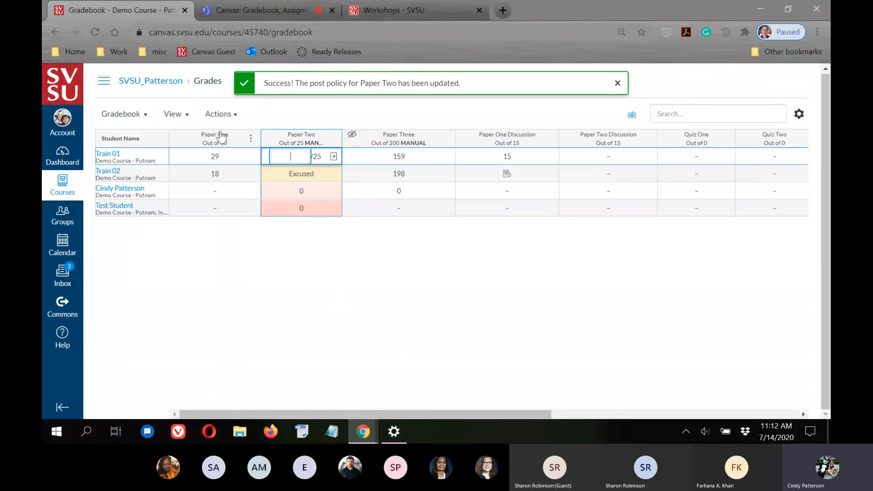
pyautogui.write('24')
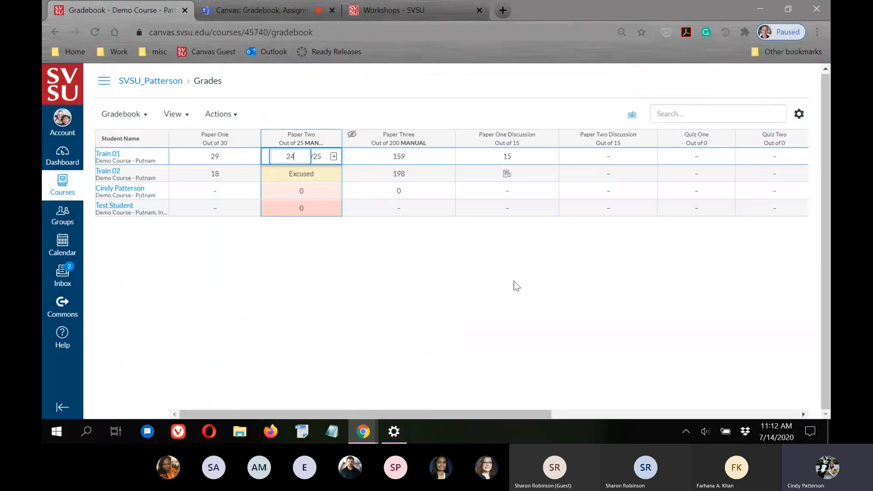
pyautogui.press('Return')
pyautogui.click(307, 191)
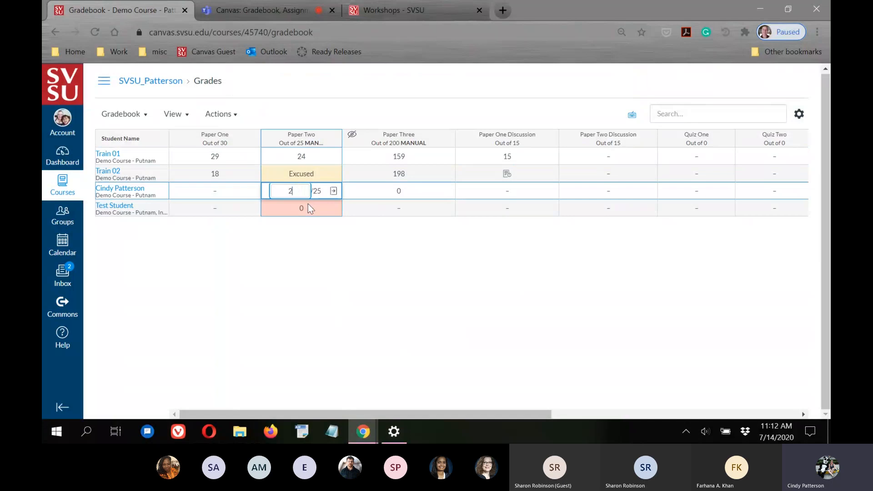
pyautogui.click(376, 265)
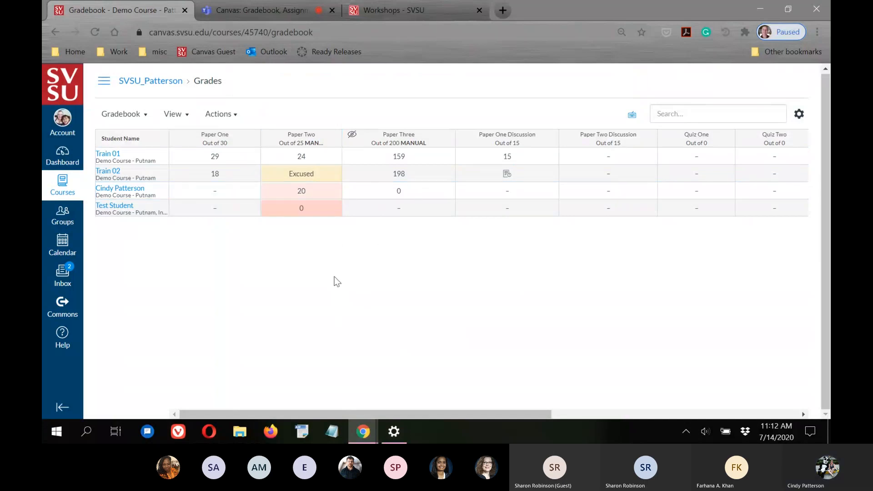
pyautogui.click(95, 32)
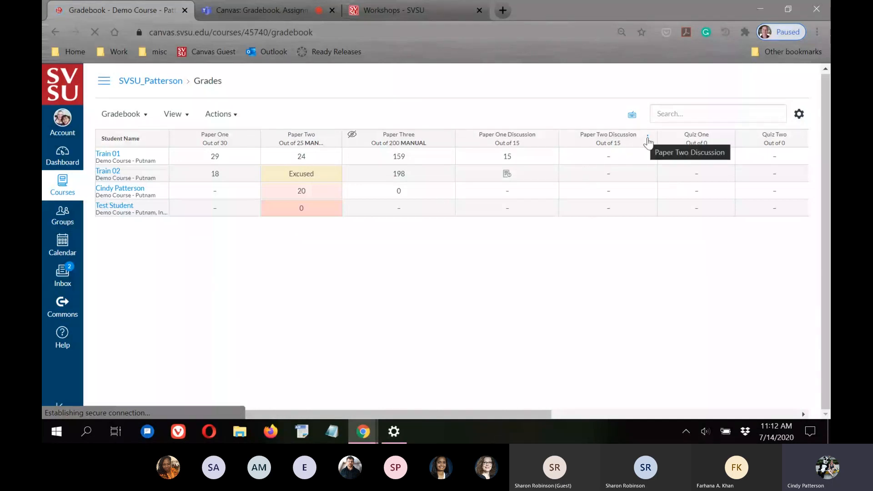
# Change Paper Two Discussion's grade posting policy to Manually and save
pyautogui.click(648, 138)
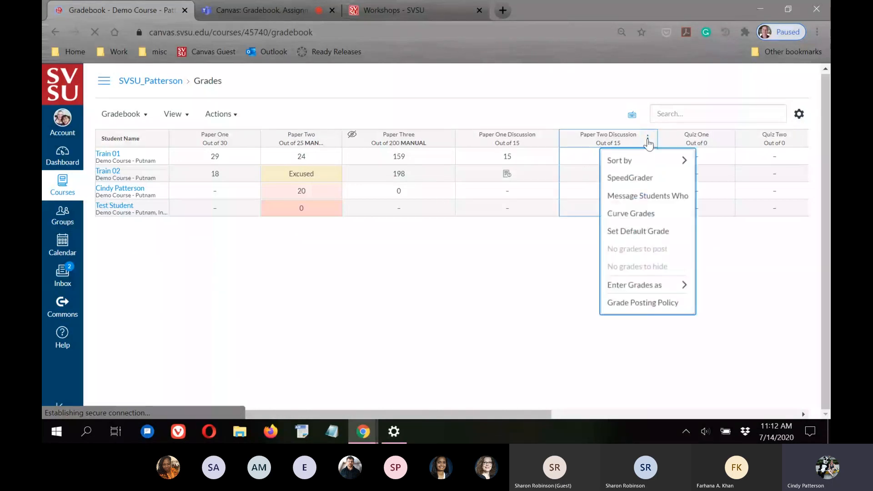
pyautogui.click(632, 307)
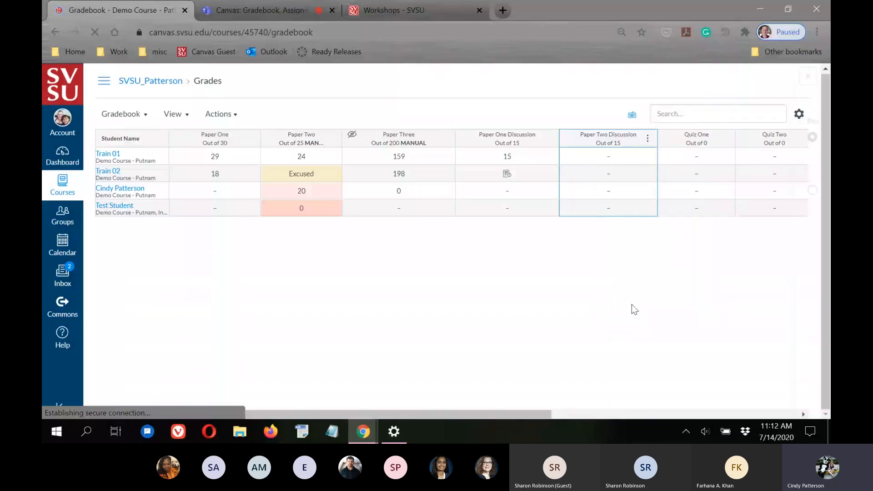
pyautogui.click(679, 192)
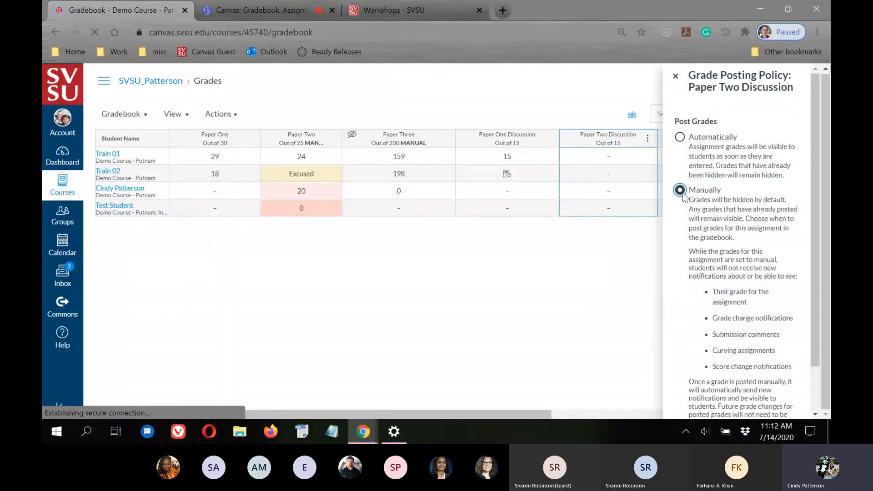
pyautogui.scroll(-2, 736, 296)
pyautogui.click(783, 409)
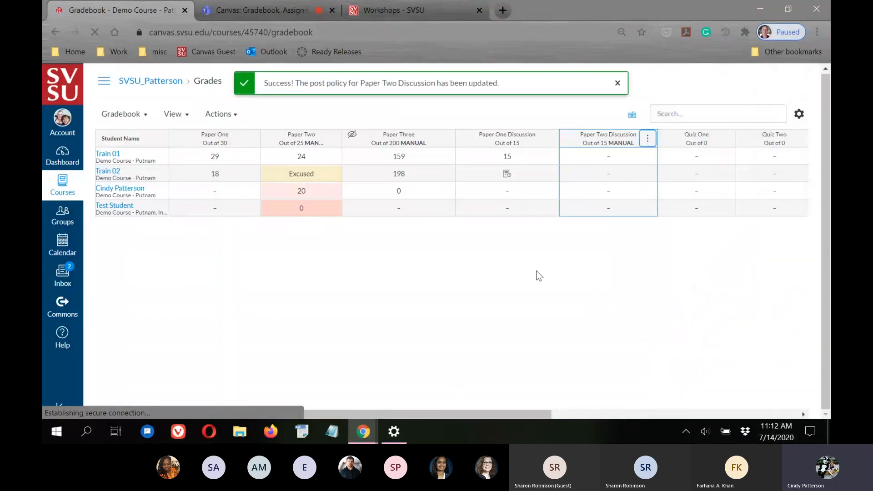
# Enter Paper Two Discussion scores of 15 for Train 01 and 13 for Train 02, then view Train 02's summary
pyautogui.click(609, 159)
pyautogui.write('15')
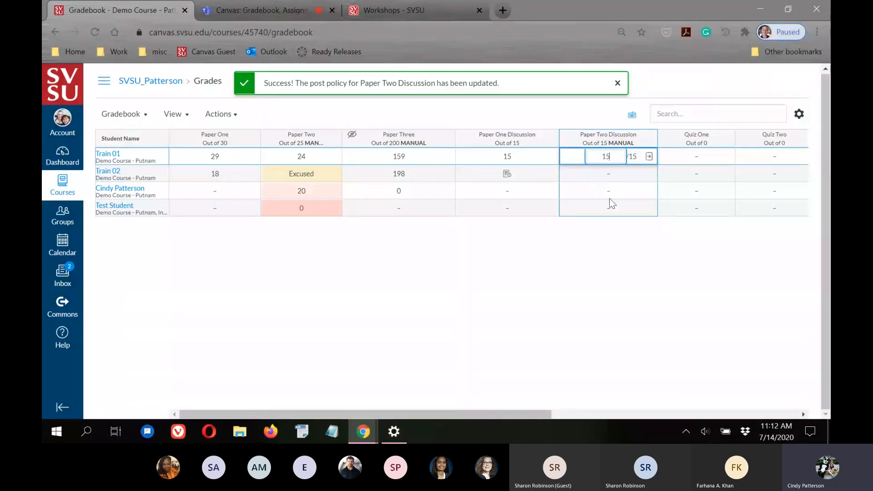
pyautogui.click(608, 239)
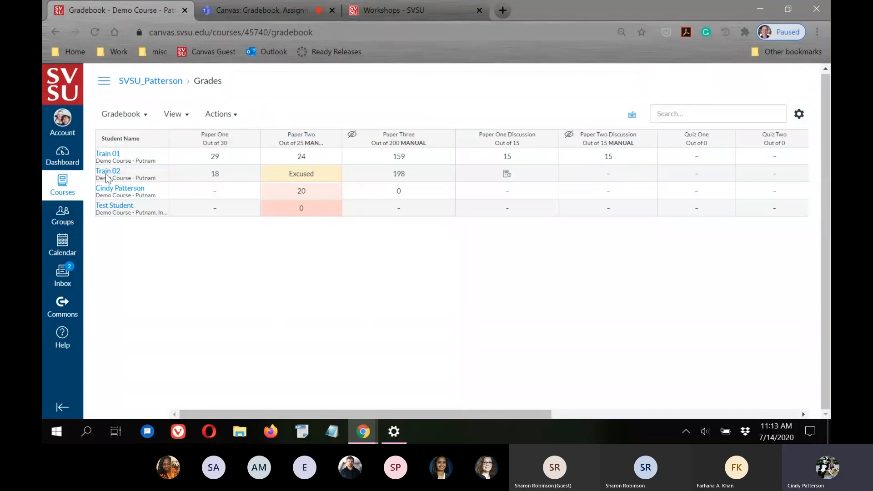
pyautogui.click(610, 175)
pyautogui.write('13')
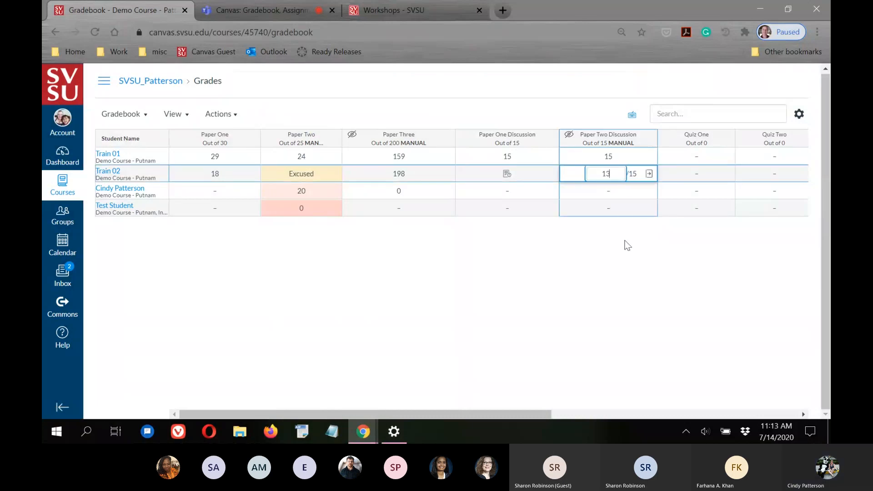
pyautogui.click(405, 350)
pyautogui.click(107, 172)
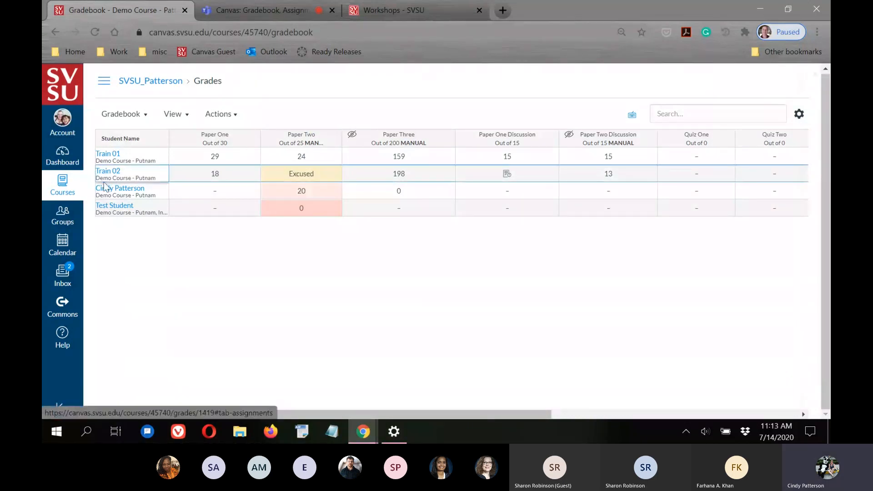
pyautogui.click(706, 197)
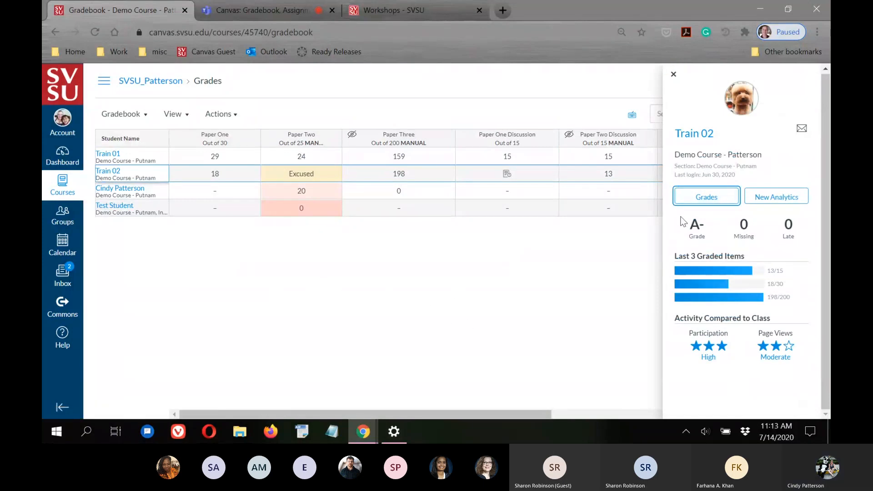
# Review Train 02's grades page, confirming Paper Two Discussion's hidden score and the 91.5% (A-) total, then return to the gradebook
pyautogui.click(706, 196)
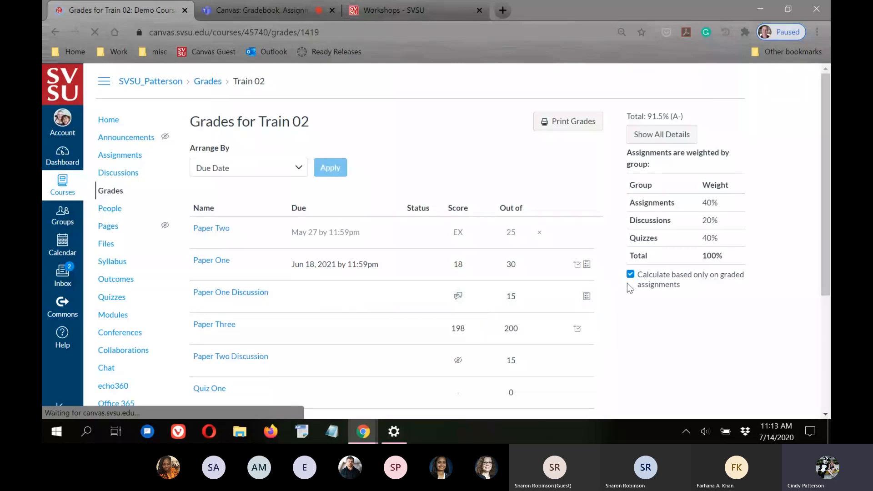
pyautogui.scroll(-3, 672, 282)
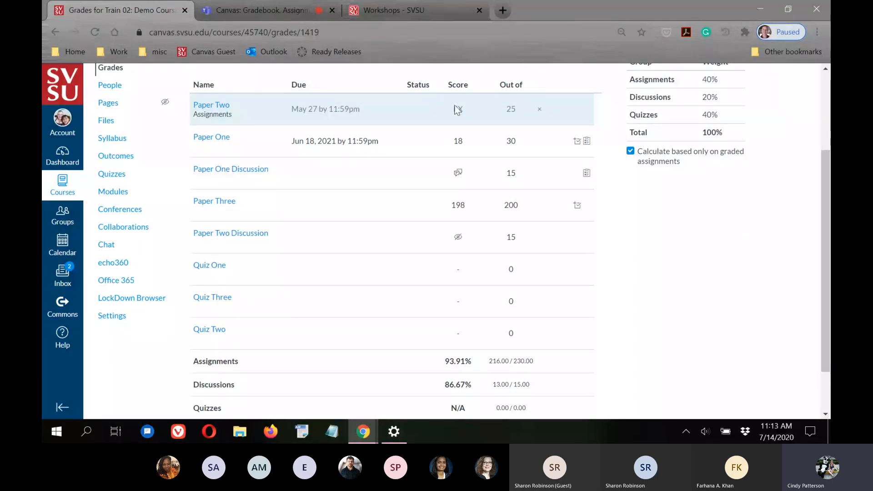
pyautogui.scroll(3, 258, 122)
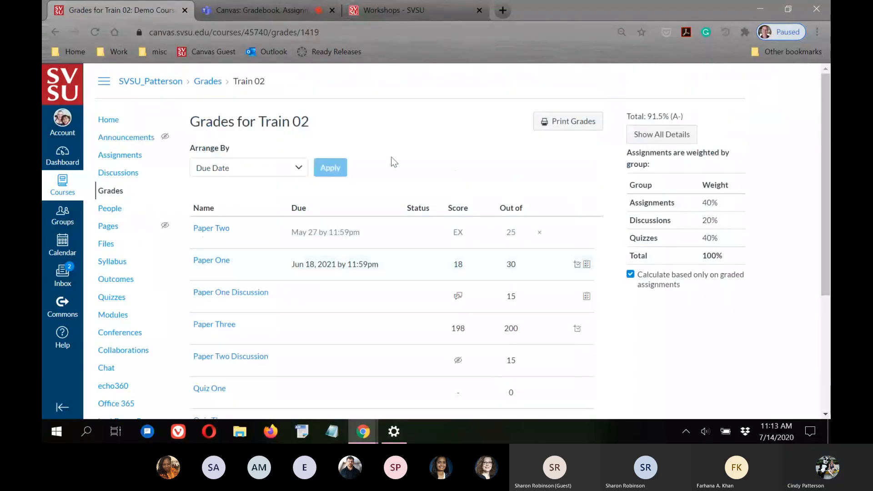
pyautogui.scroll(-3, 500, 219)
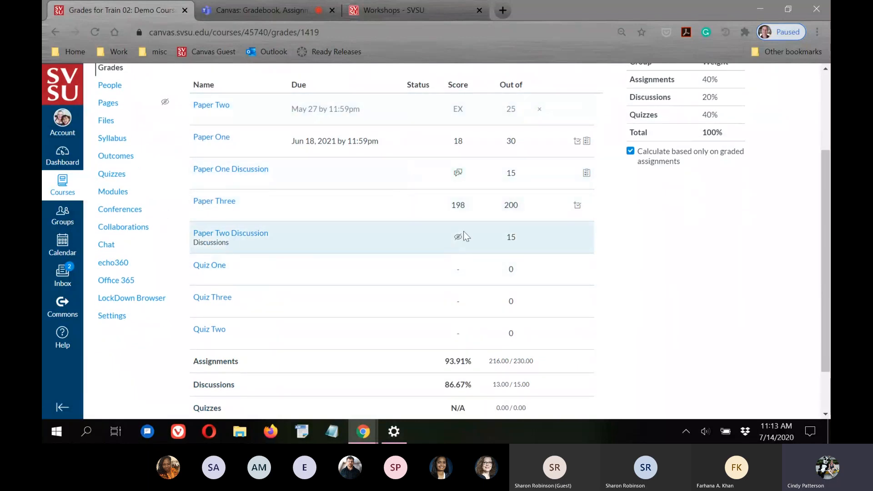
pyautogui.moveTo(458, 238)
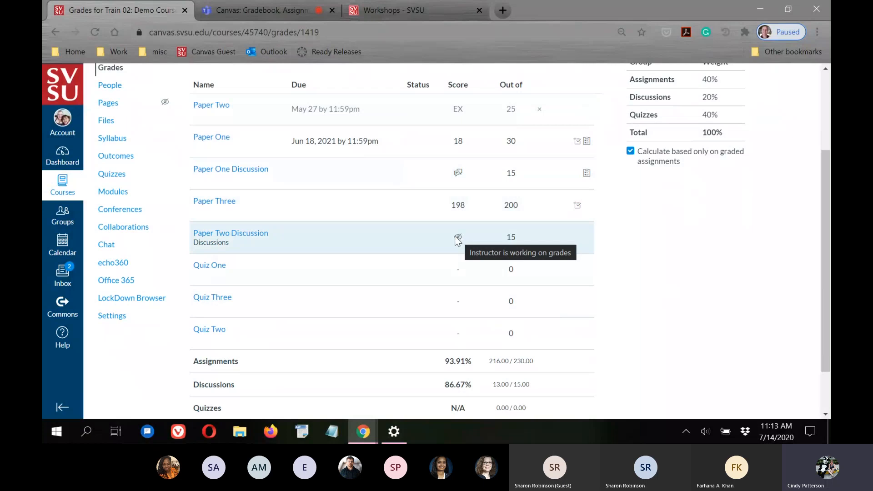
pyautogui.scroll(3, 455, 209)
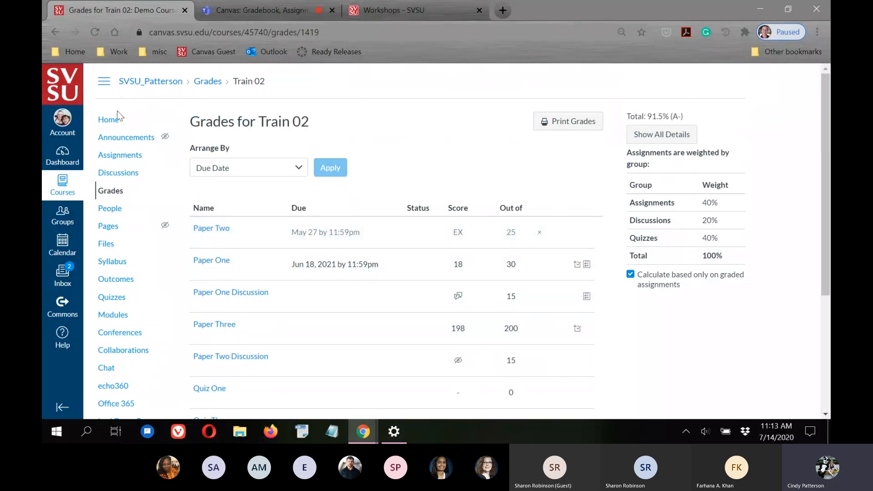
pyautogui.click(110, 191)
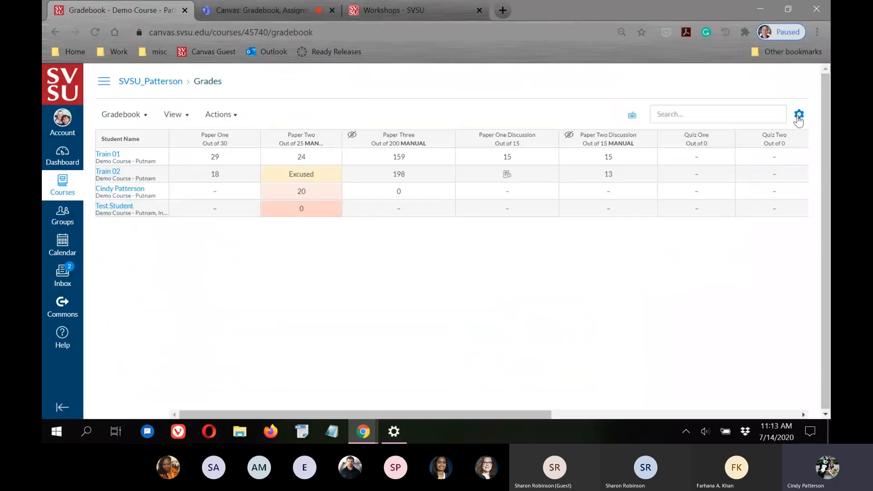
pyautogui.click(801, 118)
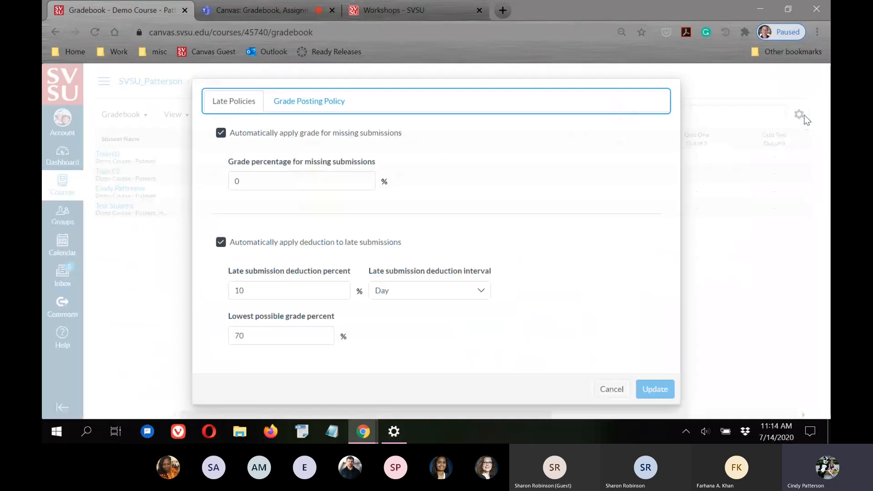
pyautogui.click(323, 102)
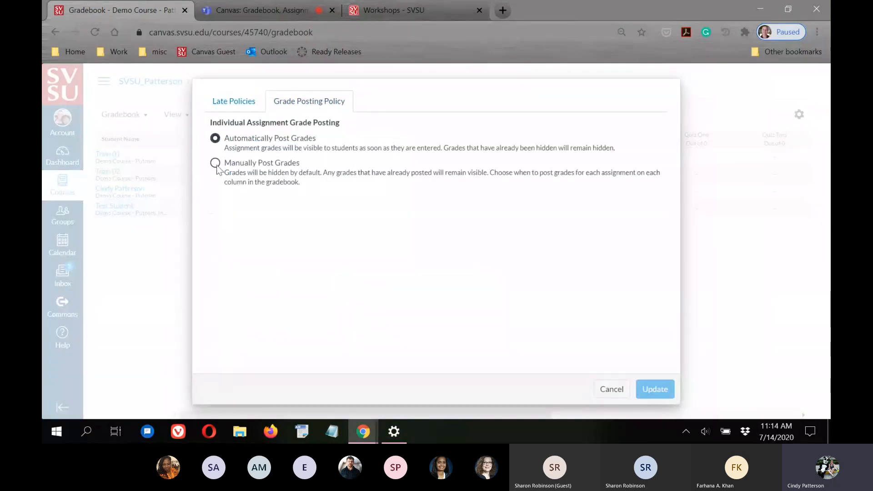
pyautogui.click(612, 389)
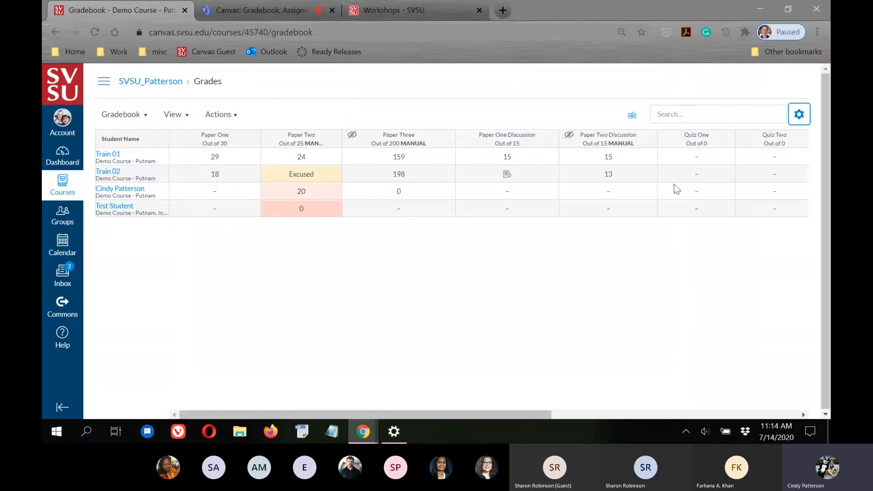
pyautogui.click(725, 139)
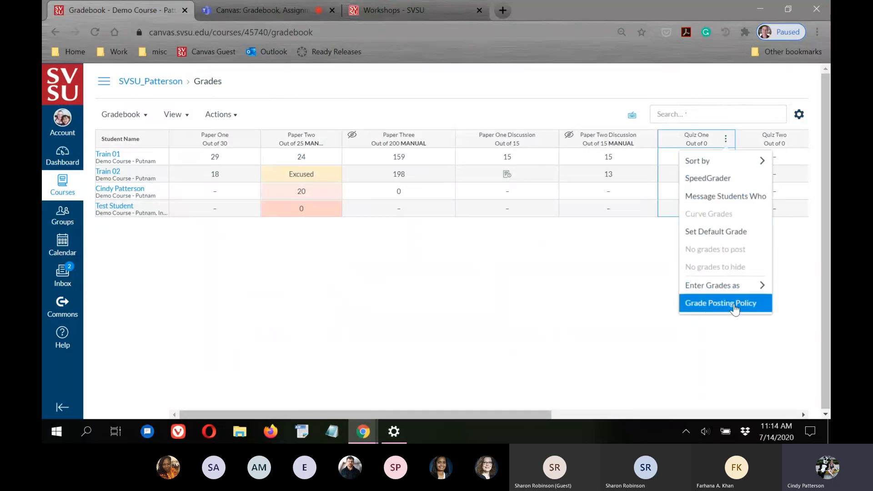
# Dismiss the Quiz One column menu and switch to the Microsoft Teams meeting tab
pyautogui.click(480, 334)
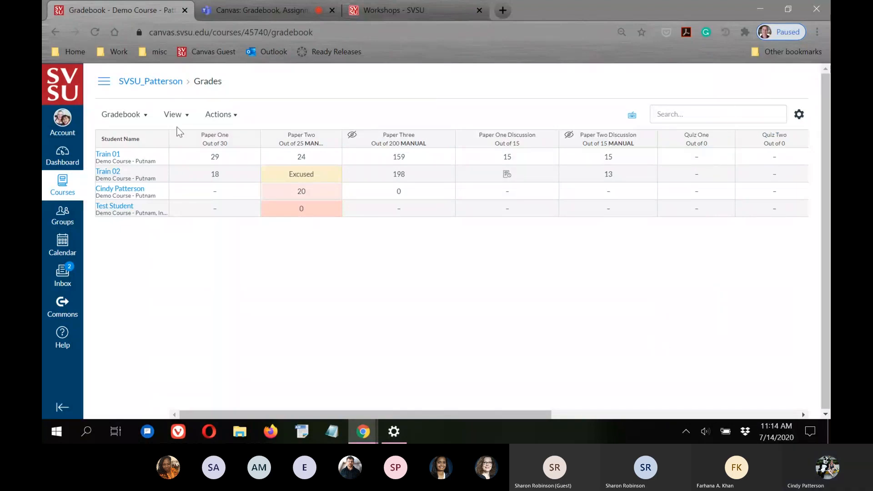
pyautogui.click(219, 7)
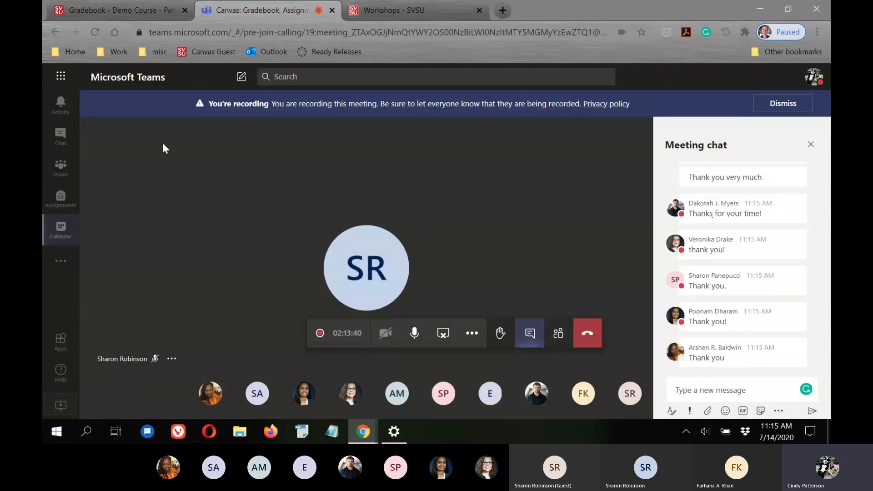
# Mute the microphone and stop screen sharing in the Teams meeting
pyautogui.click(414, 336)
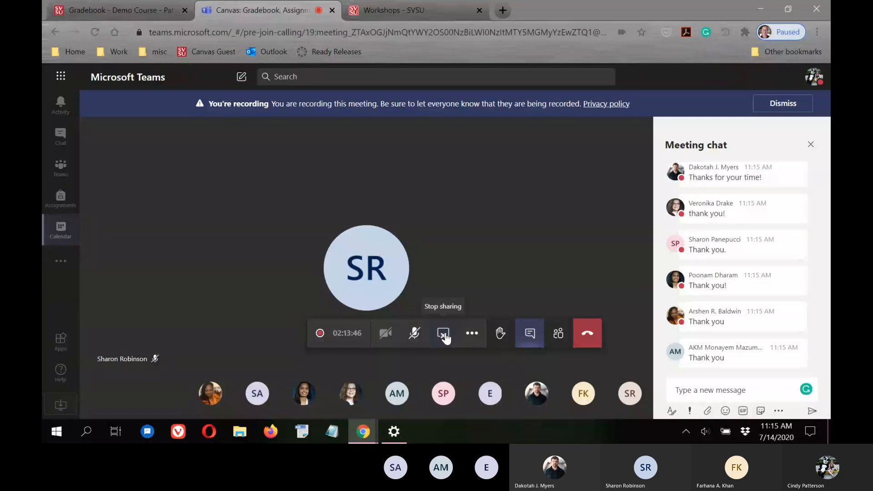
pyautogui.click(445, 337)
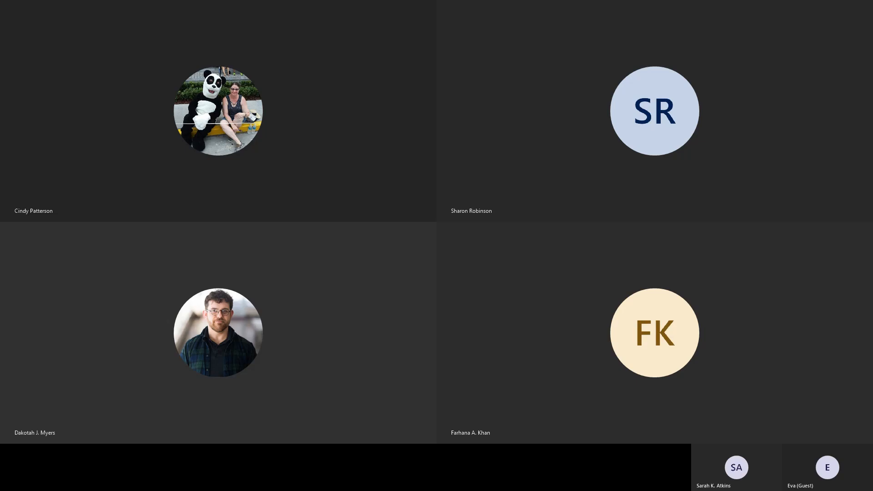